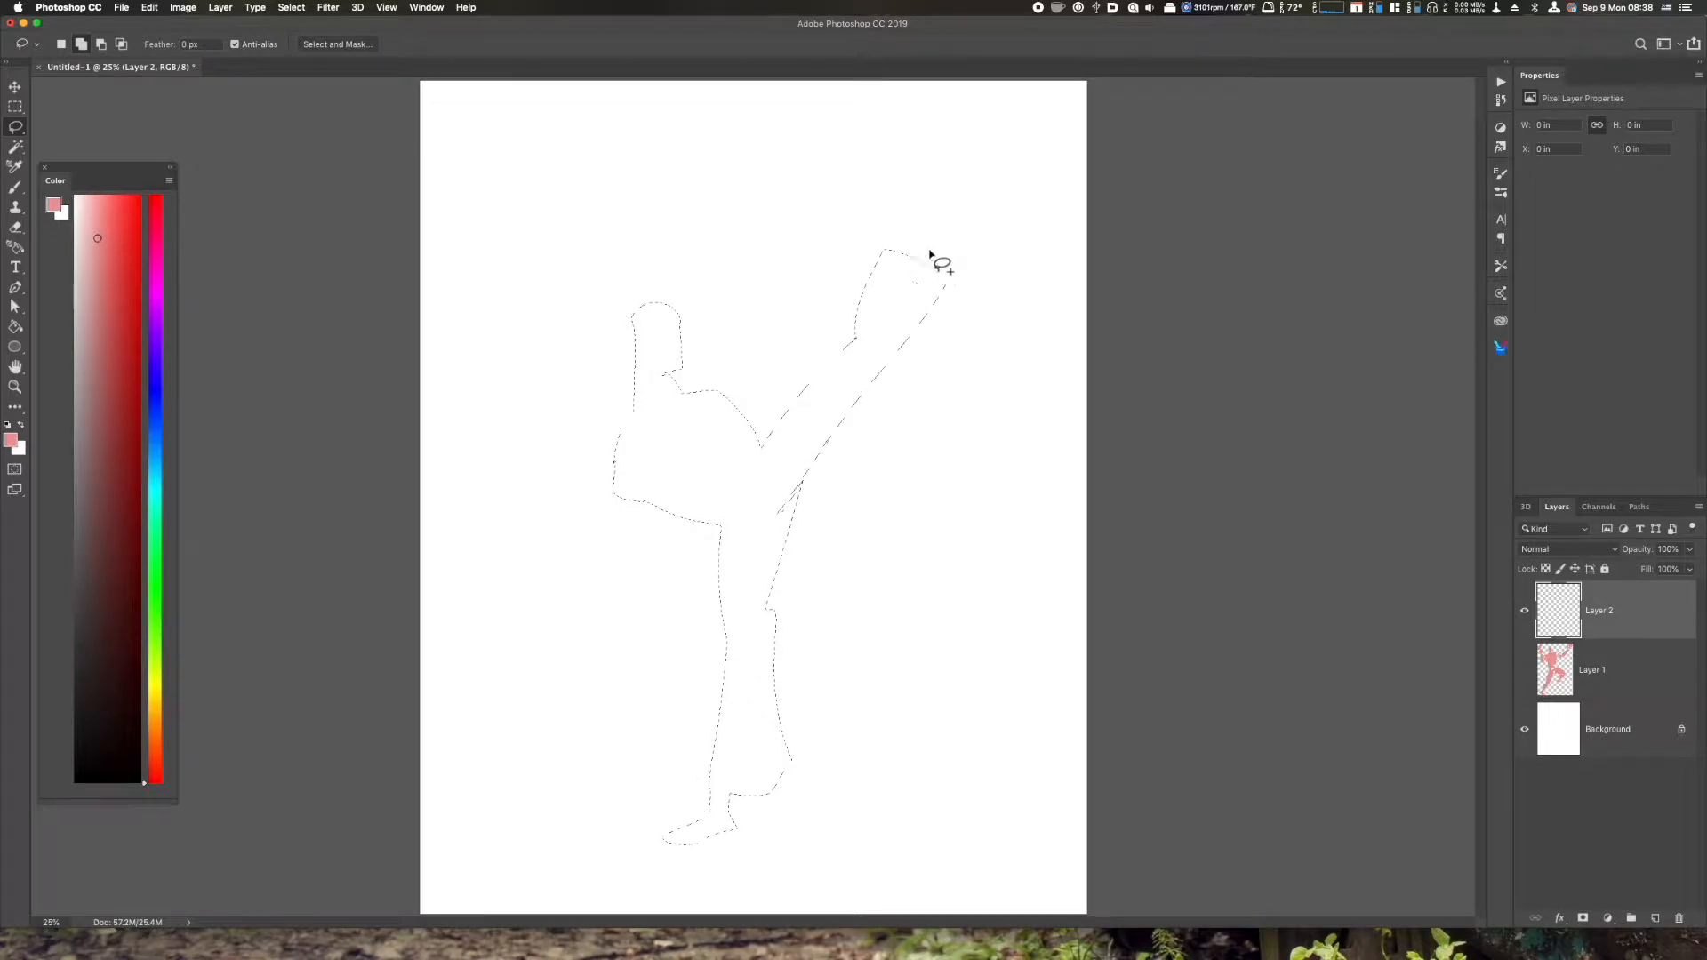
# Finish the lasso selection of the kicking figure with its arms and raised foot, fill it with pink, and deselect
pyautogui.moveTo(913, 267)
pyautogui.mouseDown()
pyautogui.moveTo(941, 224)
pyautogui.moveTo(914, 182)
pyautogui.moveTo(945, 188)
pyautogui.moveTo(976, 231)
pyautogui.moveTo(942, 247)
pyautogui.mouseUp()
pyautogui.moveTo(628, 439)
pyautogui.mouseDown()
pyautogui.moveTo(615, 555)
pyautogui.moveTo(676, 521)
pyautogui.mouseUp()
pyautogui.moveTo(681, 393)
pyautogui.mouseDown()
pyautogui.moveTo(756, 398)
pyautogui.moveTo(747, 424)
pyautogui.moveTo(781, 394)
pyautogui.moveTo(787, 412)
pyautogui.moveTo(750, 433)
pyautogui.mouseUp()
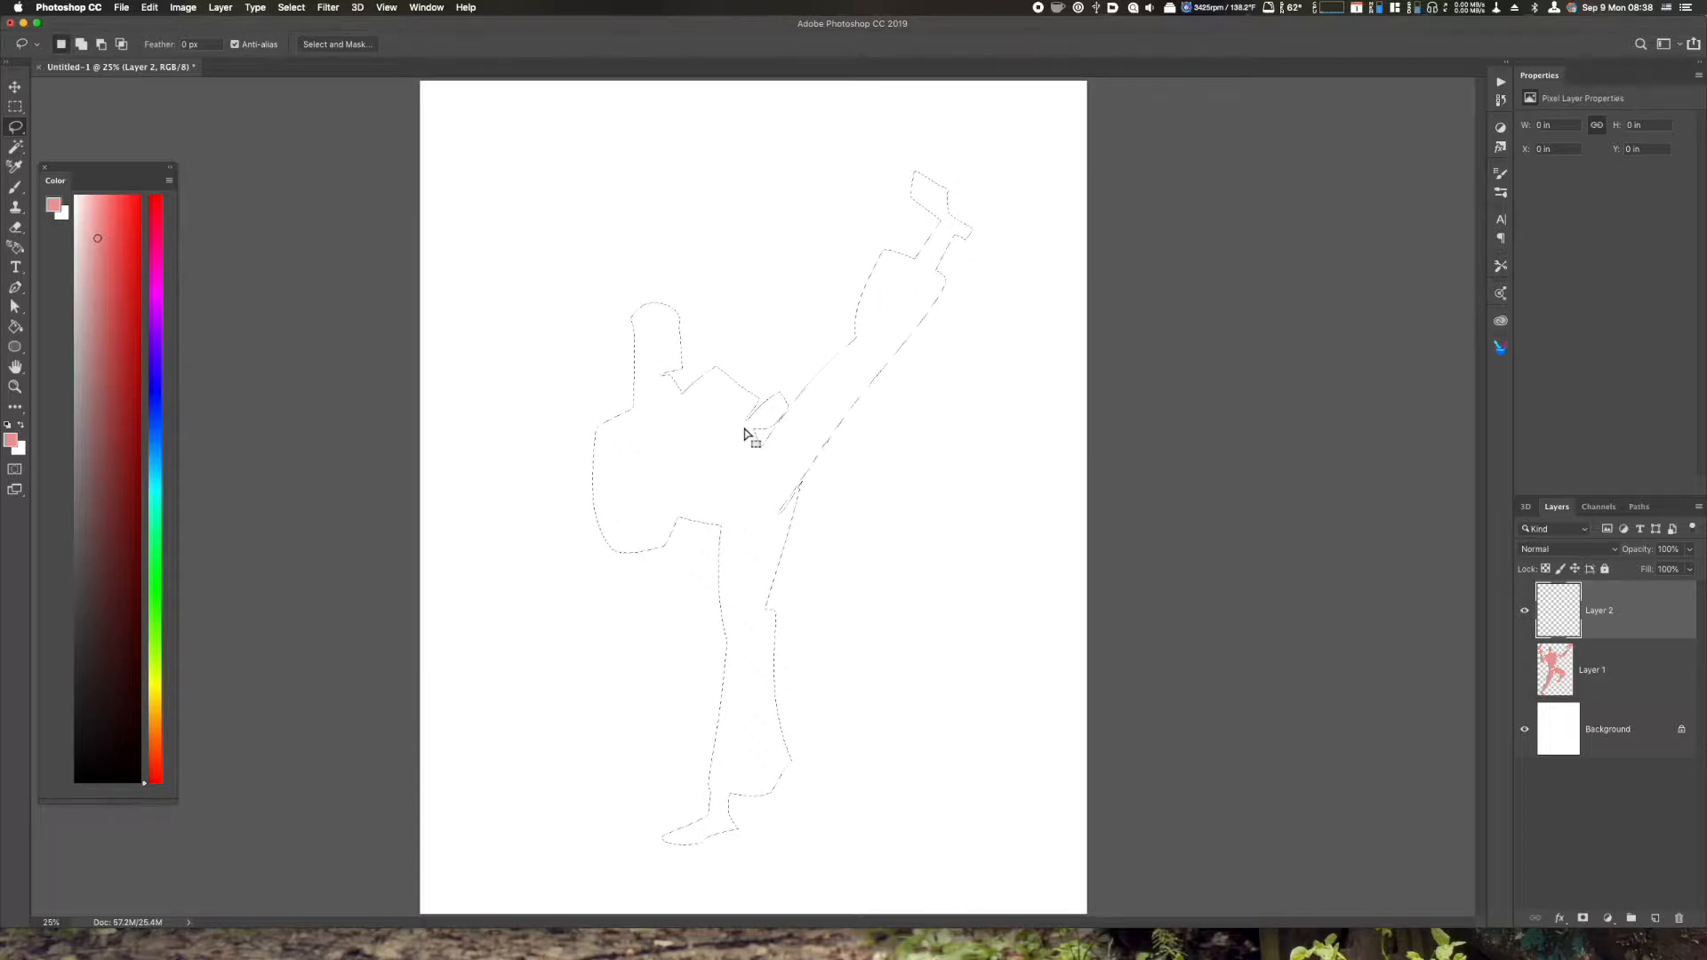
pyautogui.hotkey('alt', 'BackSpace')
pyautogui.press('super+d')
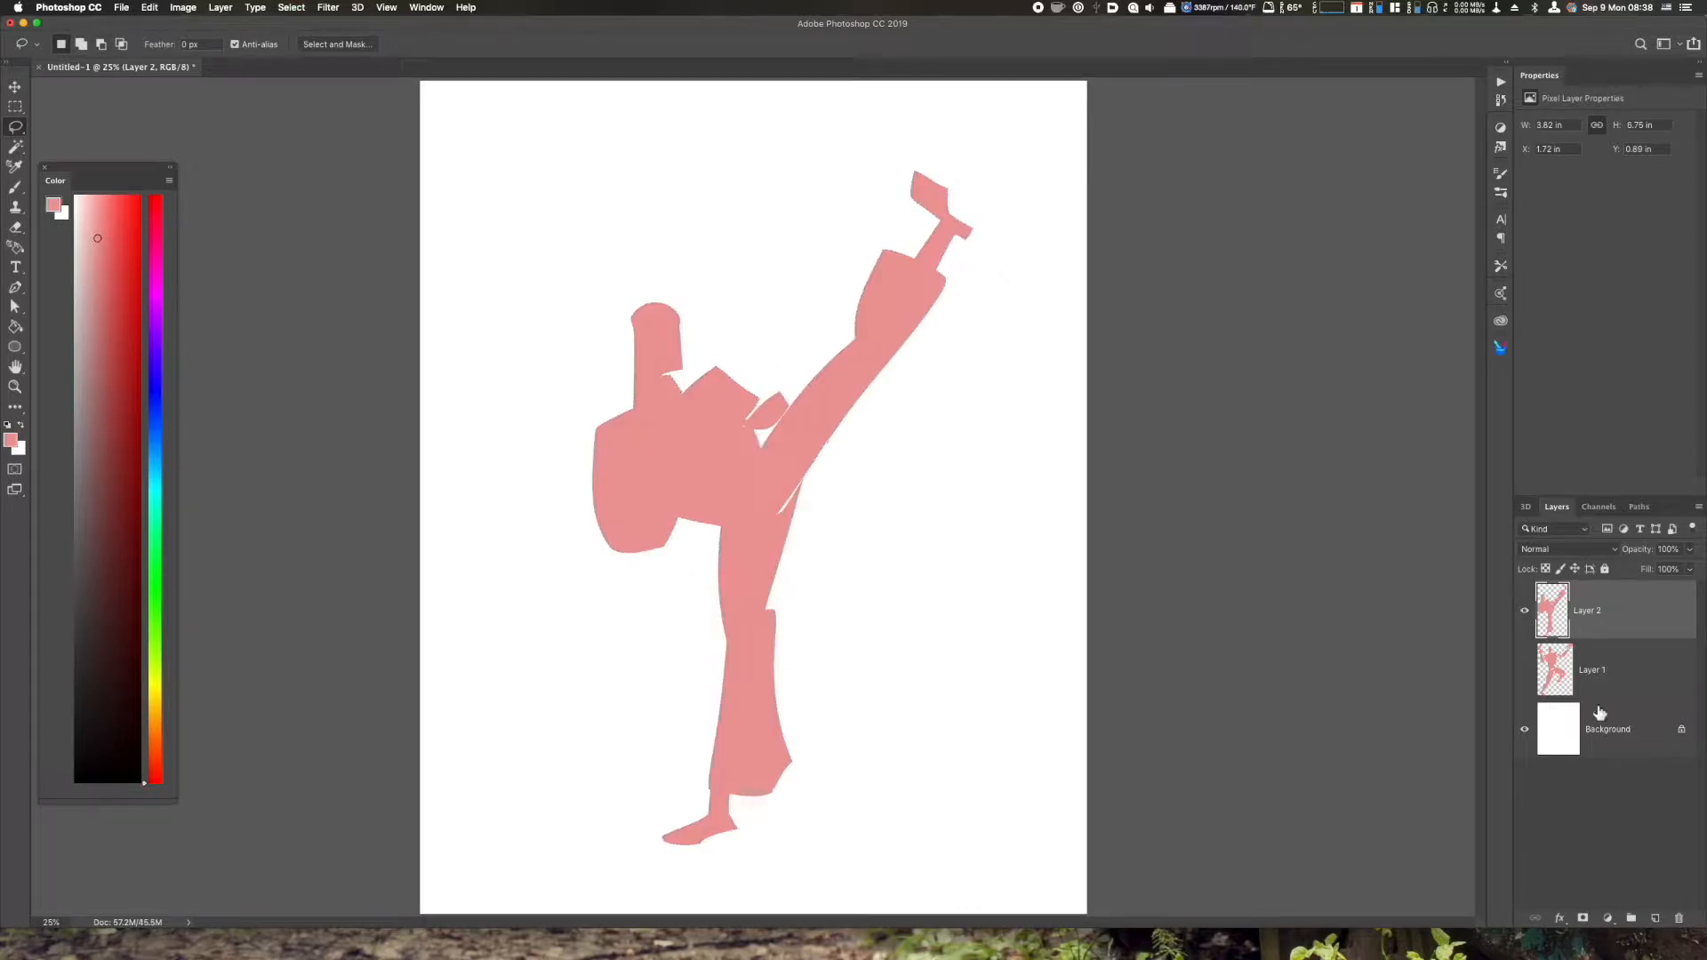
# Fade the pink silhouette layer to 36% opacity and add a new layer above it
pyautogui.click(1695, 555)
pyautogui.moveTo(1685, 566); pyautogui.dragTo(1644, 568)
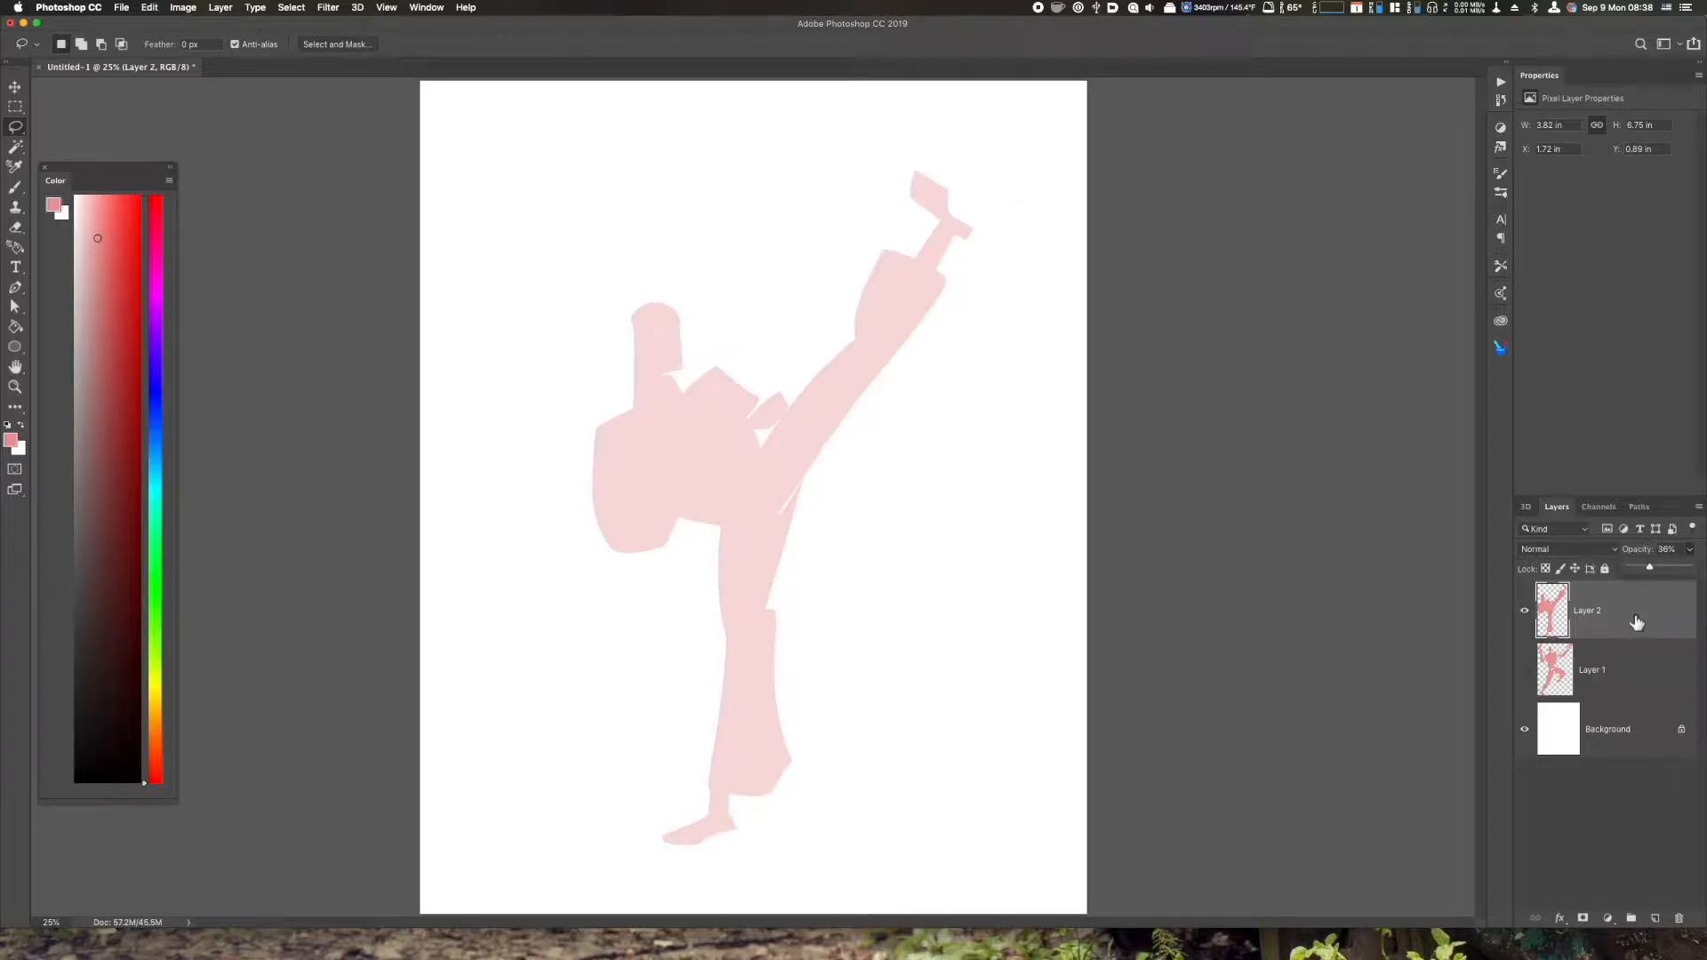
pyautogui.press('shift+super+alt+n')
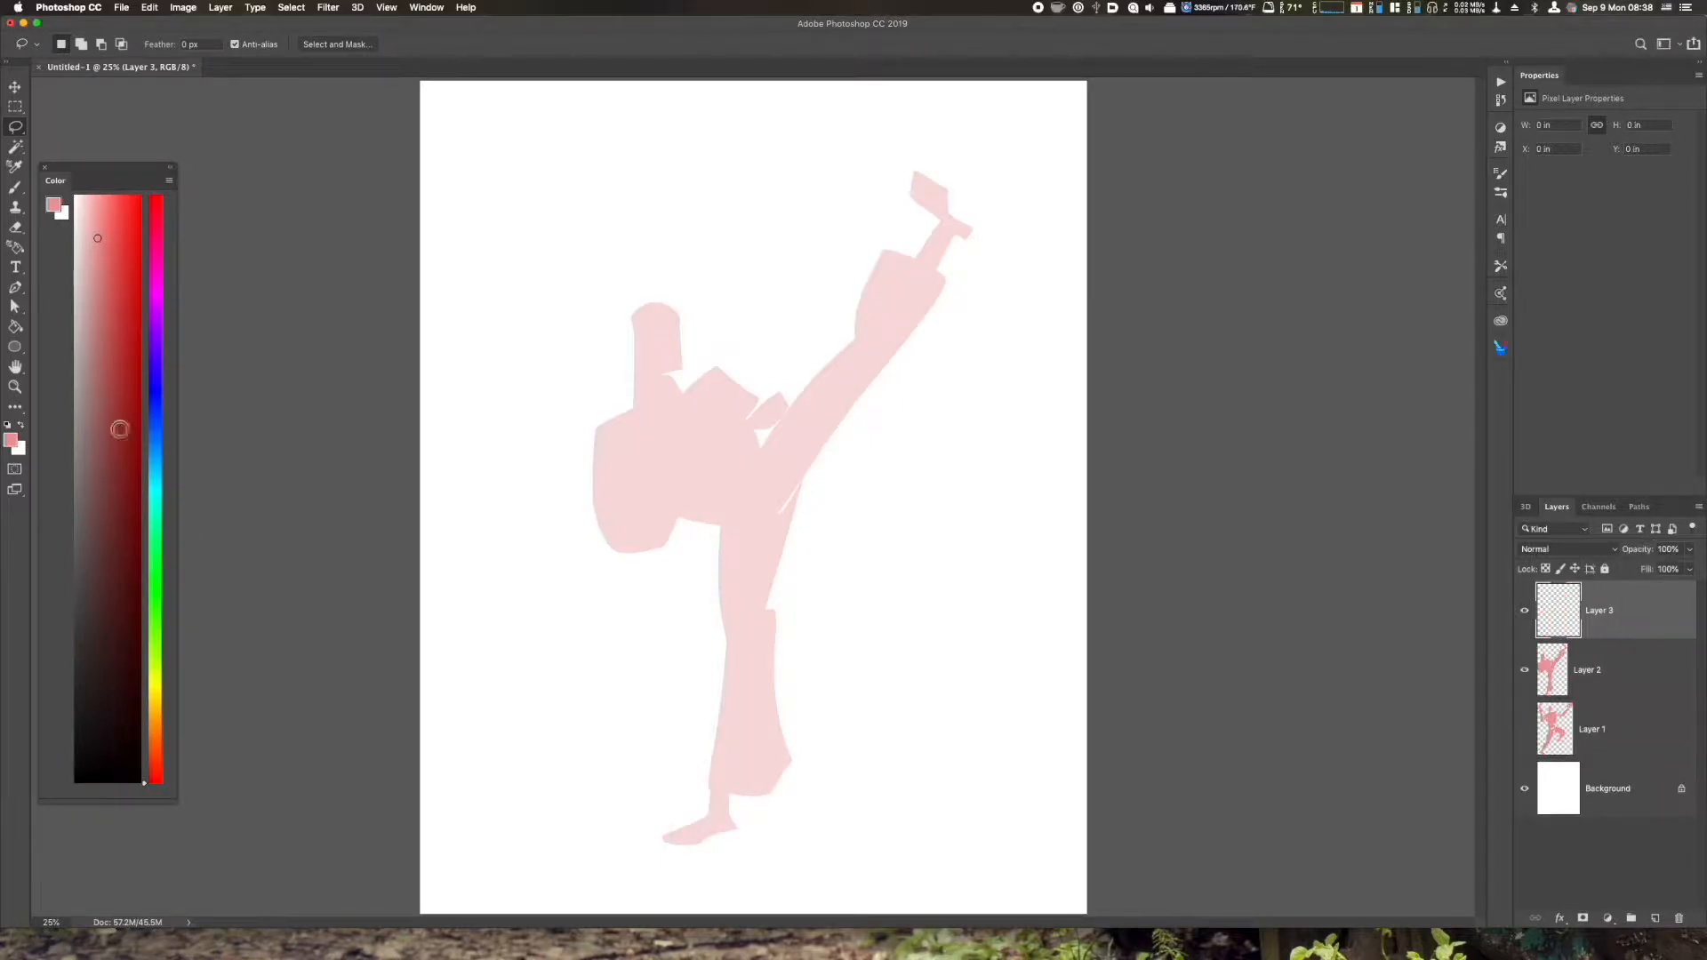
# Sketch the rear shoulder, bent sleeve and elbow folds with a dark red brush over the silhouette
pyautogui.click(109, 410)
pyautogui.press('b')
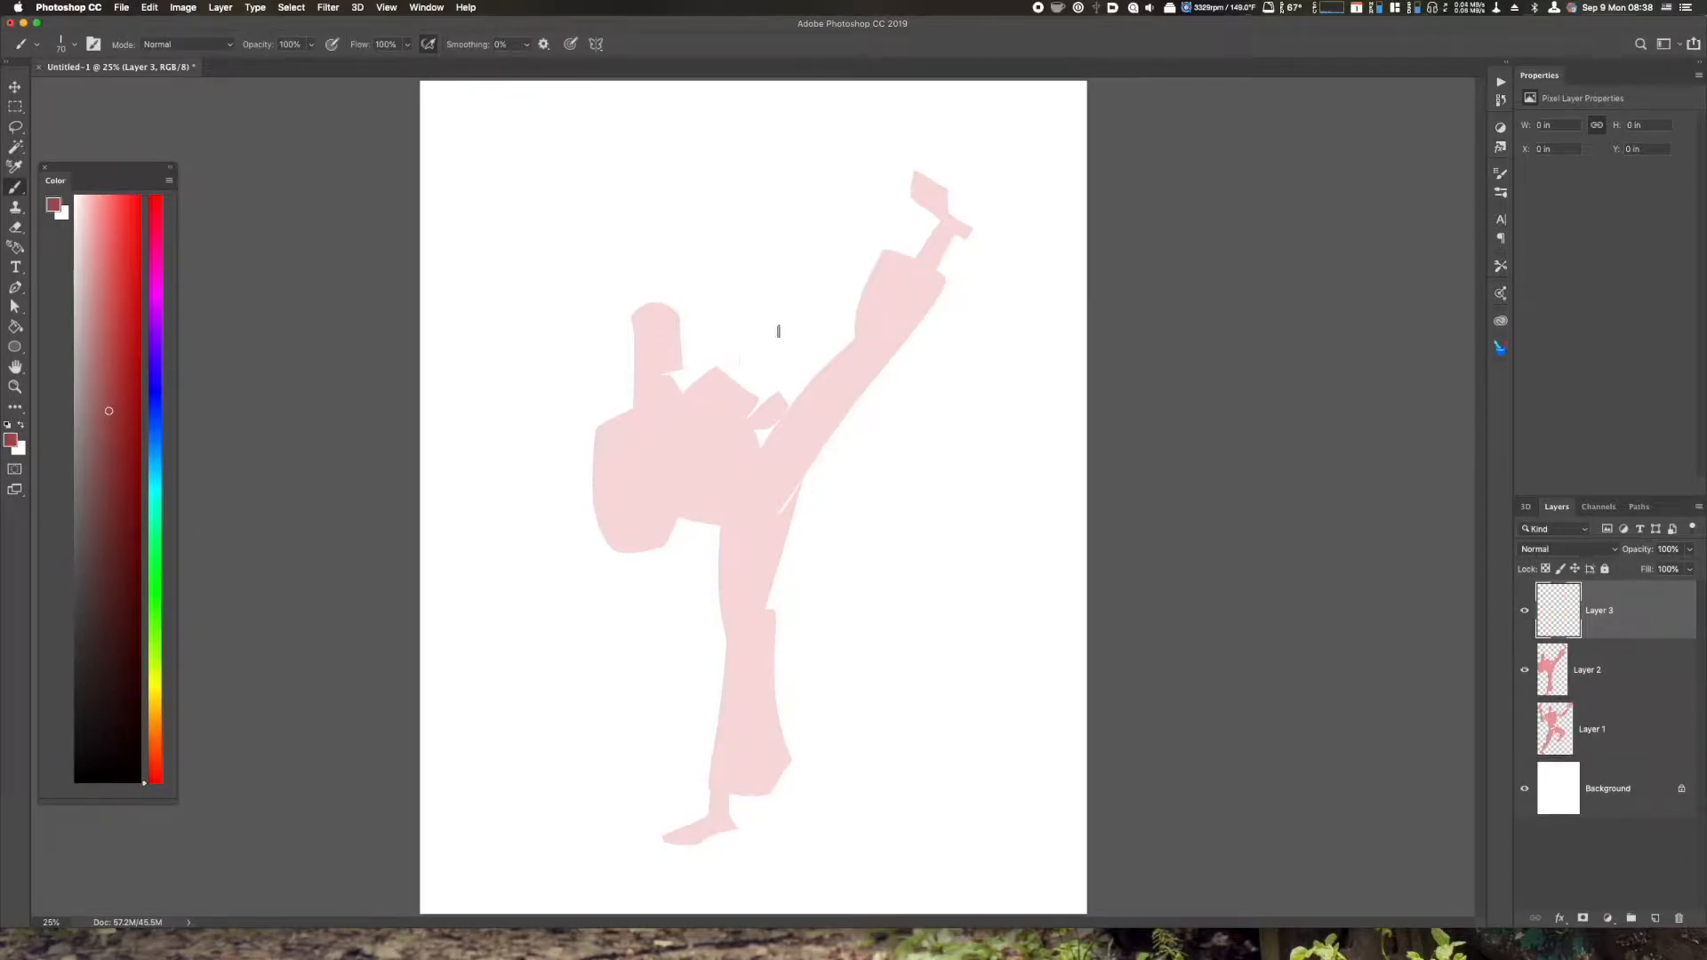
pyautogui.moveTo(617, 396)
pyautogui.mouseDown()
pyautogui.moveTo(690, 434)
pyautogui.moveTo(653, 436)
pyautogui.moveTo(632, 421)
pyautogui.moveTo(690, 436)
pyautogui.moveTo(615, 449)
pyautogui.moveTo(609, 425)
pyautogui.moveTo(589, 430)
pyautogui.moveTo(610, 495)
pyautogui.mouseUp()
pyautogui.moveTo(630, 495)
pyautogui.mouseDown()
pyautogui.moveTo(615, 515)
pyautogui.moveTo(672, 459)
pyautogui.moveTo(699, 489)
pyautogui.mouseUp()
pyautogui.press('super+z')
pyautogui.press('super+shift+z')
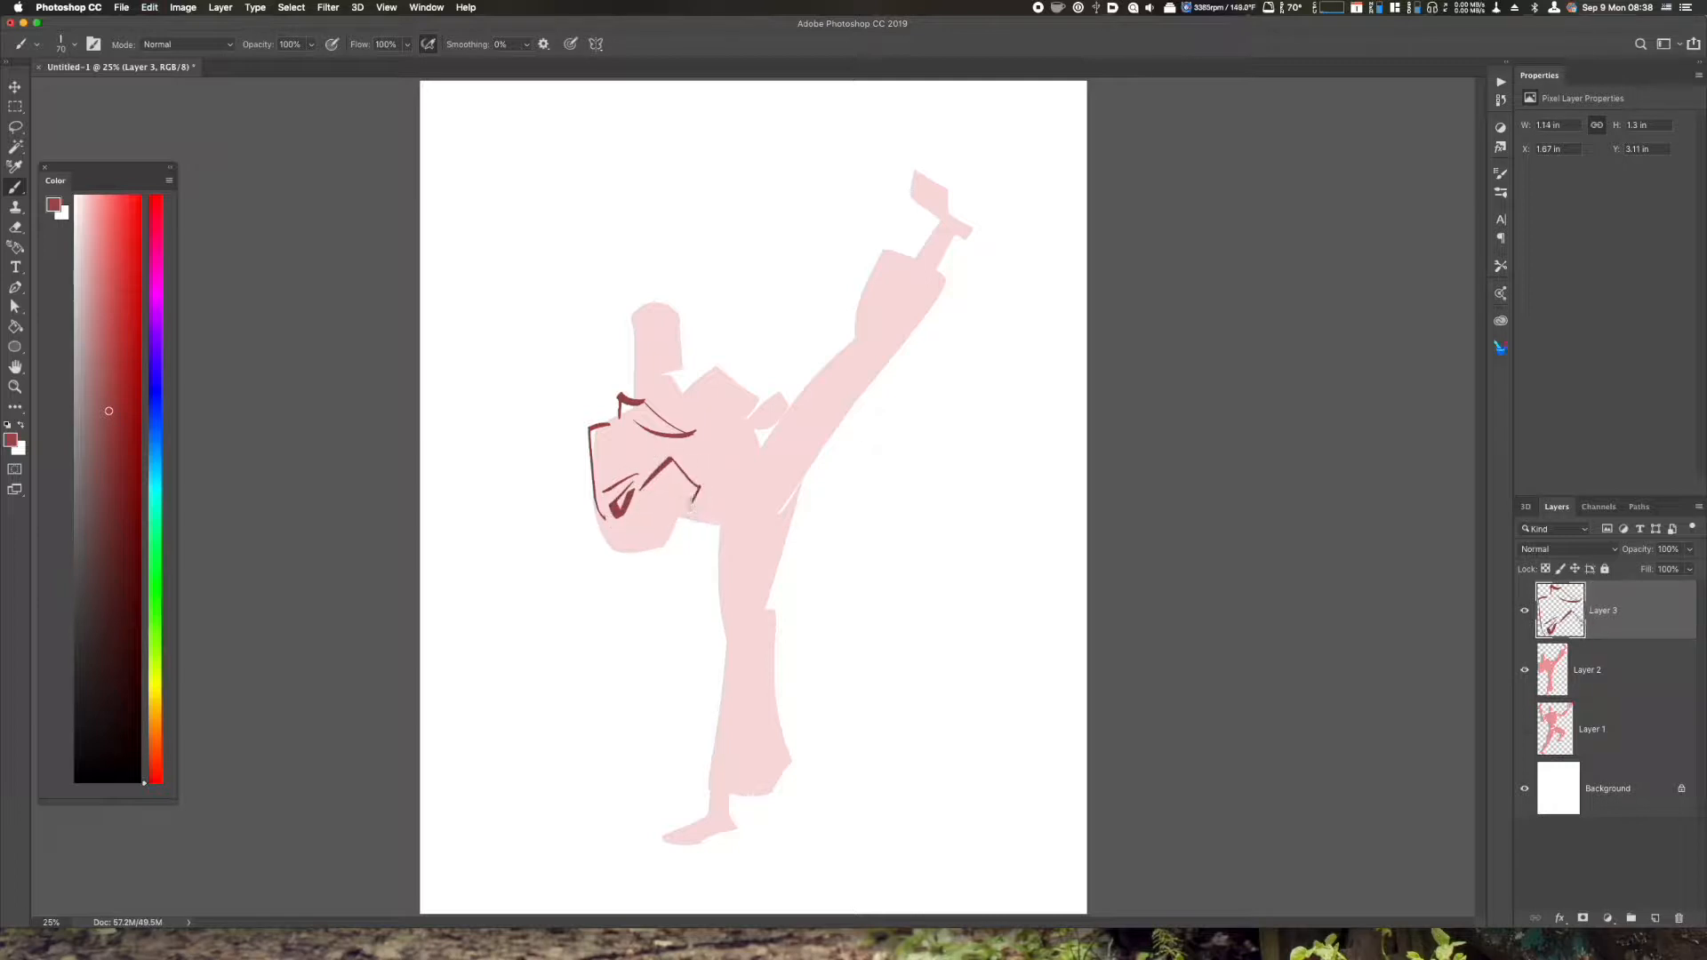
pyautogui.moveTo(697, 498)
pyautogui.mouseDown()
pyautogui.moveTo(655, 546)
pyautogui.moveTo(612, 548)
pyautogui.mouseUp()
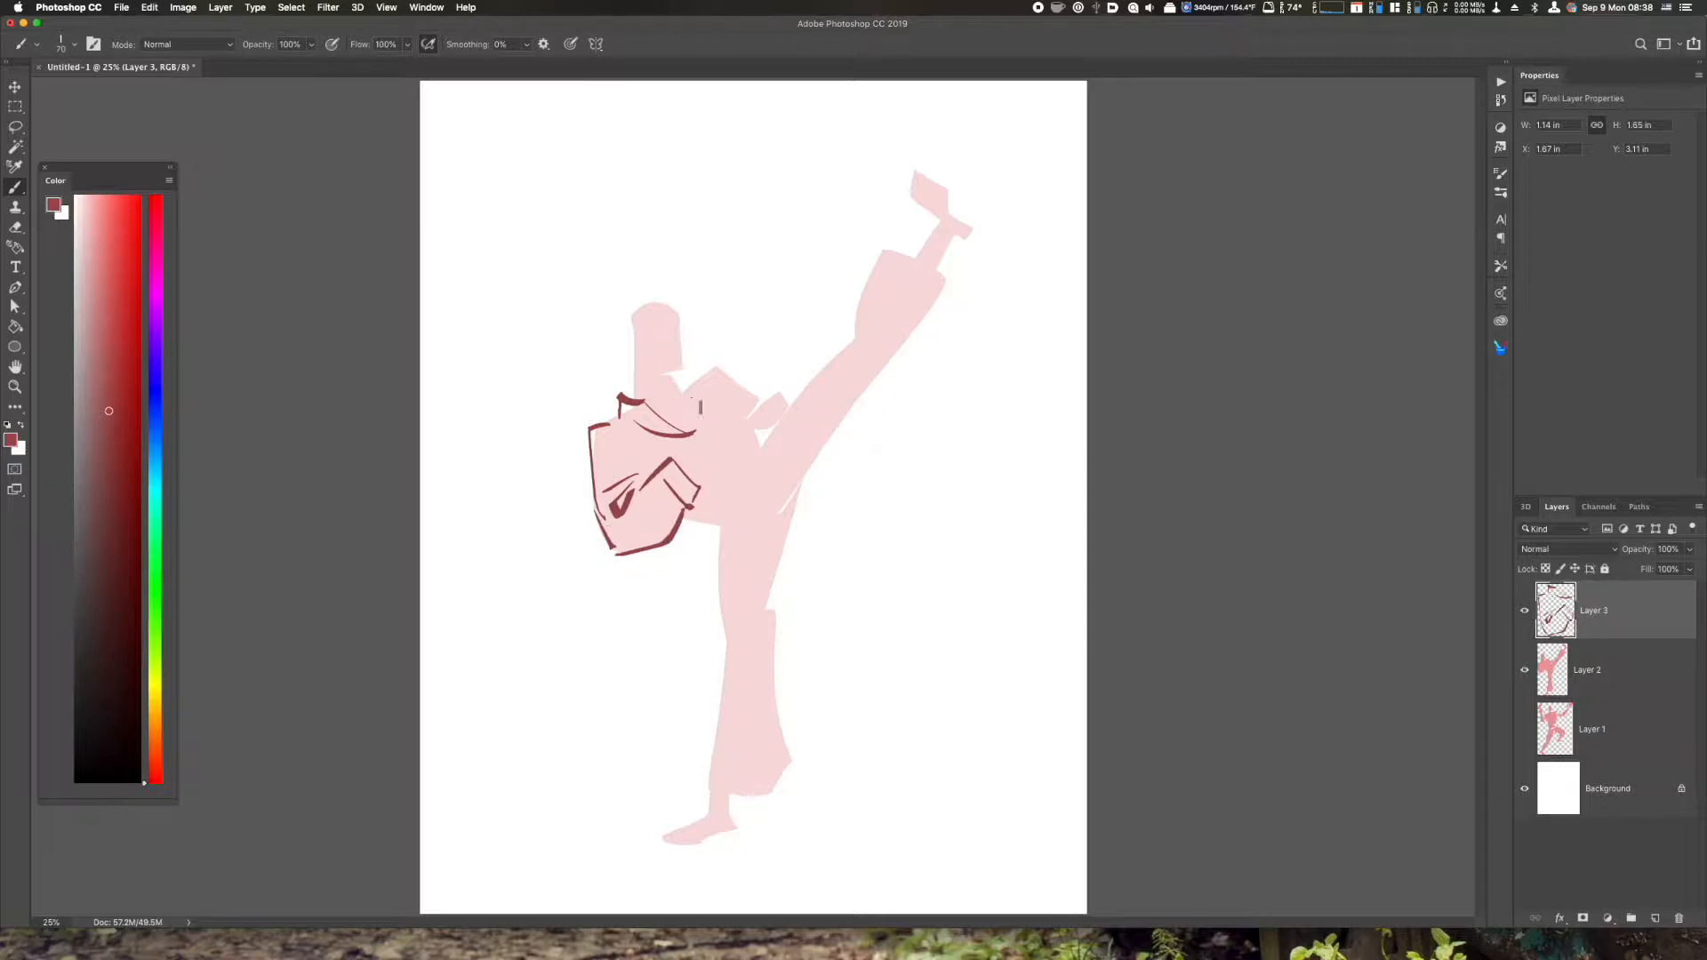
# Sketch the jacket front, both fists, the belt line at the waist, and the outline of the head
pyautogui.moveTo(692, 431)
pyautogui.mouseDown()
pyautogui.moveTo(678, 393)
pyautogui.moveTo(699, 433)
pyautogui.moveTo(714, 372)
pyautogui.moveTo(725, 464)
pyautogui.moveTo(748, 448)
pyautogui.mouseUp()
pyautogui.moveTo(714, 369)
pyautogui.mouseDown()
pyautogui.moveTo(770, 391)
pyautogui.moveTo(800, 331)
pyautogui.moveTo(811, 366)
pyautogui.moveTo(790, 396)
pyautogui.mouseUp()
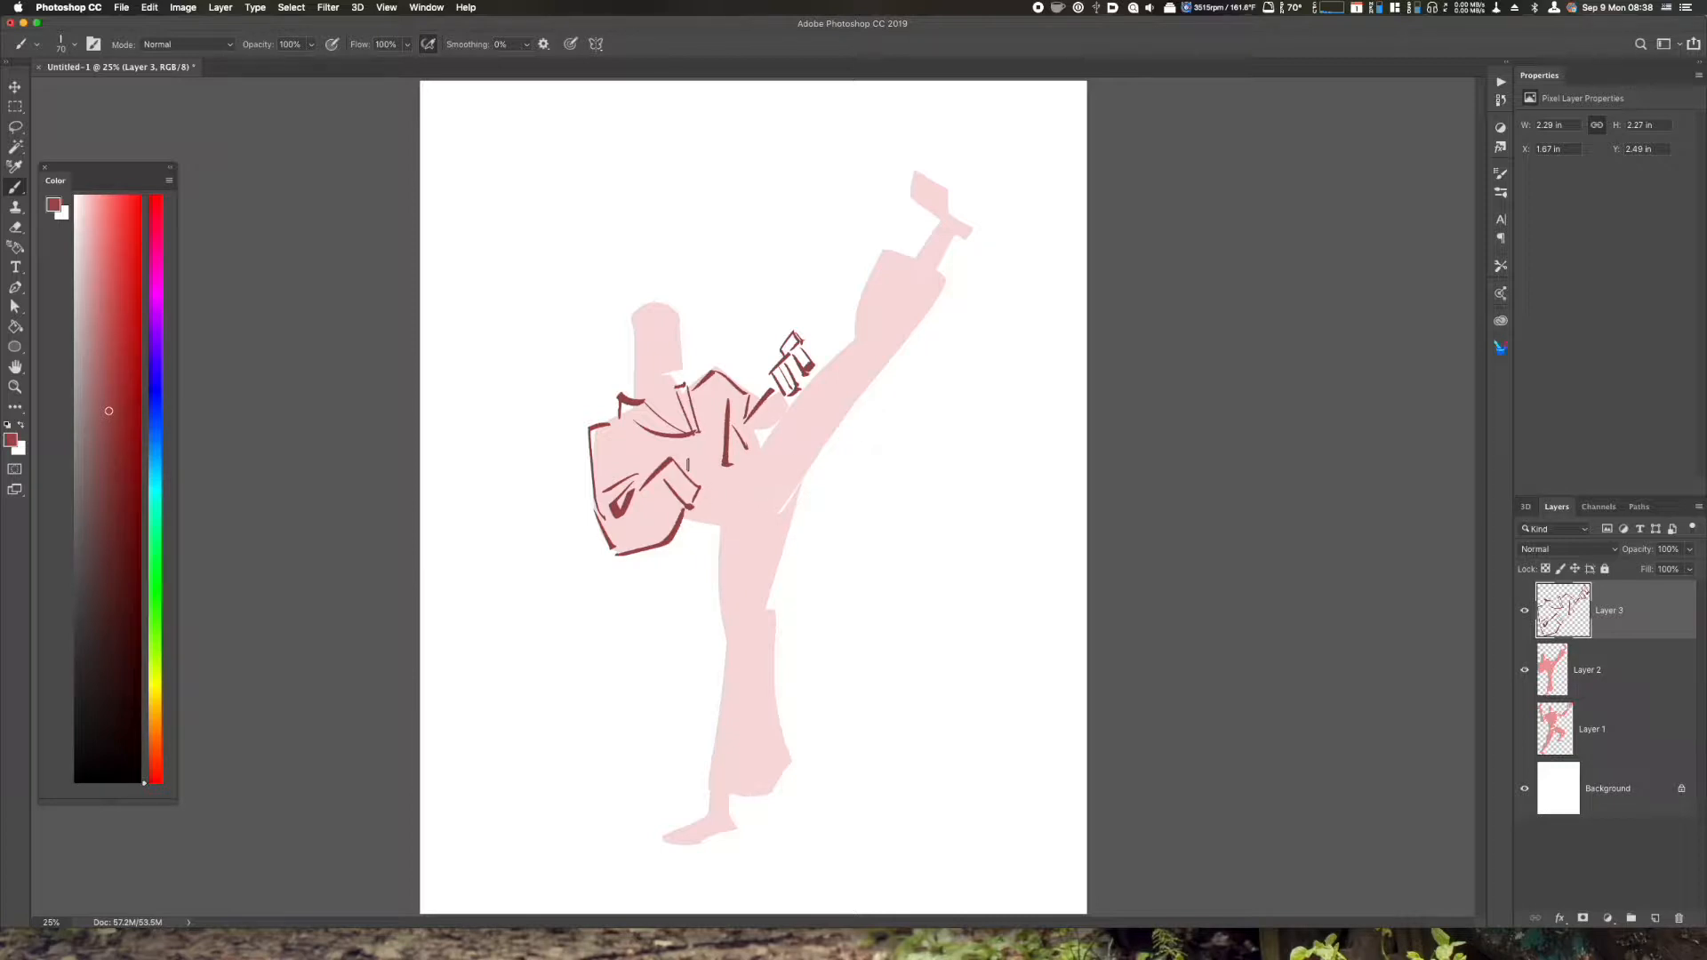
pyautogui.moveTo(663, 478)
pyautogui.mouseDown()
pyautogui.moveTo(711, 425)
pyautogui.moveTo(706, 463)
pyautogui.moveTo(709, 422)
pyautogui.moveTo(734, 432)
pyautogui.moveTo(734, 480)
pyautogui.moveTo(721, 455)
pyautogui.mouseUp()
pyautogui.moveTo(686, 524); pyautogui.dragTo(738, 505)
pyautogui.moveTo(757, 445); pyautogui.dragTo(718, 541)
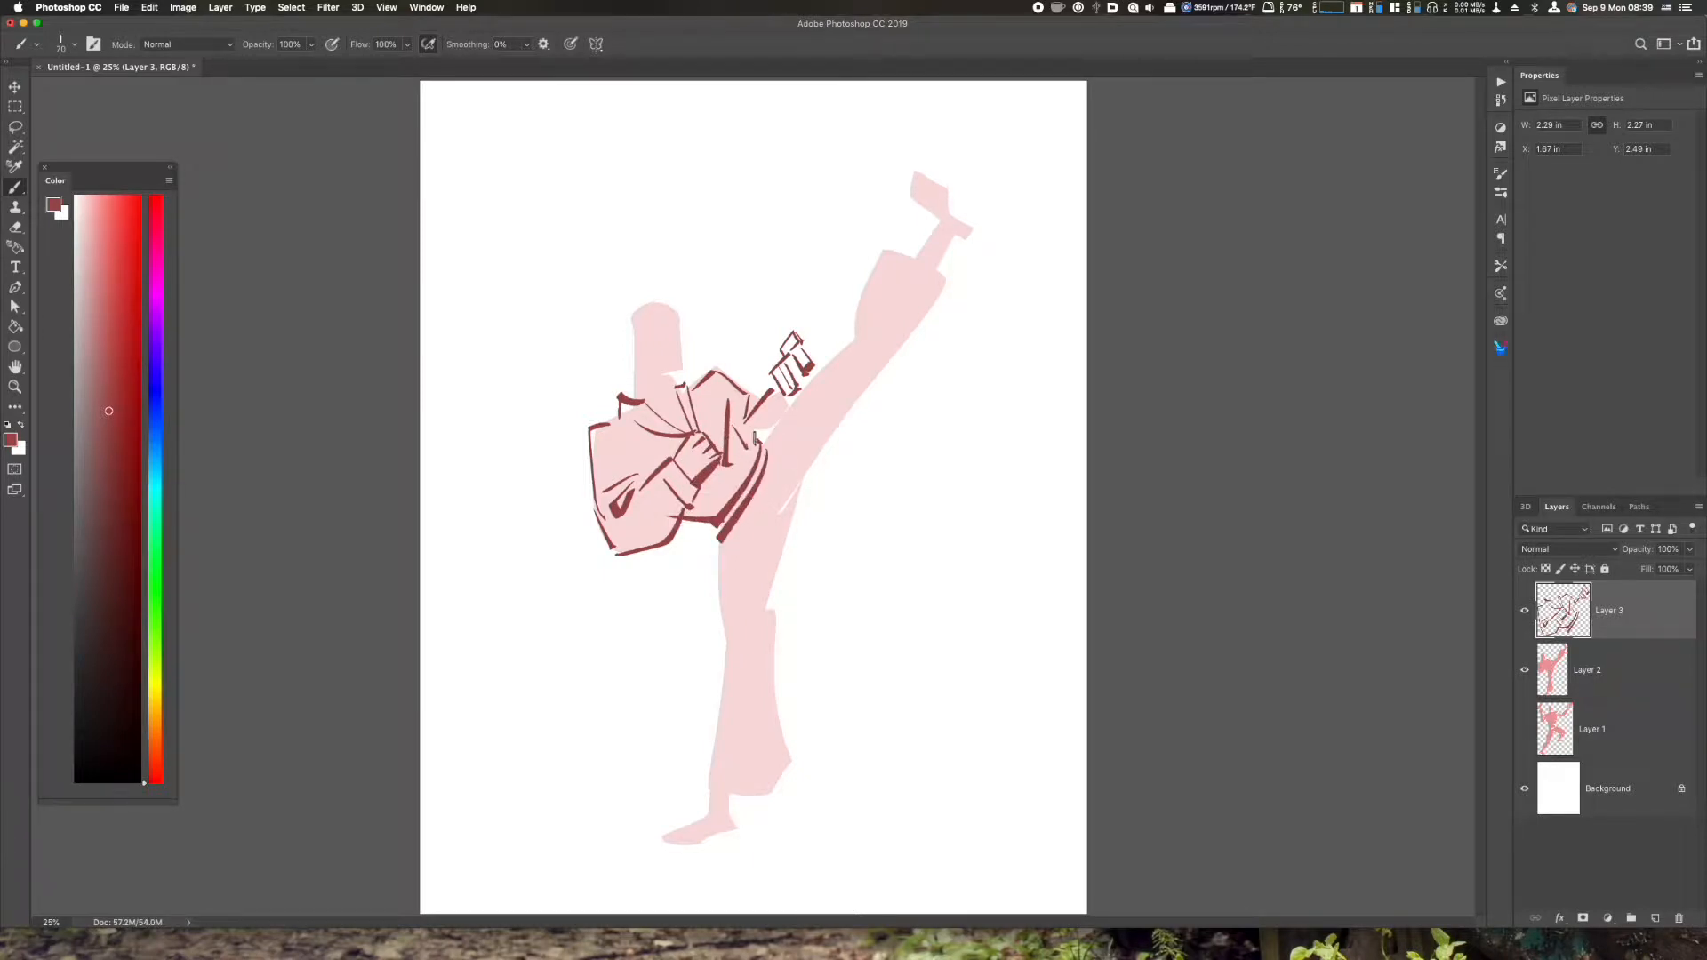
pyautogui.moveTo(817, 341); pyautogui.dragTo(817, 355)
pyautogui.moveTo(637, 402)
pyautogui.mouseDown()
pyautogui.moveTo(634, 317)
pyautogui.moveTo(674, 311)
pyautogui.moveTo(684, 369)
pyautogui.moveTo(647, 350)
pyautogui.moveTo(686, 371)
pyautogui.mouseUp()
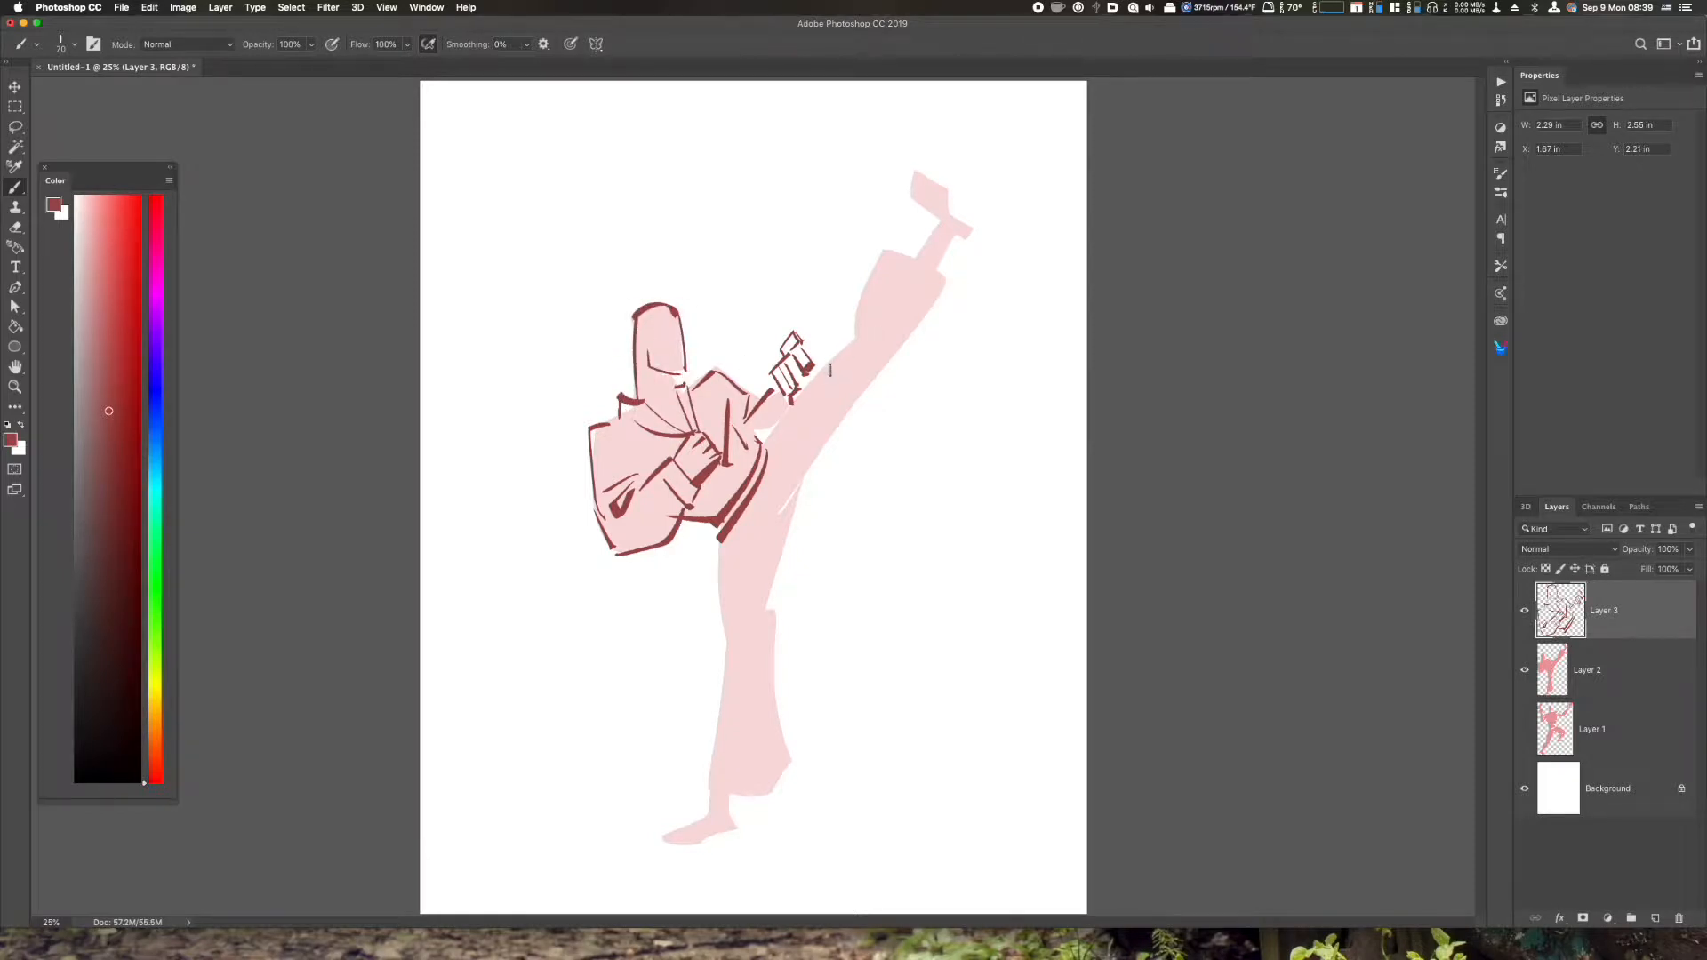
# Sketch the raised and standing trouser legs together with both bare feet
pyautogui.moveTo(816, 382)
pyautogui.mouseDown()
pyautogui.moveTo(876, 349)
pyautogui.moveTo(855, 336)
pyautogui.moveTo(902, 233)
pyautogui.moveTo(944, 269)
pyautogui.moveTo(792, 490)
pyautogui.moveTo(799, 474)
pyautogui.moveTo(760, 622)
pyautogui.mouseUp()
pyautogui.moveTo(717, 531); pyautogui.dragTo(727, 654)
pyautogui.moveTo(772, 728); pyautogui.dragTo(778, 789)
pyautogui.moveTo(727, 635)
pyautogui.mouseDown()
pyautogui.moveTo(765, 800)
pyautogui.moveTo(785, 794)
pyautogui.moveTo(741, 832)
pyautogui.moveTo(656, 841)
pyautogui.moveTo(741, 832)
pyautogui.mouseUp()
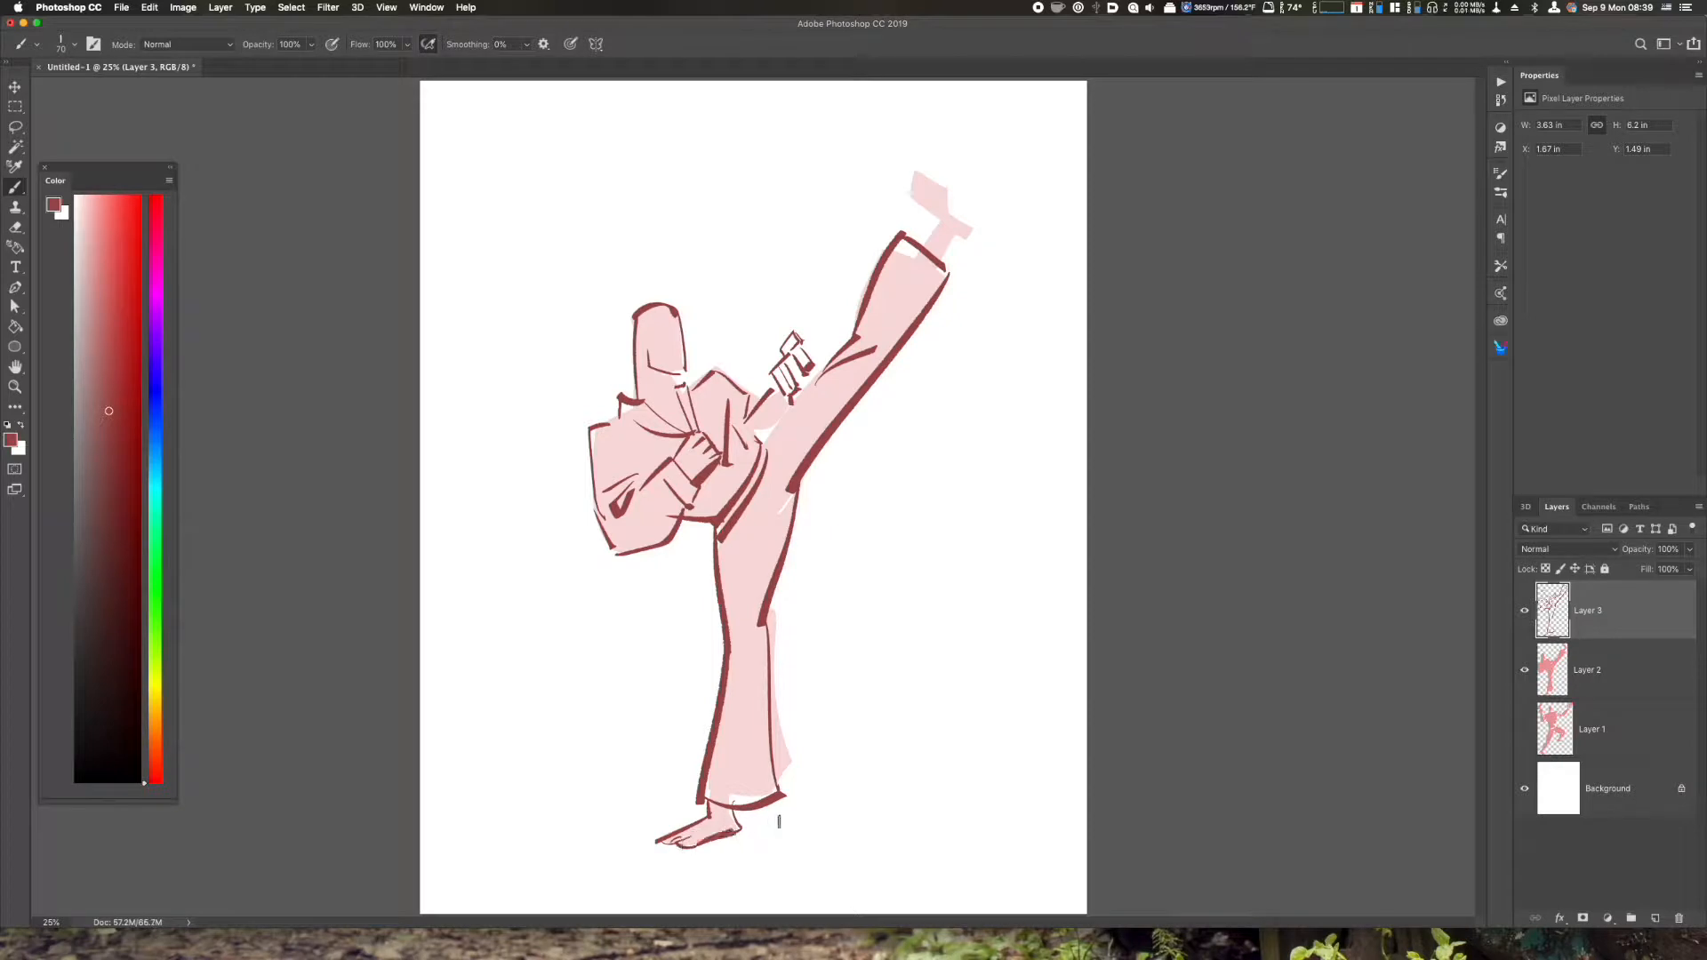
pyautogui.moveTo(929, 198)
pyautogui.mouseDown()
pyautogui.moveTo(938, 212)
pyautogui.moveTo(914, 170)
pyautogui.moveTo(965, 228)
pyautogui.moveTo(939, 217)
pyautogui.moveTo(954, 212)
pyautogui.moveTo(946, 267)
pyautogui.mouseUp()
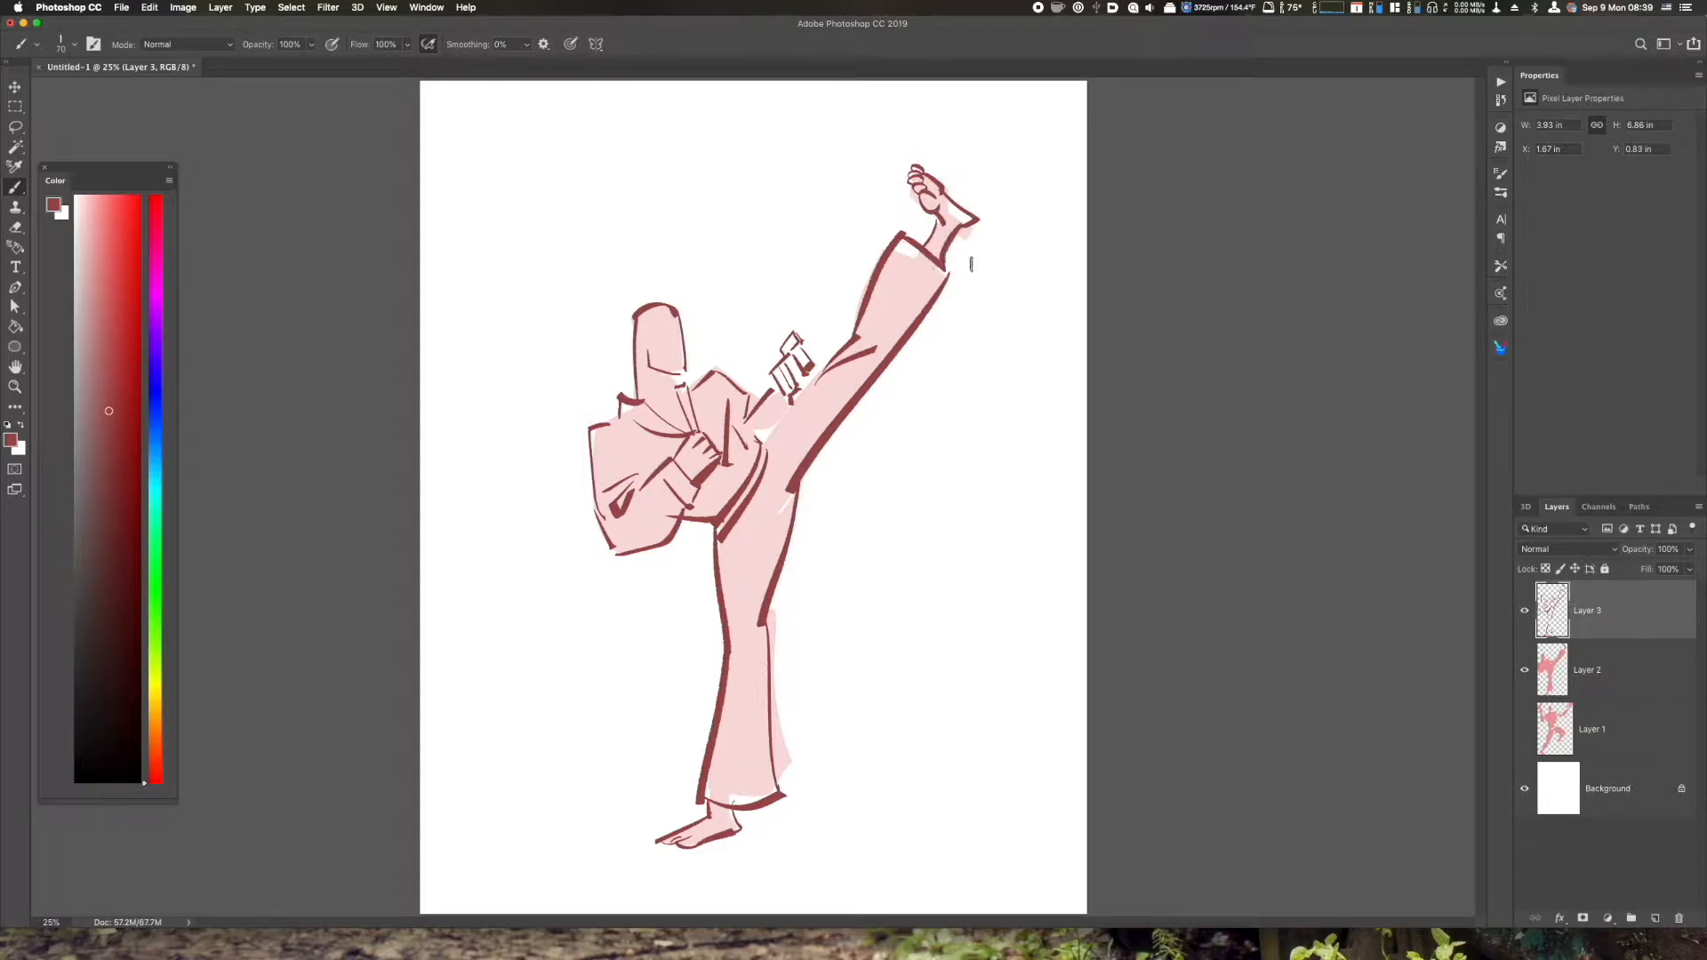
# Add the ear, the front sleeve's lower edge and the hanging belt tails to the rough sketch
pyautogui.moveTo(633, 337); pyautogui.dragTo(637, 342)
pyautogui.moveTo(797, 384)
pyautogui.mouseDown()
pyautogui.moveTo(763, 418)
pyautogui.moveTo(734, 414)
pyautogui.moveTo(765, 436)
pyautogui.mouseUp()
pyautogui.moveTo(738, 496)
pyautogui.mouseDown()
pyautogui.moveTo(732, 680)
pyautogui.moveTo(694, 677)
pyautogui.moveTo(840, 648)
pyautogui.moveTo(752, 496)
pyautogui.moveTo(812, 655)
pyautogui.moveTo(848, 645)
pyautogui.mouseUp()
pyautogui.hotkey('ctrl', 'z')
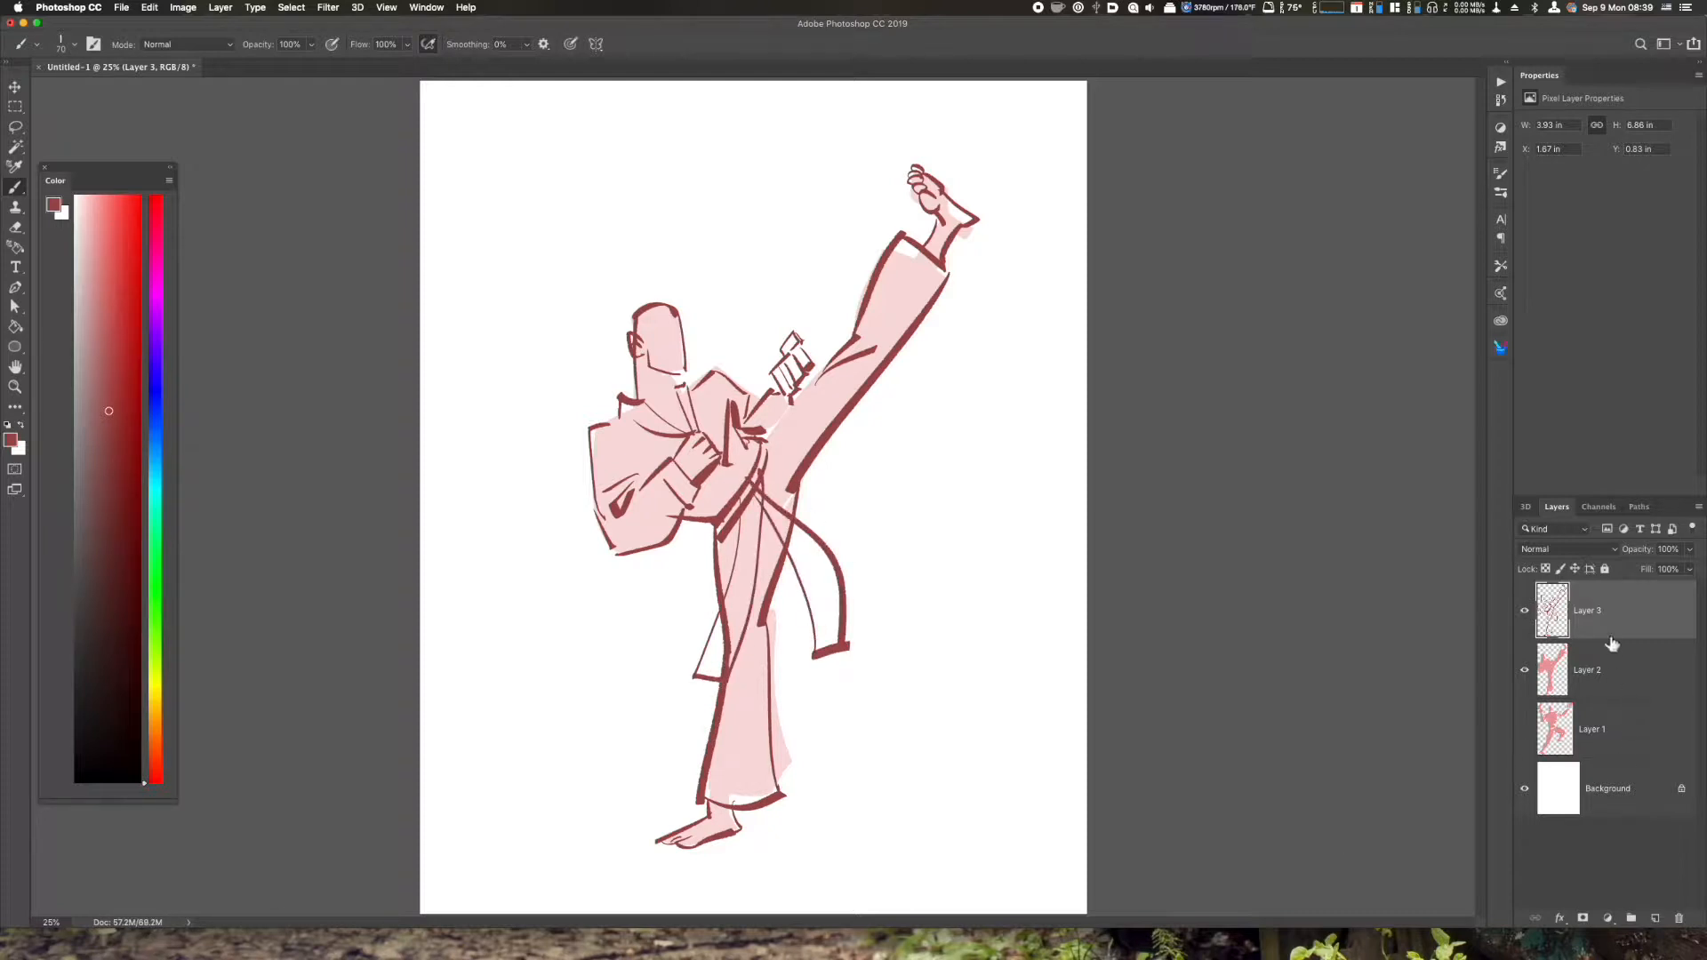
# Fade the rough sketch layer to 26% opacity and hide the pink silhouette layer
pyautogui.click(1690, 551)
pyautogui.moveTo(1647, 566); pyautogui.dragTo(1643, 578)
pyautogui.click(1526, 672)
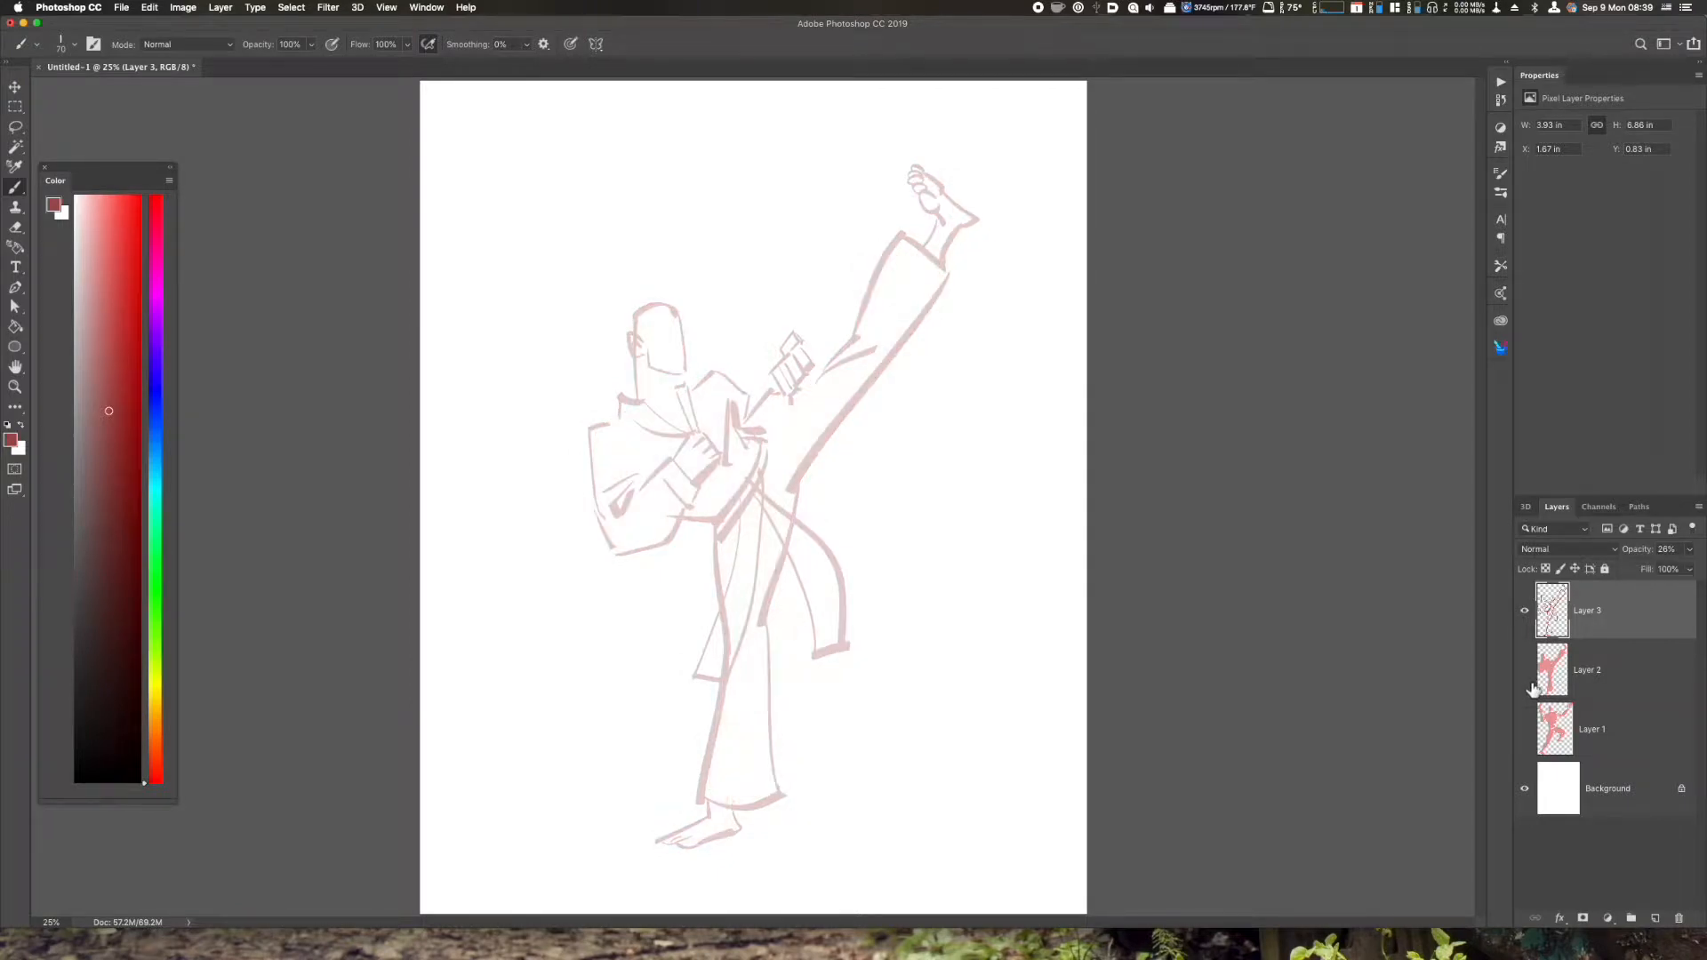
# On a new layer above the faded sketch, draw the refined ear, round earring and swept-back hair
pyautogui.press('super+shift+alt+n')
pyautogui.press('super+plus')
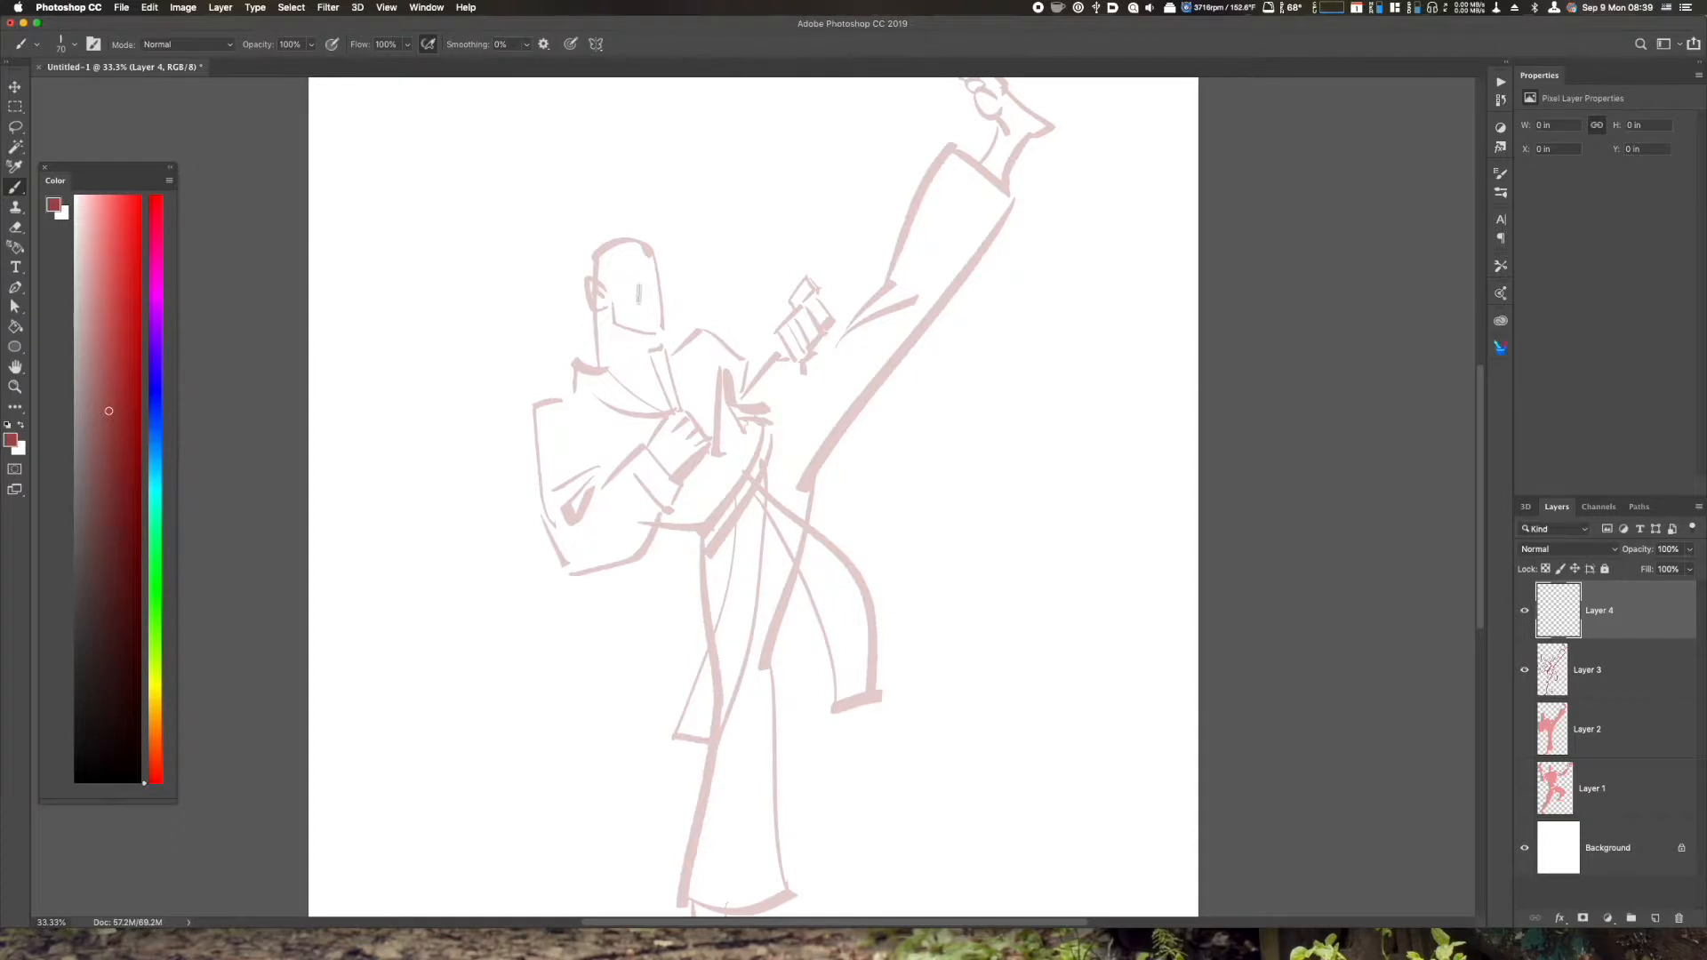
pyautogui.moveTo(602, 291)
pyautogui.mouseDown()
pyautogui.moveTo(594, 274)
pyautogui.moveTo(602, 305)
pyautogui.mouseUp()
pyautogui.moveTo(610, 230); pyautogui.dragTo(607, 283)
pyautogui.moveTo(613, 229); pyautogui.dragTo(583, 300)
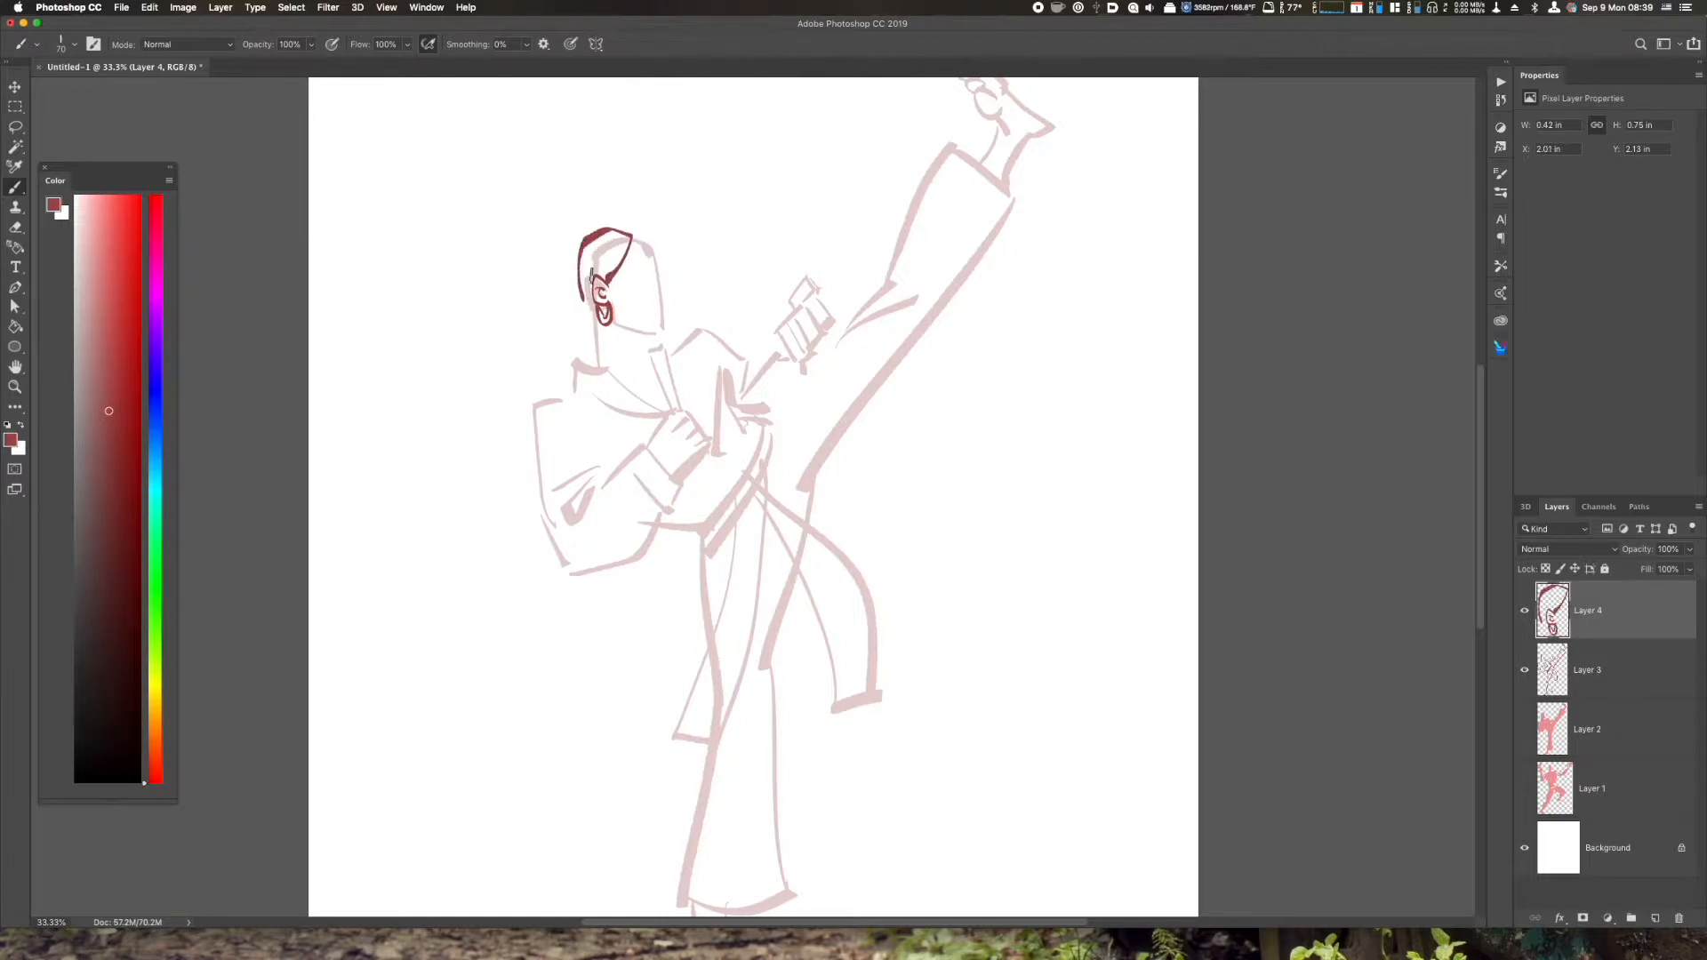
pyautogui.moveTo(581, 240); pyautogui.dragTo(578, 310)
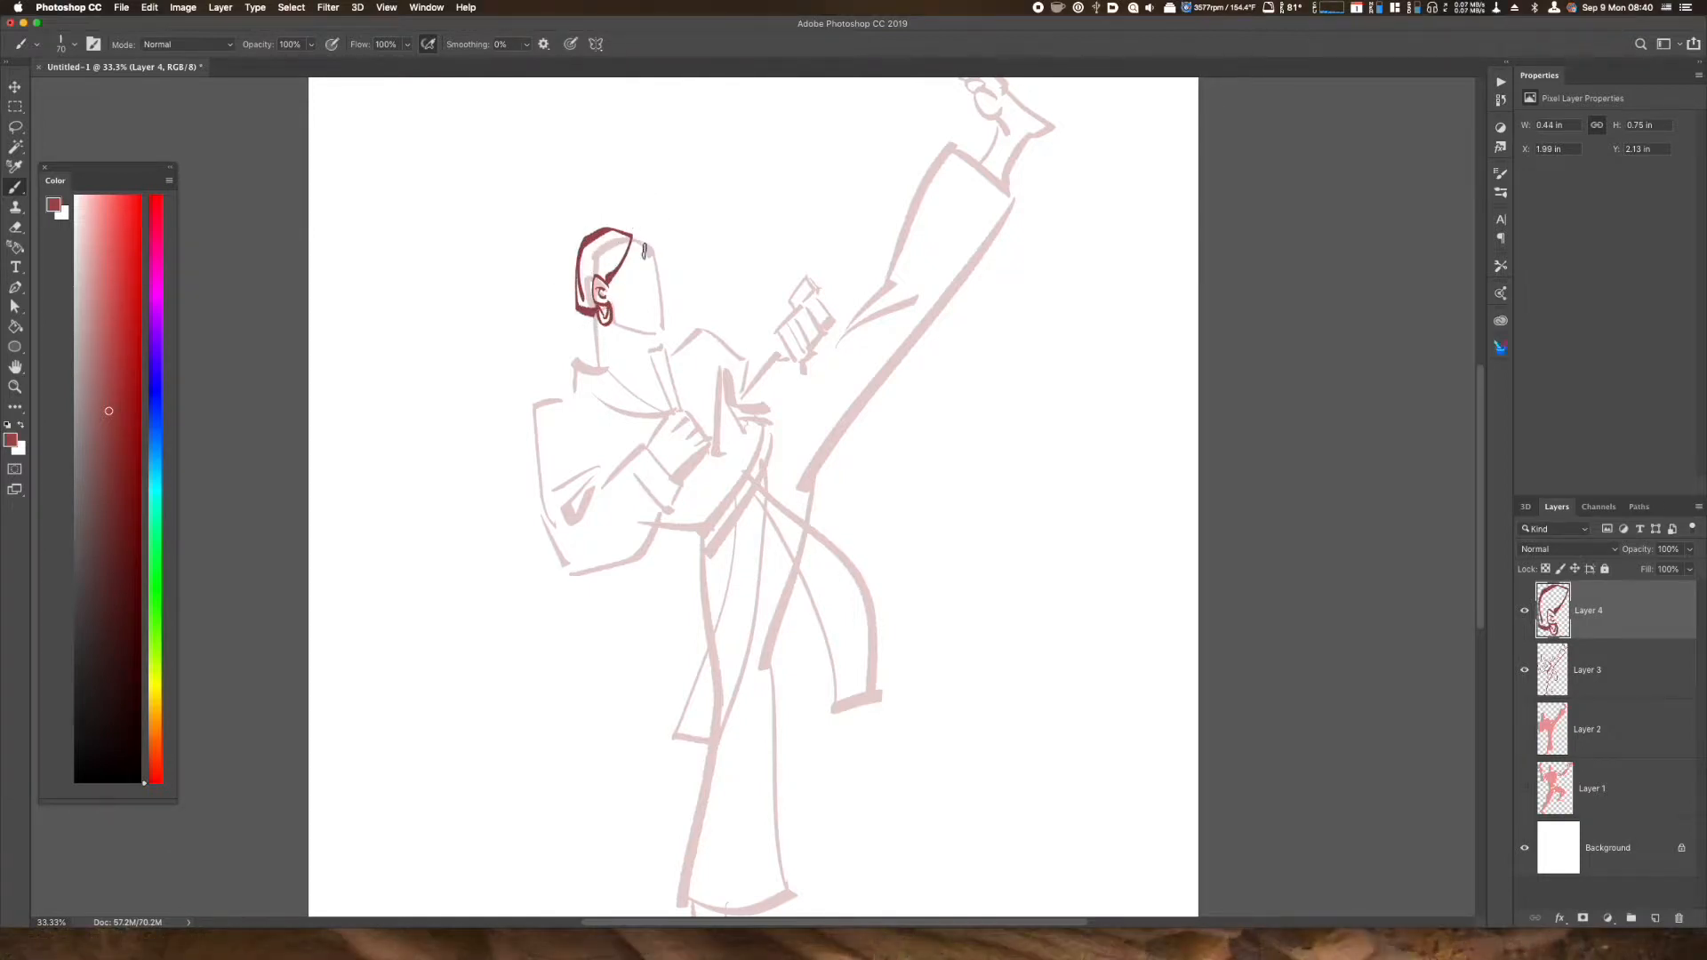
# Draw the front hairline, the eyes, nose and mouth, and the jaw and neck lines
pyautogui.moveTo(641, 243)
pyautogui.mouseDown()
pyautogui.moveTo(647, 267)
pyautogui.moveTo(640, 221)
pyautogui.moveTo(660, 279)
pyautogui.mouseUp()
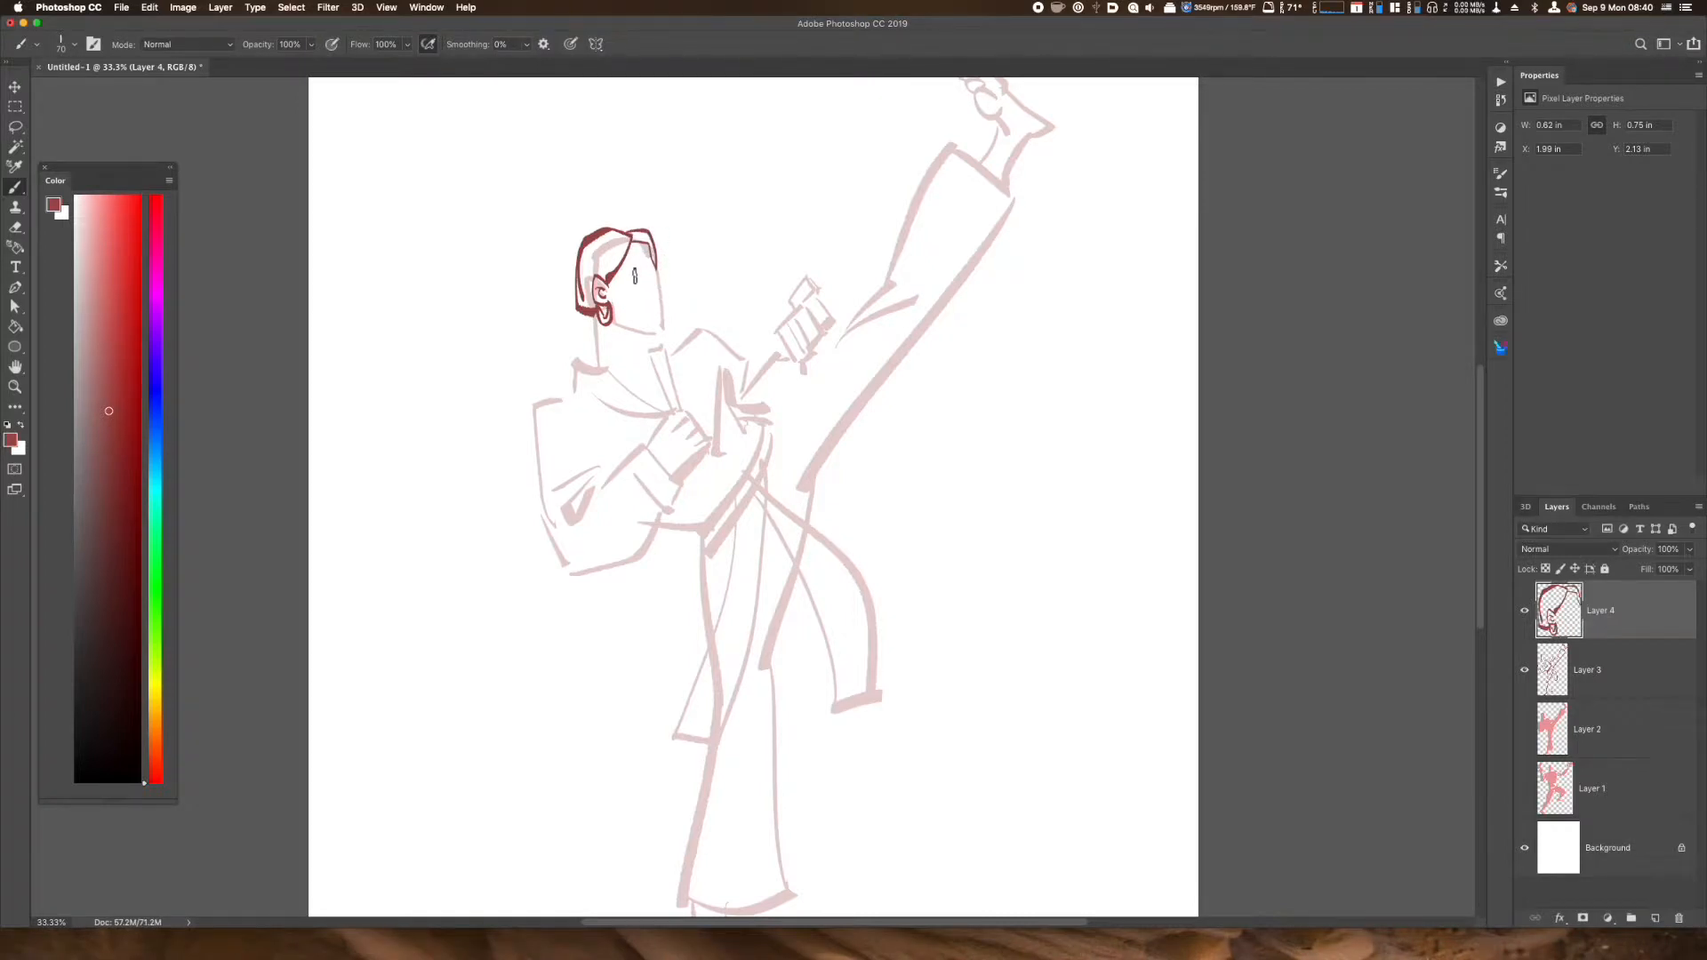
pyautogui.moveTo(635, 276)
pyautogui.mouseDown()
pyautogui.moveTo(660, 268)
pyautogui.moveTo(643, 276)
pyautogui.mouseUp()
pyautogui.moveTo(653, 290)
pyautogui.mouseDown()
pyautogui.moveTo(663, 332)
pyautogui.moveTo(621, 327)
pyautogui.moveTo(640, 336)
pyautogui.moveTo(633, 372)
pyautogui.mouseUp()
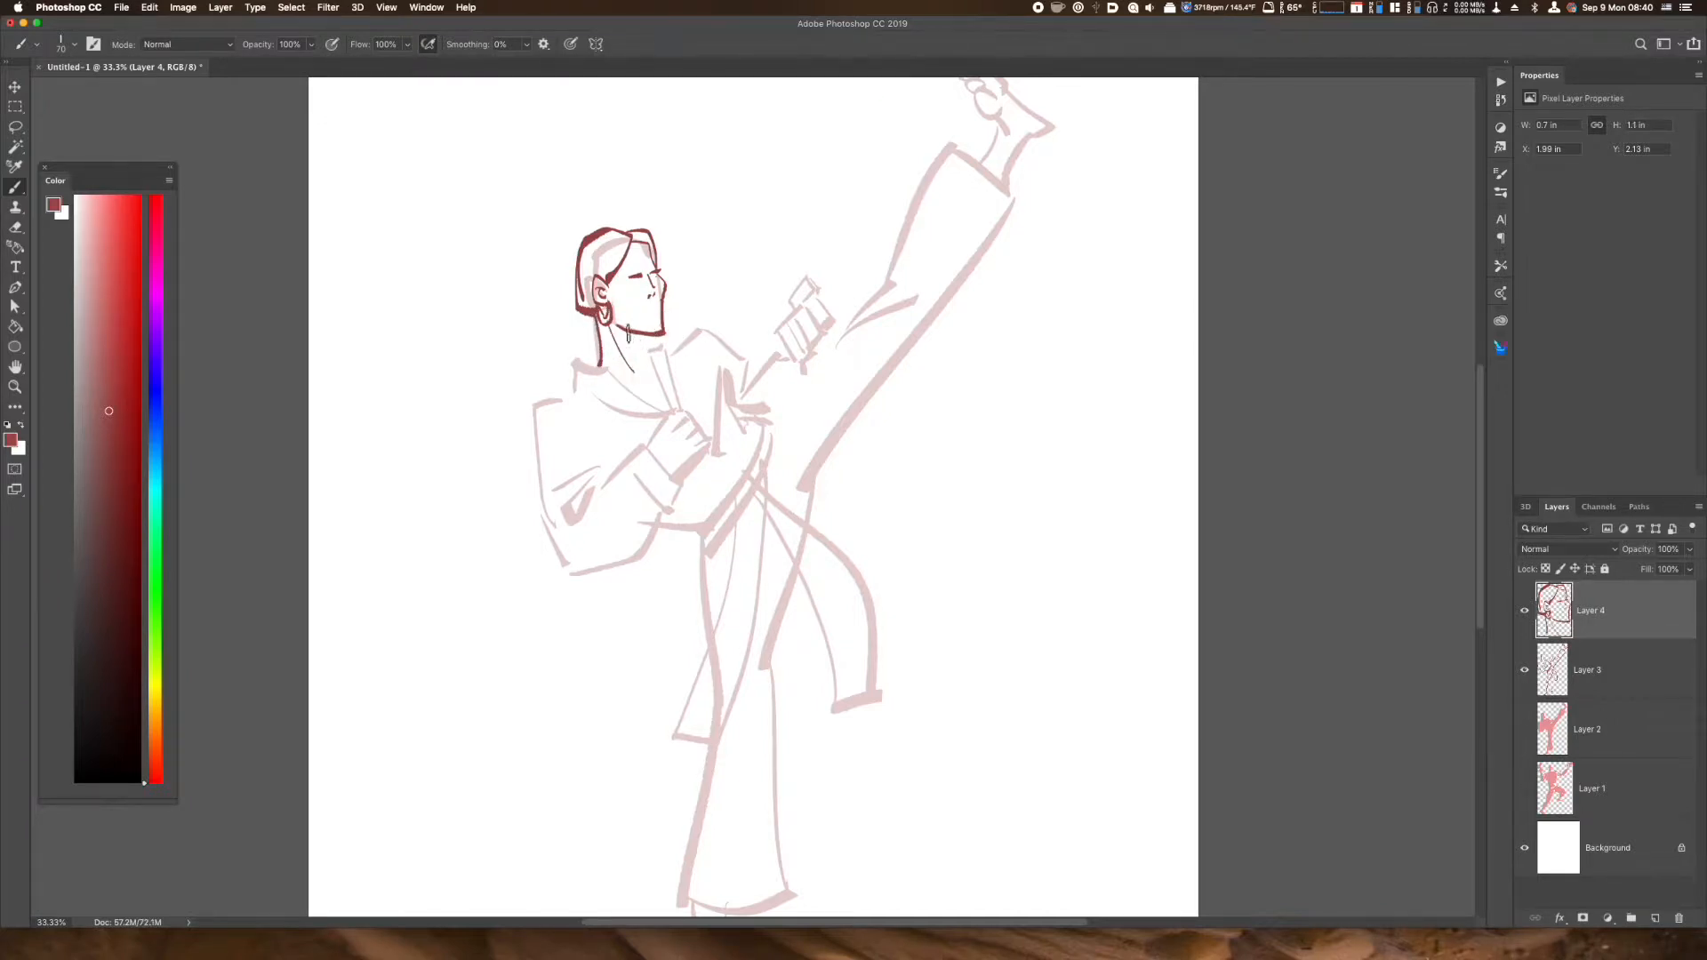
# Draw the jacket collar around the neck with both lapels meeting at the chest
pyautogui.moveTo(608, 368); pyautogui.dragTo(662, 410)
pyautogui.press('super+z')
pyautogui.moveTo(601, 351)
pyautogui.mouseDown()
pyautogui.moveTo(648, 408)
pyautogui.moveTo(669, 407)
pyautogui.mouseUp()
pyautogui.moveTo(648, 348); pyautogui.dragTo(671, 407)
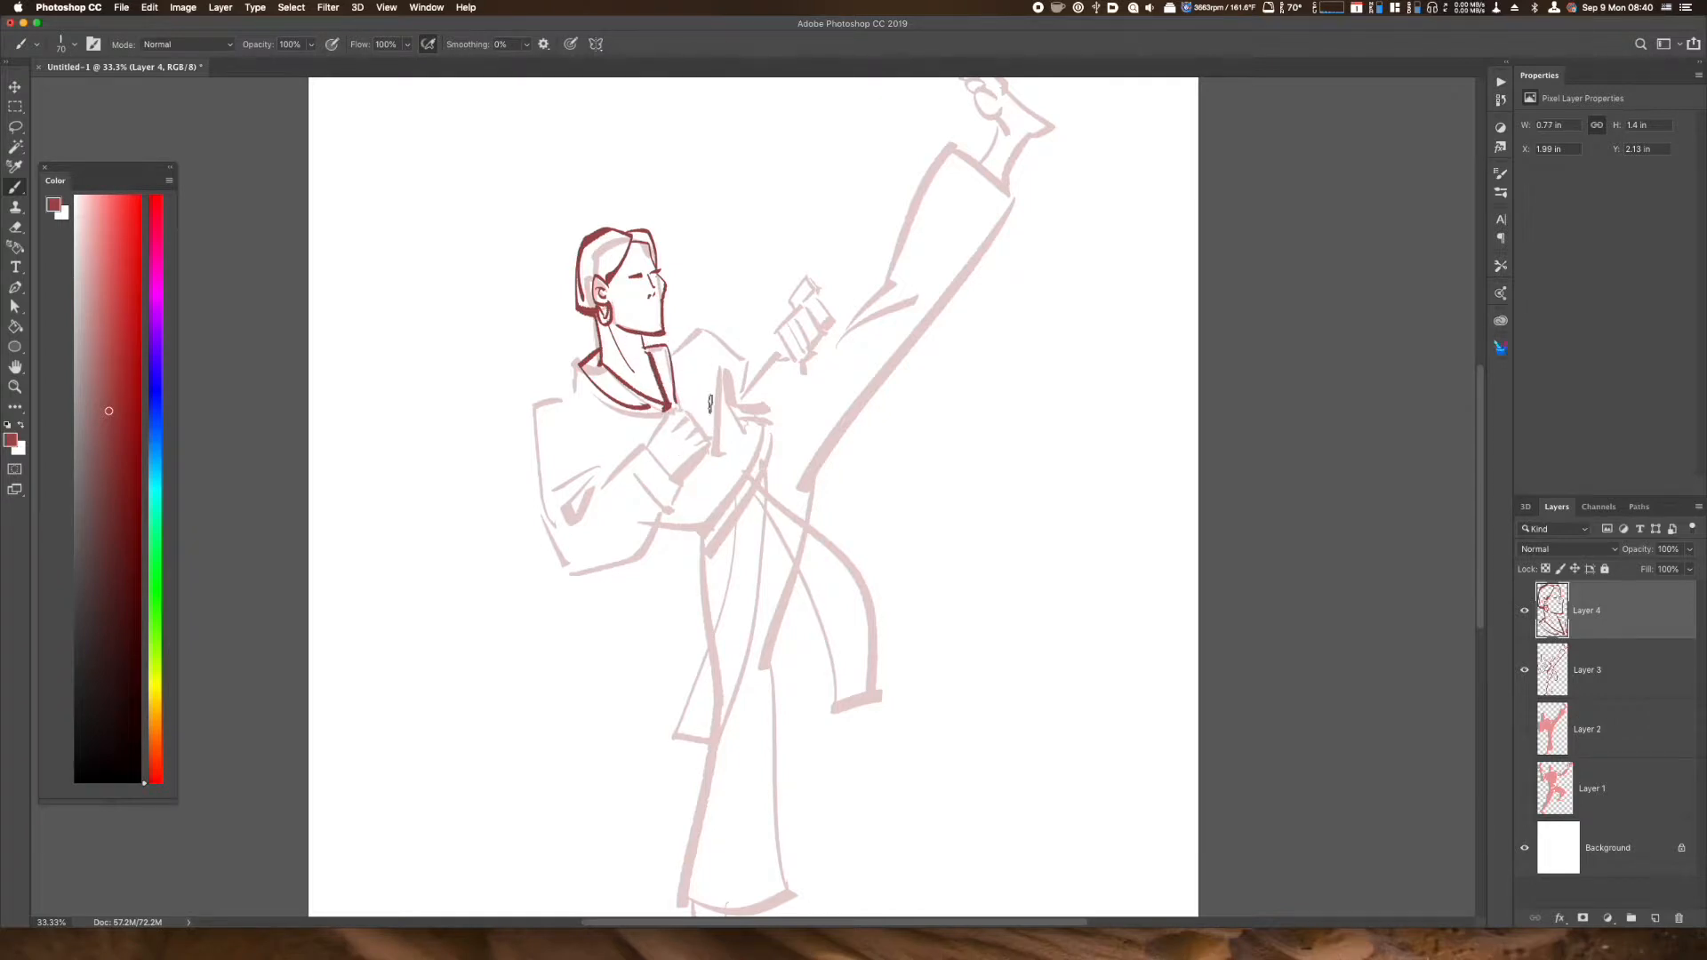
# Draw the clenched fist at the chest and the sleeve cuff around its wrist
pyautogui.moveTo(652, 449); pyautogui.dragTo(674, 411)
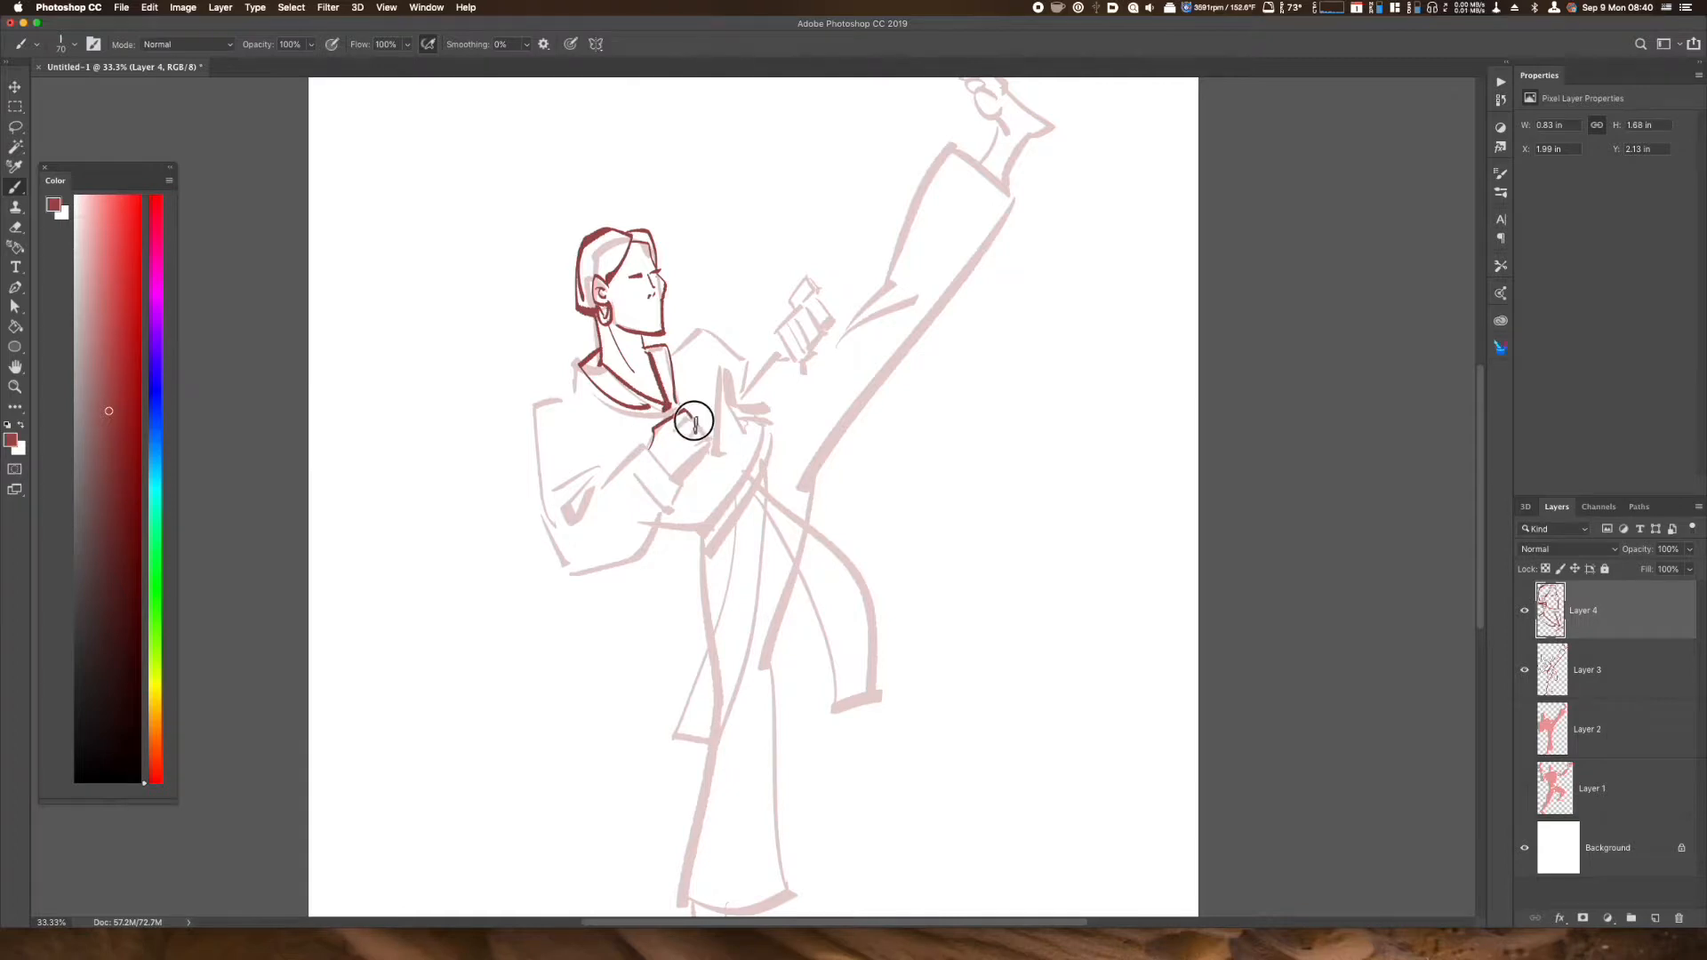
pyautogui.moveTo(674, 414)
pyautogui.mouseDown()
pyautogui.moveTo(699, 434)
pyautogui.moveTo(686, 424)
pyautogui.moveTo(695, 464)
pyautogui.moveTo(670, 457)
pyautogui.moveTo(685, 502)
pyautogui.moveTo(630, 465)
pyautogui.moveTo(688, 503)
pyautogui.mouseUp()
pyautogui.hotkey('ctrl', 'z')
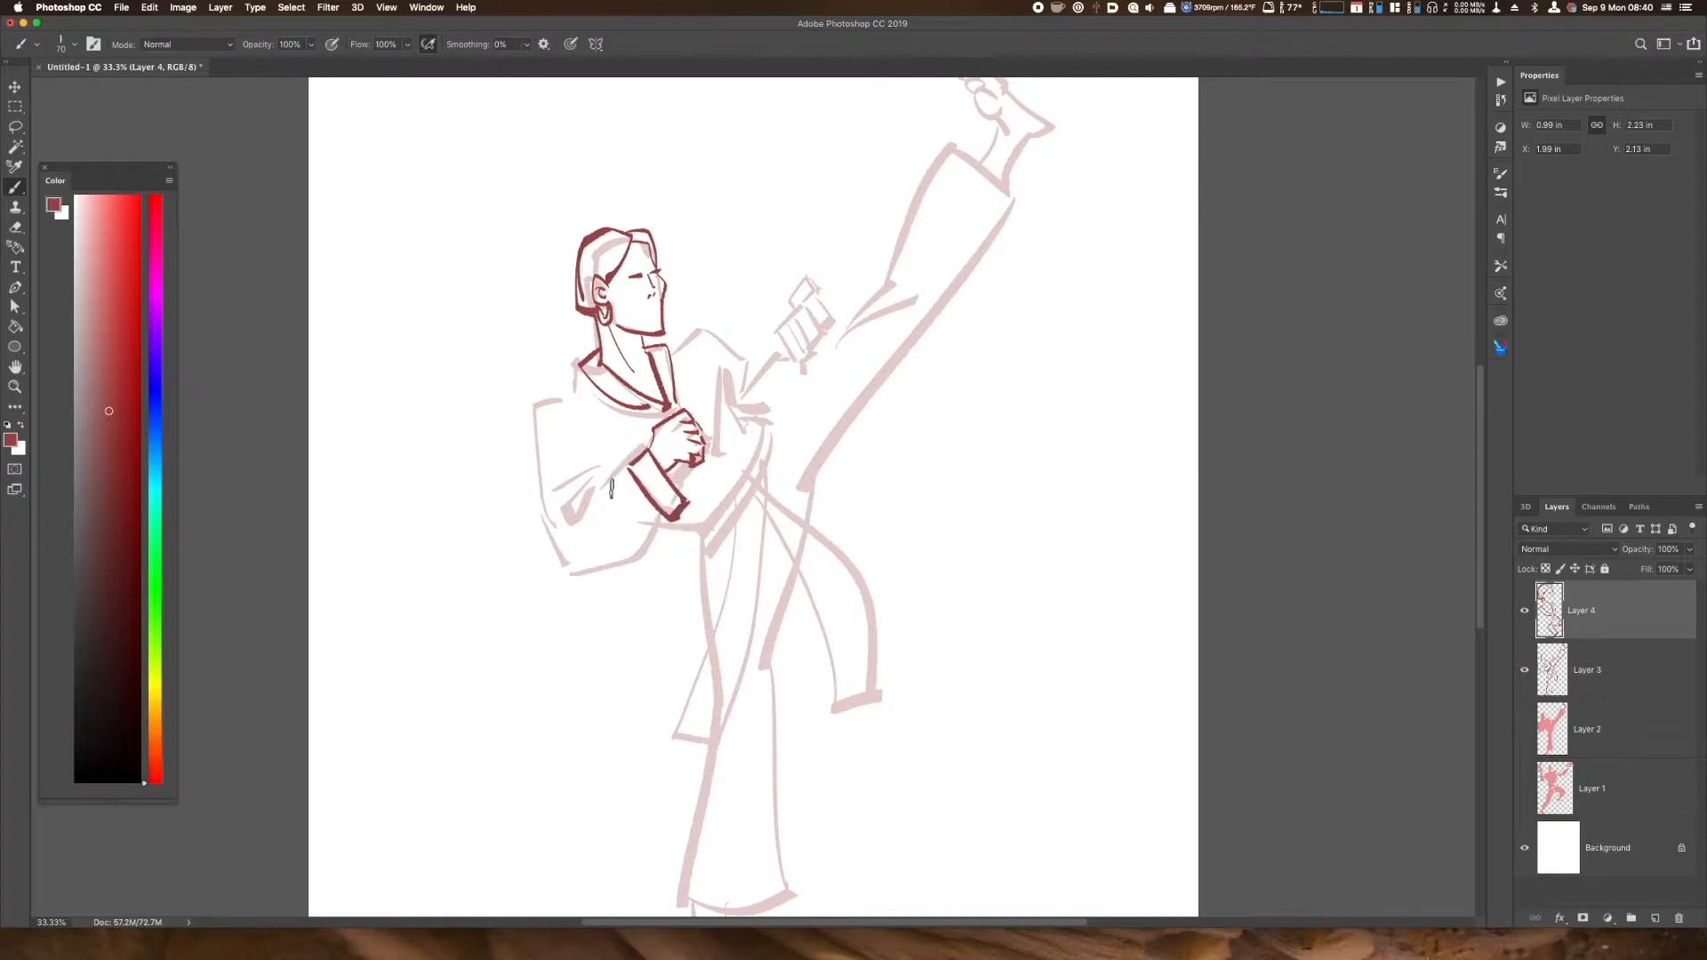
# Draw the rear arm's shoulder, bent sleeve and elbow folds, undoing the strokes that miss
pyautogui.moveTo(642, 450)
pyautogui.mouseDown()
pyautogui.moveTo(598, 541)
pyautogui.moveTo(574, 519)
pyautogui.moveTo(601, 551)
pyautogui.moveTo(580, 490)
pyautogui.moveTo(604, 482)
pyautogui.moveTo(556, 514)
pyautogui.mouseUp()
pyautogui.hotkey('ctrl', 'z')
pyautogui.hotkey('ctrl', 'z')
pyautogui.hotkey('ctrl', 'z')
pyautogui.hotkey('ctrl', 'z')
pyautogui.moveTo(595, 356)
pyautogui.mouseDown()
pyautogui.moveTo(529, 407)
pyautogui.moveTo(614, 433)
pyautogui.moveTo(559, 556)
pyautogui.mouseUp()
pyautogui.hotkey('ctrl', 'z')
pyautogui.hotkey('ctrl', 'z')
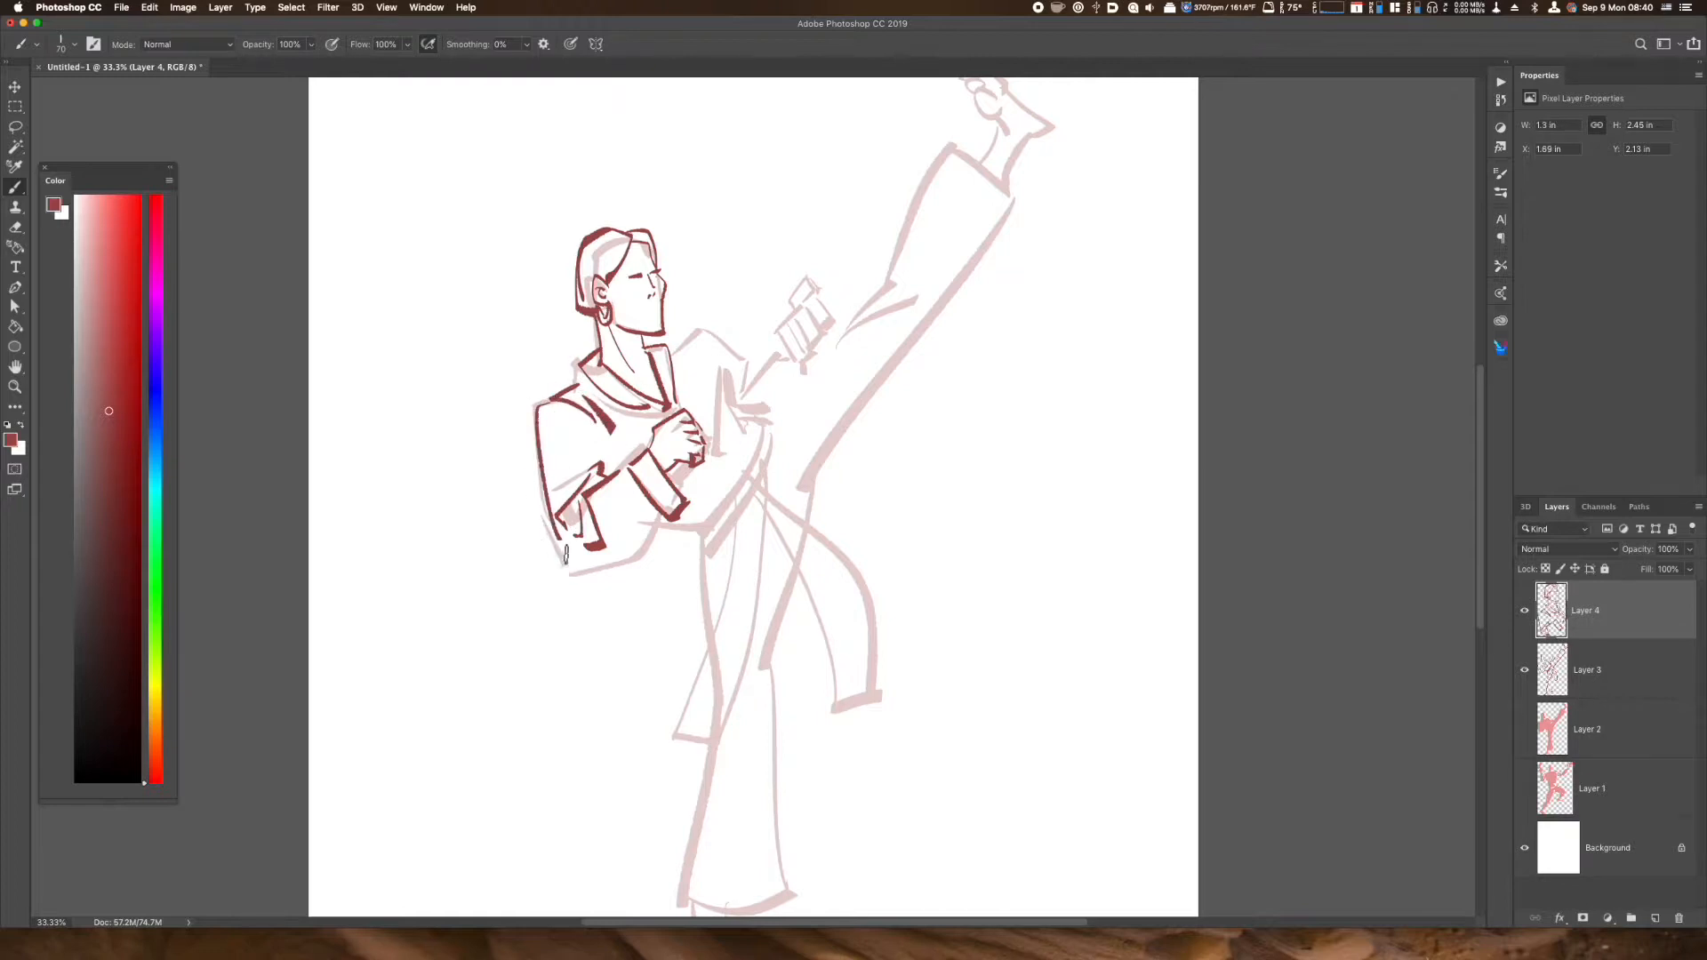
pyautogui.moveTo(658, 514)
pyautogui.mouseDown()
pyautogui.moveTo(628, 560)
pyautogui.moveTo(595, 562)
pyautogui.mouseUp()
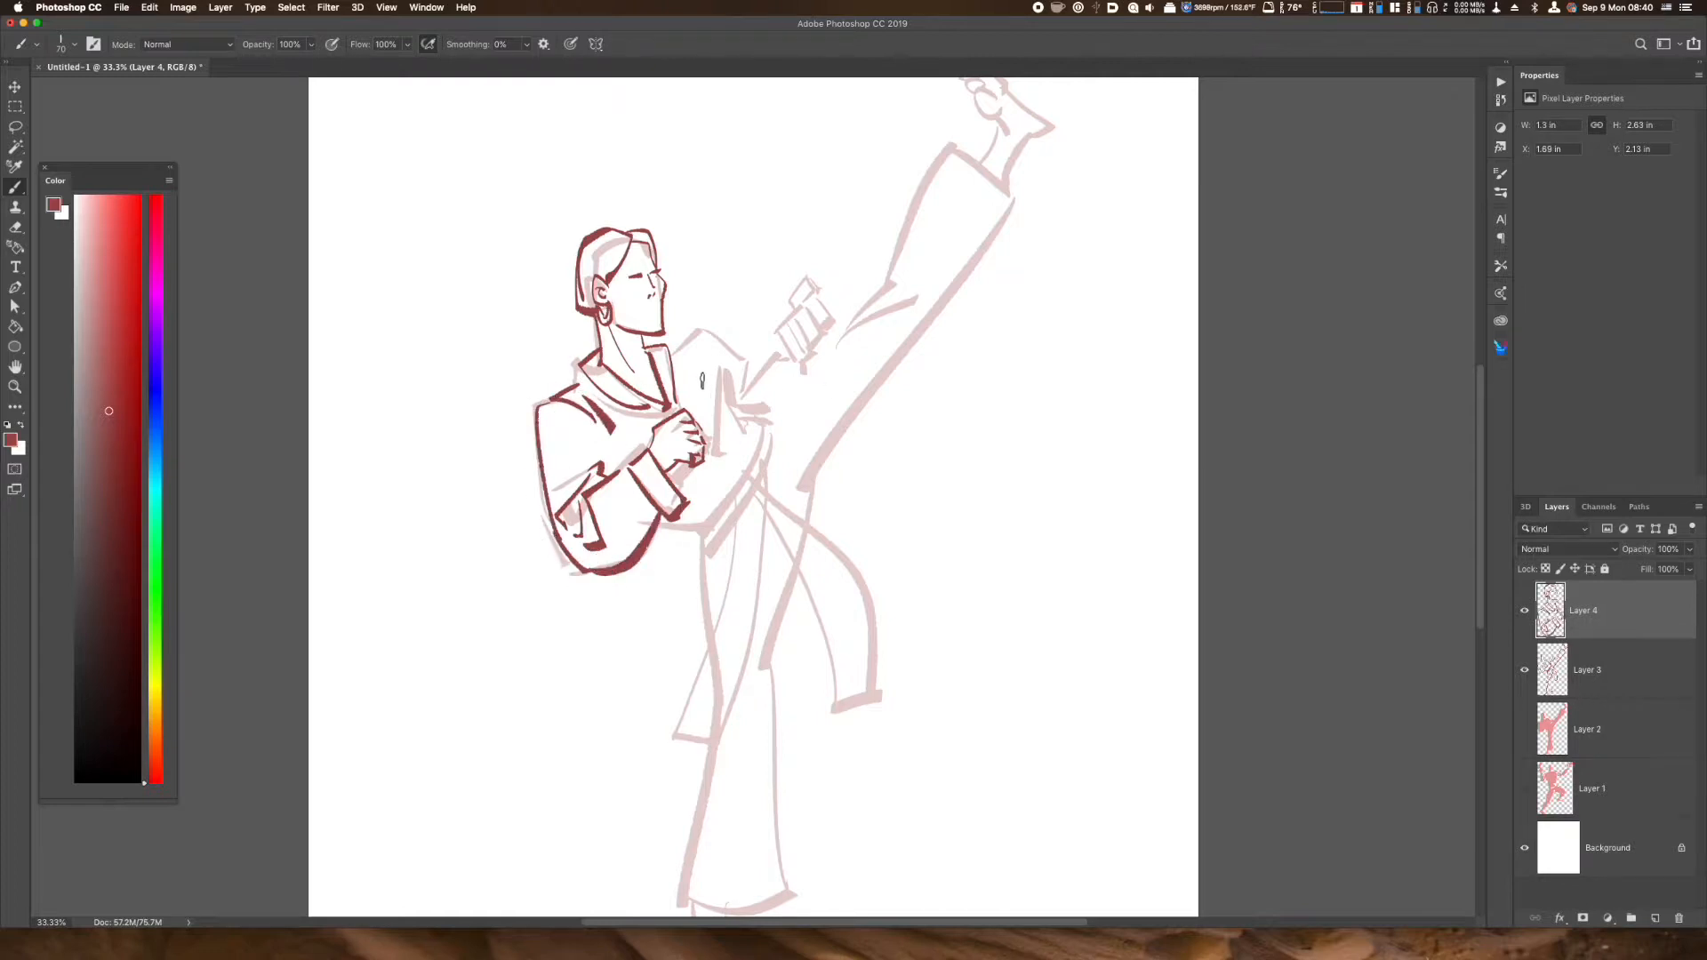
# Draw the front shoulder, the upper edge of the extended arm and its clenched fist
pyautogui.moveTo(688, 336); pyautogui.dragTo(684, 374)
pyautogui.moveTo(798, 315)
pyautogui.mouseDown()
pyautogui.moveTo(777, 335)
pyautogui.moveTo(800, 323)
pyautogui.moveTo(792, 344)
pyautogui.moveTo(779, 330)
pyautogui.moveTo(804, 301)
pyautogui.moveTo(792, 315)
pyautogui.moveTo(819, 324)
pyautogui.moveTo(812, 305)
pyautogui.moveTo(804, 331)
pyautogui.moveTo(832, 340)
pyautogui.moveTo(791, 357)
pyautogui.mouseUp()
pyautogui.press('super+z')
pyautogui.moveTo(686, 339)
pyautogui.mouseDown()
pyautogui.moveTo(713, 331)
pyautogui.moveTo(757, 377)
pyautogui.moveTo(808, 381)
pyautogui.mouseUp()
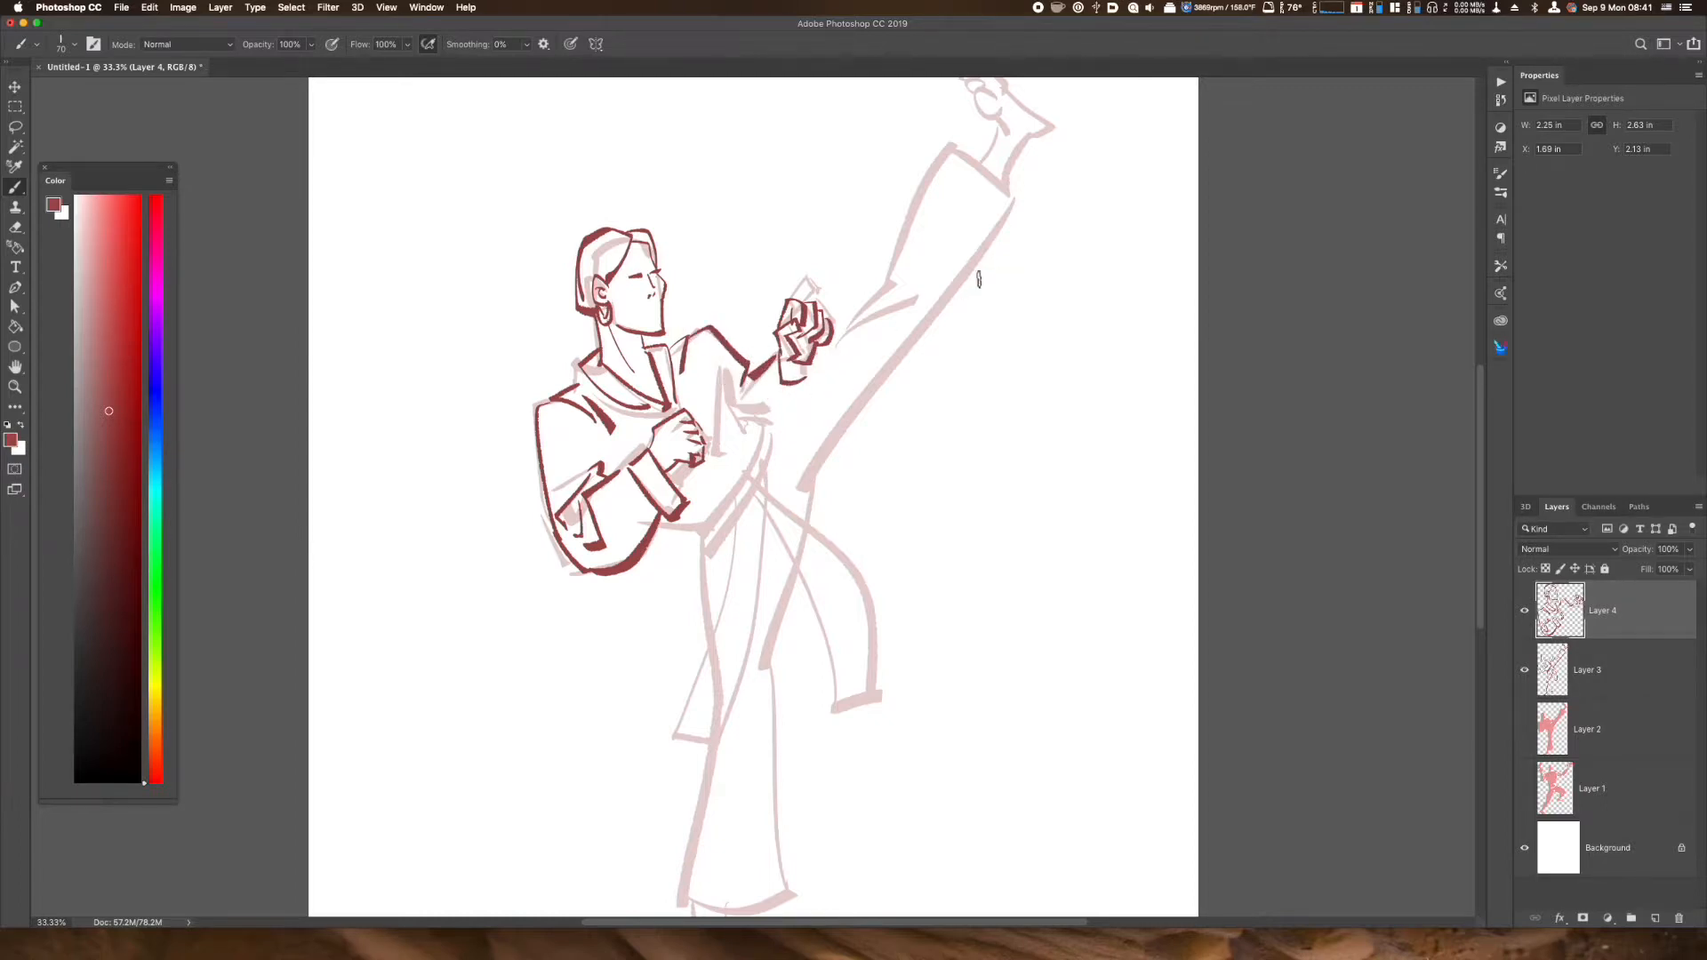
# Draw the jacket's chest folds, the belt with its knot at the waist, and the lower edge of the front sleeve
pyautogui.moveTo(723, 370)
pyautogui.mouseDown()
pyautogui.moveTo(719, 452)
pyautogui.moveTo(757, 438)
pyautogui.moveTo(736, 494)
pyautogui.mouseUp()
pyautogui.moveTo(766, 427)
pyautogui.mouseDown()
pyautogui.moveTo(699, 532)
pyautogui.moveTo(773, 434)
pyautogui.moveTo(737, 495)
pyautogui.mouseUp()
pyautogui.press('super+z')
pyautogui.press('super+z')
pyautogui.moveTo(758, 498); pyautogui.dragTo(701, 557)
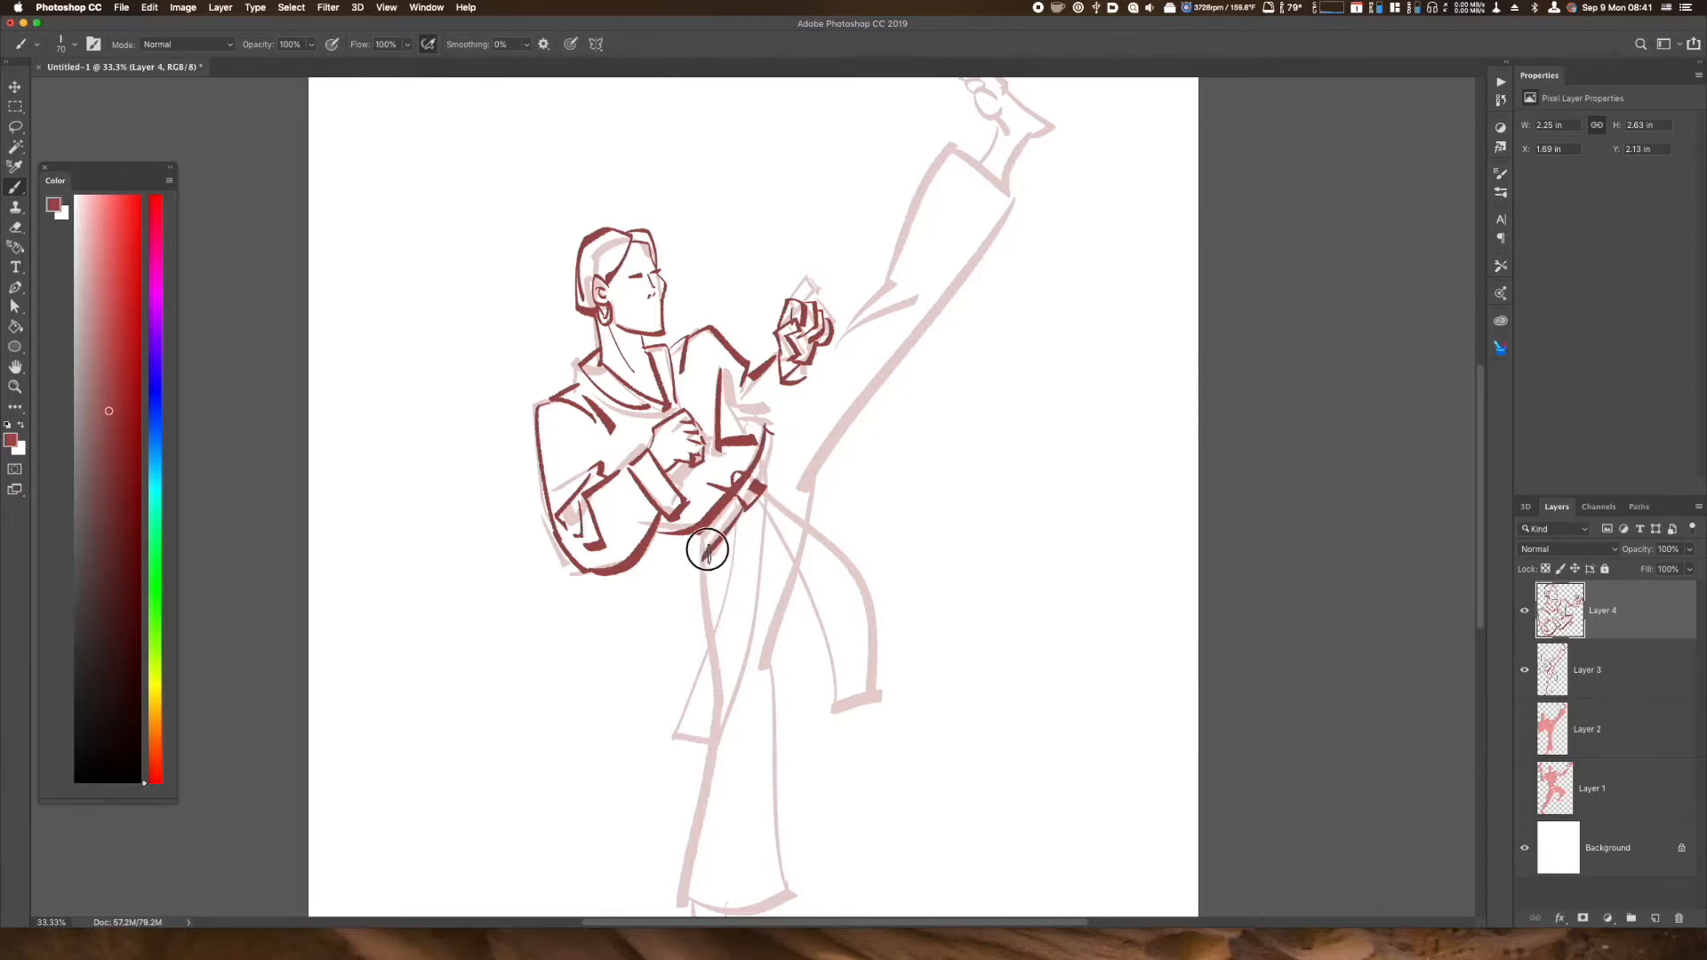
pyautogui.moveTo(822, 352)
pyautogui.mouseDown()
pyautogui.moveTo(785, 420)
pyautogui.moveTo(736, 418)
pyautogui.mouseUp()
pyautogui.press('super+z')
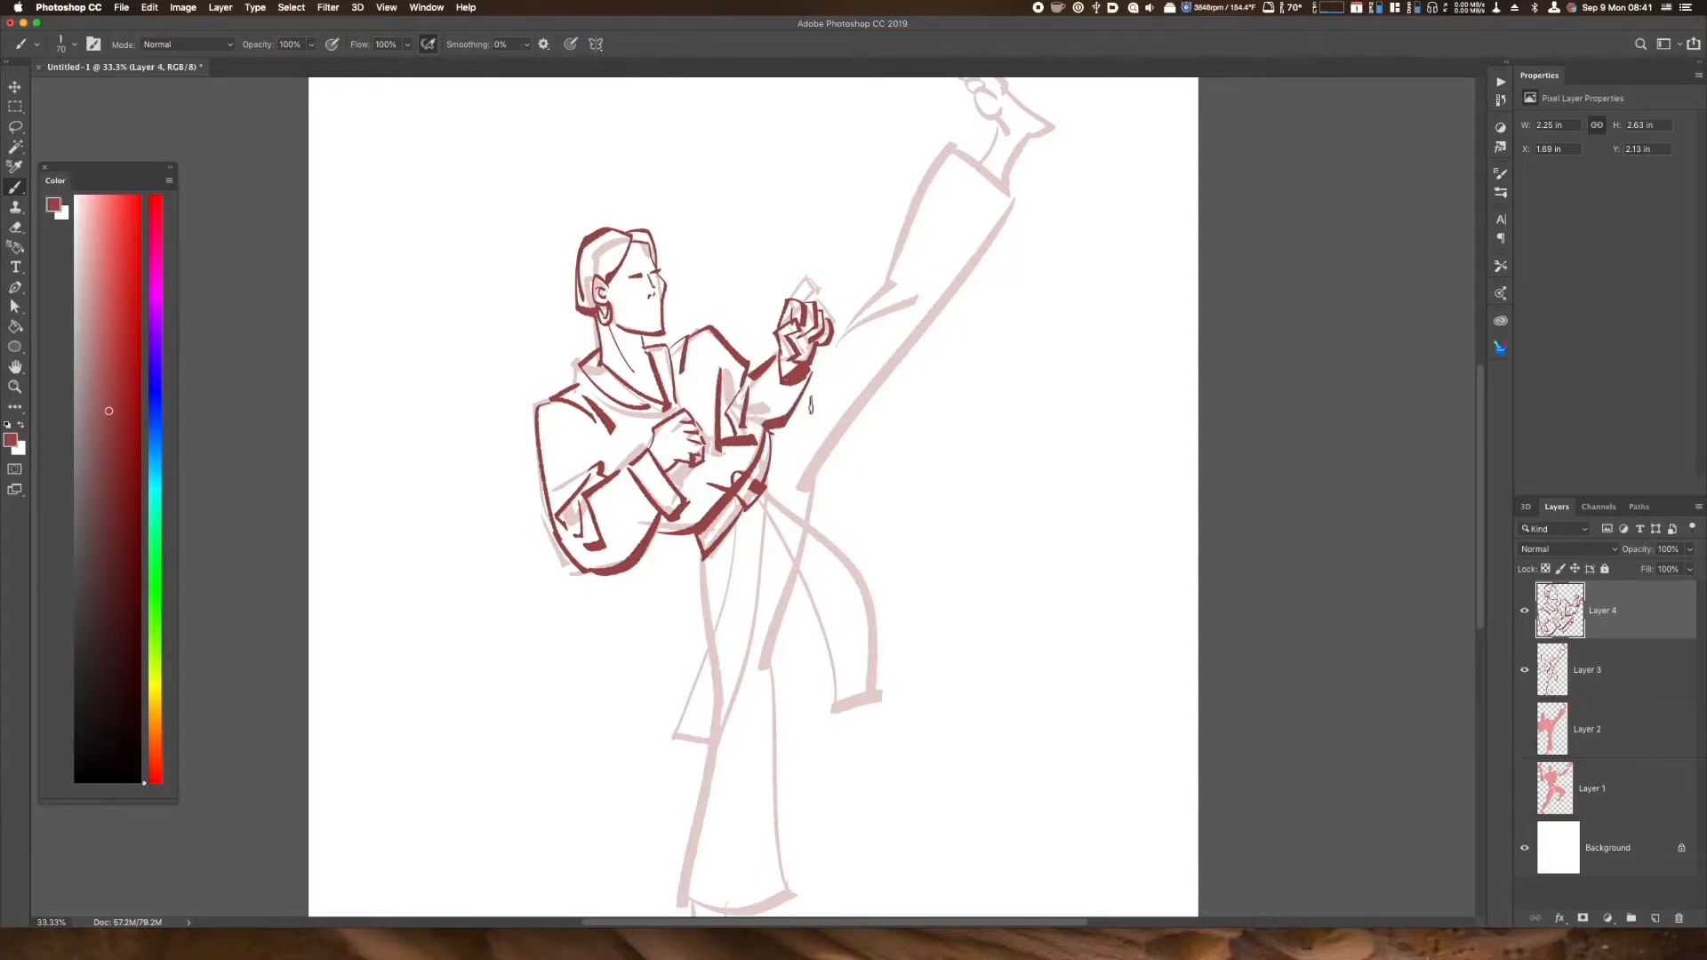
# Draw the two flaring panels hanging below the belt and the upper edges of the standing leg
pyautogui.moveTo(756, 487)
pyautogui.mouseDown()
pyautogui.moveTo(655, 702)
pyautogui.moveTo(717, 722)
pyautogui.mouseUp()
pyautogui.moveTo(751, 512)
pyautogui.mouseDown()
pyautogui.moveTo(709, 727)
pyautogui.moveTo(765, 520)
pyautogui.moveTo(813, 728)
pyautogui.moveTo(777, 510)
pyautogui.moveTo(877, 708)
pyautogui.mouseUp()
pyautogui.moveTo(701, 561); pyautogui.dragTo(711, 625)
pyautogui.moveTo(794, 574); pyautogui.dragTo(762, 668)
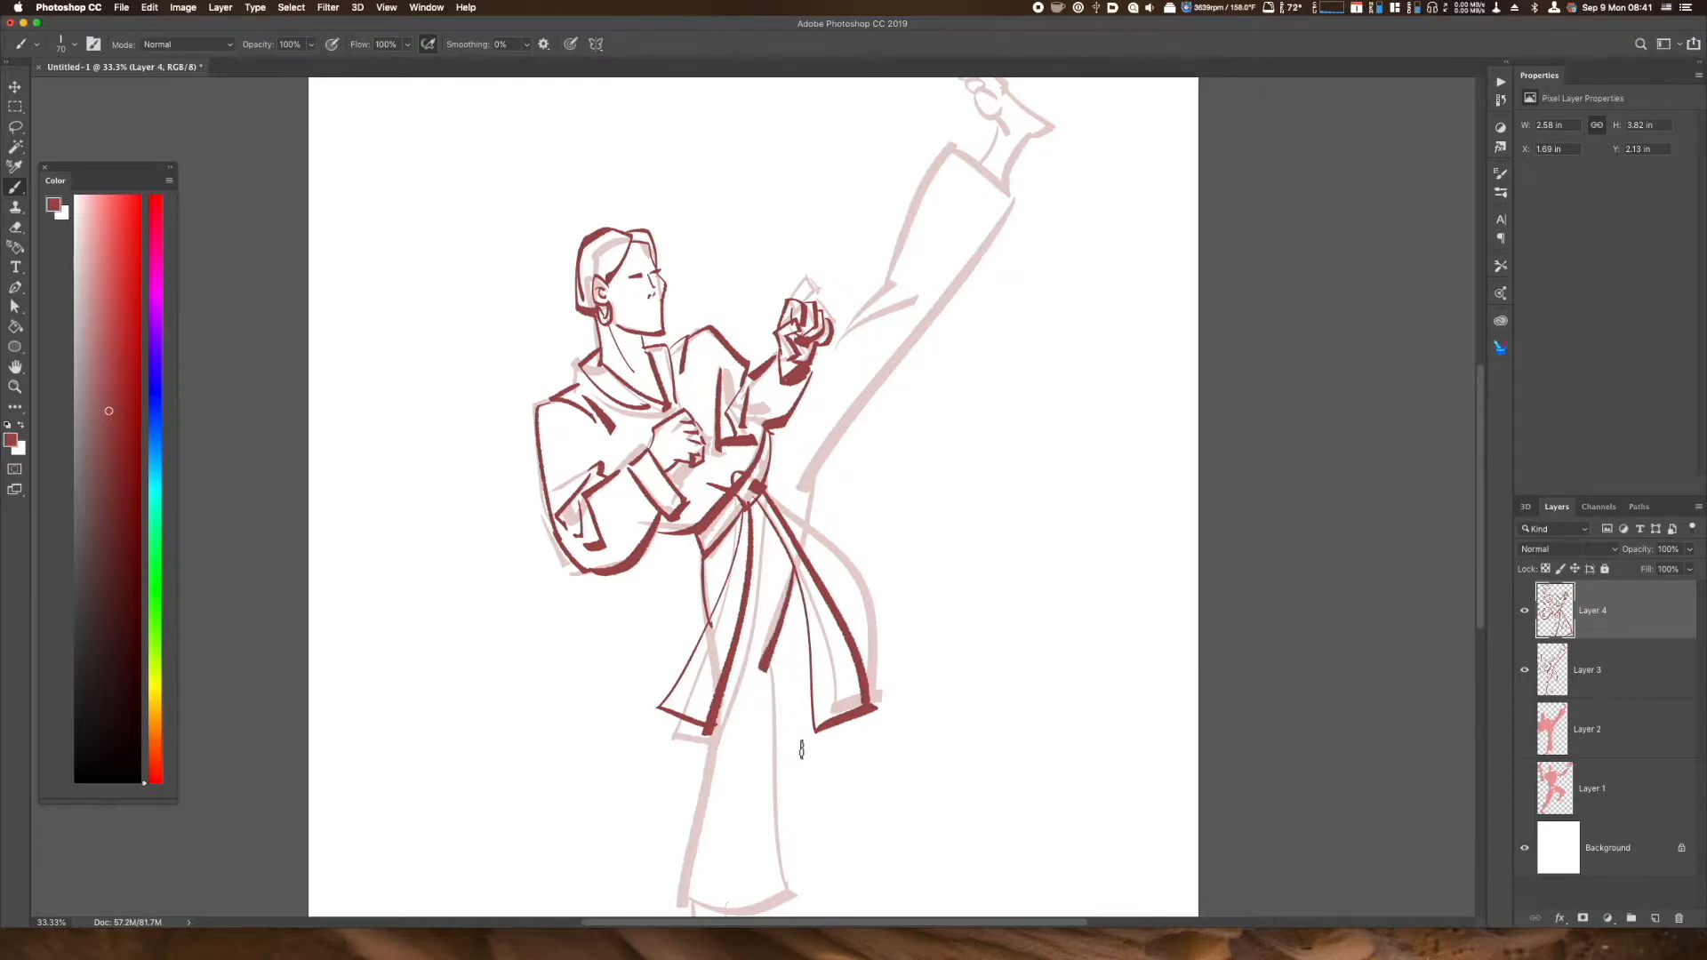
# Draw the standing leg's trouser with its curved hem and the bare foot with toes beneath it
pyautogui.scroll(-5, 794, 726)
pyautogui.moveTo(811, 528); pyautogui.dragTo(814, 787)
pyautogui.press('super+z')
pyautogui.moveTo(807, 532); pyautogui.dragTo(811, 736)
pyautogui.moveTo(735, 578); pyautogui.dragTo(731, 758)
pyautogui.press('super+z')
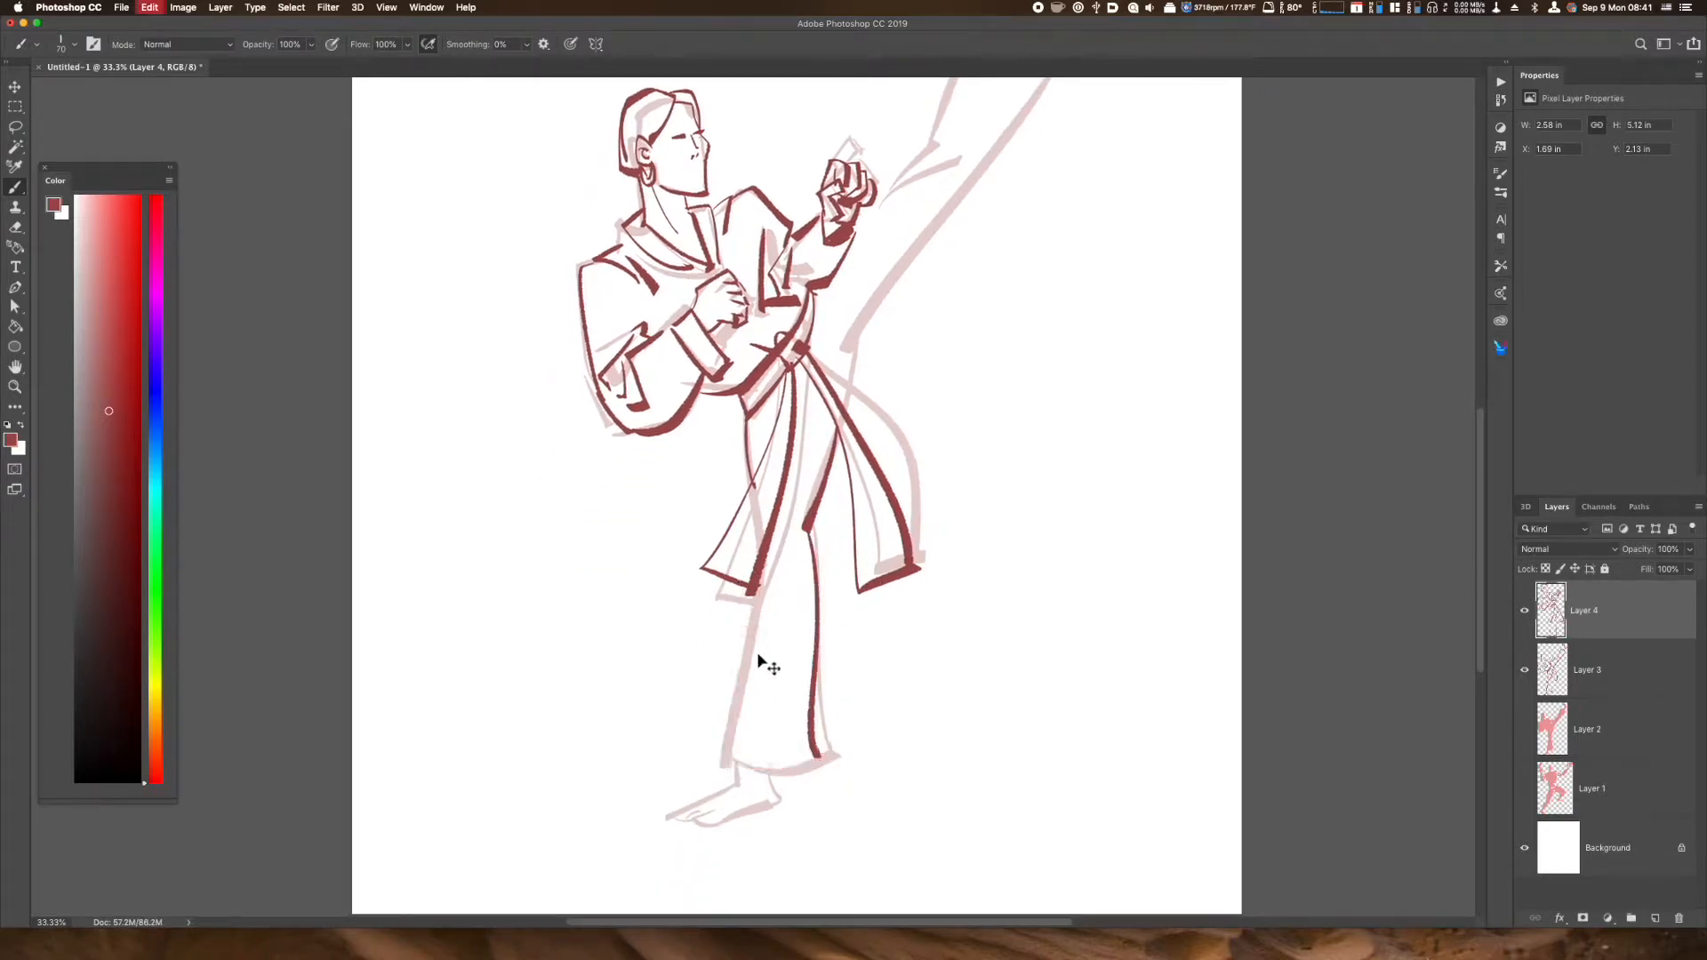
pyautogui.moveTo(749, 585)
pyautogui.mouseDown()
pyautogui.moveTo(725, 752)
pyautogui.moveTo(816, 755)
pyautogui.moveTo(737, 776)
pyautogui.moveTo(771, 778)
pyautogui.moveTo(735, 783)
pyautogui.moveTo(714, 823)
pyautogui.moveTo(669, 816)
pyautogui.mouseUp()
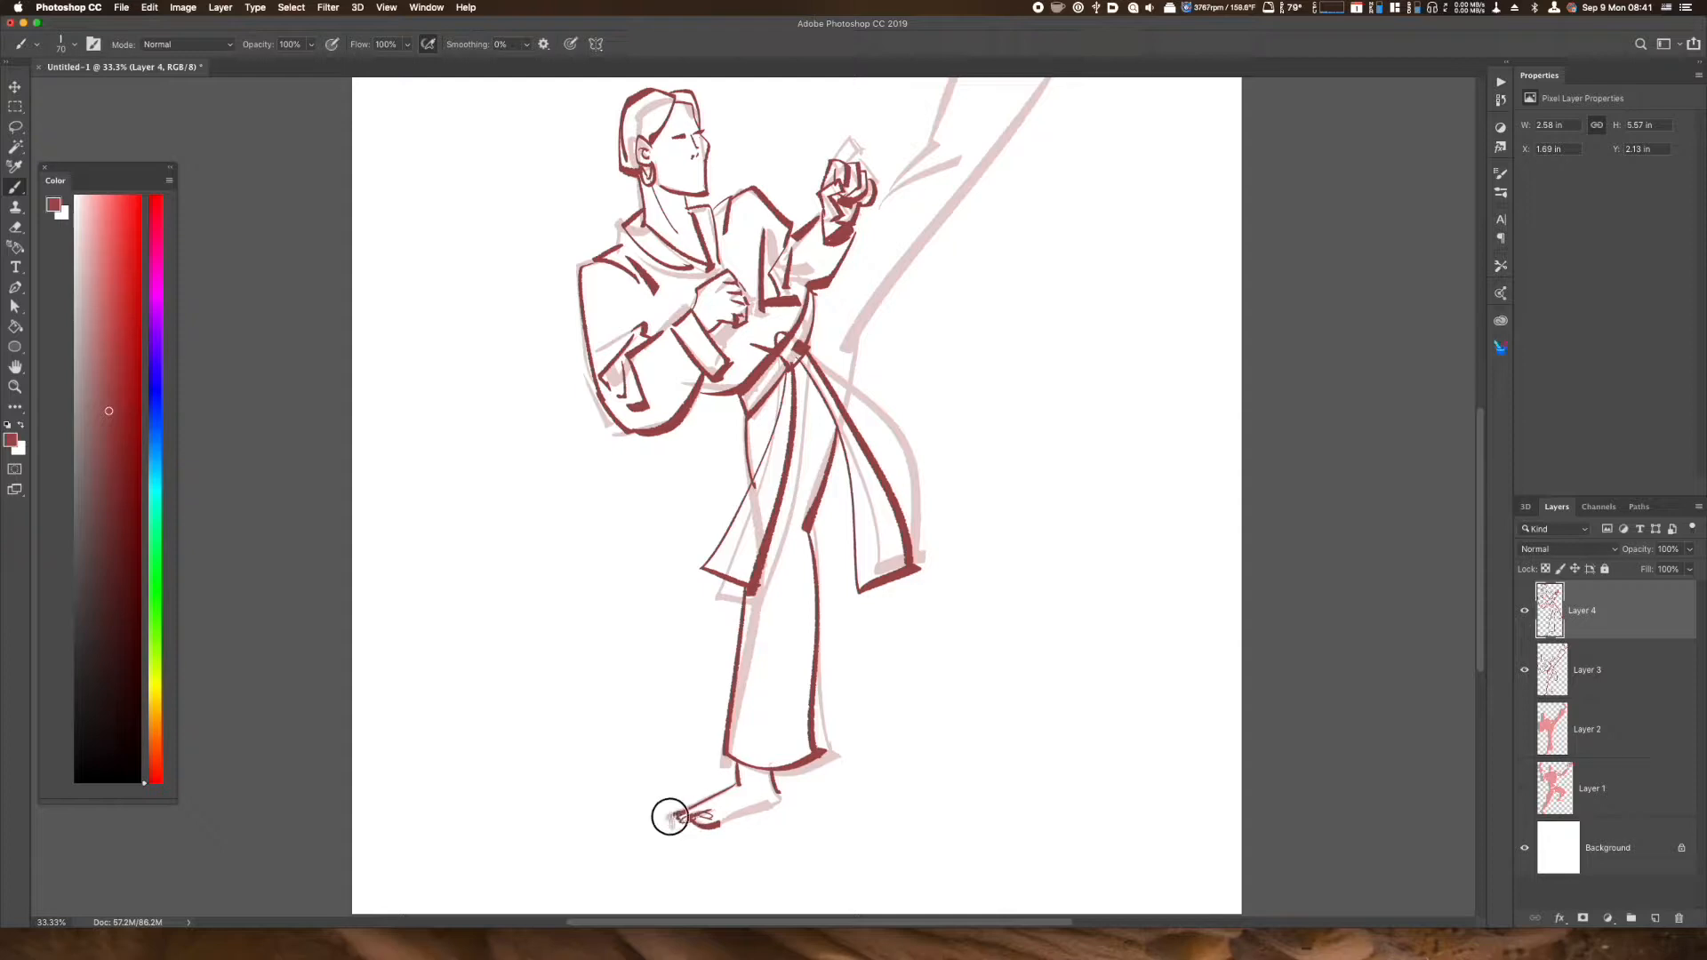
pyautogui.moveTo(772, 786)
pyautogui.mouseDown()
pyautogui.moveTo(779, 805)
pyautogui.moveTo(765, 795)
pyautogui.moveTo(719, 823)
pyautogui.moveTo(780, 805)
pyautogui.moveTo(770, 818)
pyautogui.mouseUp()
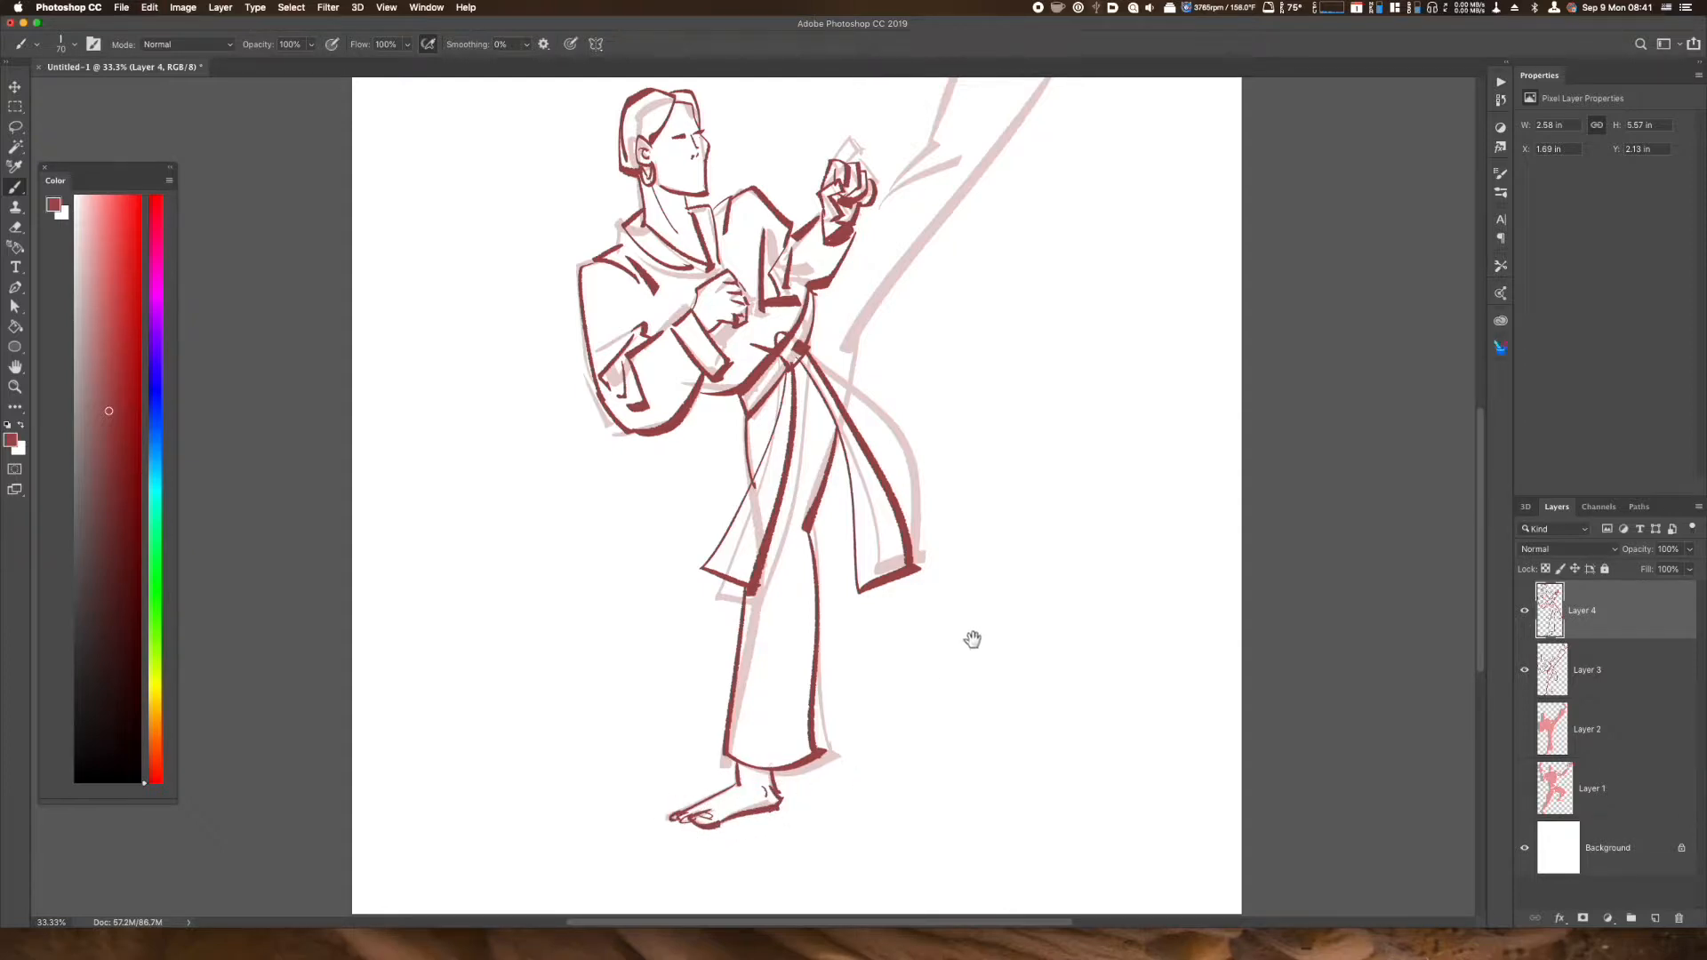
# Draw the raised leg's trouser from hip to ankle, with knee folds and a turned cuff
pyautogui.moveTo(971, 639); pyautogui.dragTo(880, 762)
pyautogui.moveTo(942, 674); pyautogui.dragTo(833, 731)
pyautogui.moveTo(684, 551)
pyautogui.mouseDown()
pyautogui.moveTo(737, 512)
pyautogui.moveTo(801, 355)
pyautogui.moveTo(871, 406)
pyautogui.moveTo(687, 643)
pyautogui.moveTo(656, 722)
pyautogui.mouseUp()
pyautogui.scroll(-3, 728, 685)
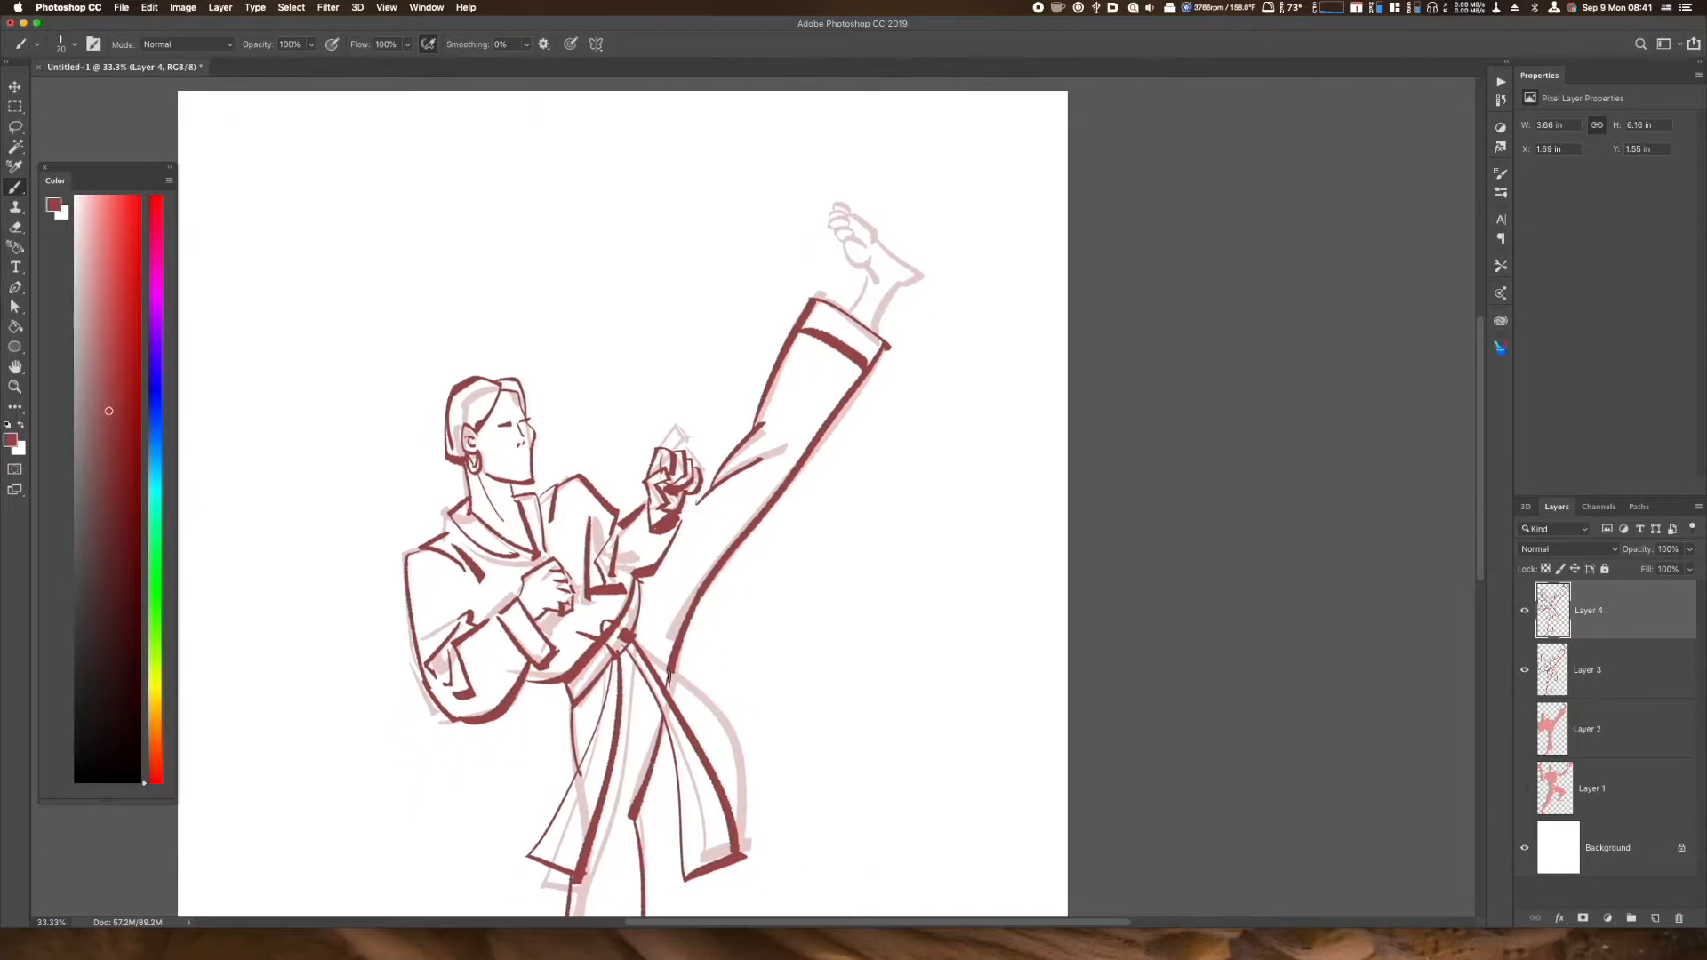
# Draw the raised bare foot with its toes, sole, heel and ankle
pyautogui.moveTo(850, 309)
pyautogui.mouseDown()
pyautogui.moveTo(868, 272)
pyautogui.moveTo(837, 232)
pyautogui.moveTo(849, 196)
pyautogui.moveTo(836, 224)
pyautogui.mouseUp()
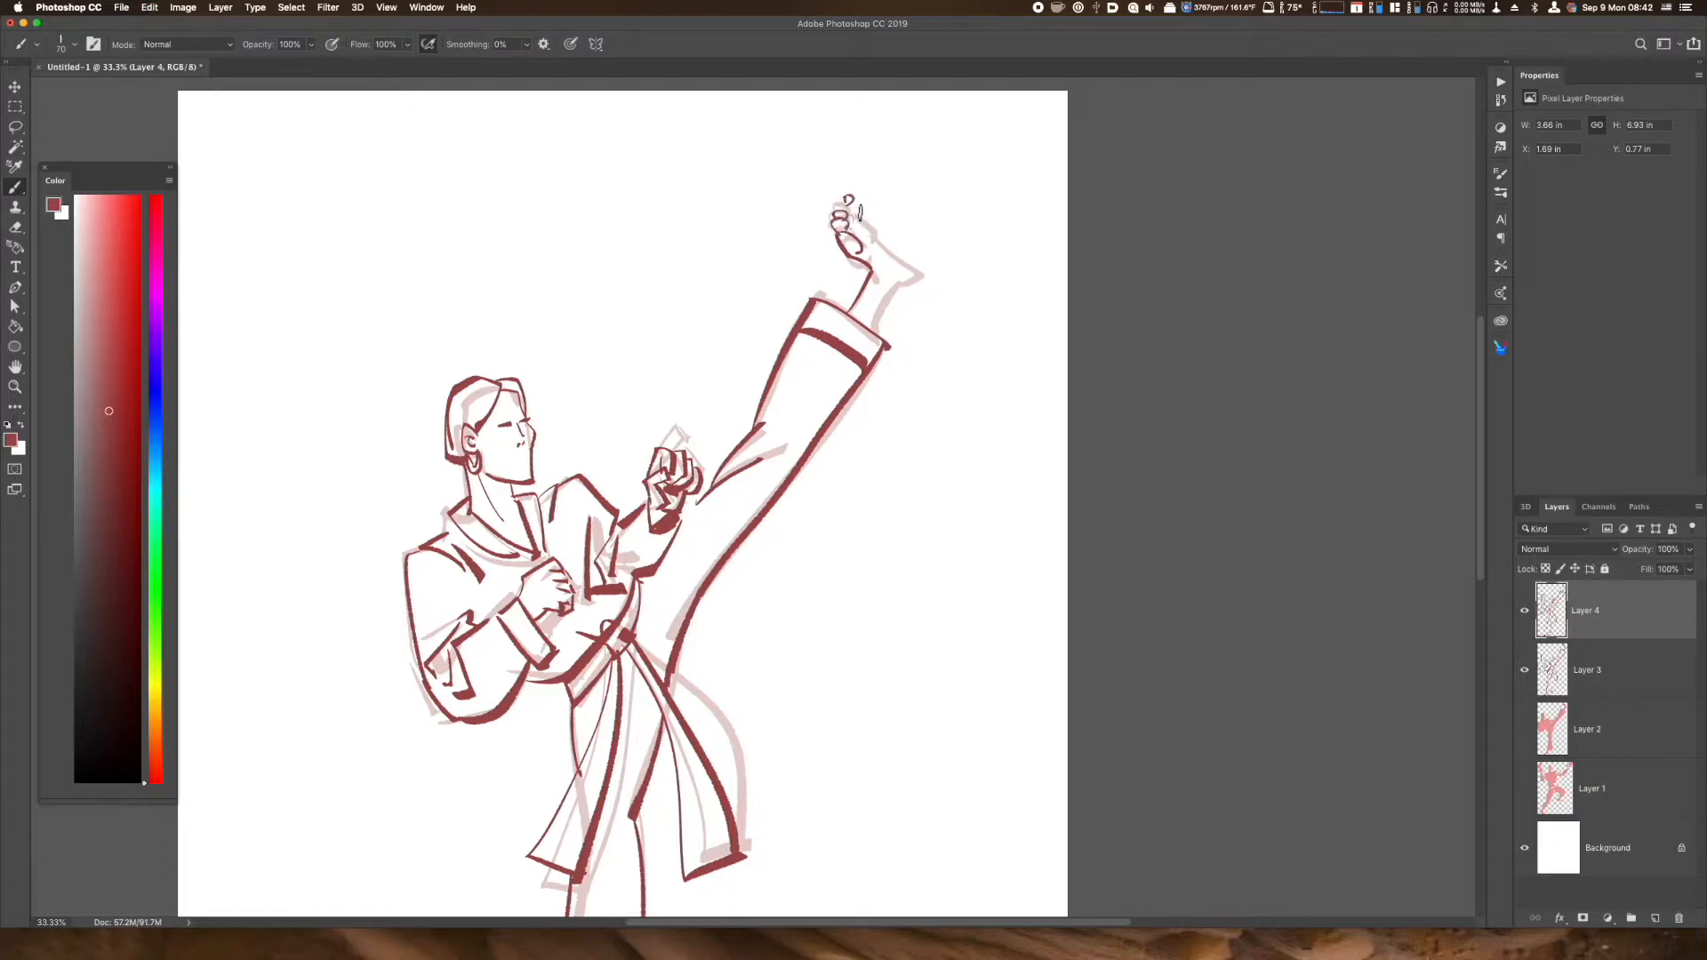
pyautogui.moveTo(841, 215)
pyautogui.mouseDown()
pyautogui.moveTo(899, 285)
pyautogui.moveTo(891, 314)
pyautogui.moveTo(868, 283)
pyautogui.moveTo(892, 308)
pyautogui.moveTo(896, 289)
pyautogui.moveTo(860, 327)
pyautogui.mouseUp()
pyautogui.press('cmd+z')
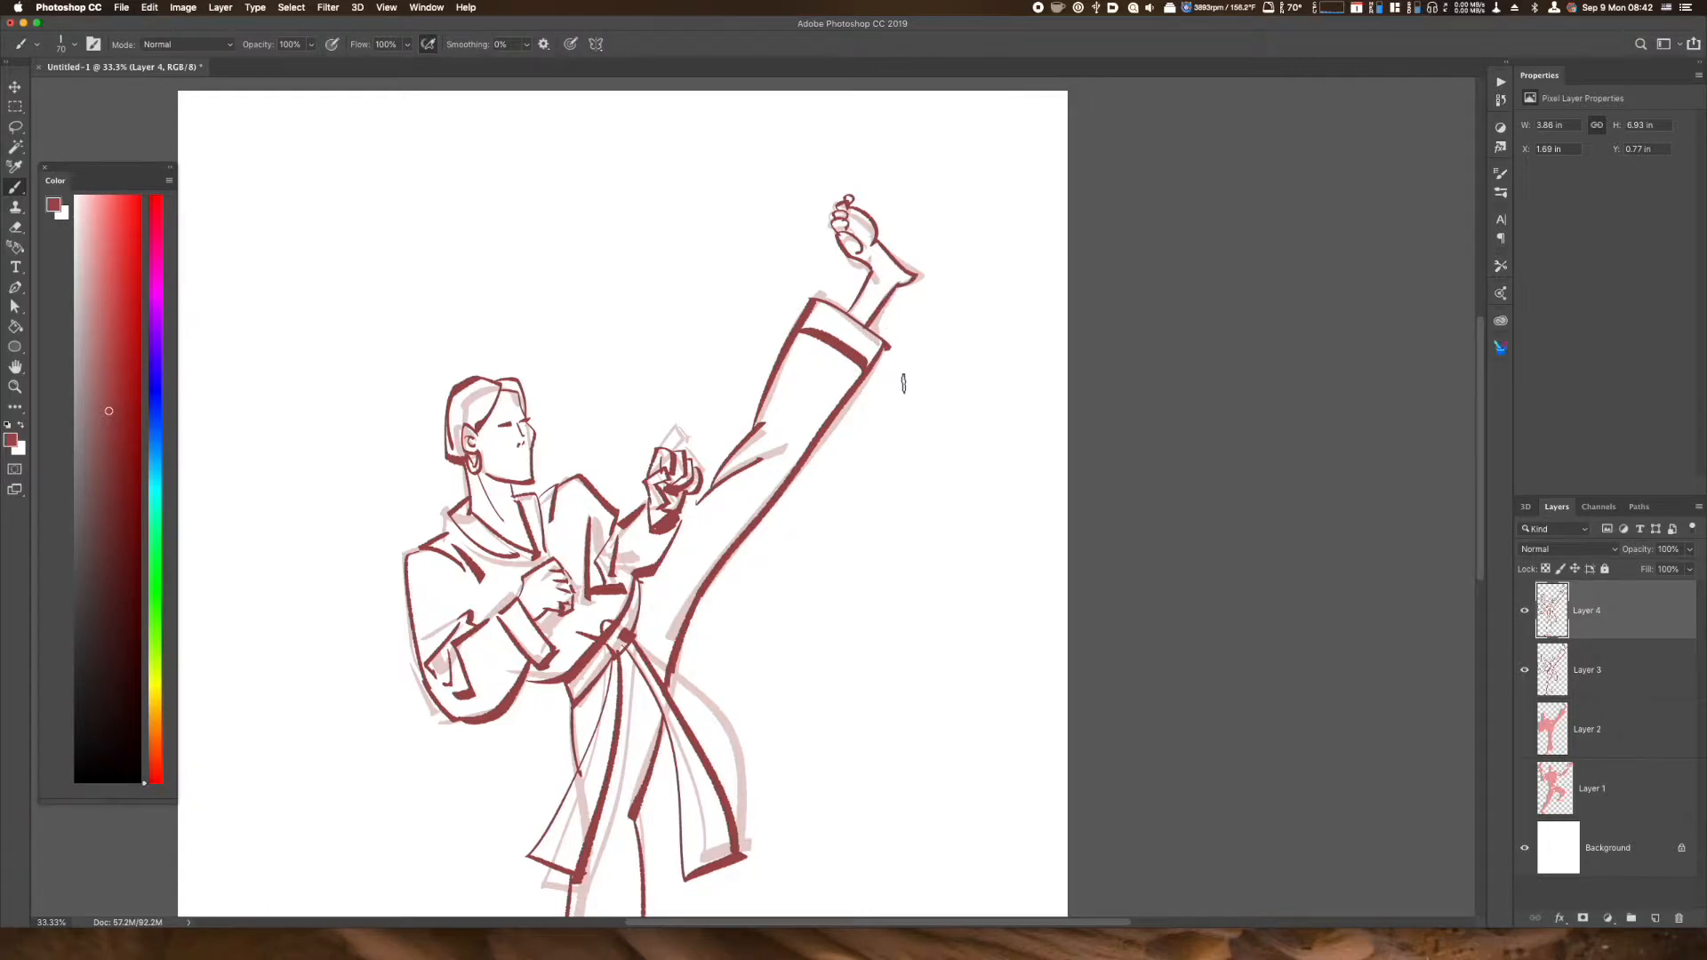
# Erase the trouser cuff lines around the raised leg's ankle and return to the Brush tool
pyautogui.press('cmd+minus')
pyautogui.press('e')
pyautogui.moveTo(889, 253)
pyautogui.mouseDown()
pyautogui.moveTo(947, 267)
pyautogui.moveTo(929, 307)
pyautogui.mouseUp()
pyautogui.press('b')
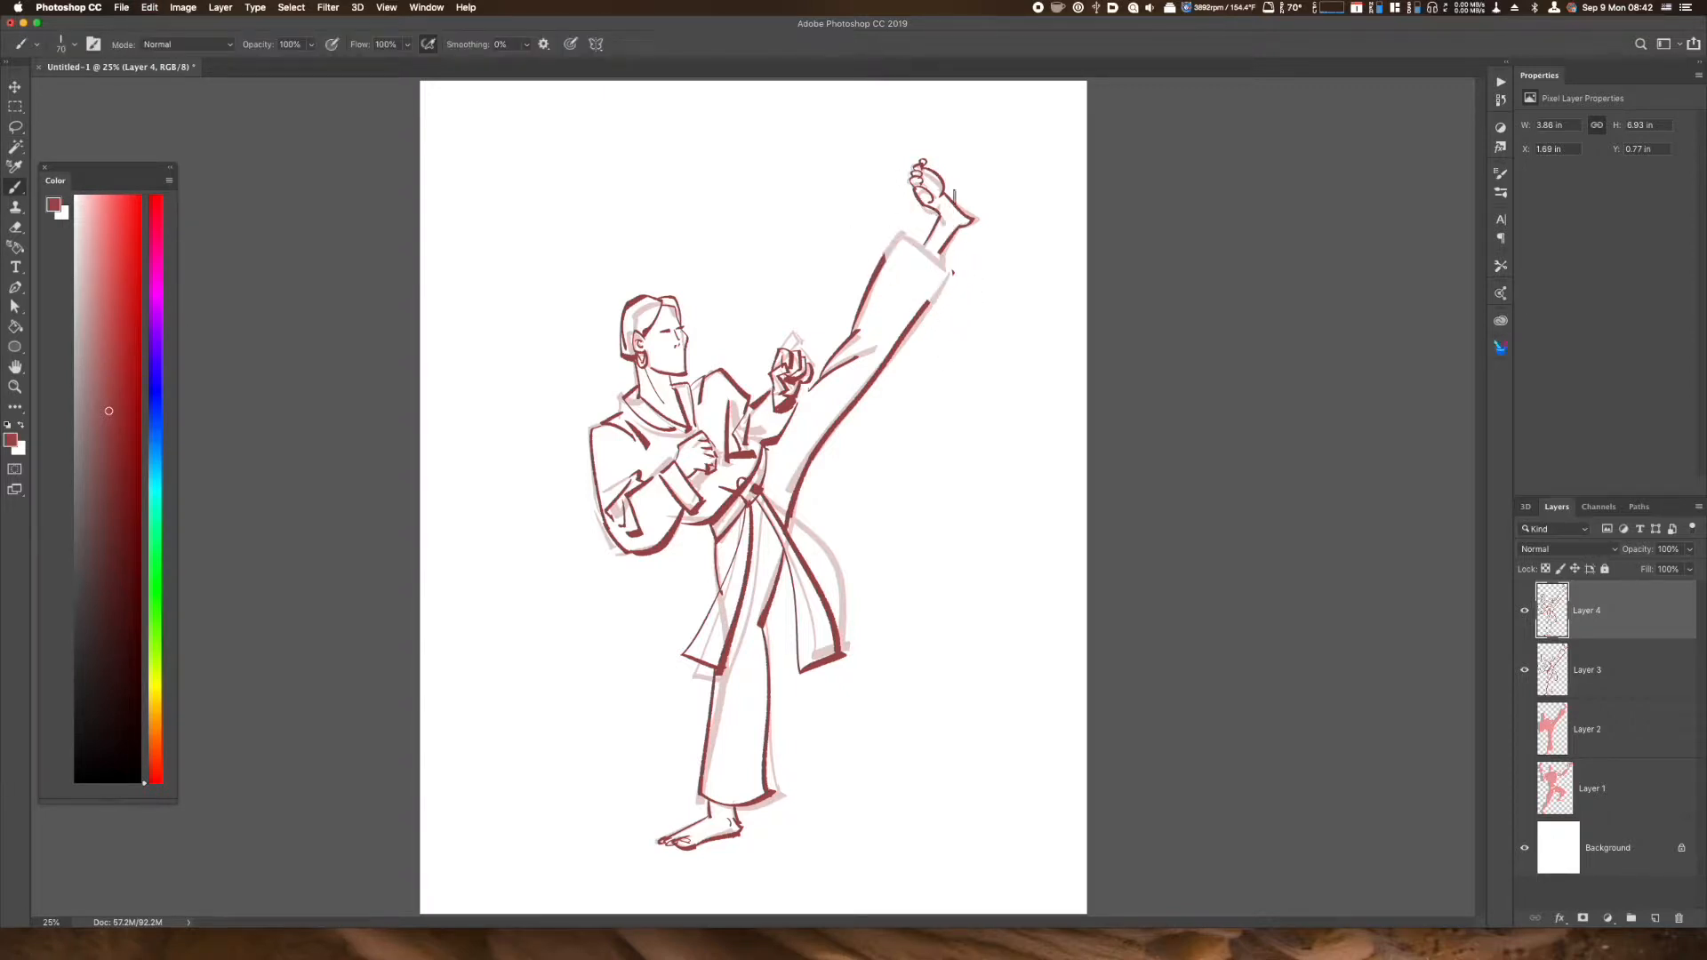
# Draw the turned cuff on the raised trouser leg and a long ponytail flowing behind the head
pyautogui.moveTo(919, 240)
pyautogui.mouseDown()
pyautogui.moveTo(942, 267)
pyautogui.moveTo(923, 254)
pyautogui.moveTo(942, 249)
pyautogui.moveTo(876, 270)
pyautogui.moveTo(939, 286)
pyautogui.moveTo(909, 268)
pyautogui.moveTo(951, 265)
pyautogui.mouseUp()
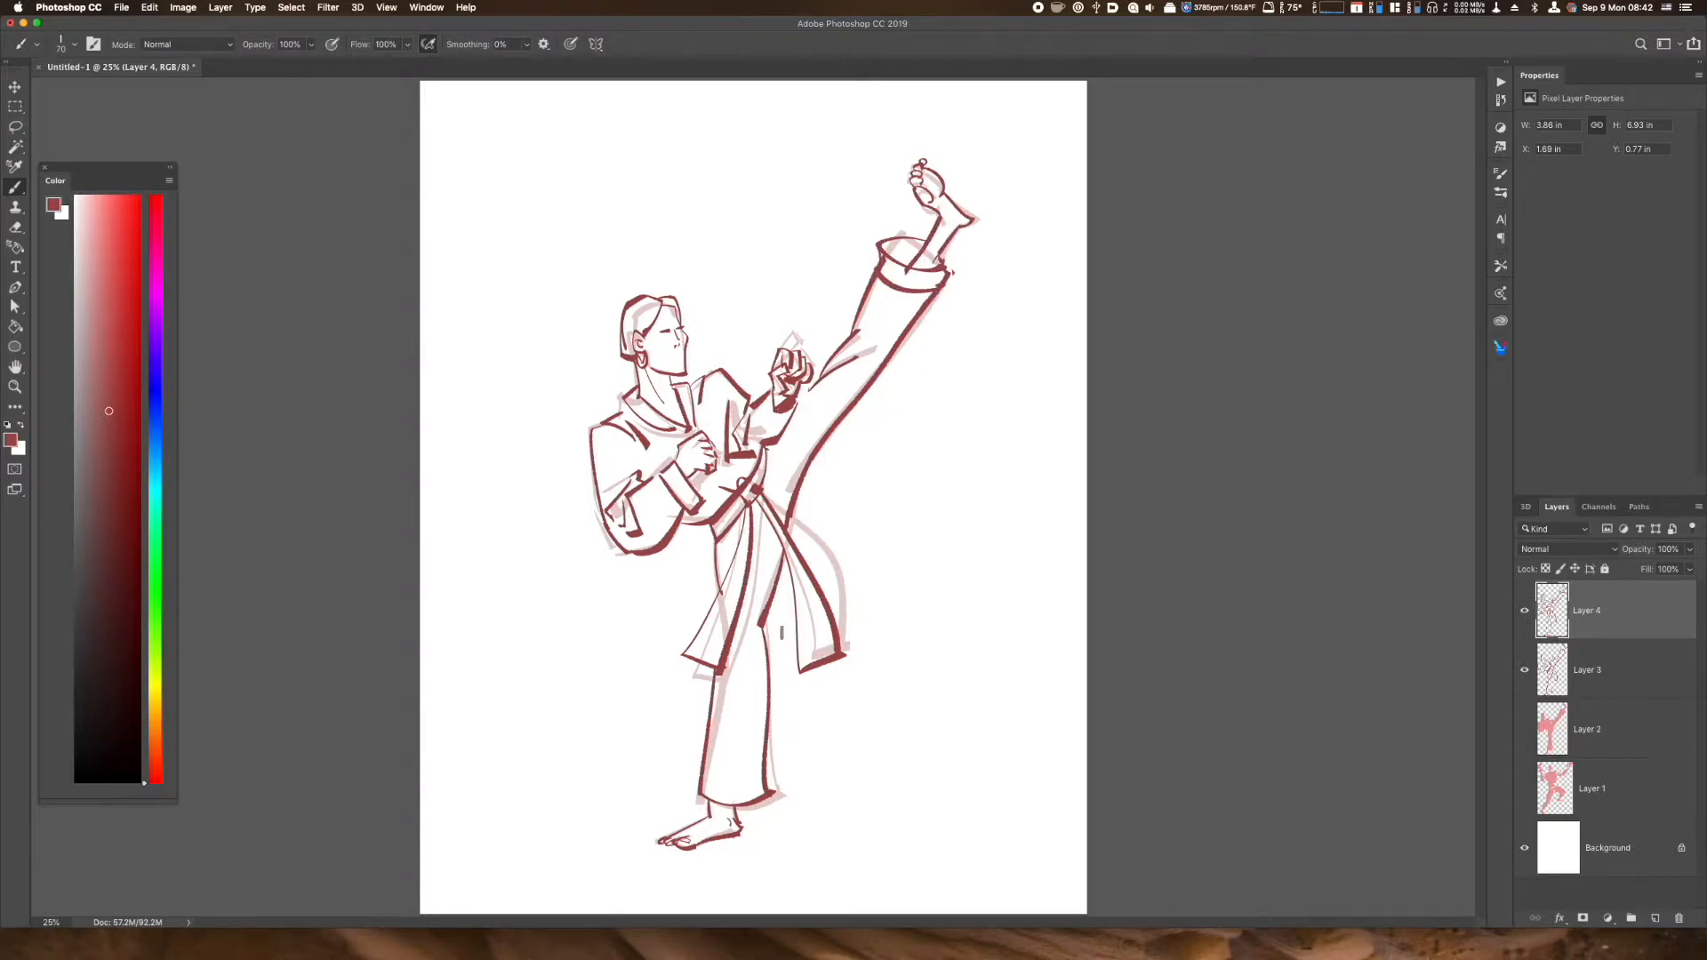
pyautogui.moveTo(622, 331)
pyautogui.mouseDown()
pyautogui.moveTo(586, 325)
pyautogui.moveTo(560, 410)
pyautogui.moveTo(519, 433)
pyautogui.moveTo(586, 399)
pyautogui.mouseUp()
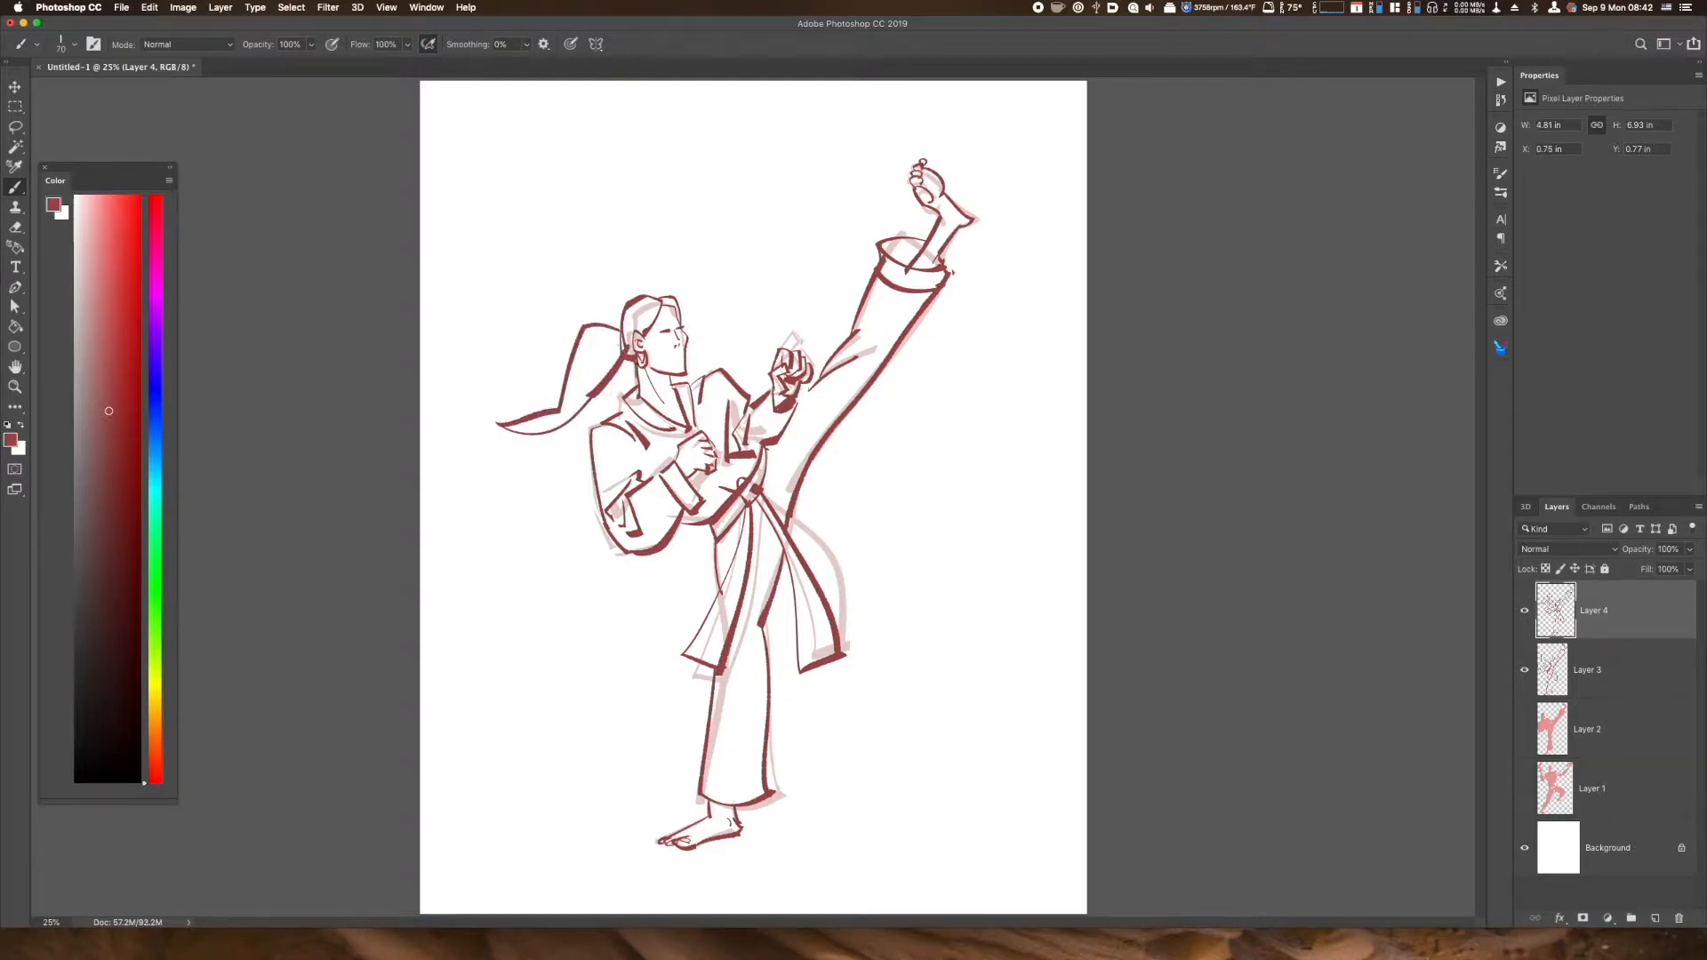
# Refine the face with eyebrow and smiling mouth strokes, undoing the unwanted ones
pyautogui.moveTo(671, 348)
pyautogui.mouseDown()
pyautogui.moveTo(673, 364)
pyautogui.moveTo(685, 343)
pyautogui.moveTo(682, 370)
pyautogui.mouseUp()
pyautogui.hotkey('ctrl', 'z')
pyautogui.moveTo(647, 351)
pyautogui.mouseDown()
pyautogui.moveTo(675, 316)
pyautogui.moveTo(678, 338)
pyautogui.mouseUp()
pyautogui.hotkey('ctrl', 'z')
# Strengthen the jacket's chest fold, draw the cuff band on the standing leg, and hide the rough sketch on Layer 3
pyautogui.moveTo(739, 412)
pyautogui.mouseDown()
pyautogui.moveTo(733, 457)
pyautogui.moveTo(750, 454)
pyautogui.mouseUp()
pyautogui.moveTo(702, 770); pyautogui.dragTo(766, 773)
pyautogui.hotkey('ctrl', 'z')
pyautogui.click(1526, 682)
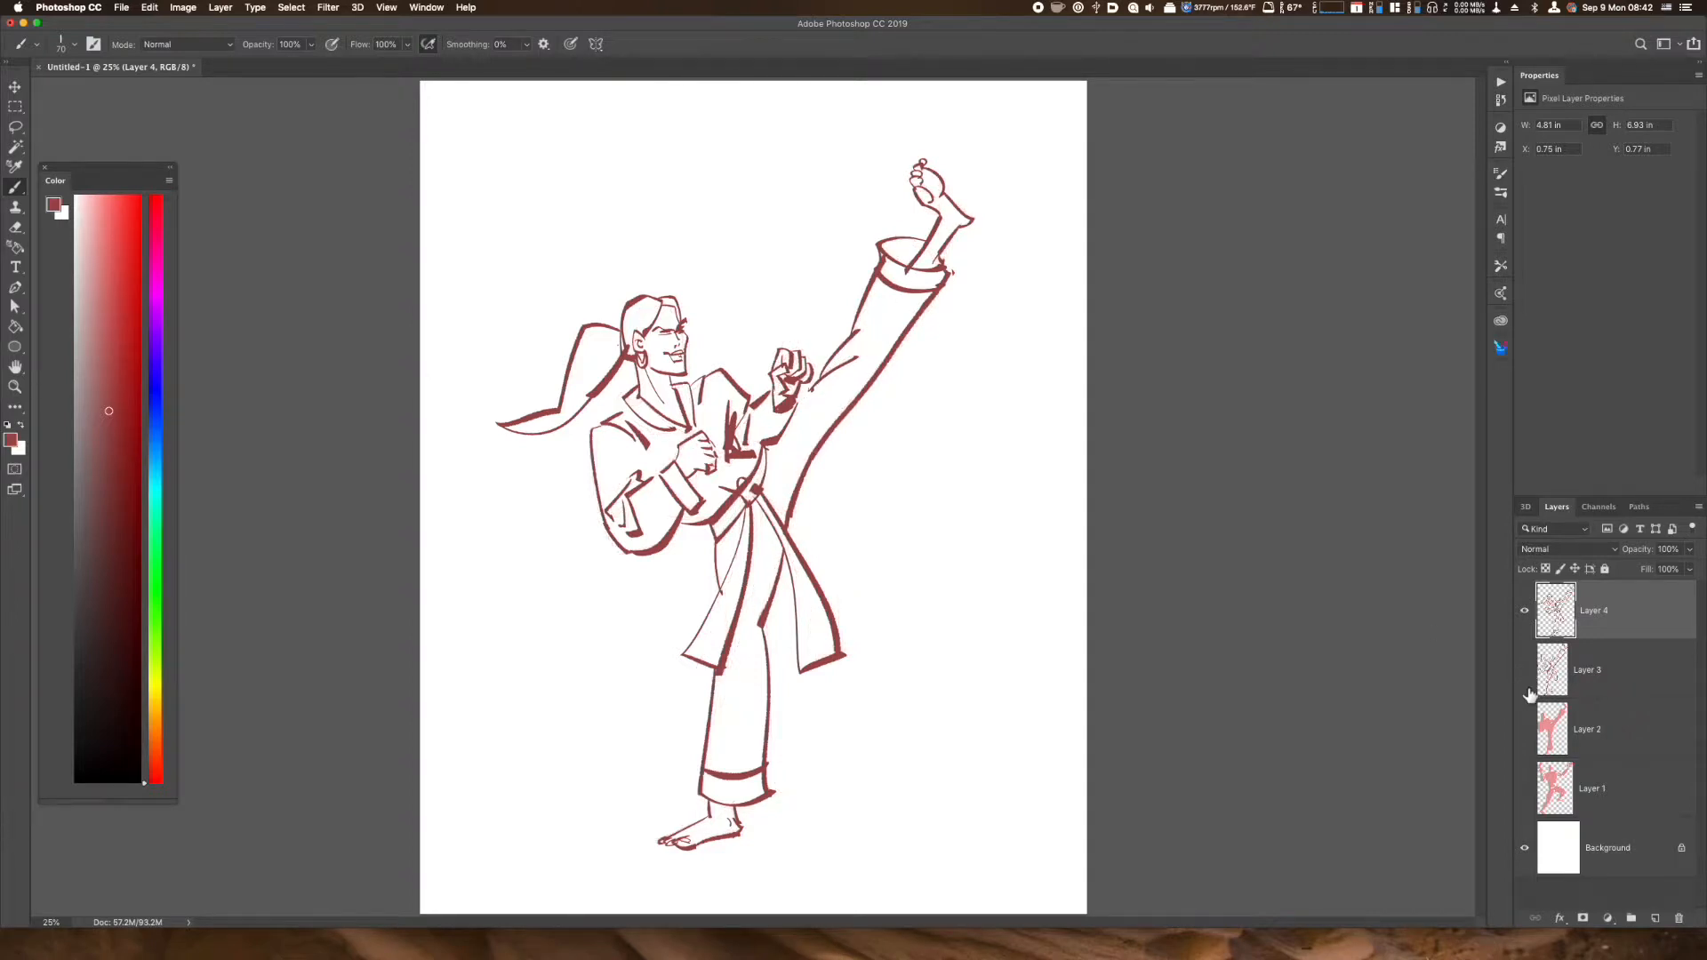
# Fill the raised cuff's opening, standing leg's cuff, collar, hair, ponytail and sleeve cuffs with solid dark red
pyautogui.moveTo(892, 254)
pyautogui.mouseDown()
pyautogui.moveTo(915, 249)
pyautogui.moveTo(906, 261)
pyautogui.mouseUp()
pyautogui.moveTo(705, 785)
pyautogui.mouseDown()
pyautogui.moveTo(738, 787)
pyautogui.moveTo(725, 796)
pyautogui.moveTo(756, 775)
pyautogui.moveTo(706, 780)
pyautogui.moveTo(728, 798)
pyautogui.mouseUp()
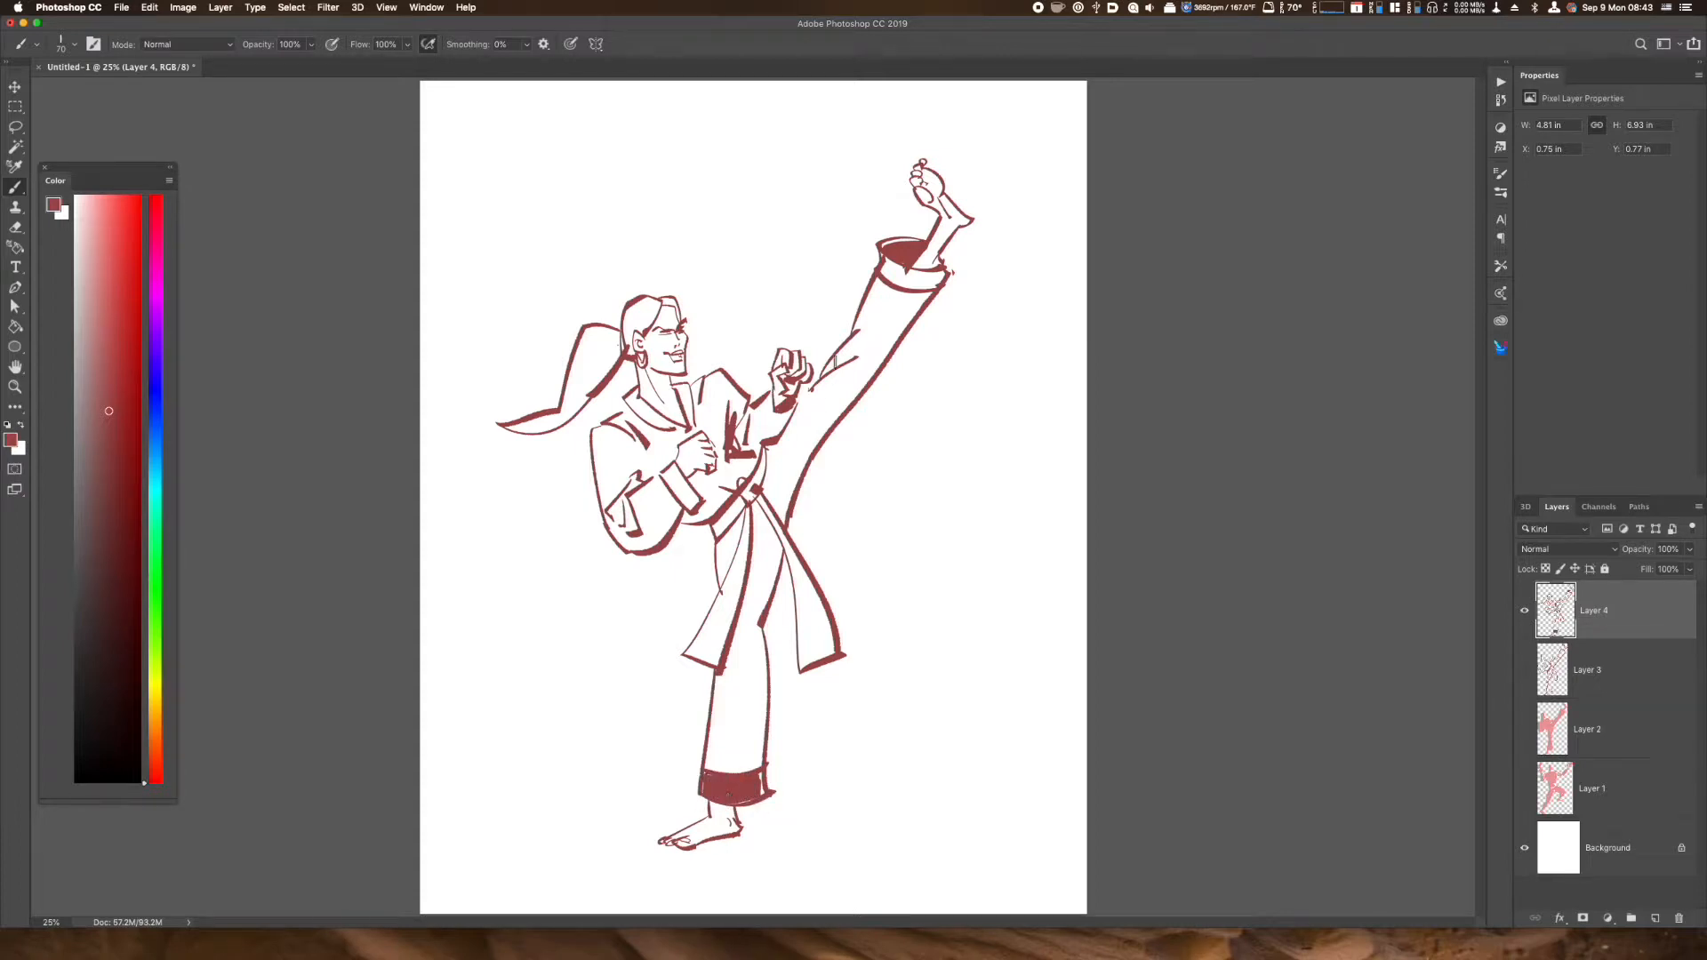
pyautogui.moveTo(649, 413)
pyautogui.mouseDown()
pyautogui.moveTo(627, 396)
pyautogui.moveTo(662, 418)
pyautogui.moveTo(683, 391)
pyautogui.mouseUp()
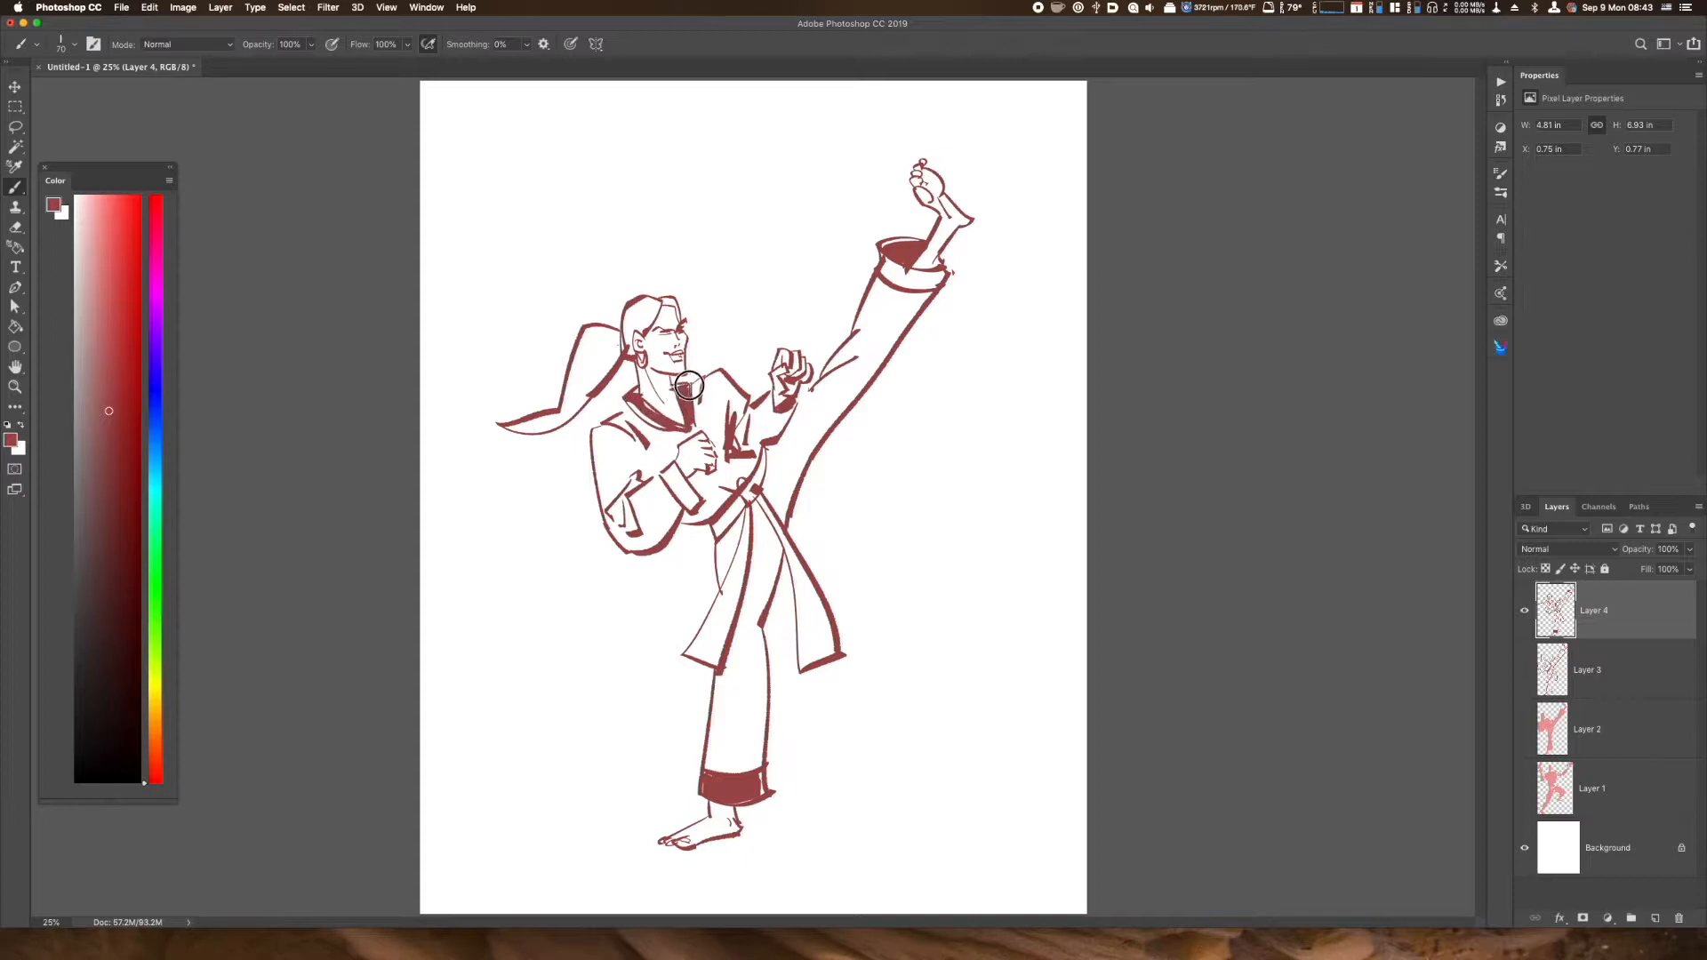
pyautogui.moveTo(629, 331)
pyautogui.mouseDown()
pyautogui.moveTo(630, 356)
pyautogui.moveTo(663, 297)
pyautogui.moveTo(693, 313)
pyautogui.moveTo(575, 385)
pyautogui.moveTo(618, 337)
pyautogui.moveTo(587, 363)
pyautogui.moveTo(596, 341)
pyautogui.moveTo(590, 380)
pyautogui.moveTo(603, 369)
pyautogui.moveTo(594, 349)
pyautogui.moveTo(566, 413)
pyautogui.moveTo(521, 429)
pyautogui.moveTo(572, 402)
pyautogui.moveTo(556, 423)
pyautogui.moveTo(604, 370)
pyautogui.moveTo(570, 412)
pyautogui.moveTo(528, 425)
pyautogui.moveTo(587, 397)
pyautogui.mouseUp()
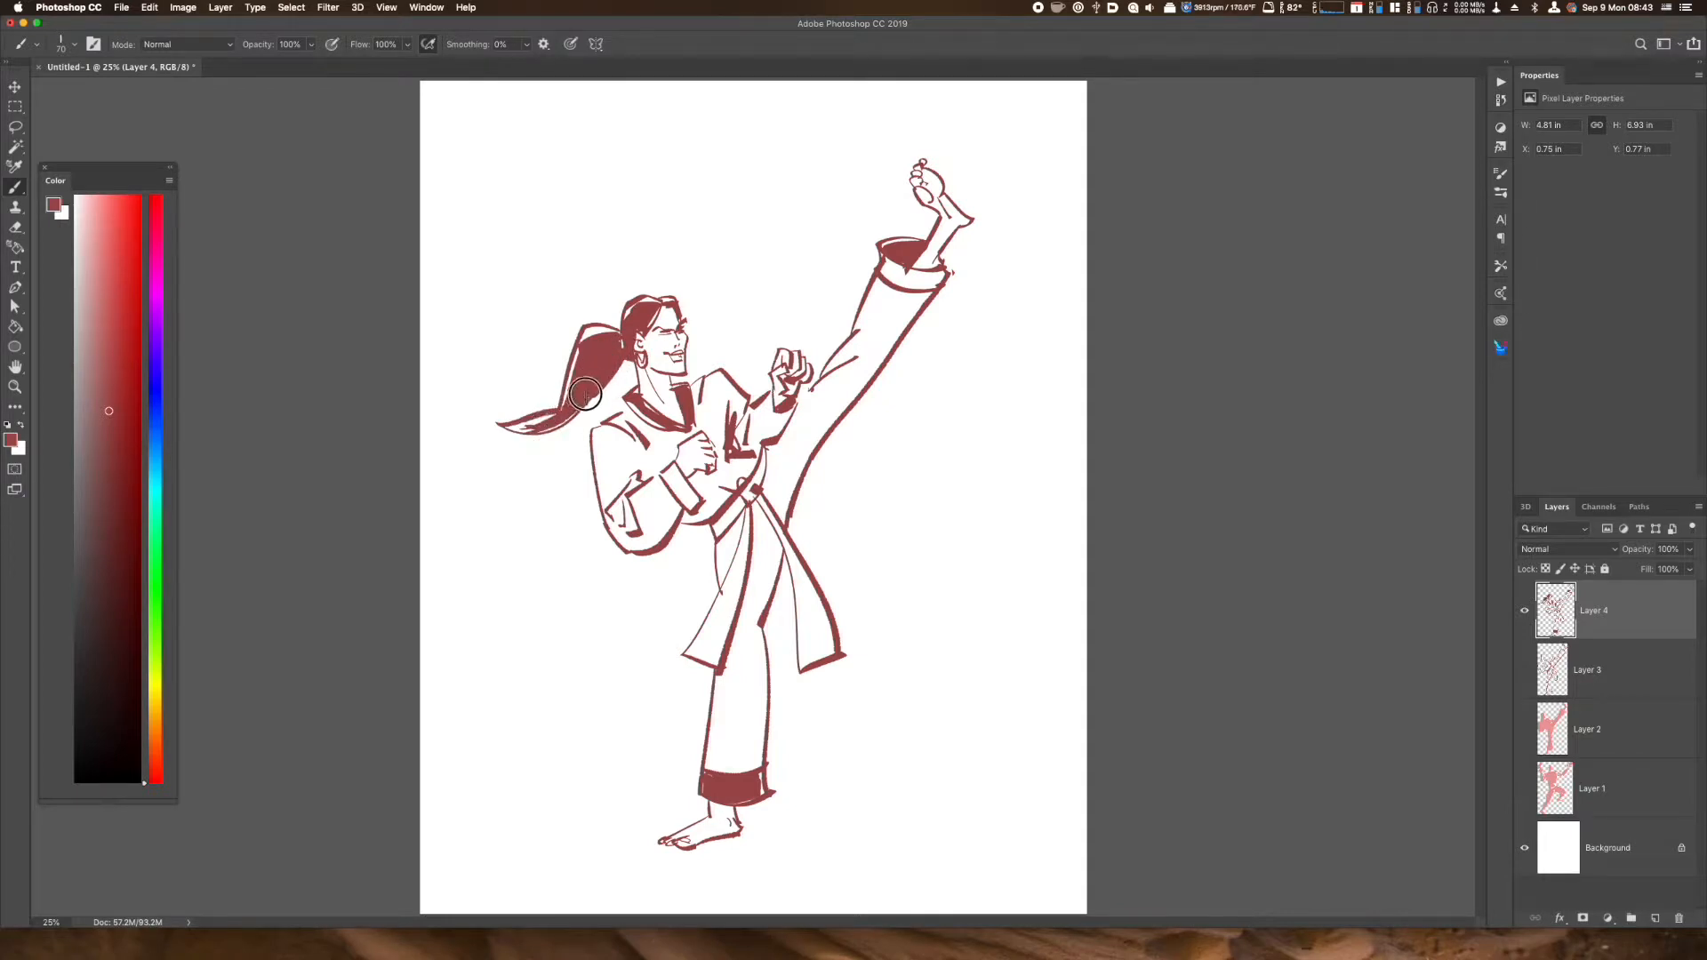
pyautogui.moveTo(742, 423)
pyautogui.mouseDown()
pyautogui.moveTo(729, 489)
pyautogui.moveTo(680, 485)
pyautogui.mouseUp()
pyautogui.moveTo(765, 405); pyautogui.dragTo(791, 409)
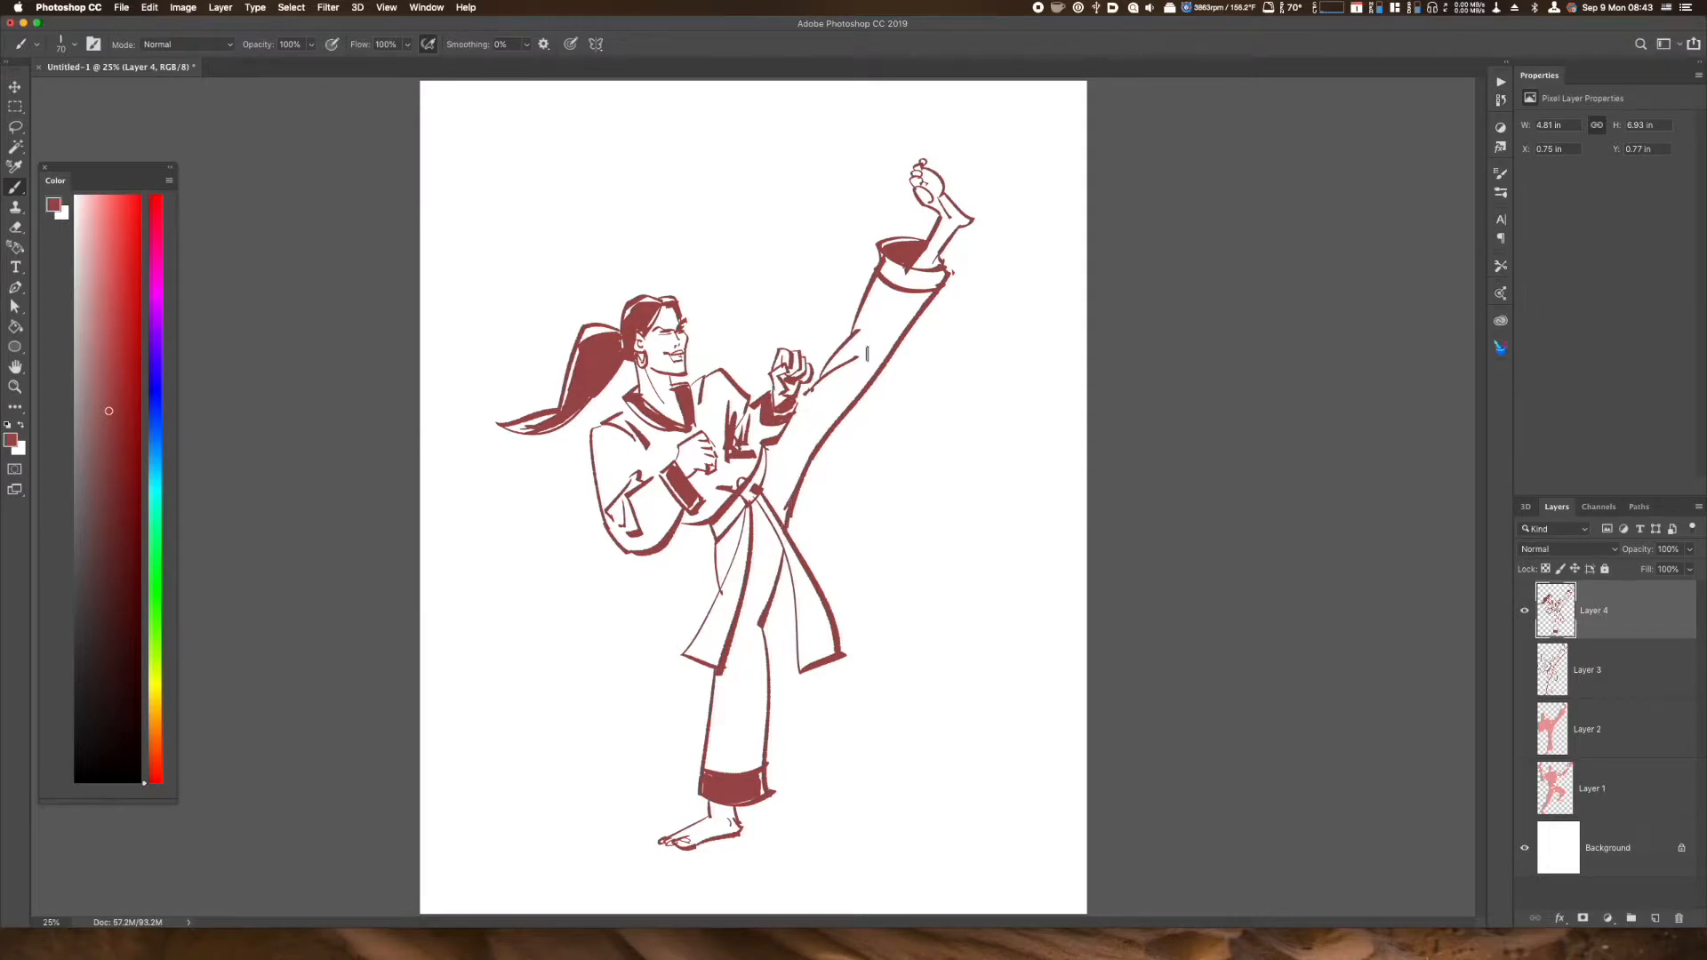
# Draw fabric folds on the raised and standing trouser legs, undo unwanted sleeve strokes, and touch up the standing ankle
pyautogui.moveTo(844, 380); pyautogui.dragTo(884, 330)
pyautogui.moveTo(743, 642)
pyautogui.mouseDown()
pyautogui.moveTo(717, 725)
pyautogui.moveTo(760, 754)
pyautogui.moveTo(757, 683)
pyautogui.moveTo(746, 772)
pyautogui.mouseUp()
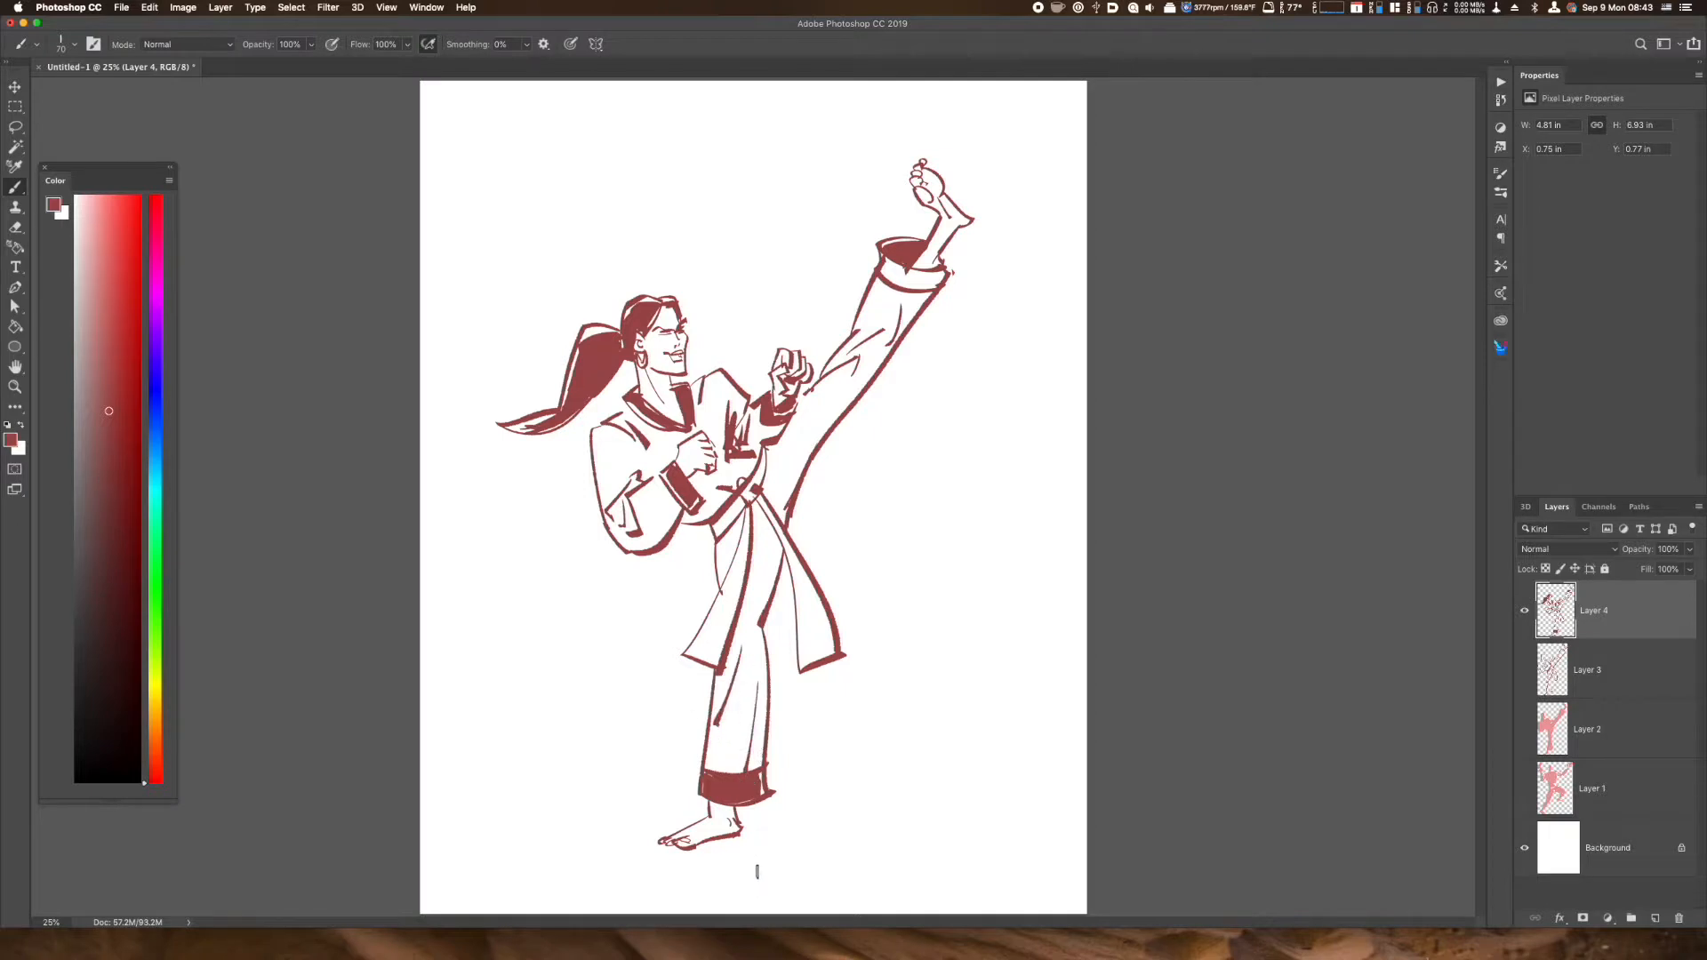
pyautogui.moveTo(615, 460); pyautogui.dragTo(642, 478)
pyautogui.press('super+z')
pyautogui.press('super+z')
pyautogui.press('super+z')
pyautogui.moveTo(716, 803); pyautogui.dragTo(717, 815)
pyautogui.press('super+minus')
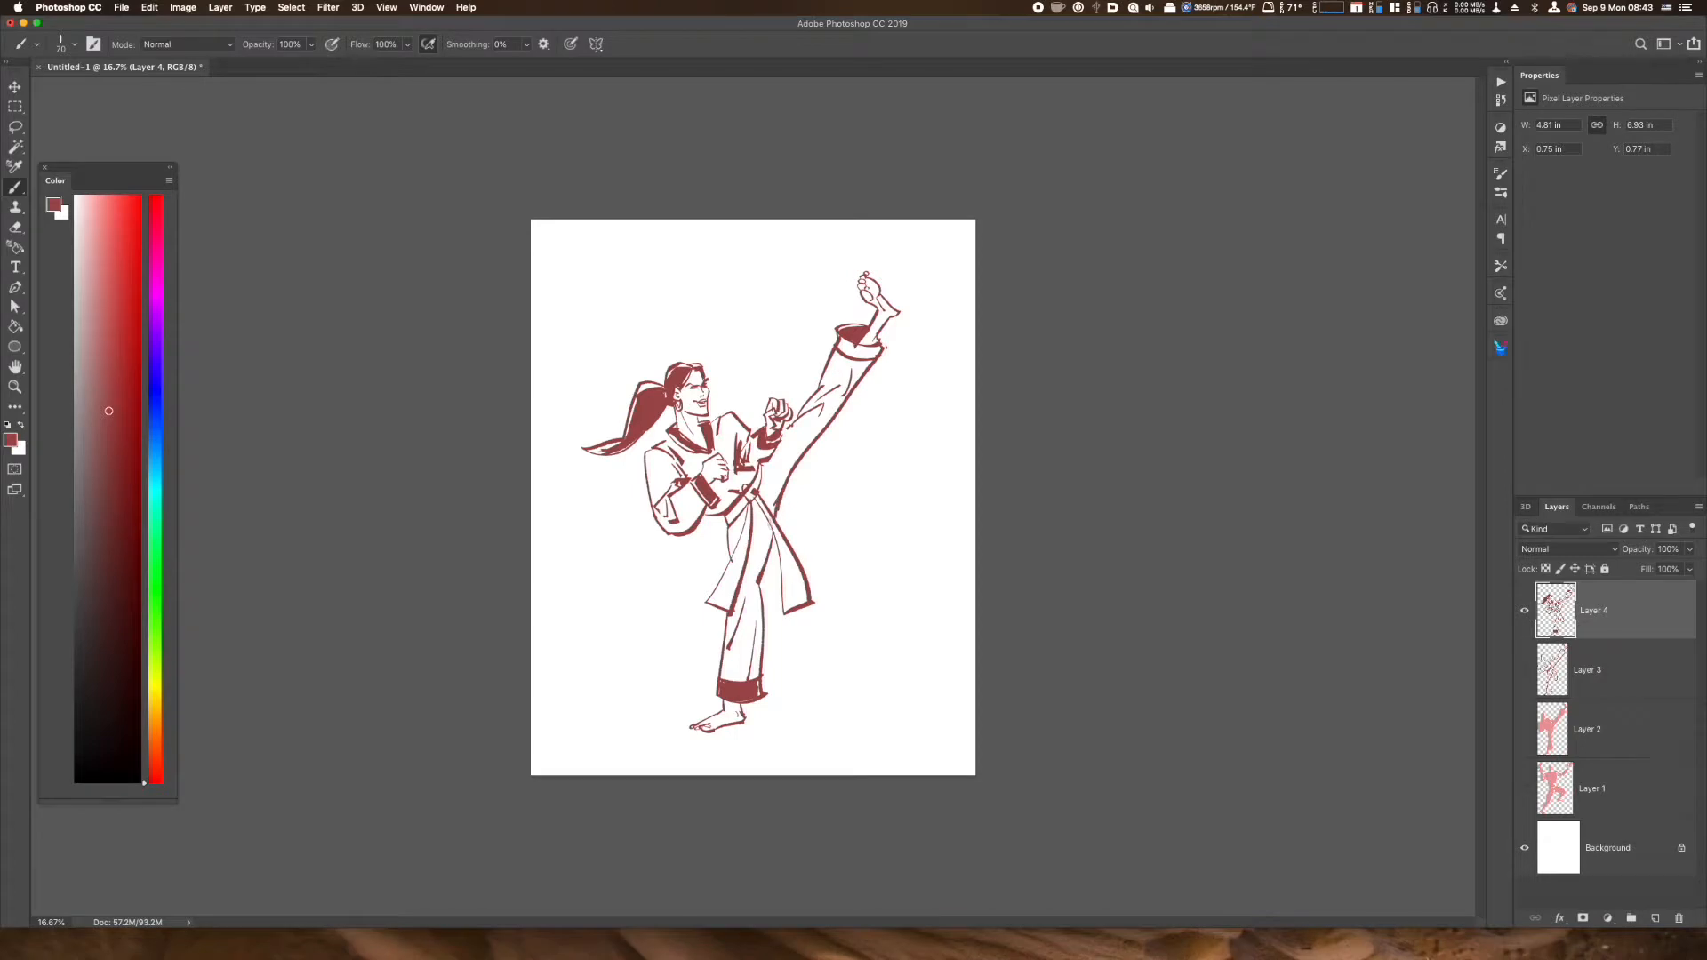
# Fill the belt and its two hanging tails with dark red, leaving light stripes near one tail's end
pyautogui.moveTo(751, 495)
pyautogui.mouseDown()
pyautogui.moveTo(719, 529)
pyautogui.moveTo(714, 601)
pyautogui.mouseUp()
pyautogui.moveTo(747, 517)
pyautogui.mouseDown()
pyautogui.moveTo(718, 603)
pyautogui.moveTo(727, 574)
pyautogui.mouseUp()
pyautogui.moveTo(757, 496); pyautogui.dragTo(798, 576)
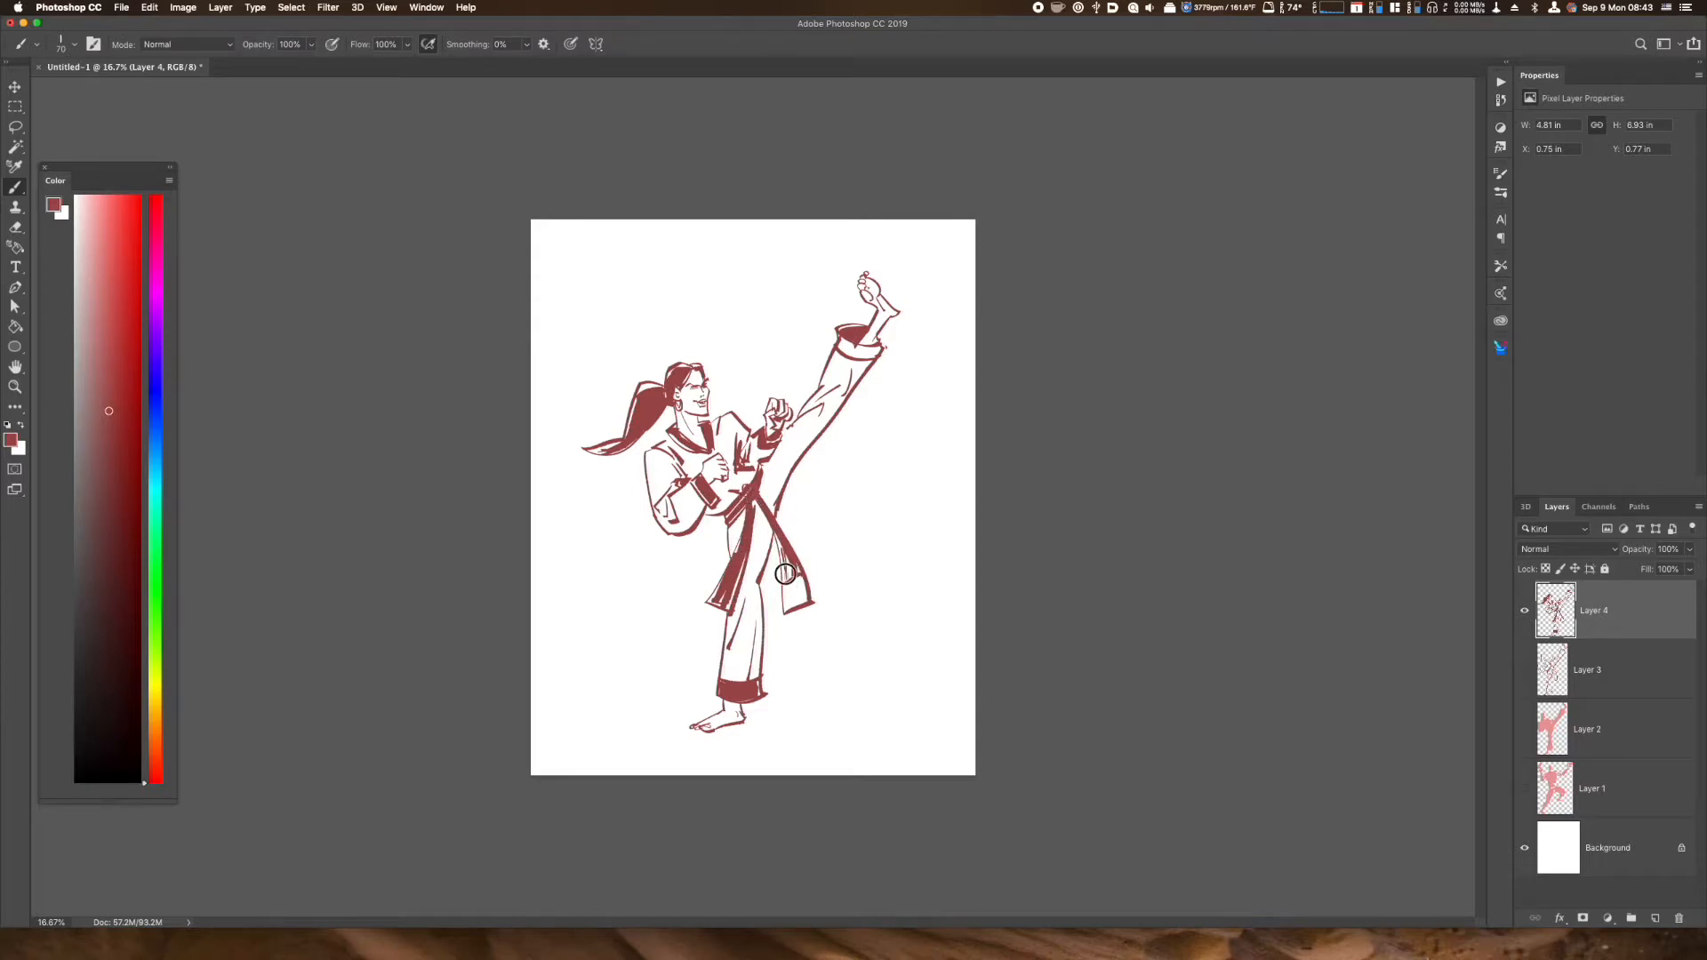
pyautogui.moveTo(786, 575); pyautogui.dragTo(775, 538)
pyautogui.click(1690, 550)
pyautogui.moveTo(1652, 569); pyautogui.dragTo(1581, 569)
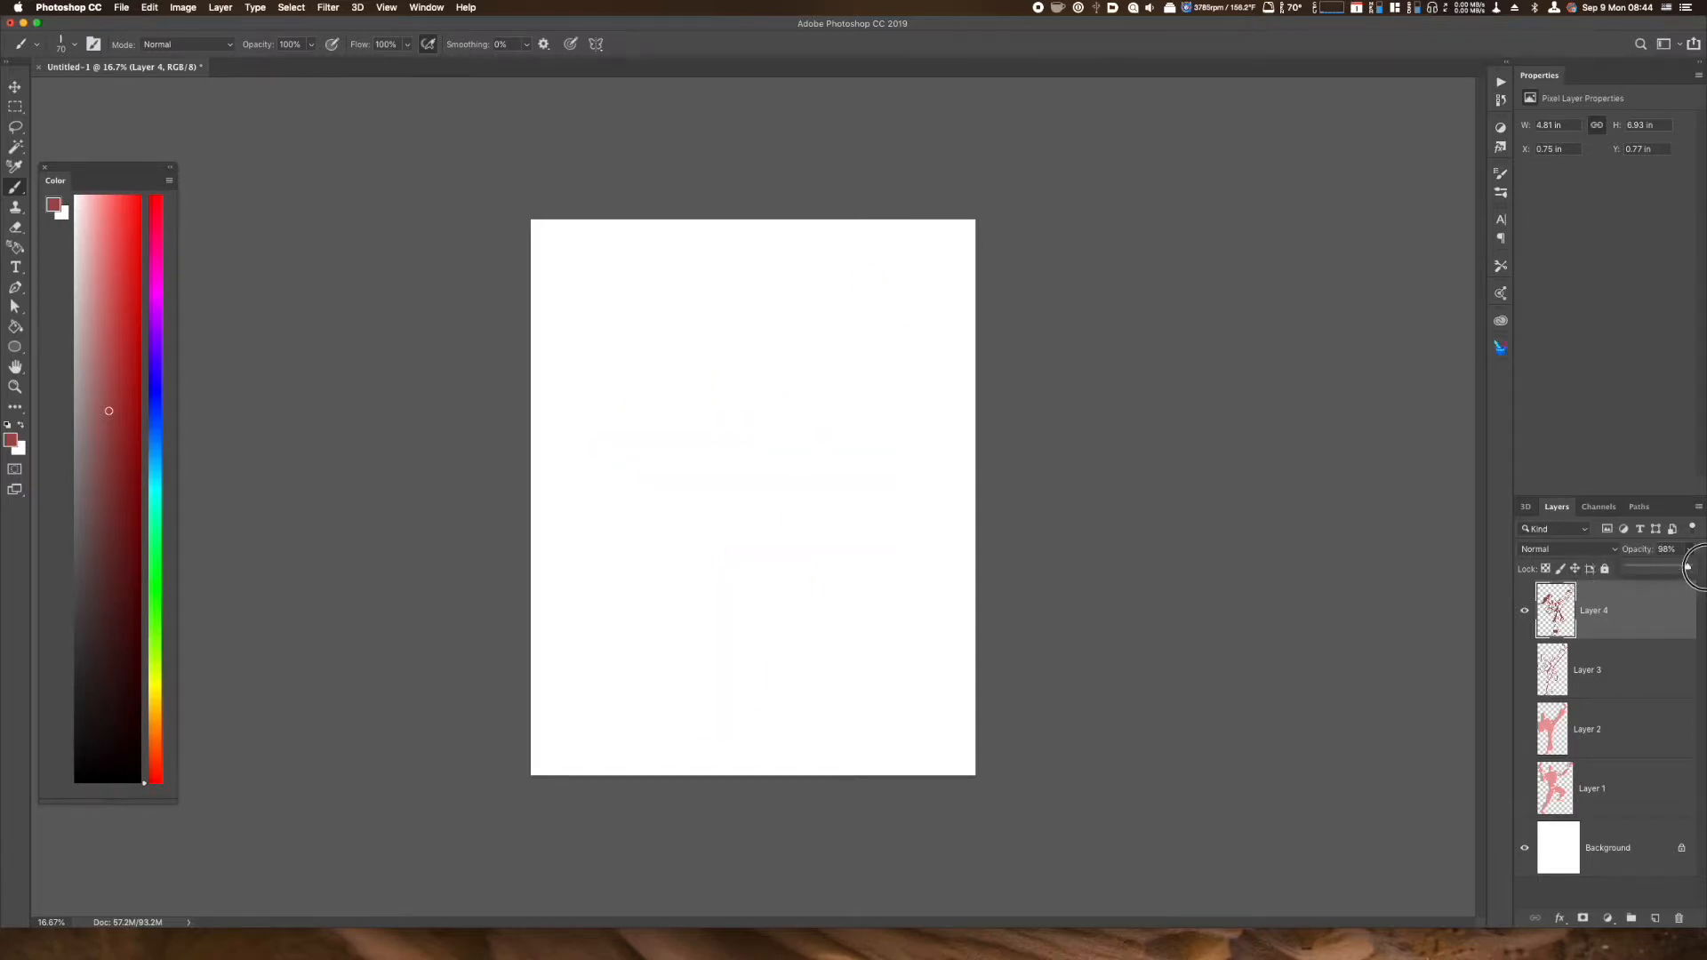
pyautogui.moveTo(1694, 576); pyautogui.dragTo(1696, 573)
# Turn the line art on Layer 4 black by lowering its Lightness fully with Hue/Saturation
pyautogui.press('super+u')
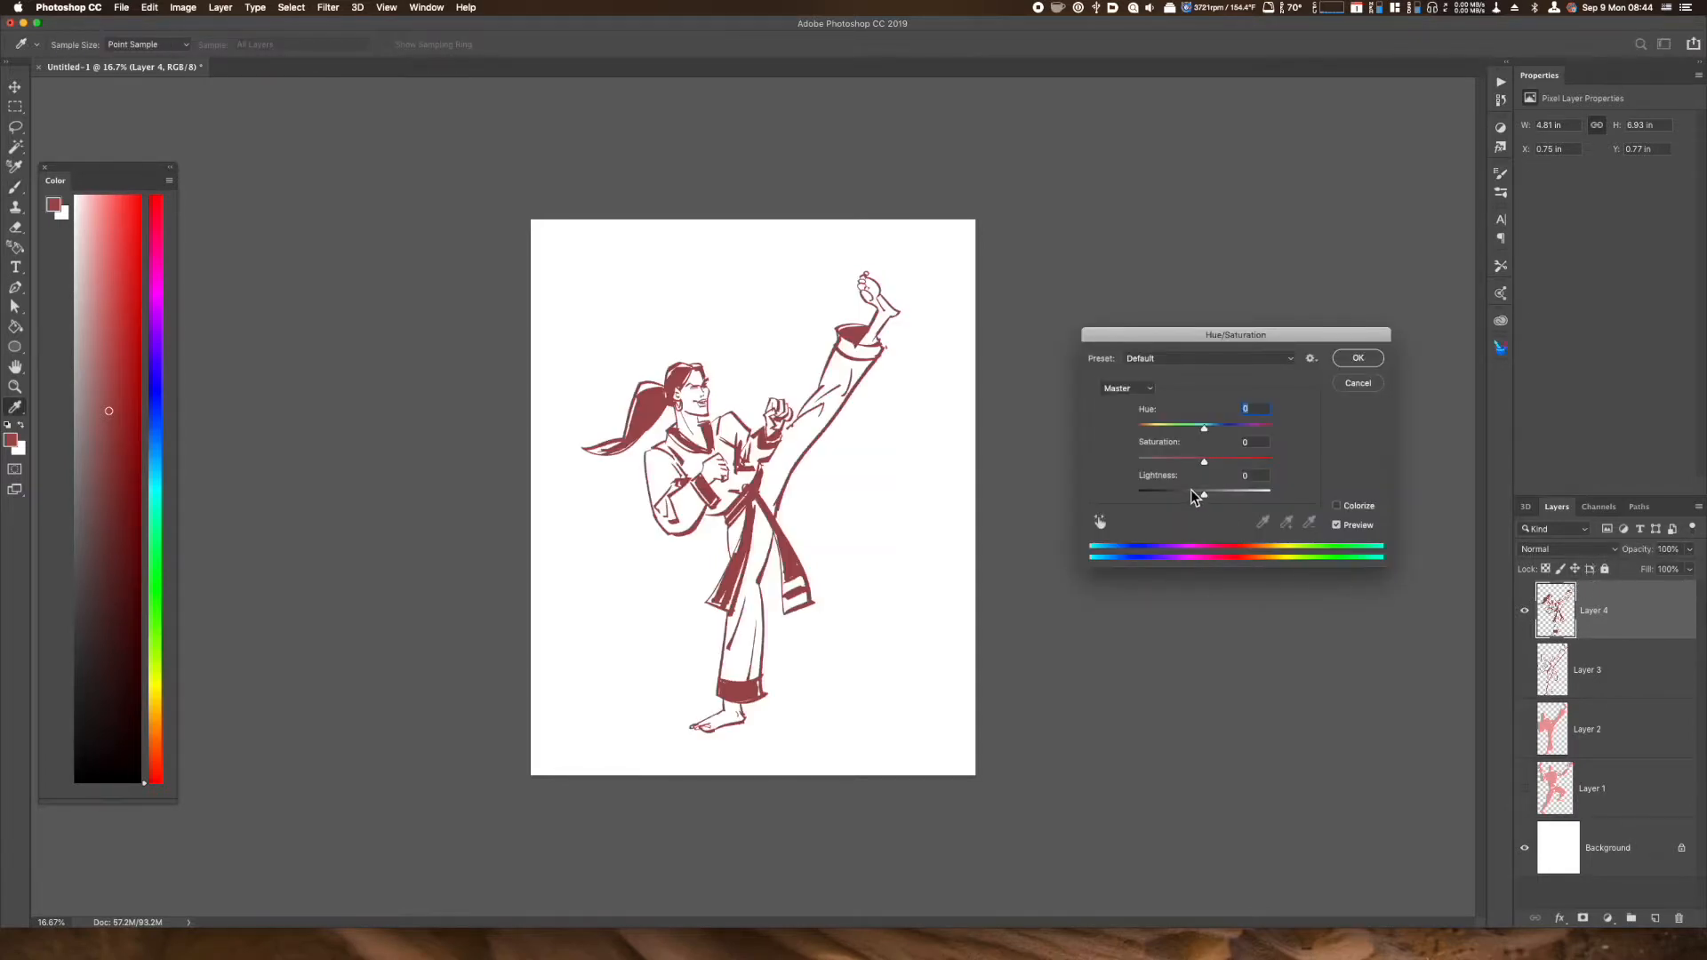
pyautogui.moveTo(1196, 494); pyautogui.dragTo(1090, 499)
pyautogui.click(1358, 358)
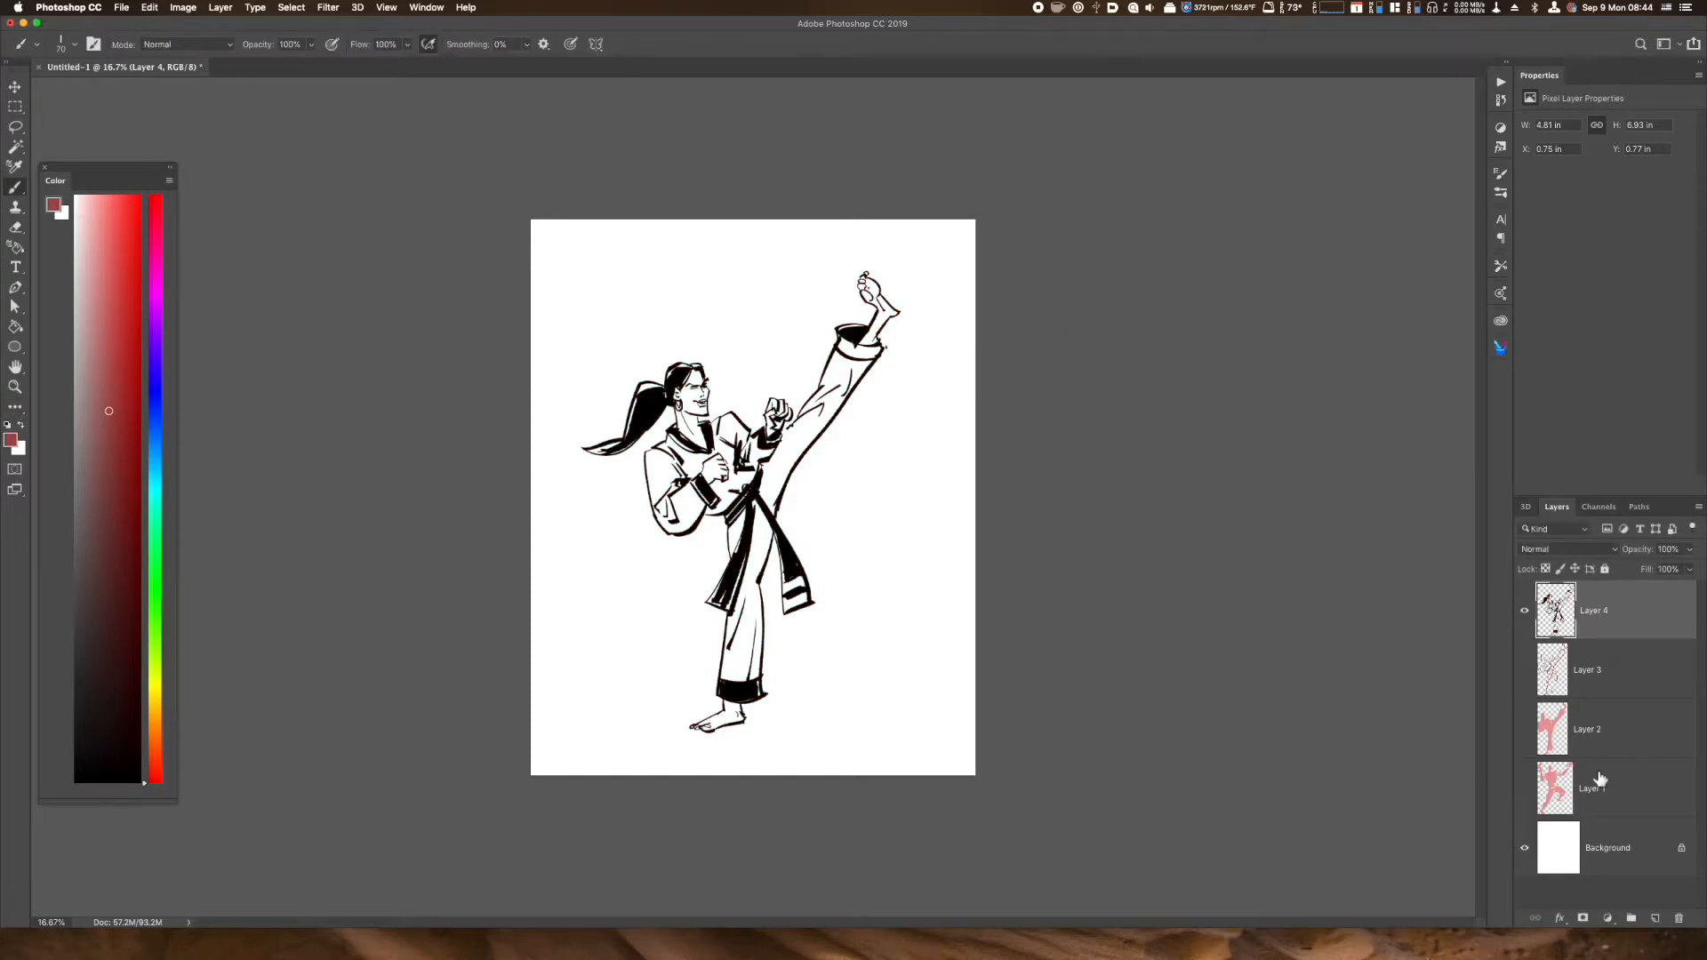
# Add a new empty layer above Layer 3, directly beneath the line art layer
pyautogui.click(1616, 675)
pyautogui.press('super+alt+shift+n')
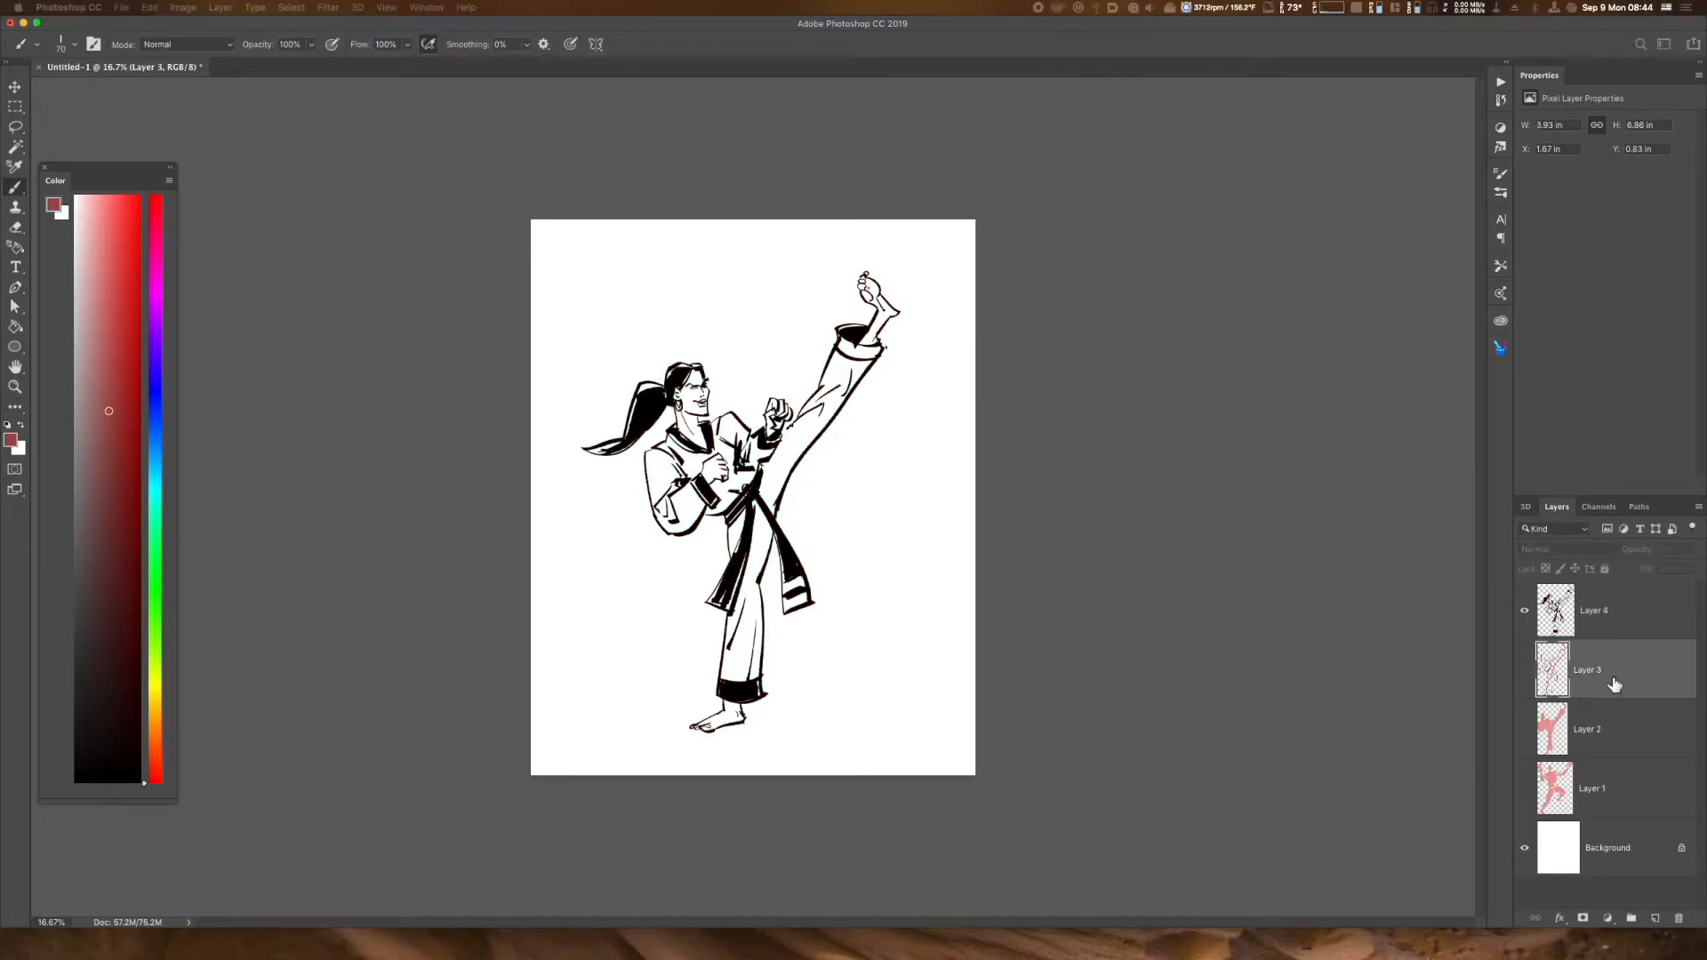
pyautogui.press('super+equal')
pyautogui.press('w')
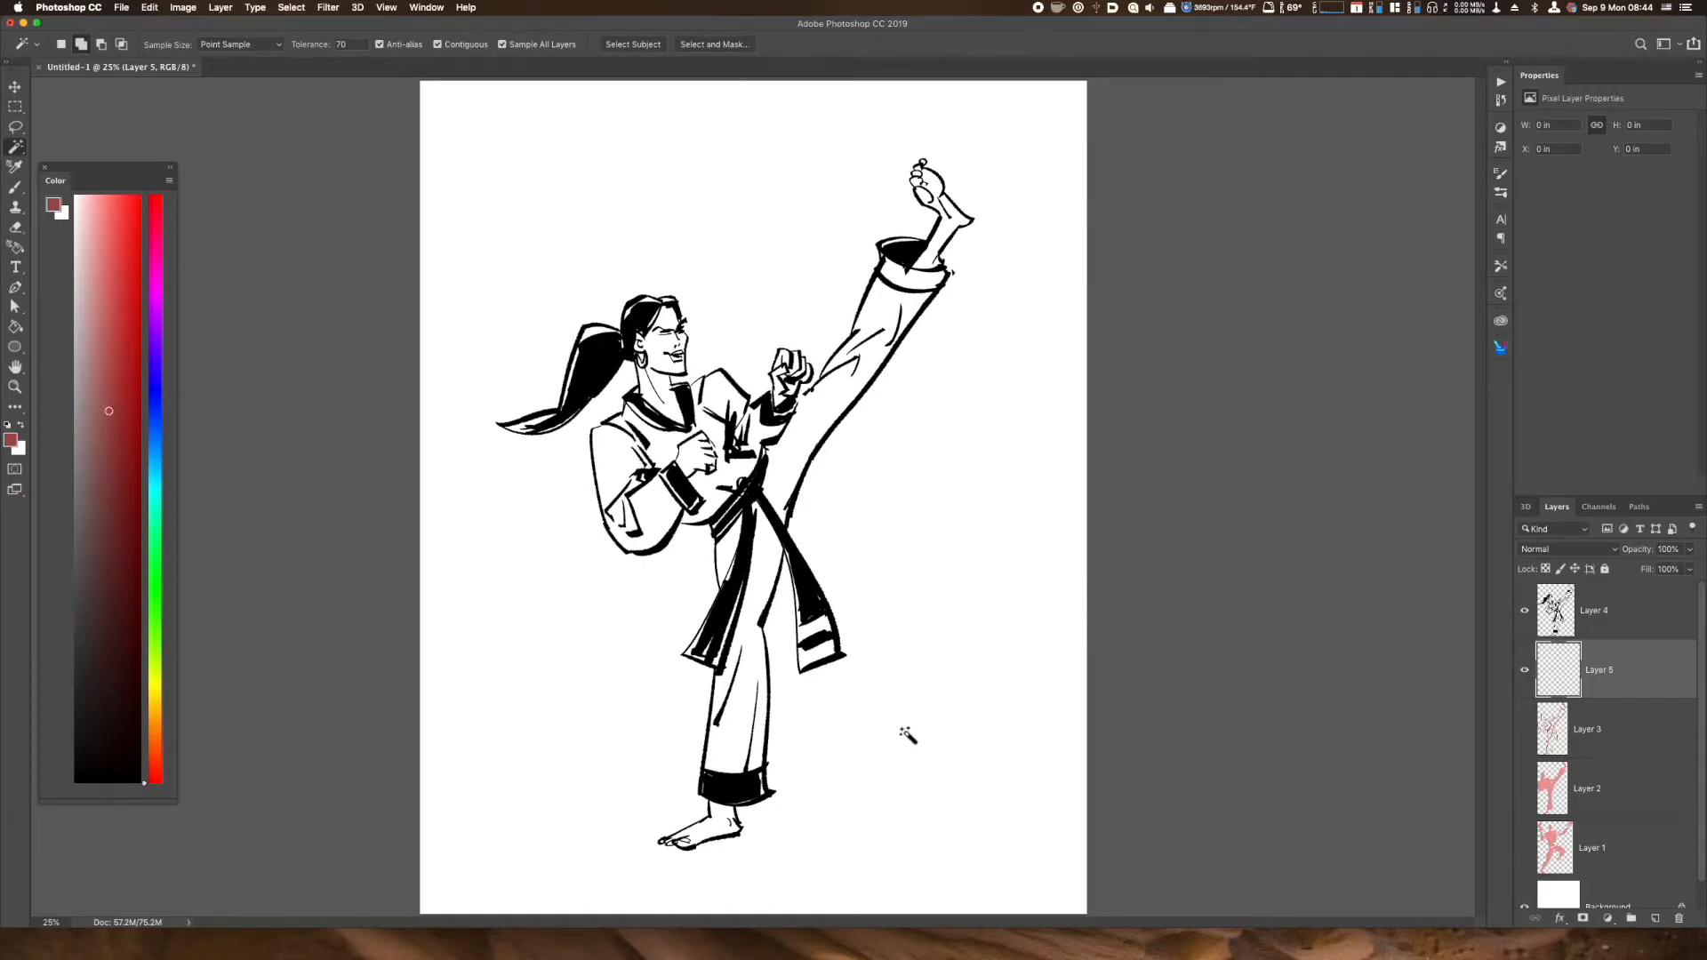
# Select Layer 4 and sample black from the belt as the brush colour
pyautogui.press('super+equal')
pyautogui.click(1615, 610)
pyautogui.press('i')
pyautogui.click(827, 620)
pyautogui.press('b')
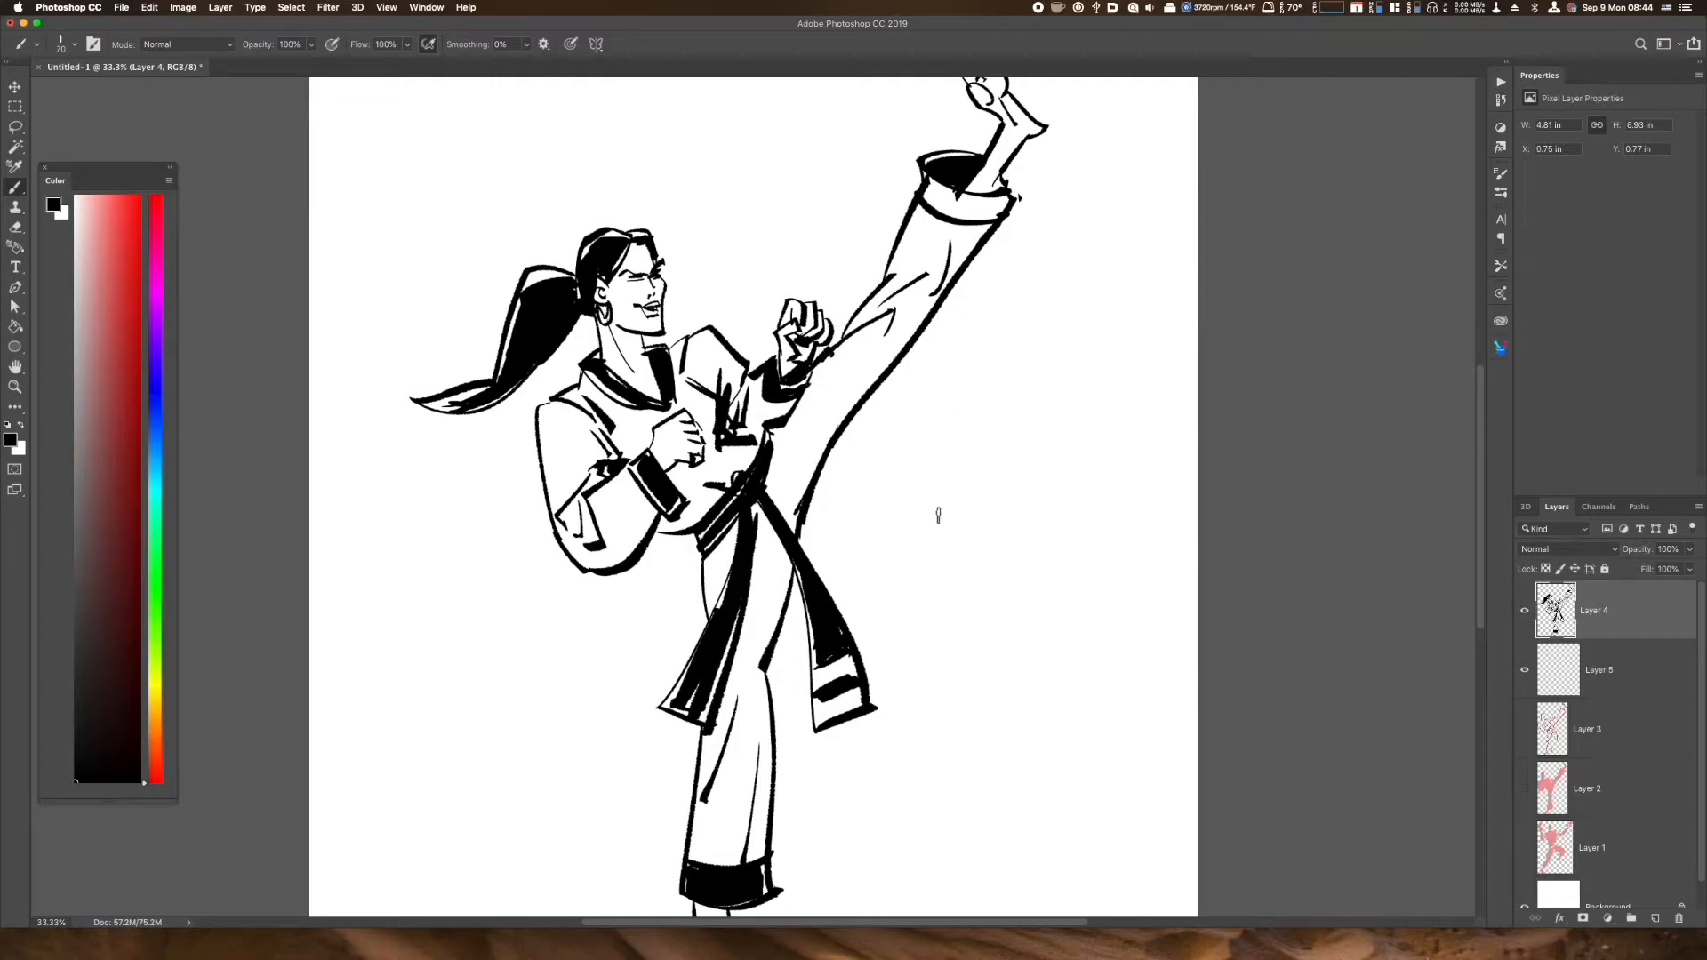
# Select the white background with the Magic Wand, invert the selection, fill it with bright red on Layer 5, and deselect
pyautogui.press('w')
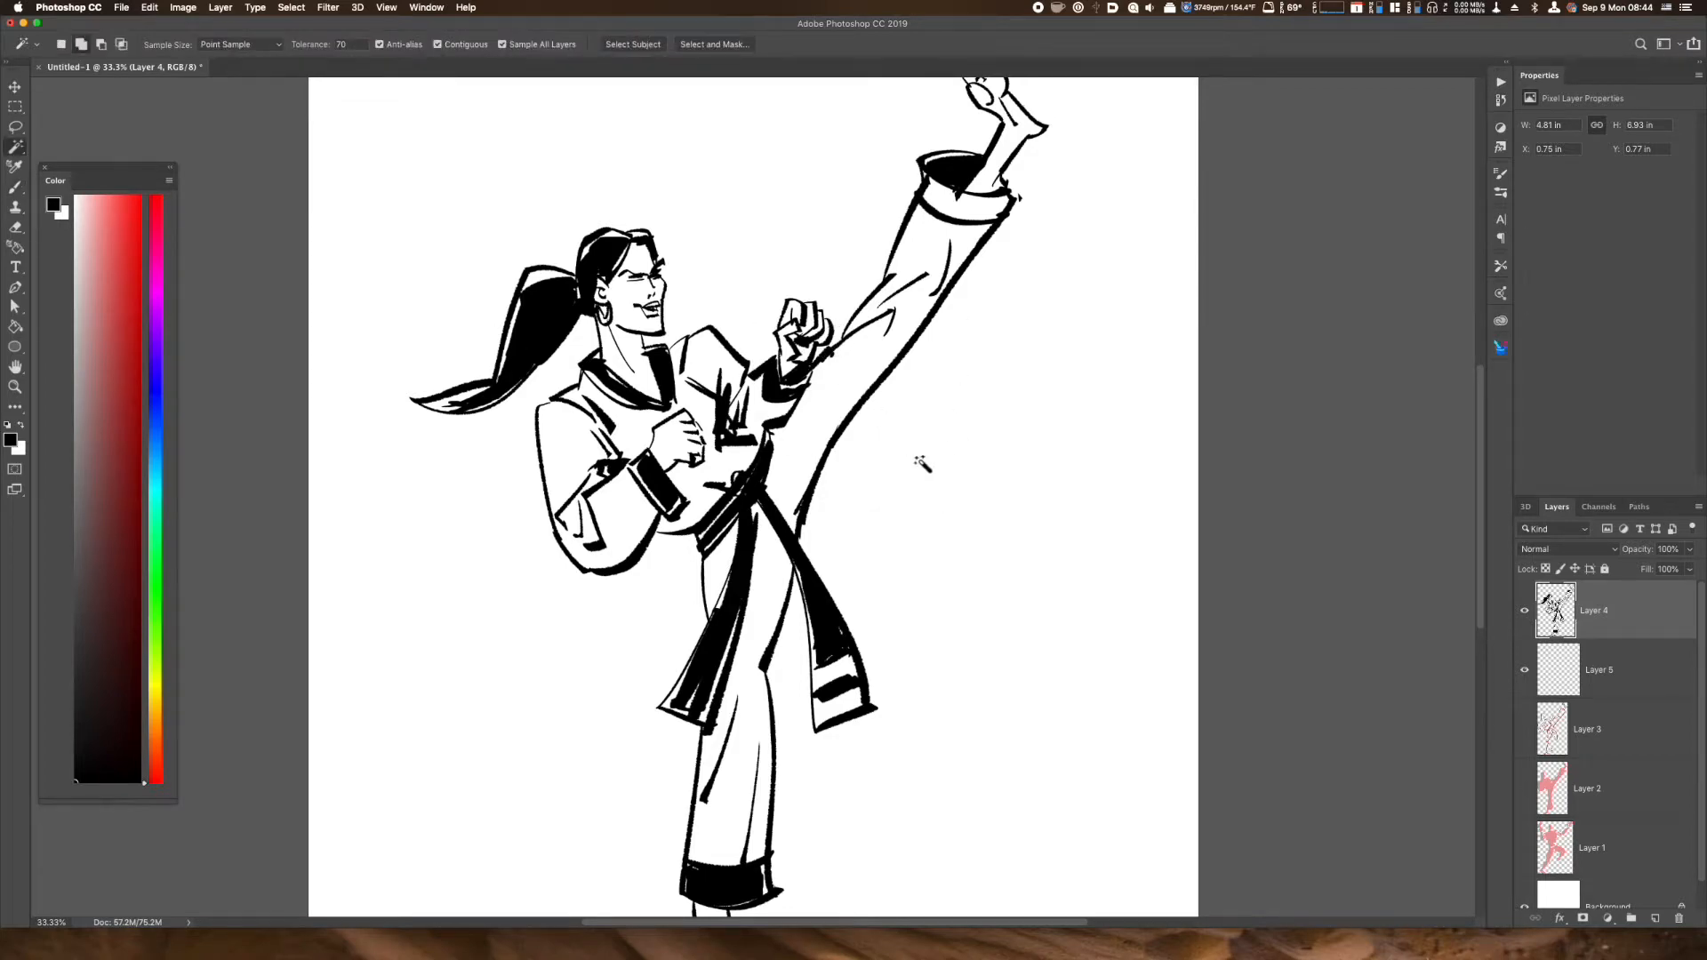
pyautogui.click(953, 528)
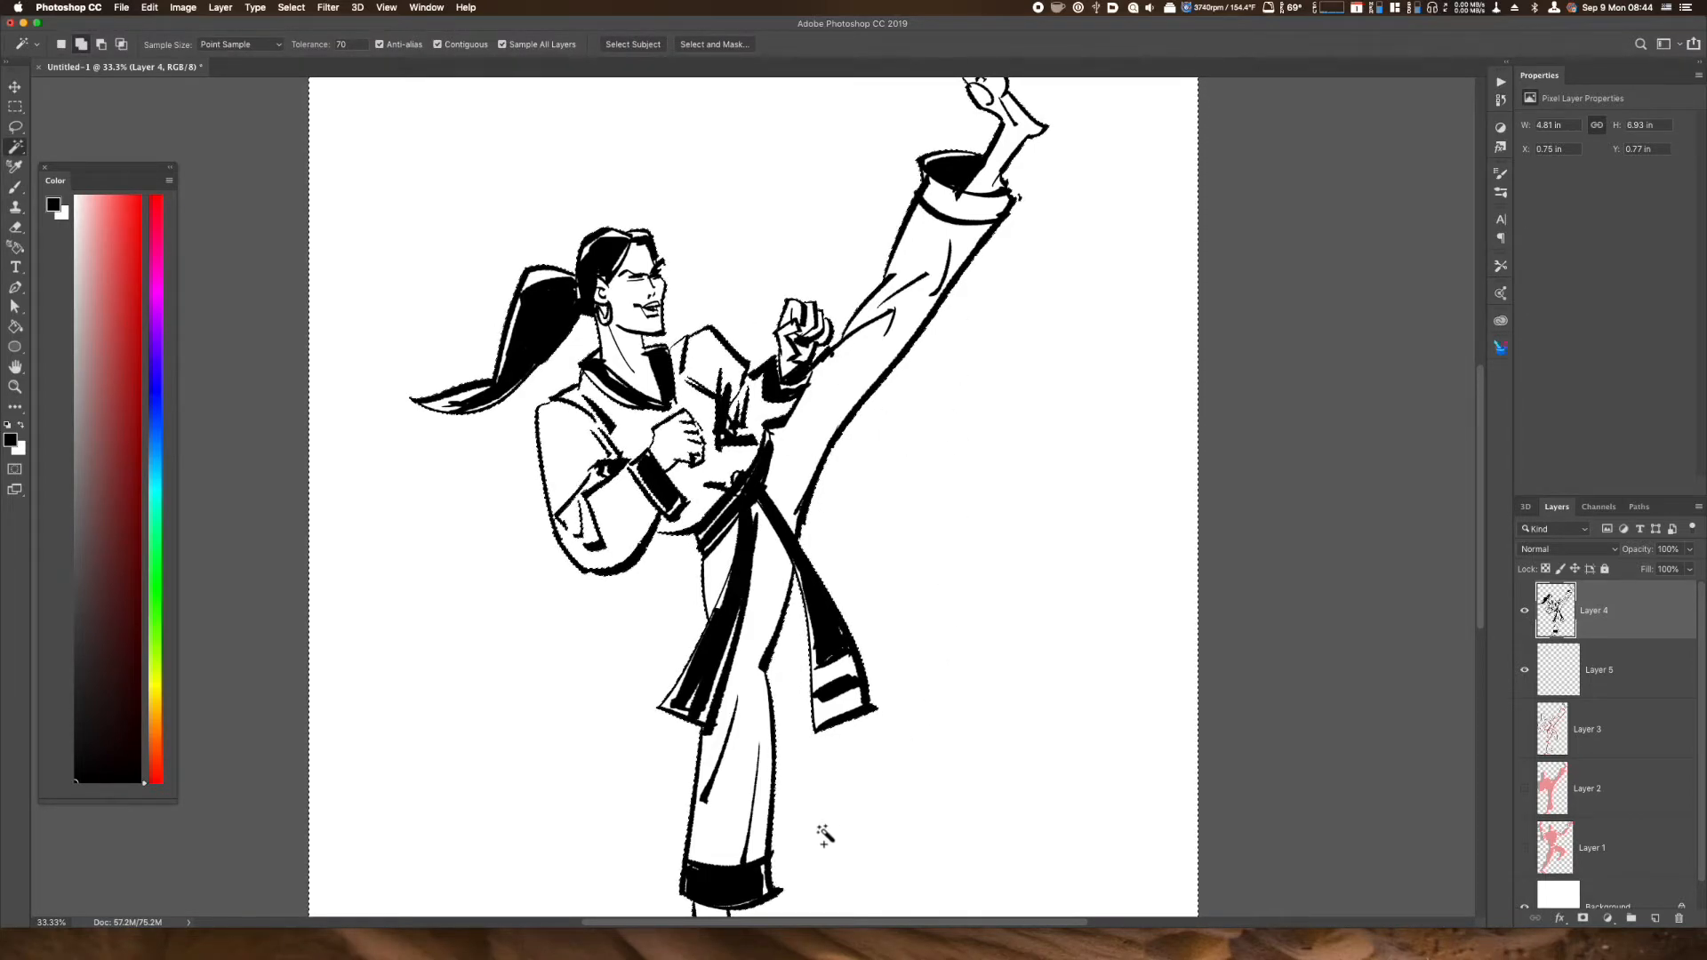
pyautogui.press('shift+super+i')
pyautogui.click(1606, 675)
pyautogui.moveTo(92, 260); pyautogui.dragTo(145, 193)
pyautogui.hotkey('alt', 'BackSpace')
pyautogui.press('super+d')
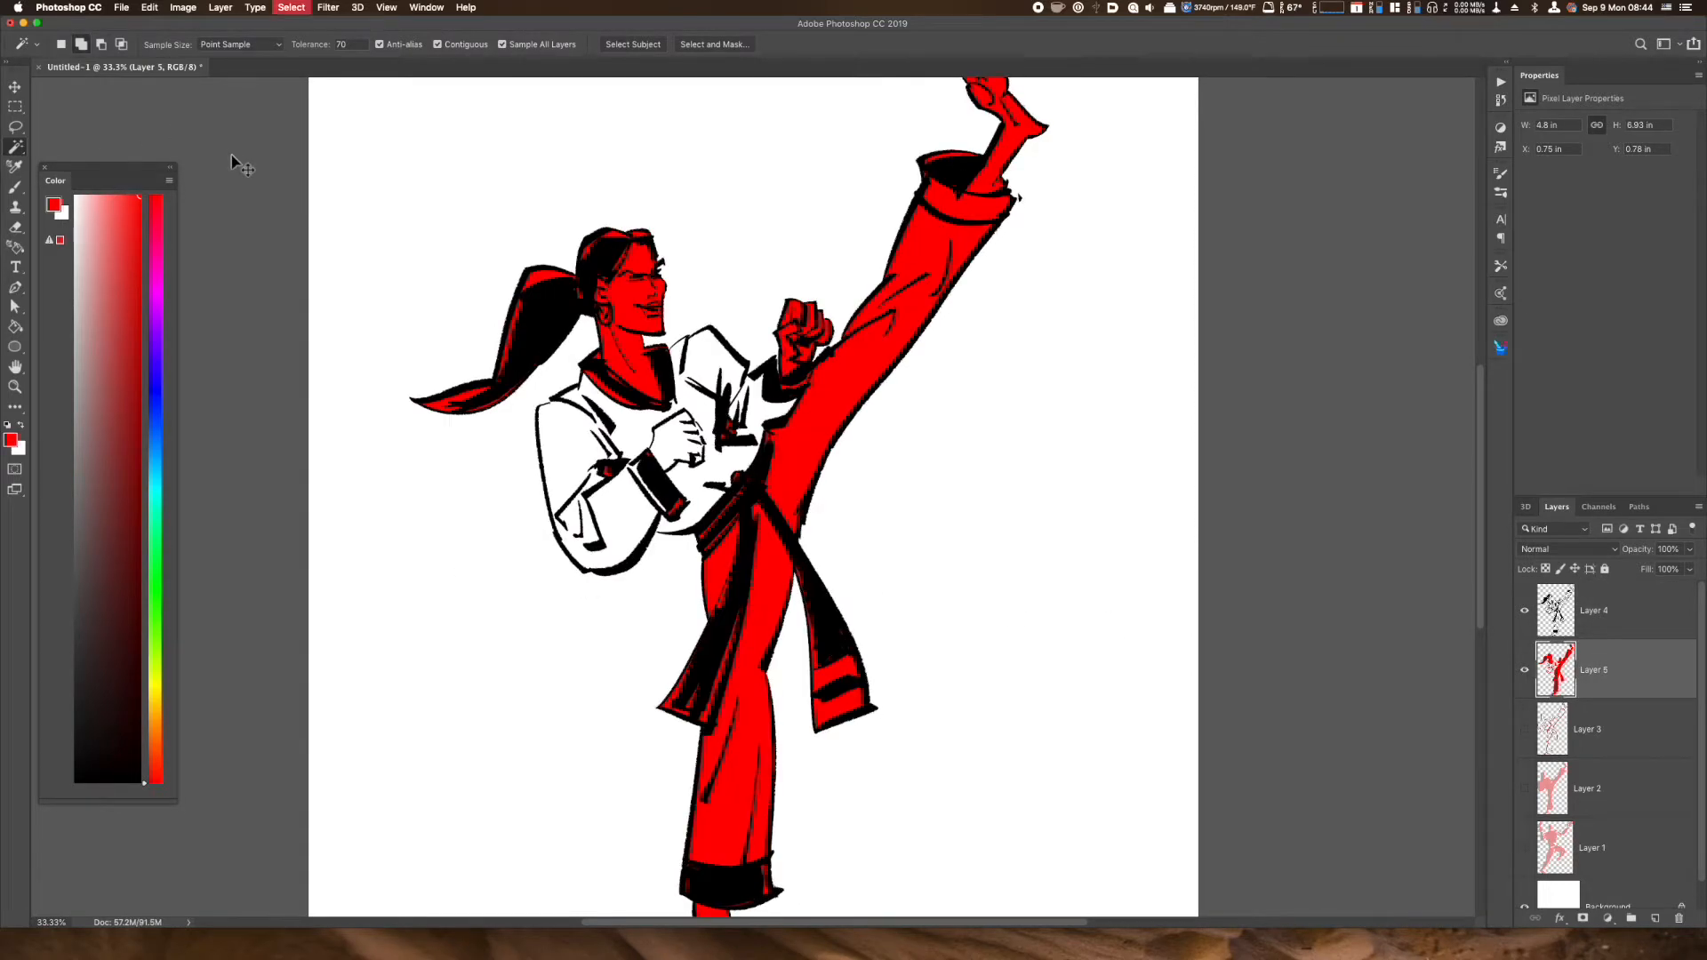
# Lasso the unfilled white jacket, front fist and waist areas on Layer 5 and fill them with bright red
pyautogui.press('l')
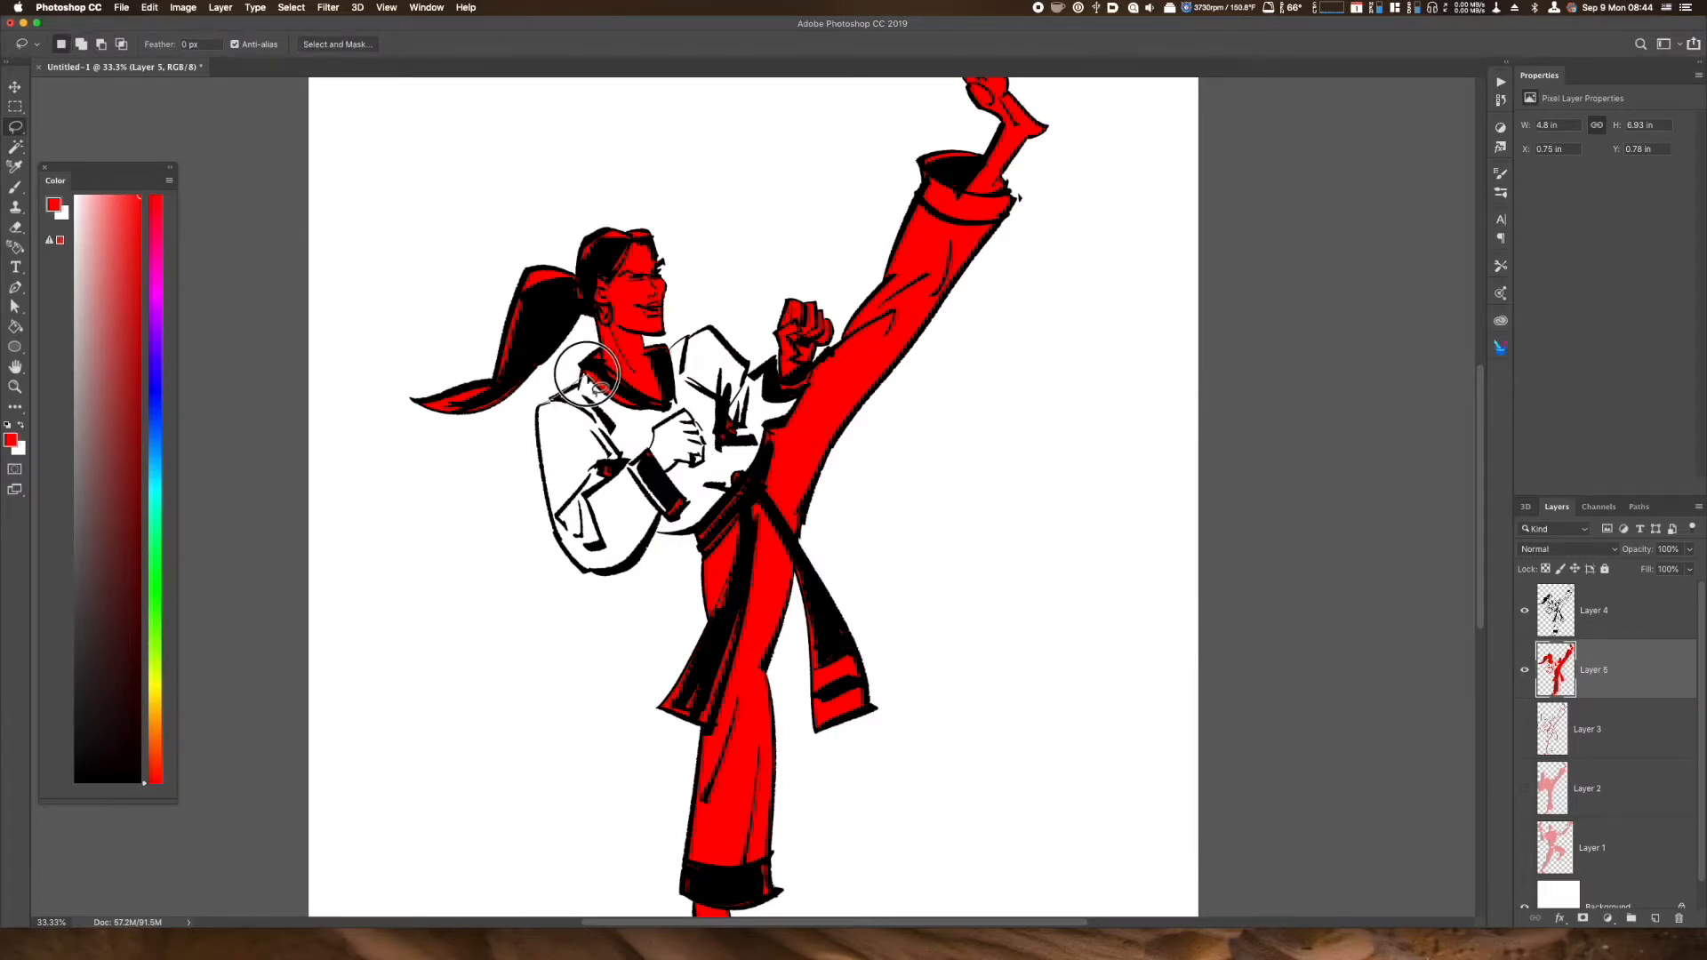
pyautogui.moveTo(696, 337)
pyautogui.mouseDown()
pyautogui.moveTo(662, 351)
pyautogui.moveTo(707, 302)
pyautogui.moveTo(756, 378)
pyautogui.moveTo(809, 395)
pyautogui.moveTo(782, 485)
pyautogui.moveTo(600, 585)
pyautogui.moveTo(562, 527)
pyautogui.moveTo(556, 422)
pyautogui.moveTo(607, 382)
pyautogui.moveTo(587, 369)
pyautogui.mouseUp()
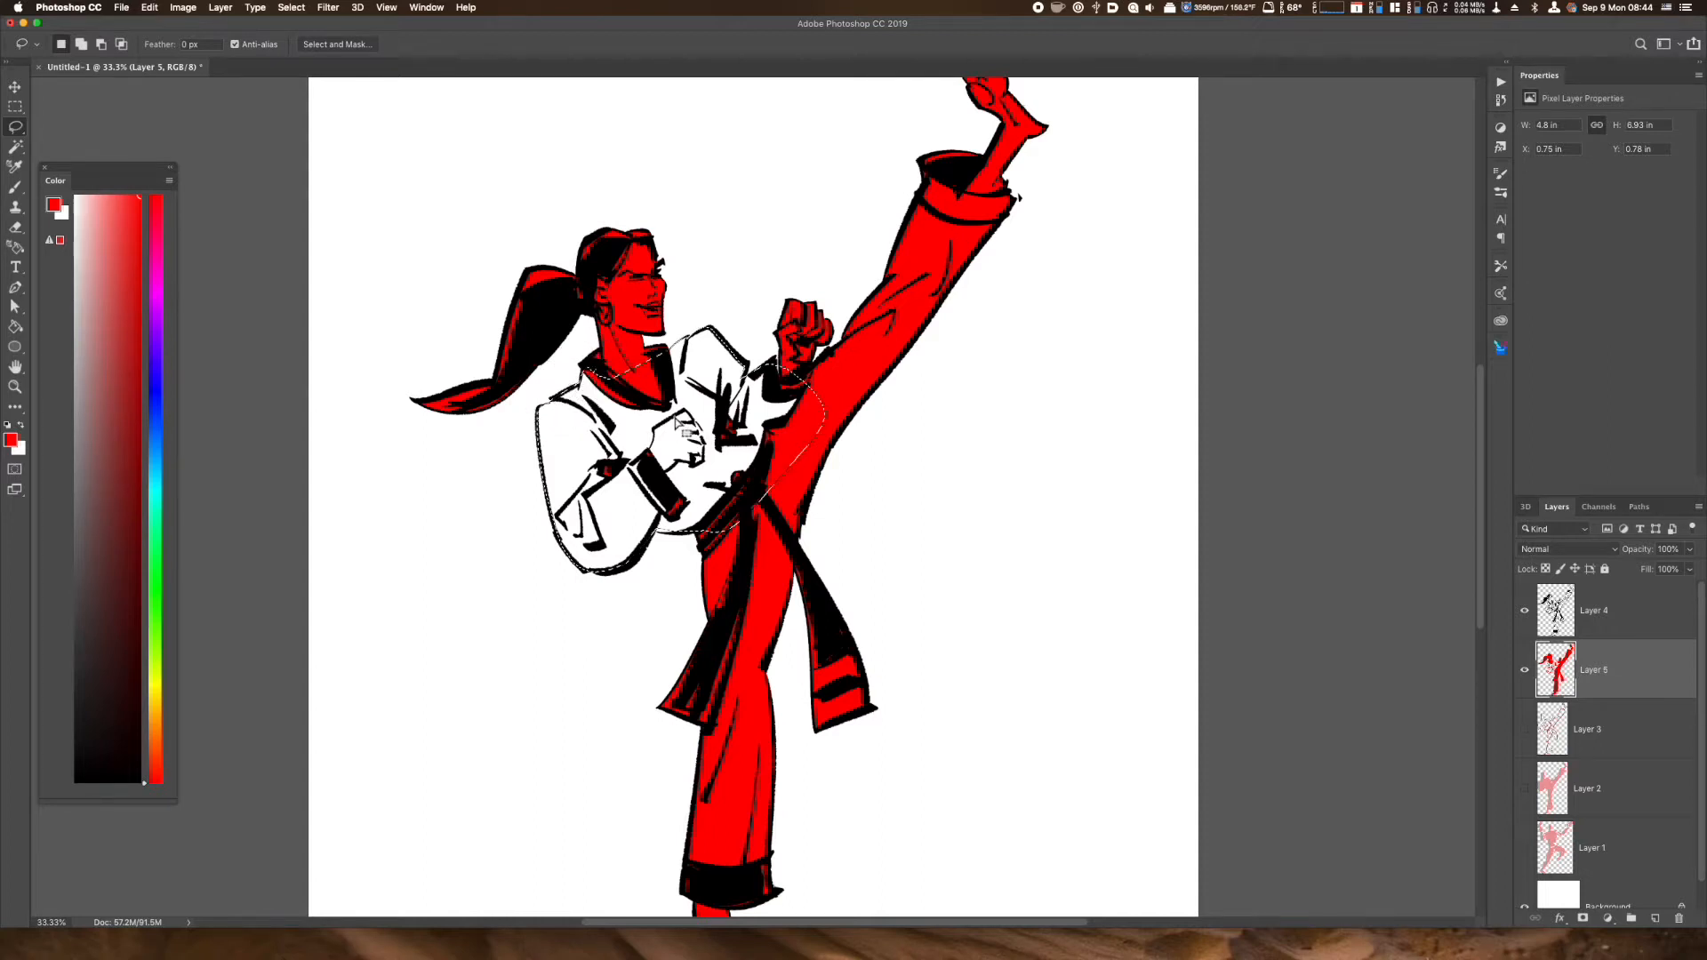
pyautogui.hotkey('alt', 'BackSpace')
pyautogui.press('super+d')
pyautogui.moveTo(686, 522)
pyautogui.mouseDown()
pyautogui.moveTo(645, 528)
pyautogui.moveTo(691, 520)
pyautogui.mouseUp()
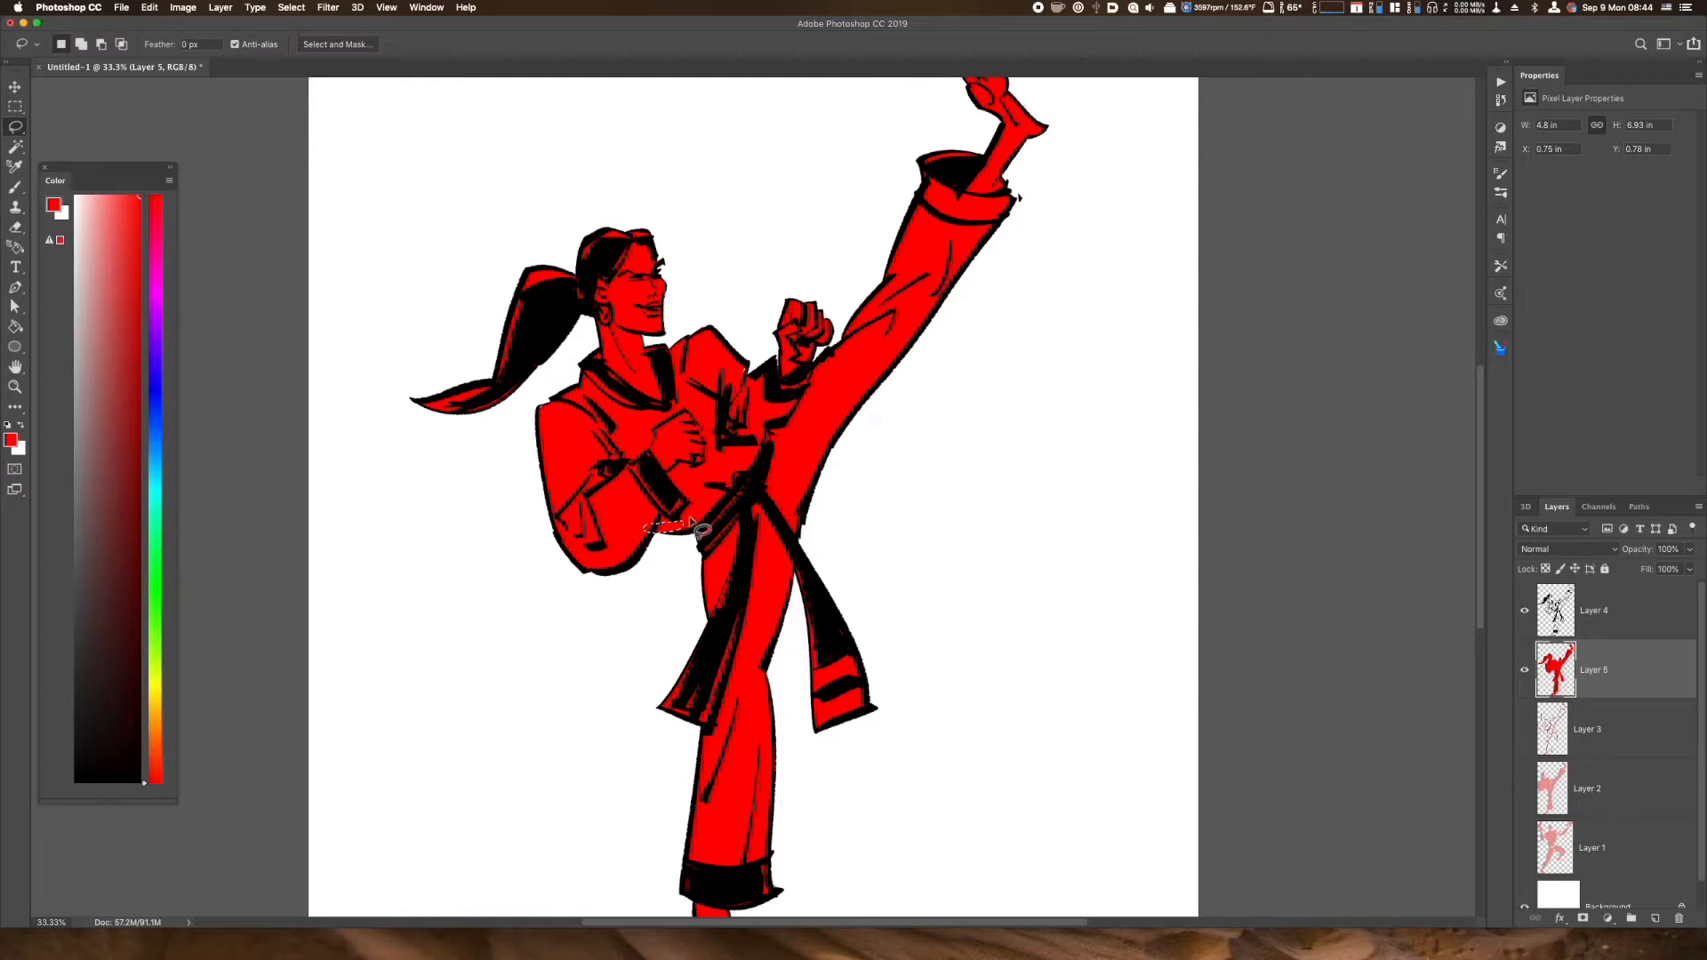
pyautogui.press('super+minus')
# Select the raised foot, face, neck and standing foot with the Magic Wand and copy them to a new layer
pyautogui.press('w')
pyautogui.click(763, 576)
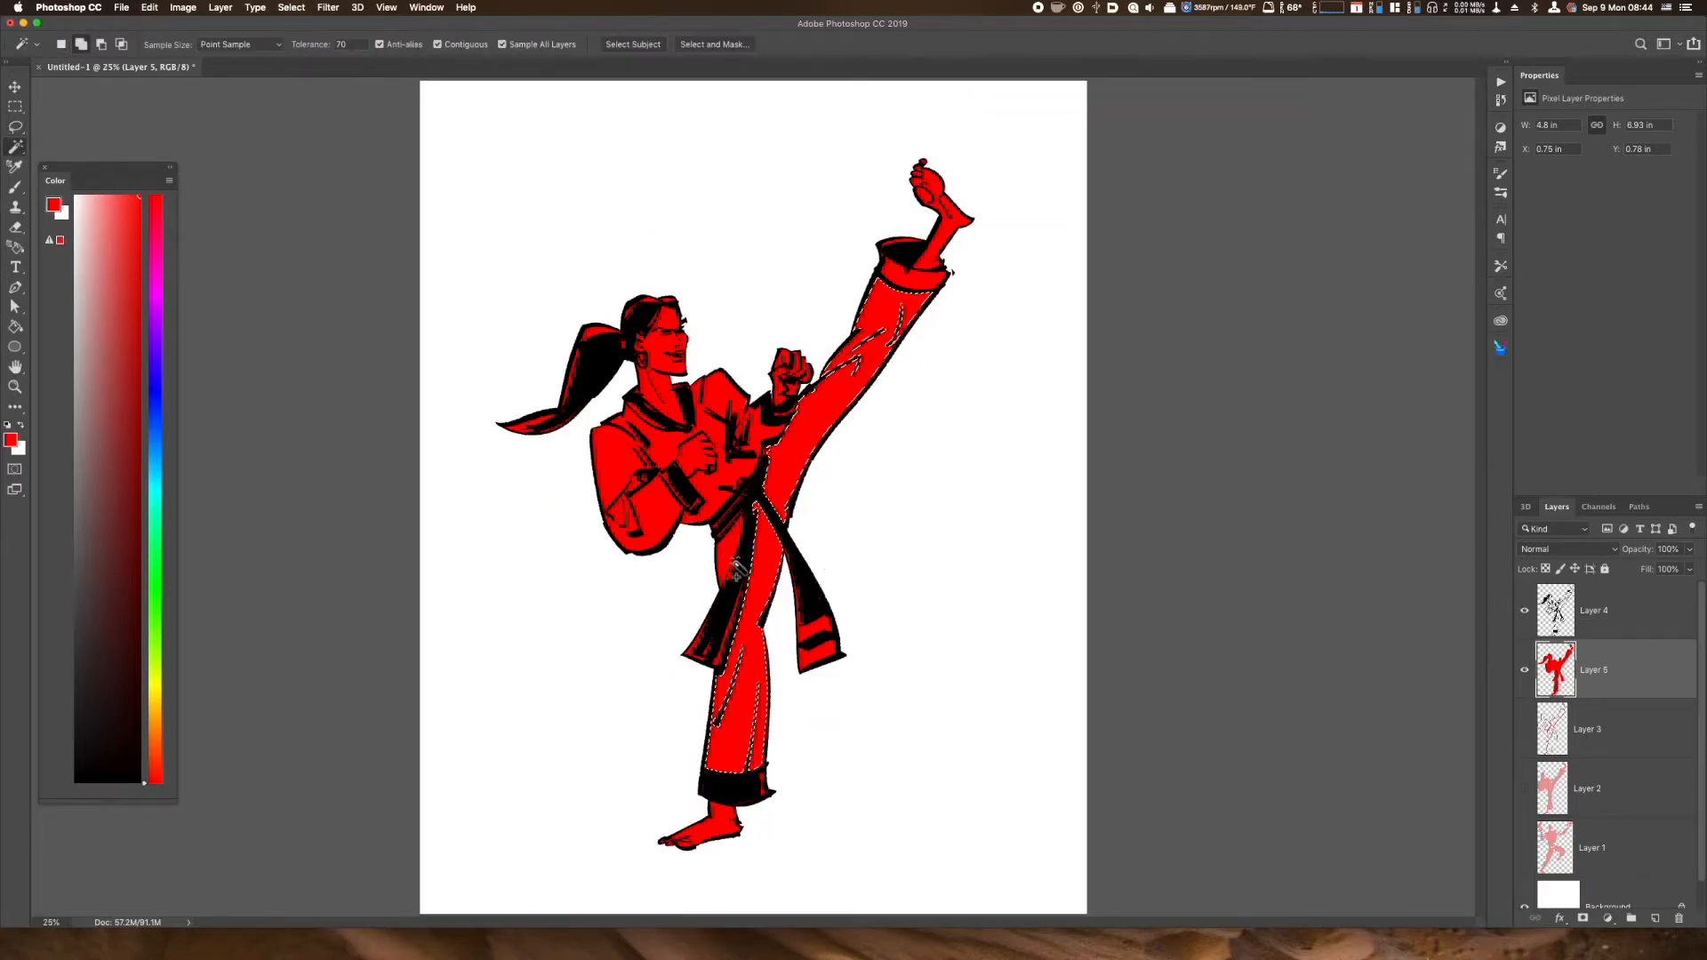
pyautogui.click(931, 214)
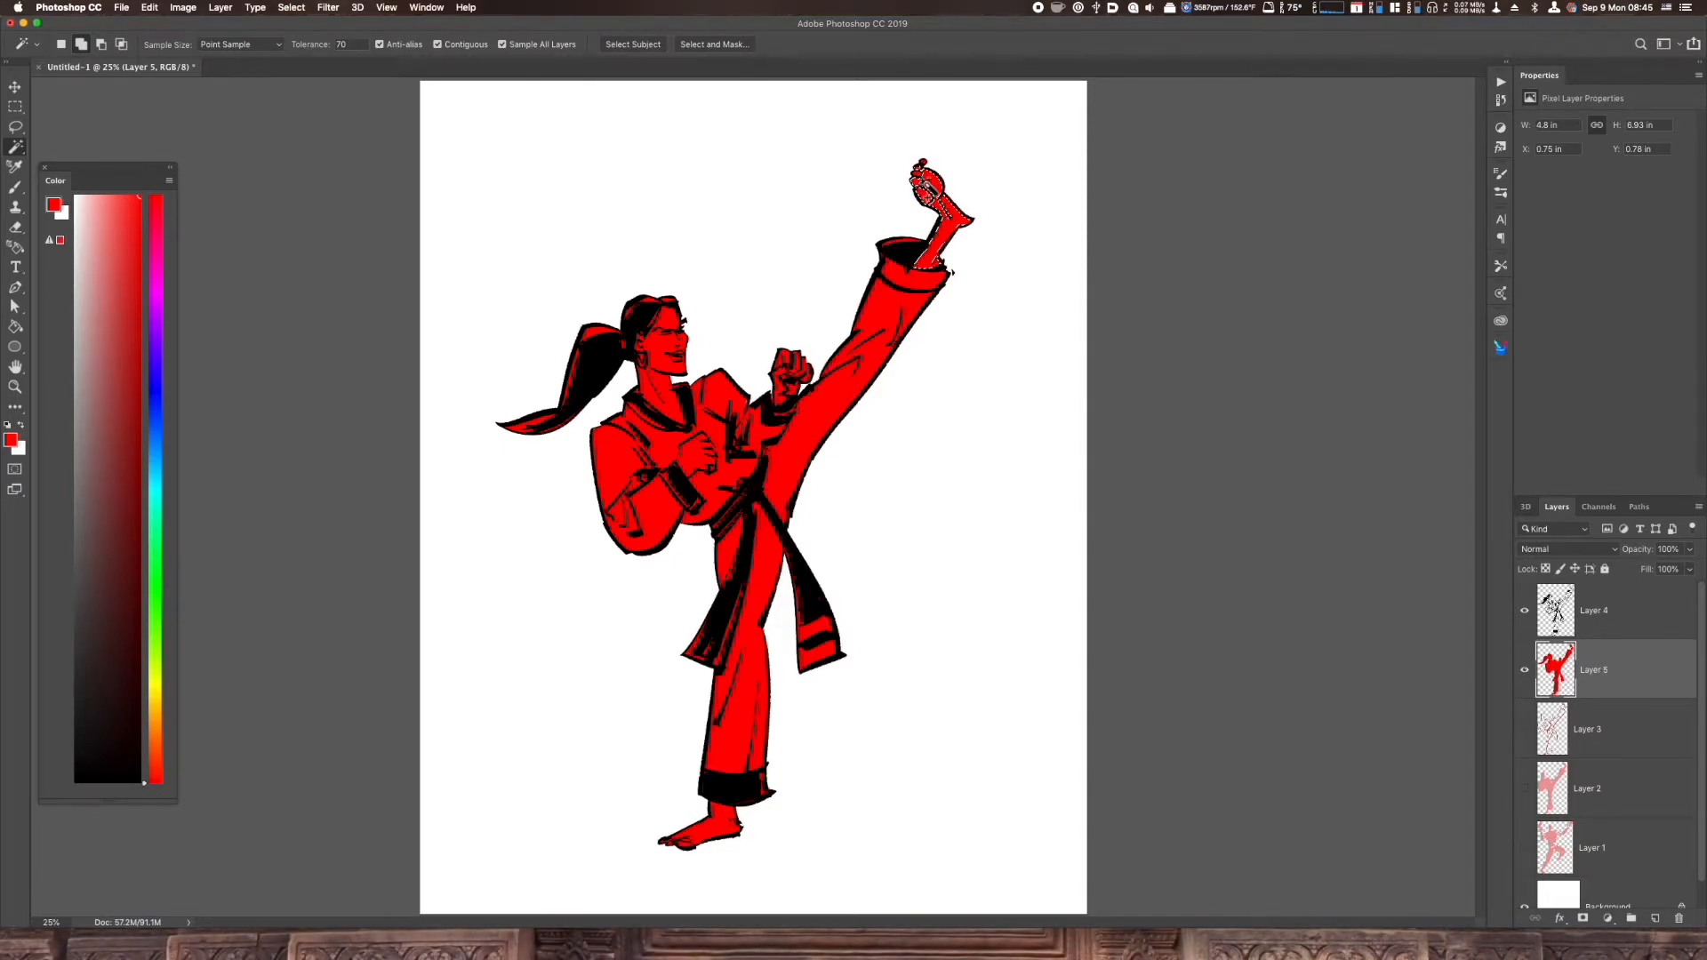
pyautogui.keyDown('shift'); pyautogui.click(674, 382); pyautogui.keyUp('shift')
pyautogui.keyDown('shift'); pyautogui.click(692, 843); pyautogui.keyUp('shift')
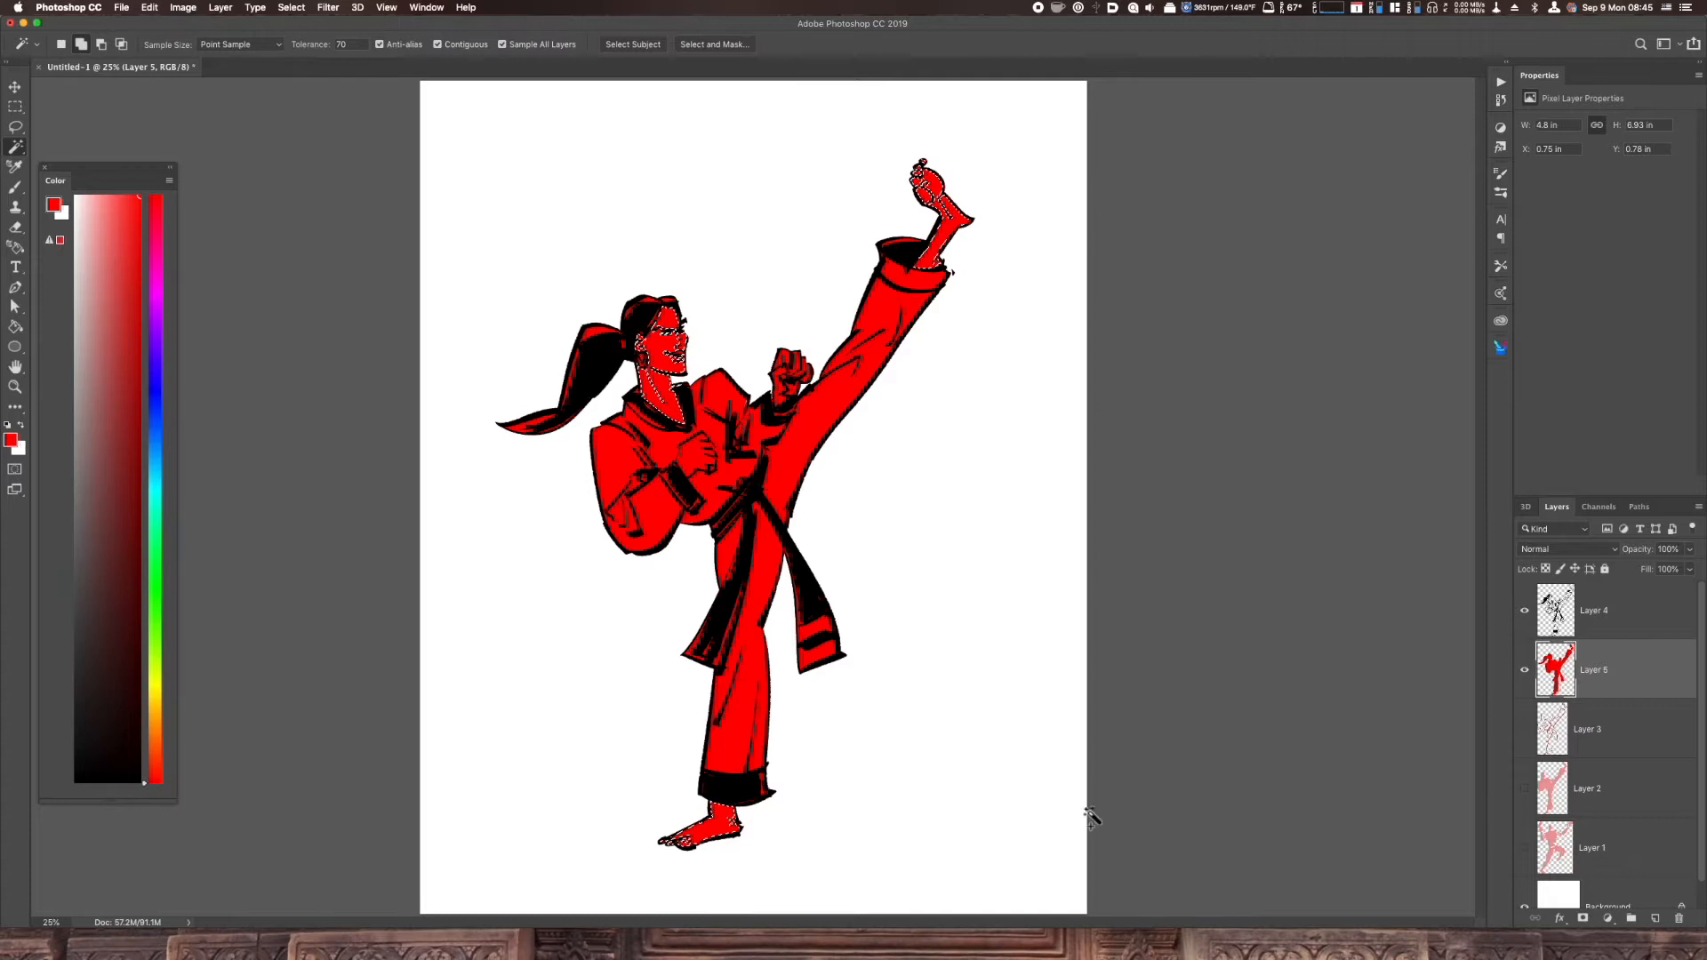
pyautogui.hotkey('ctrl', 'j')
# Raise the copied skin areas' Lightness with Hue/Saturation to turn them light pink
pyautogui.hotkey('ctrl', 'u')
pyautogui.click(1236, 495)
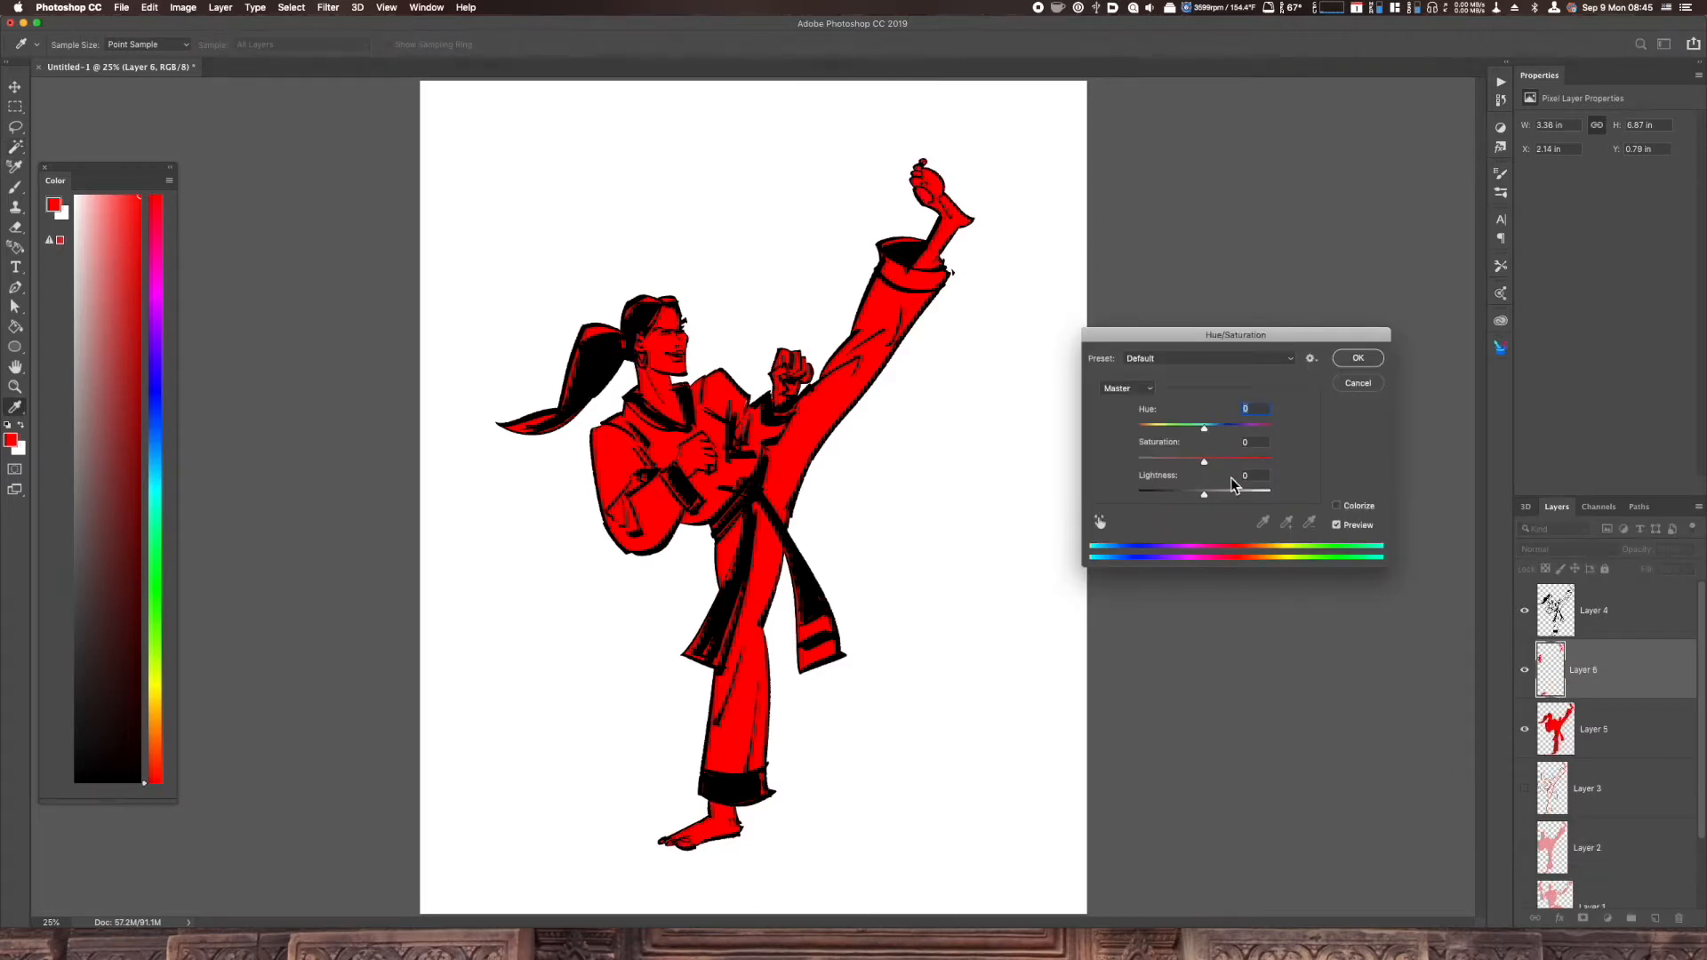
pyautogui.moveTo(1241, 496); pyautogui.dragTo(1244, 501)
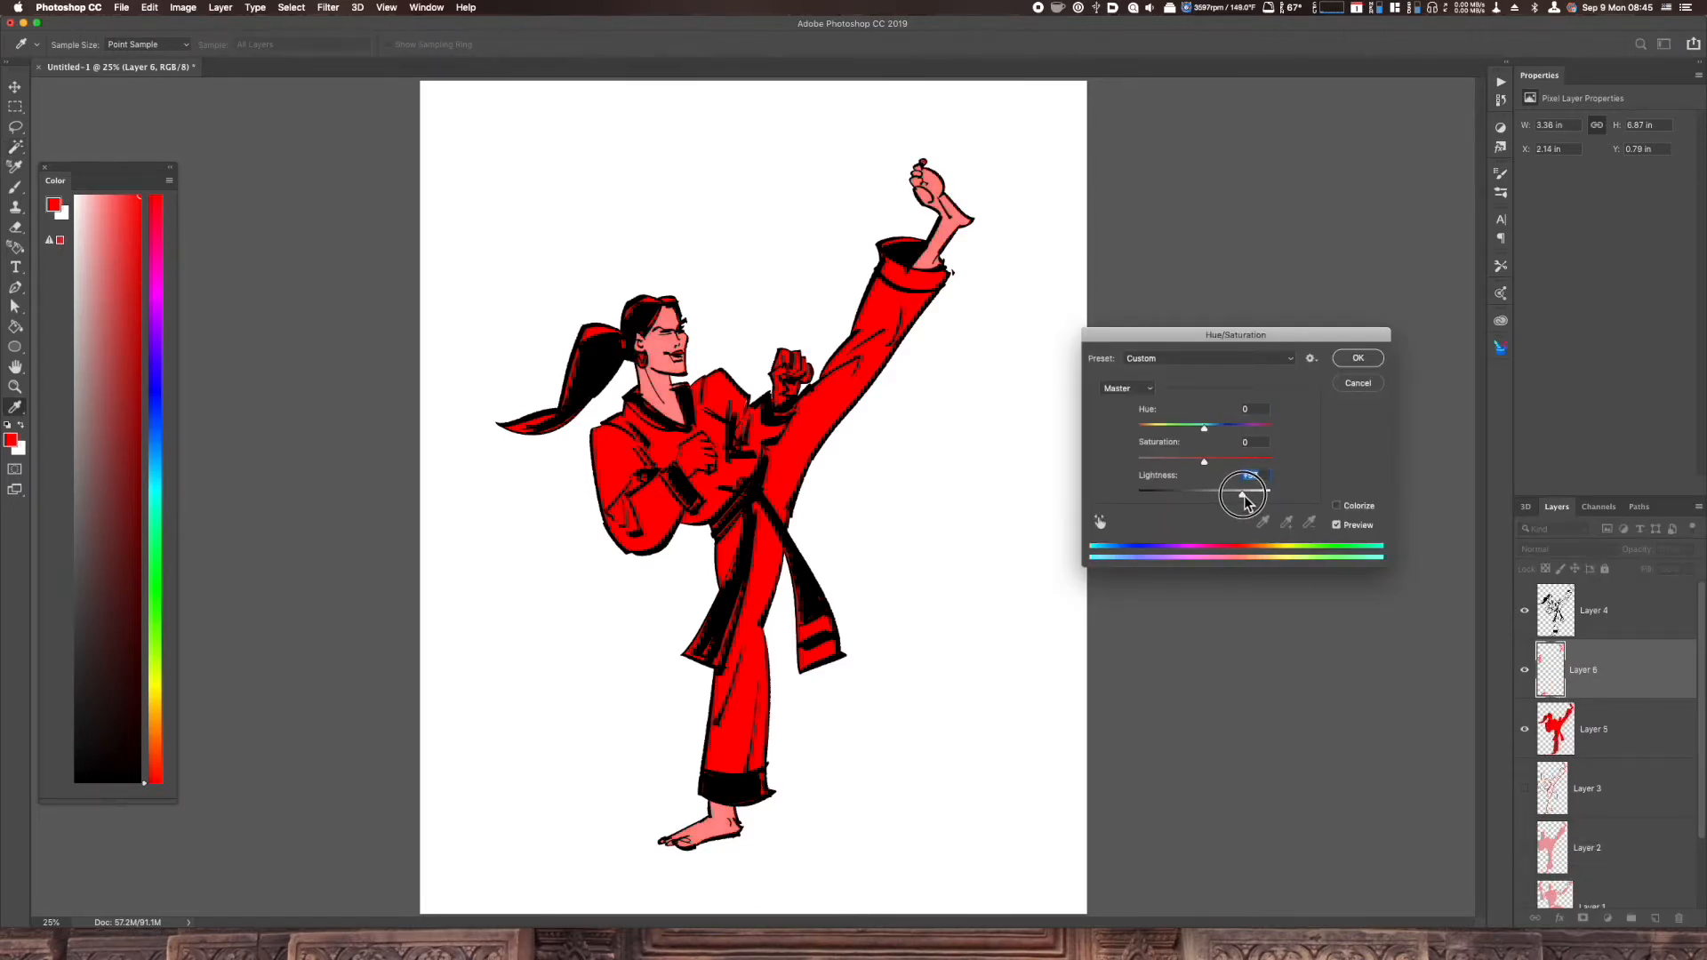
pyautogui.click(1360, 359)
# Select the raised fist and fill it with the light pink sampled from the skin on Layer 6
pyautogui.click(789, 366)
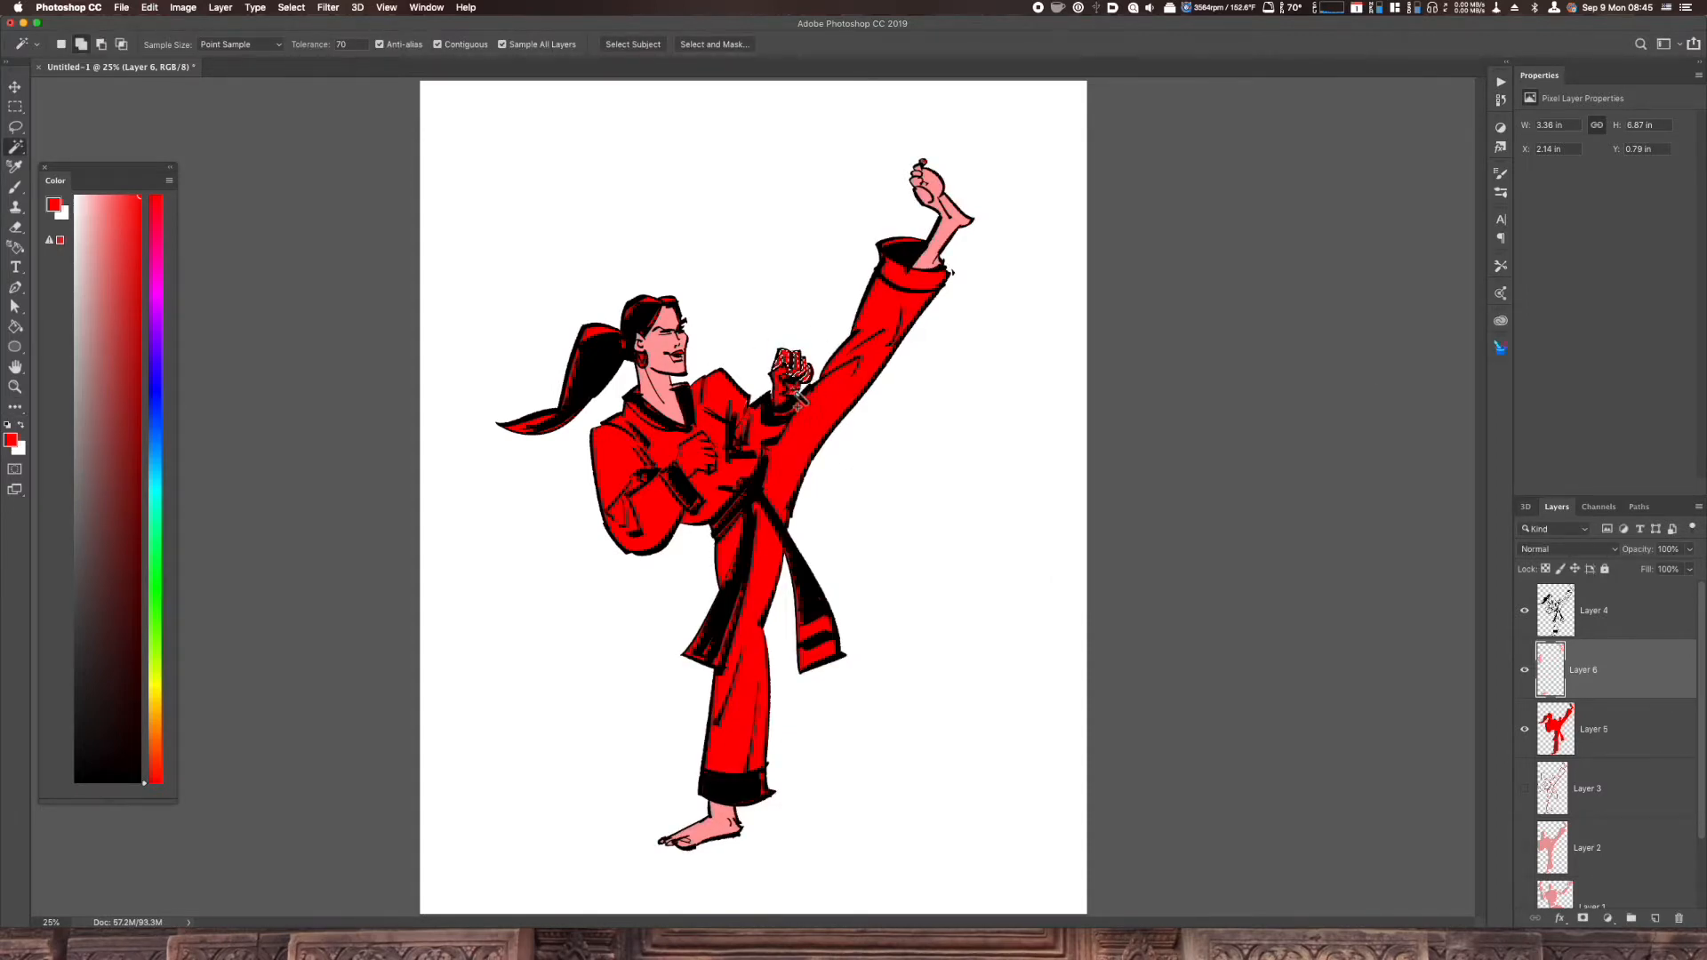
pyautogui.press('i')
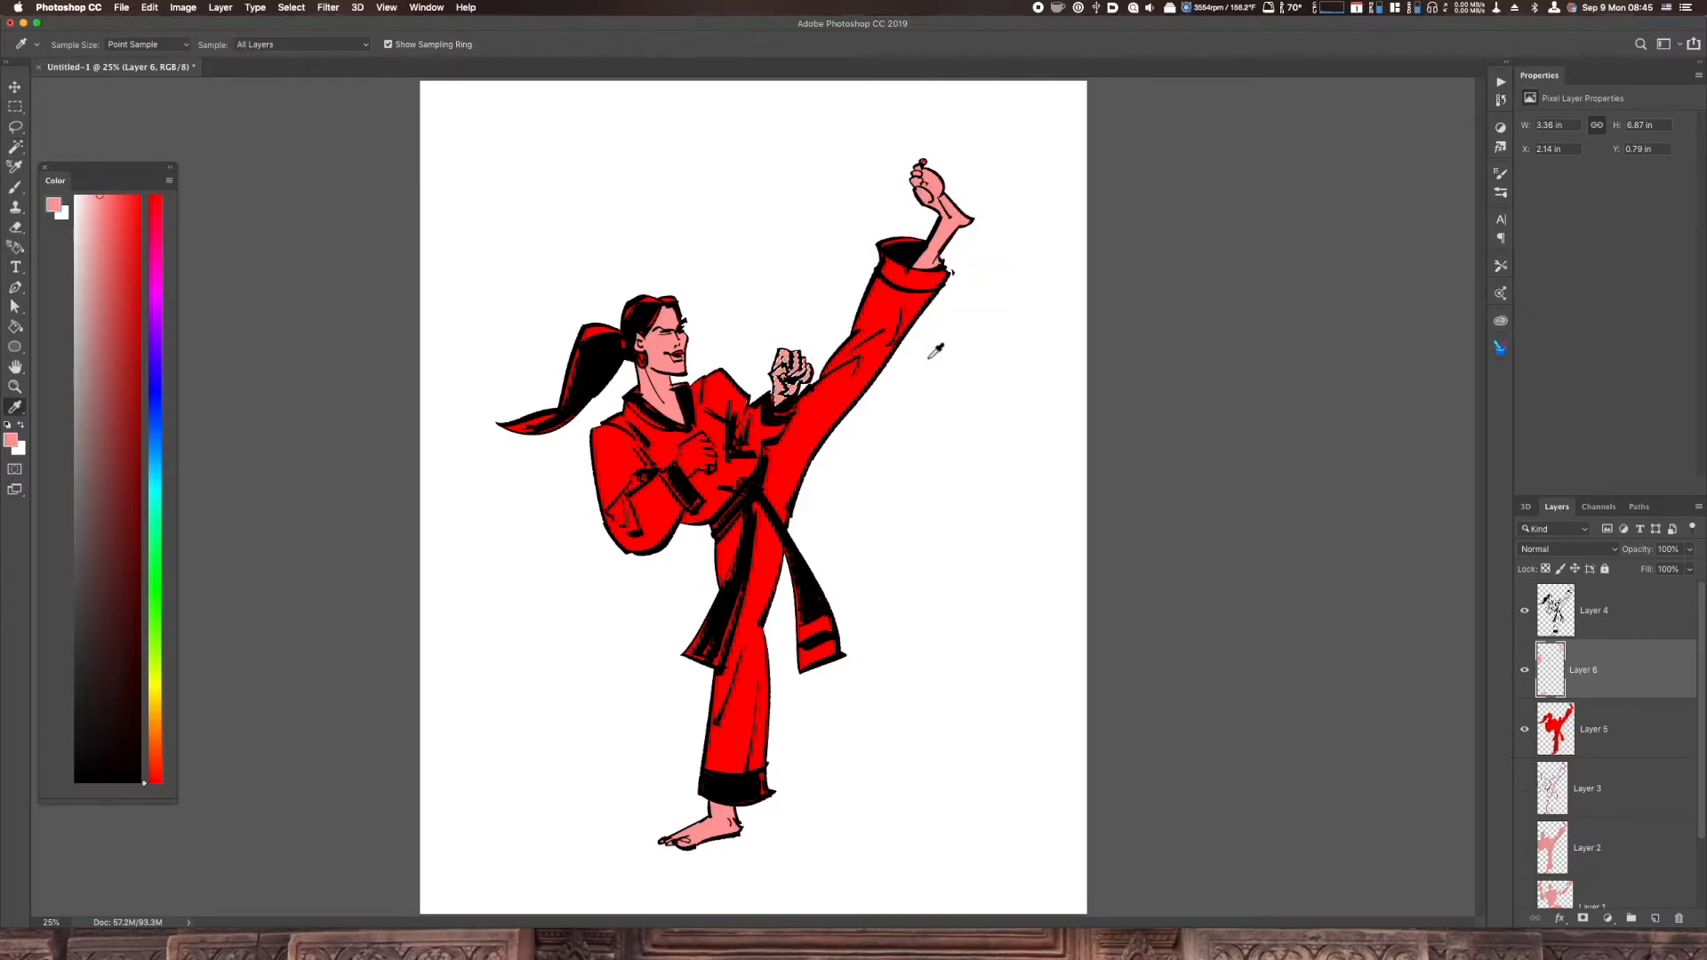
# Select the raised trouser leg's cuff and fill it with sampled black on Layer 4
pyautogui.press('w')
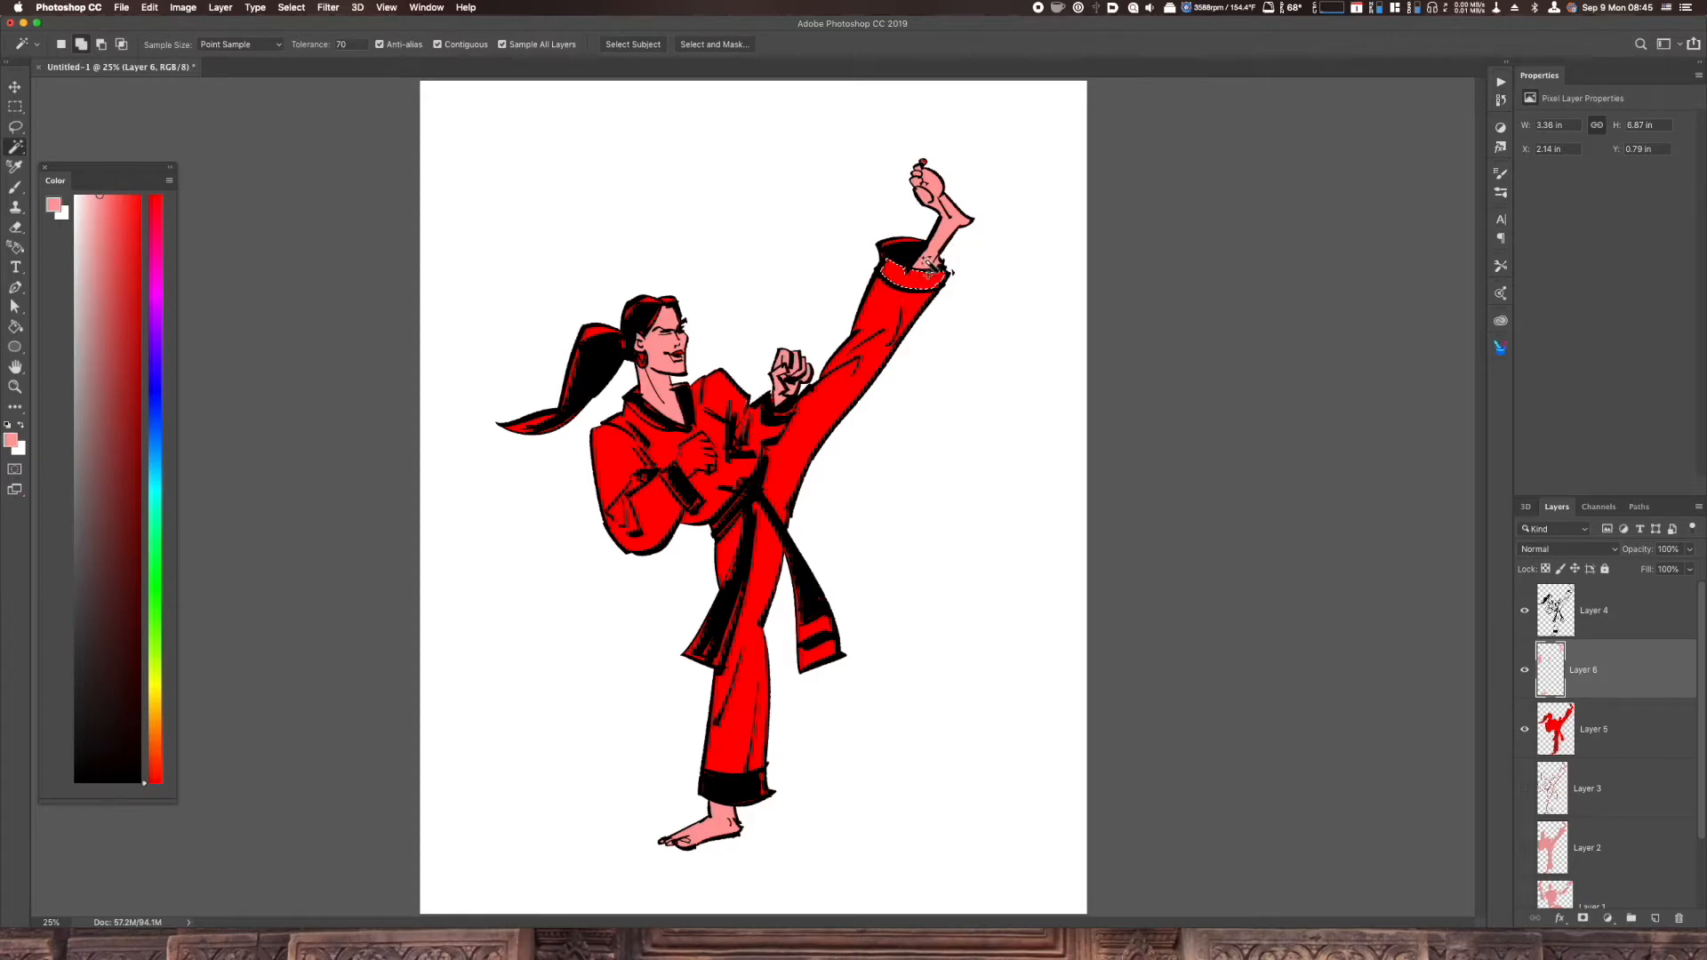
pyautogui.click(1638, 617)
pyautogui.press('i')
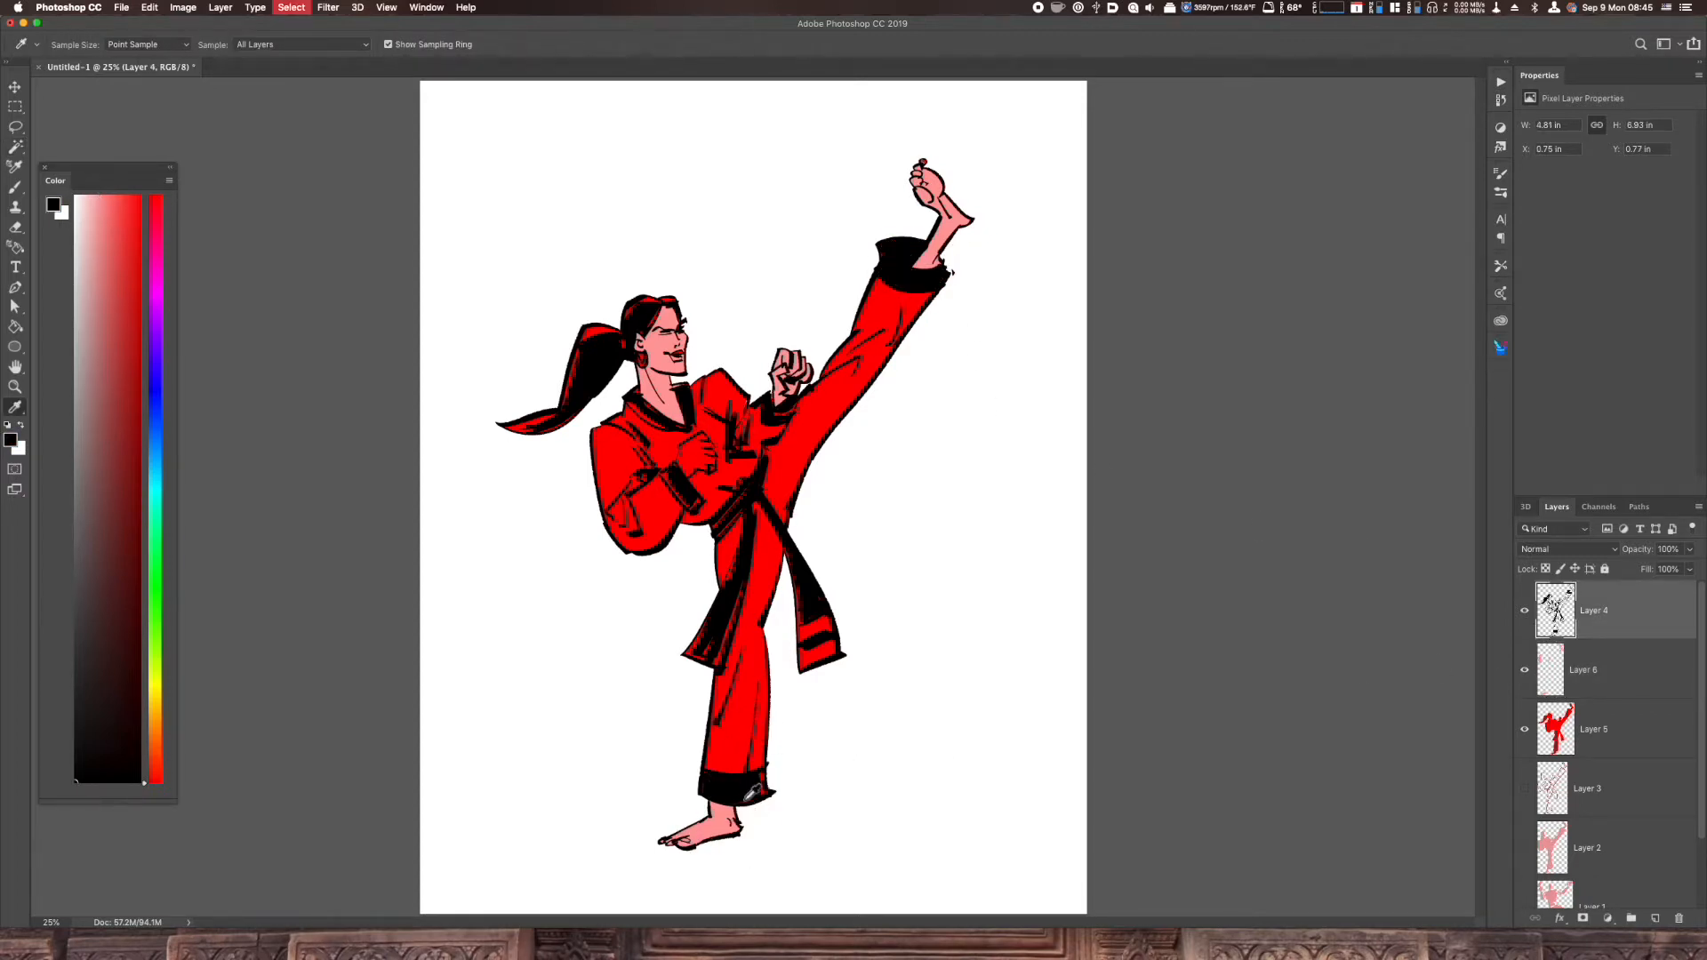
# Select the trousers on Layer 5, copy them to a new layer, and raise its Lightness with Hue/Saturation to medium pink
pyautogui.press('w')
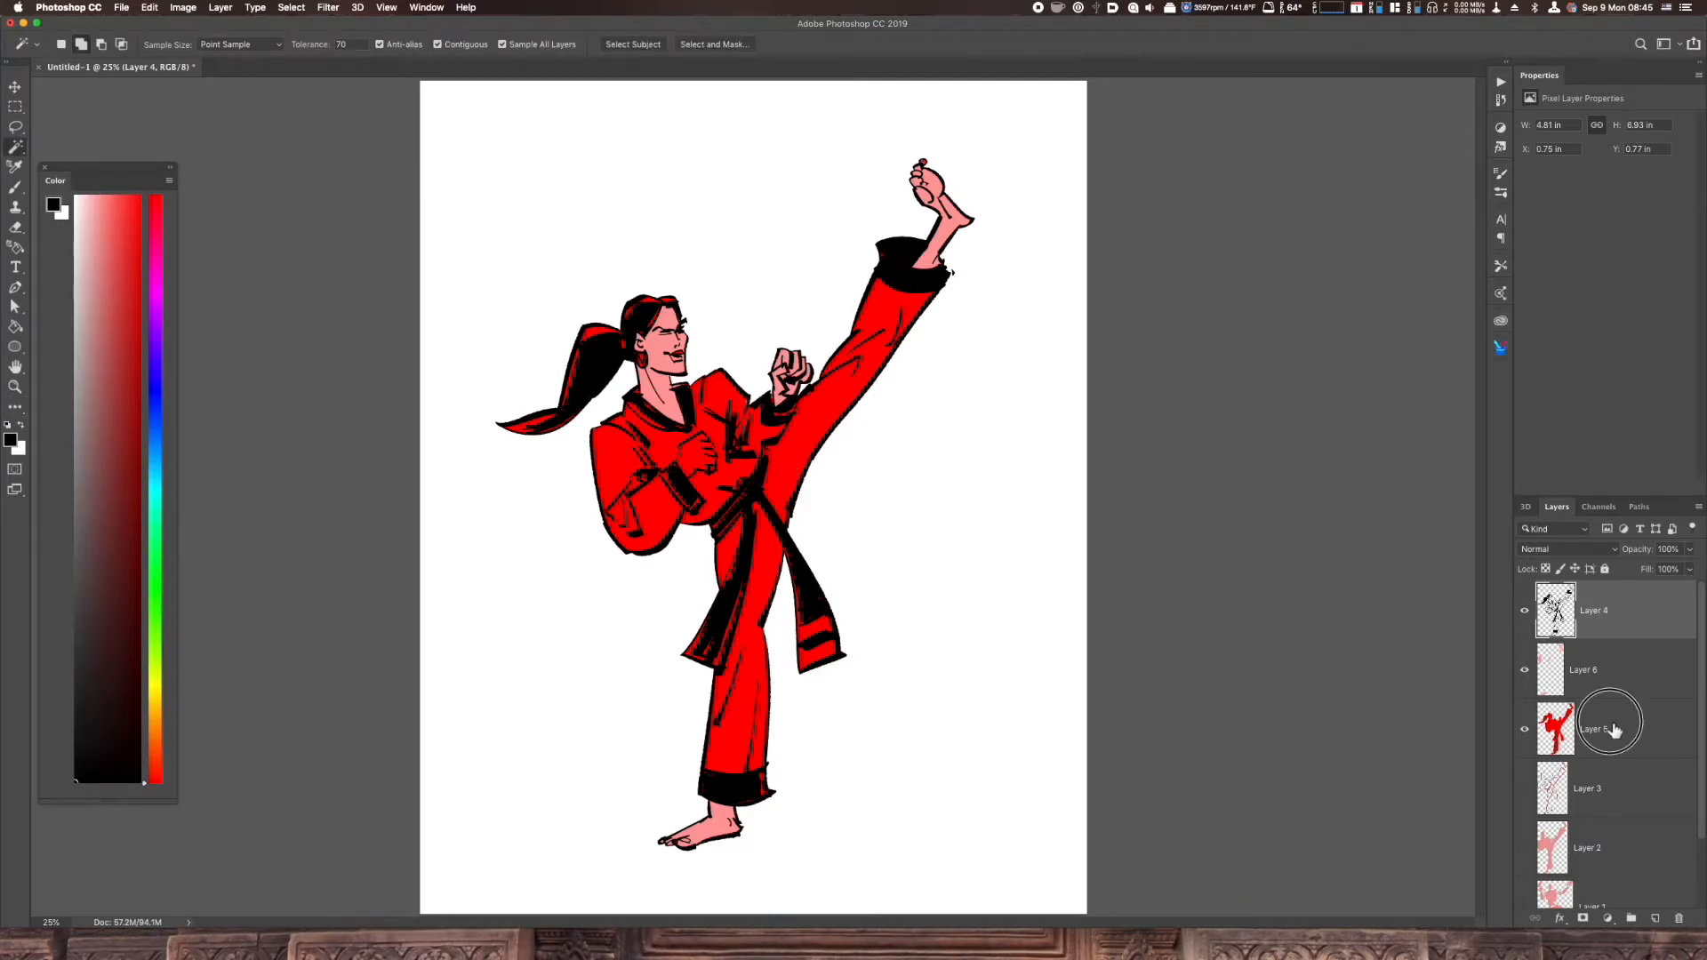
pyautogui.click(1615, 729)
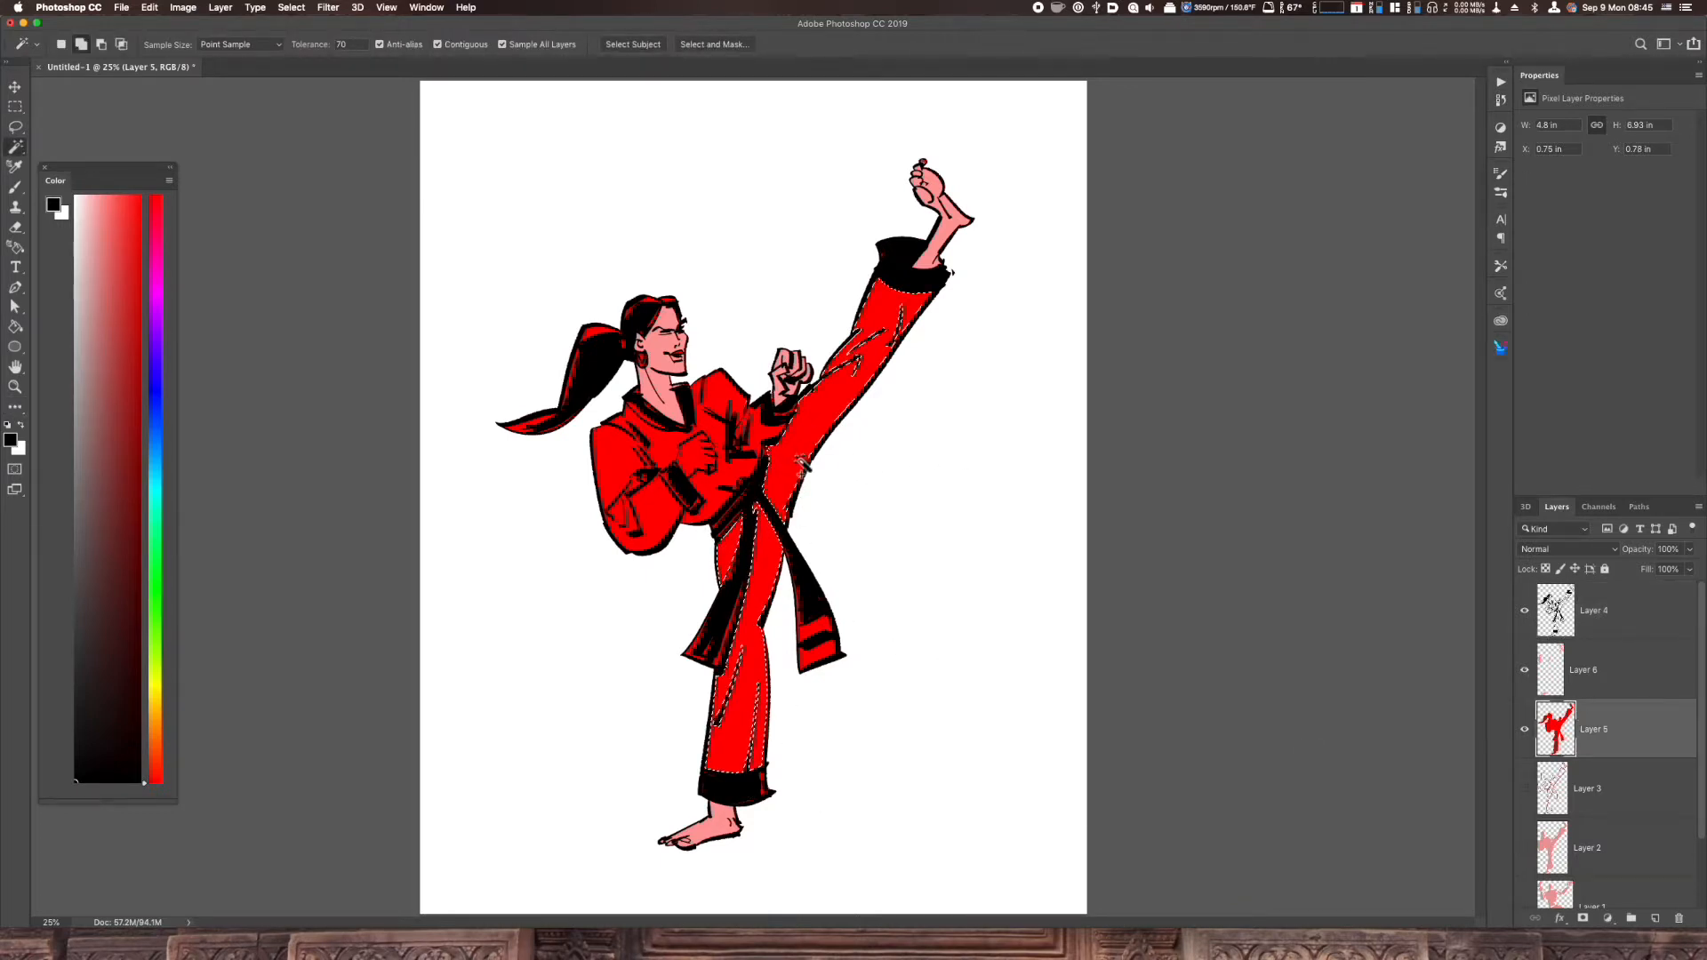
pyautogui.hotkey('ctrl', 'j')
pyautogui.hotkey('ctrl', 'u')
pyautogui.moveTo(1204, 491); pyautogui.dragTo(1239, 502)
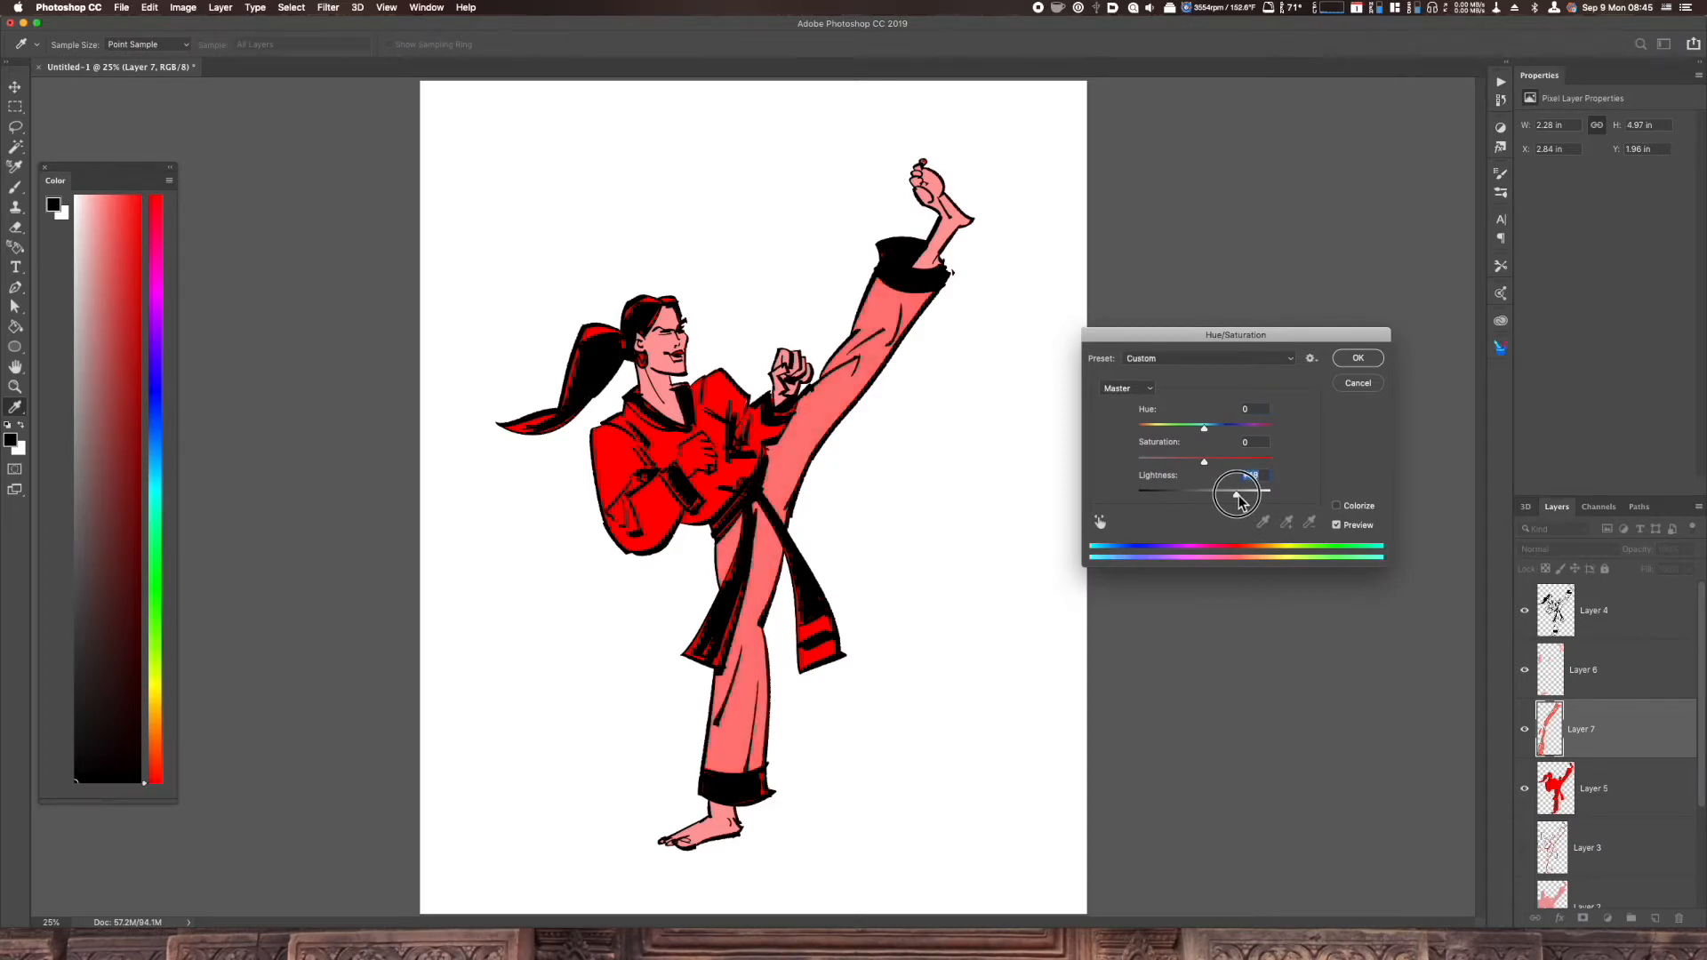
pyautogui.click(1359, 359)
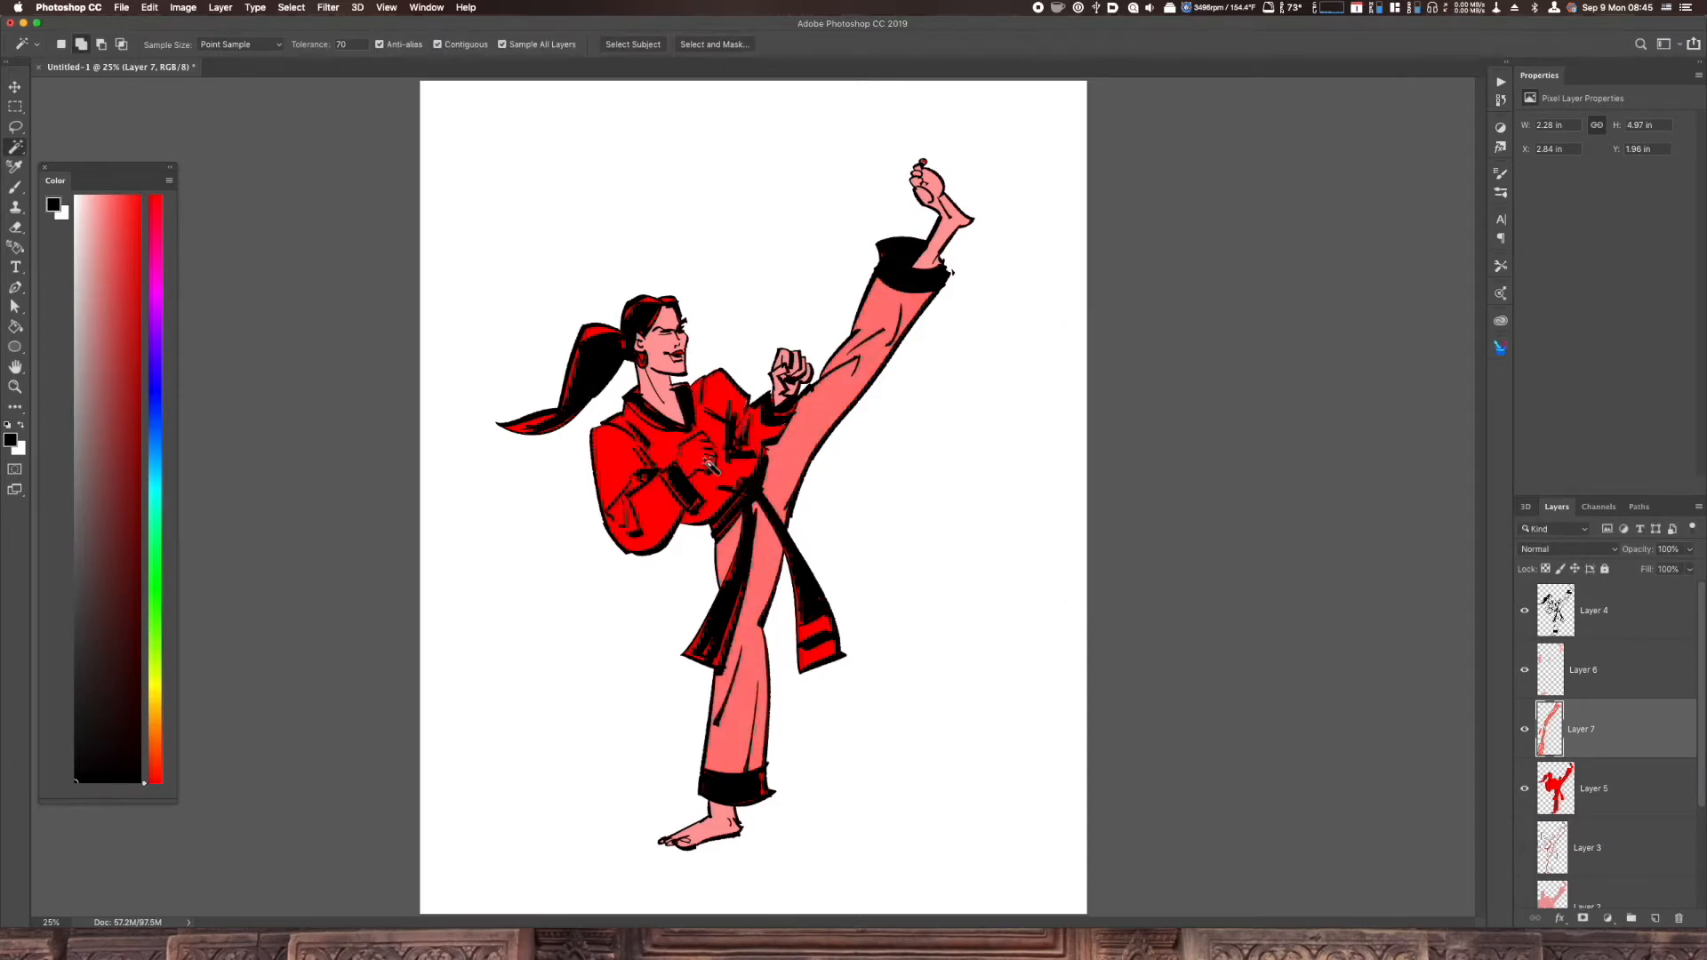
# Select the lower fist and fill it with light pink sampled from the skin on Layer 7
pyautogui.press('super+plus')
pyautogui.press('i')
pyautogui.press('l')
pyautogui.moveTo(659, 456)
pyautogui.mouseDown()
pyautogui.moveTo(687, 411)
pyautogui.moveTo(701, 453)
pyautogui.moveTo(667, 482)
pyautogui.mouseUp()
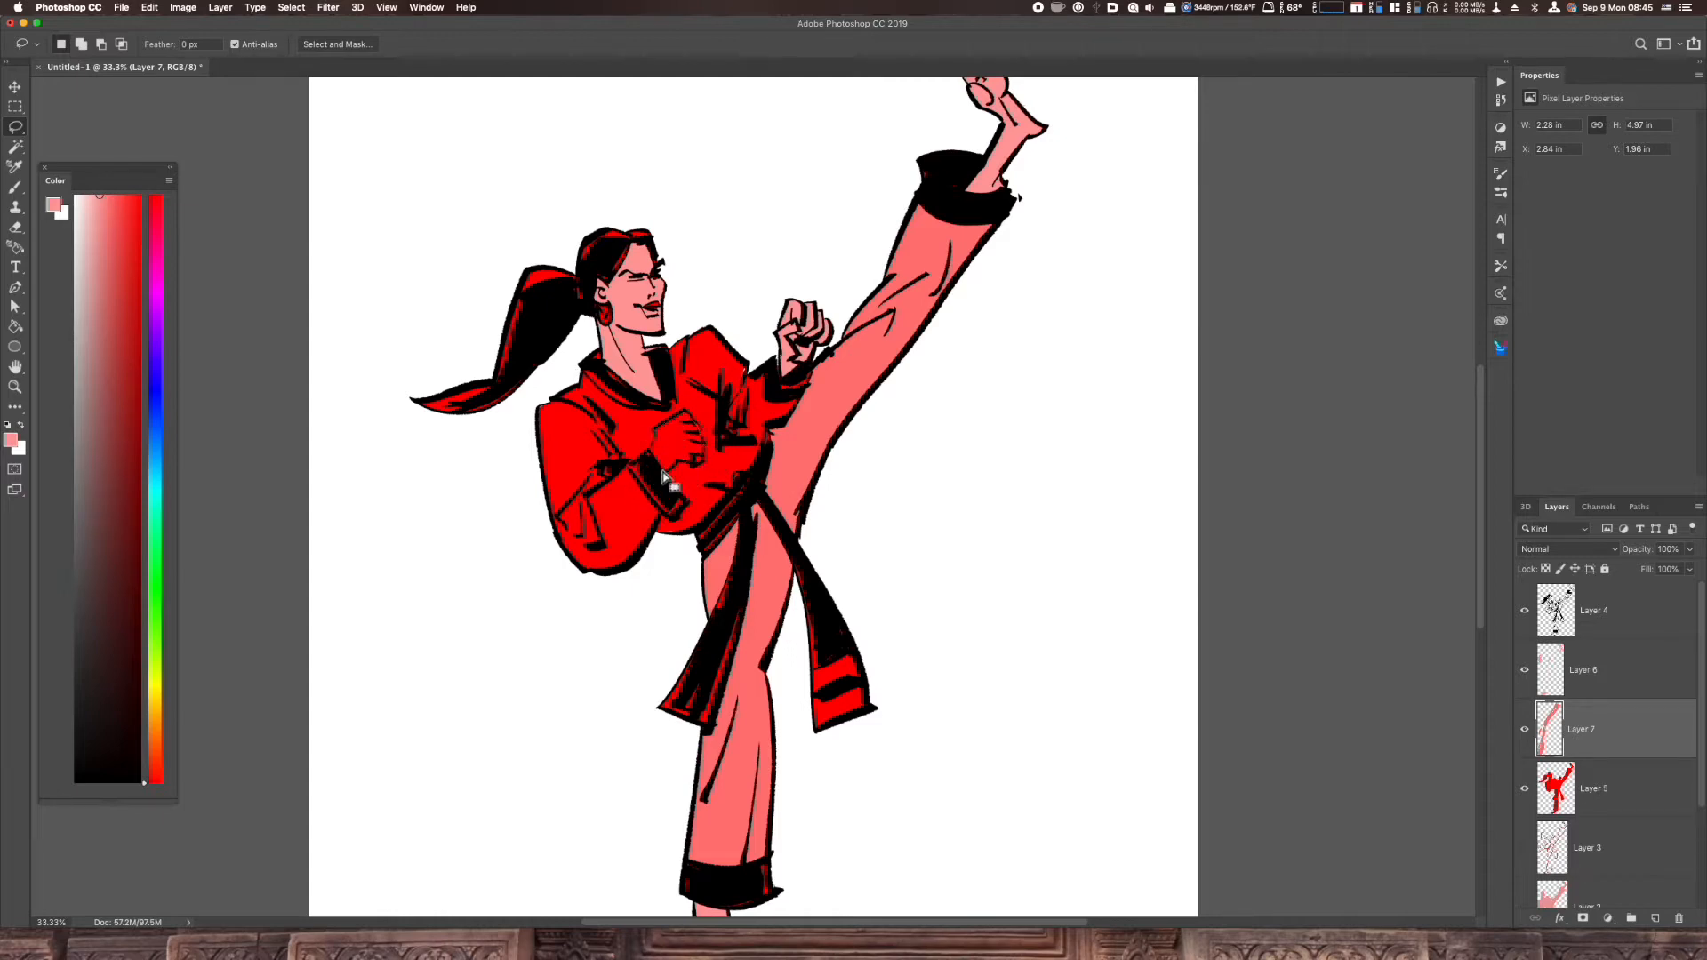
pyautogui.hotkey('alt', 'BackSpace')
pyautogui.hotkey('ctrl', 'd')
# Select the jacket on Layer 5, copy it to a new layer, and recolour it dark orange with Hue +15 and reduced Lightness
pyautogui.press('w')
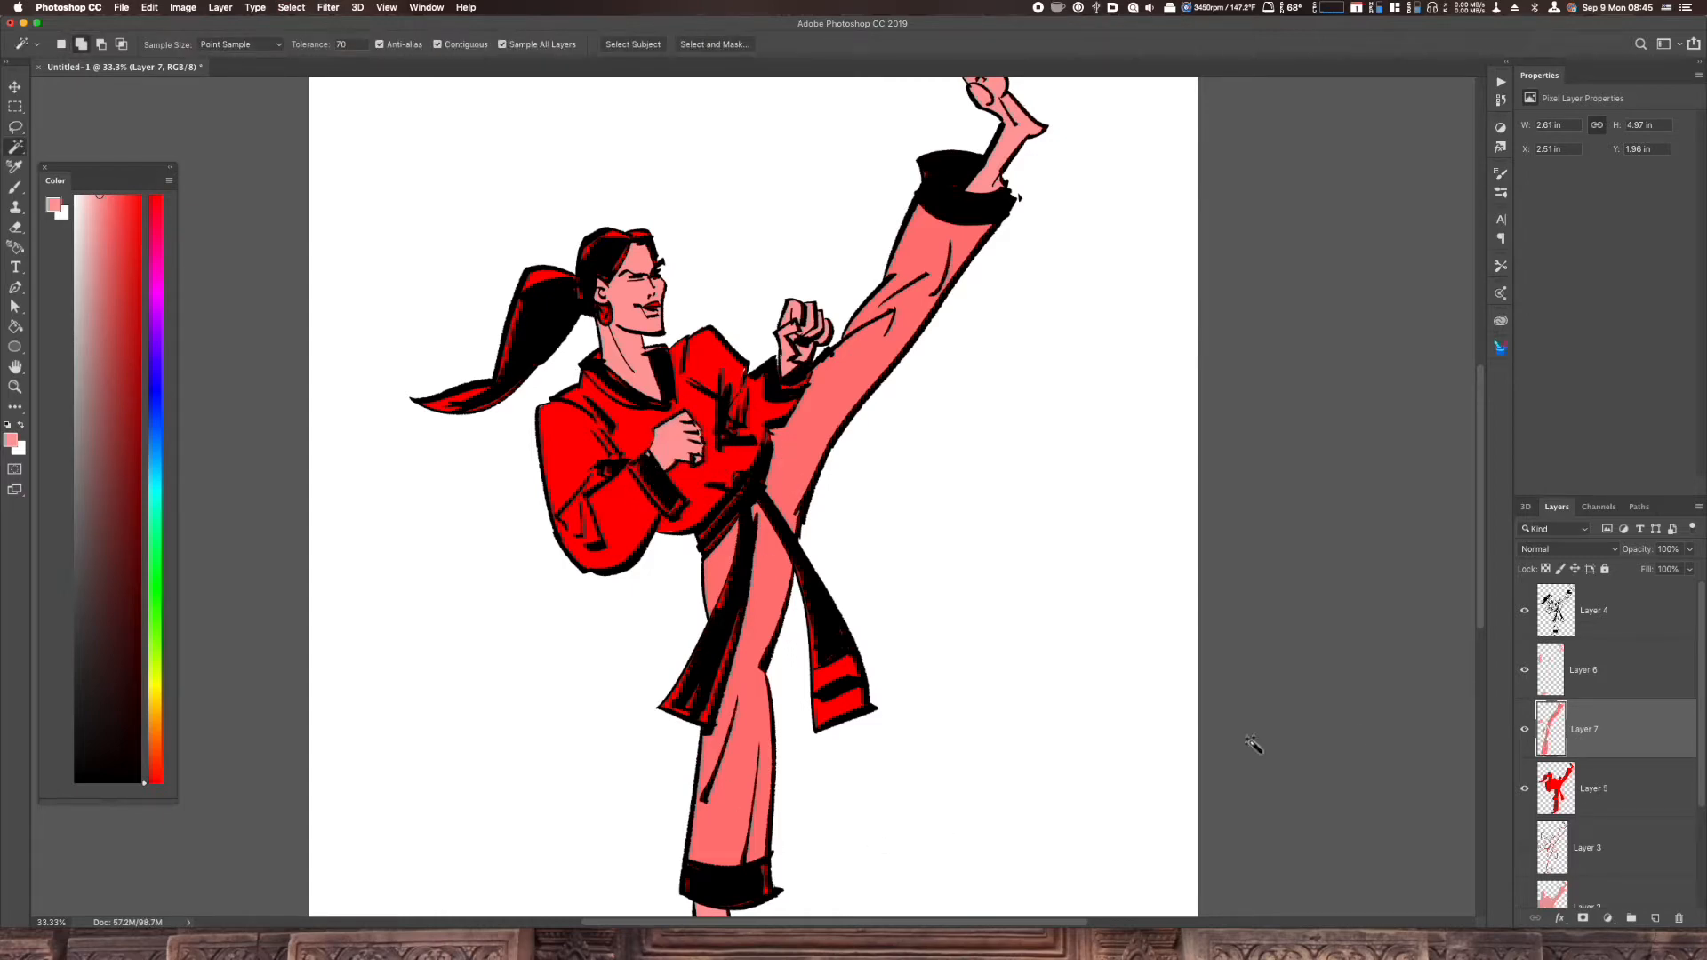
pyautogui.click(1584, 770)
pyautogui.click(631, 429)
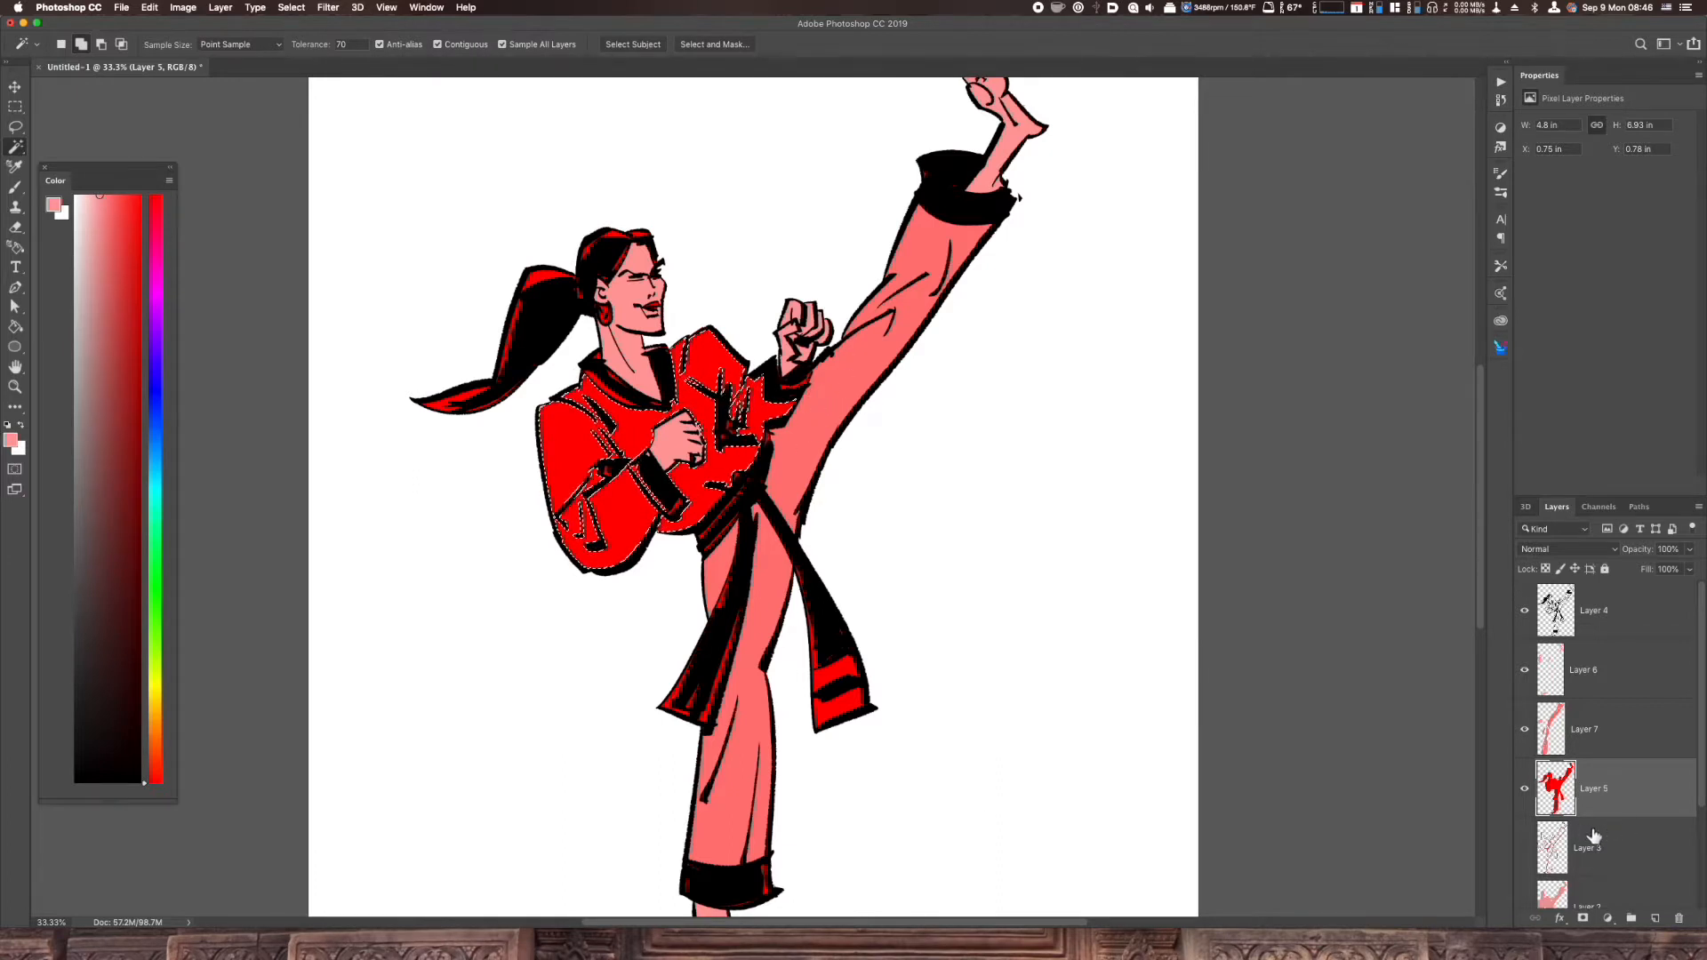
pyautogui.hotkey('ctrl', 'j')
pyautogui.hotkey('ctrl', 'u')
pyautogui.moveTo(1203, 427); pyautogui.dragTo(1196, 495)
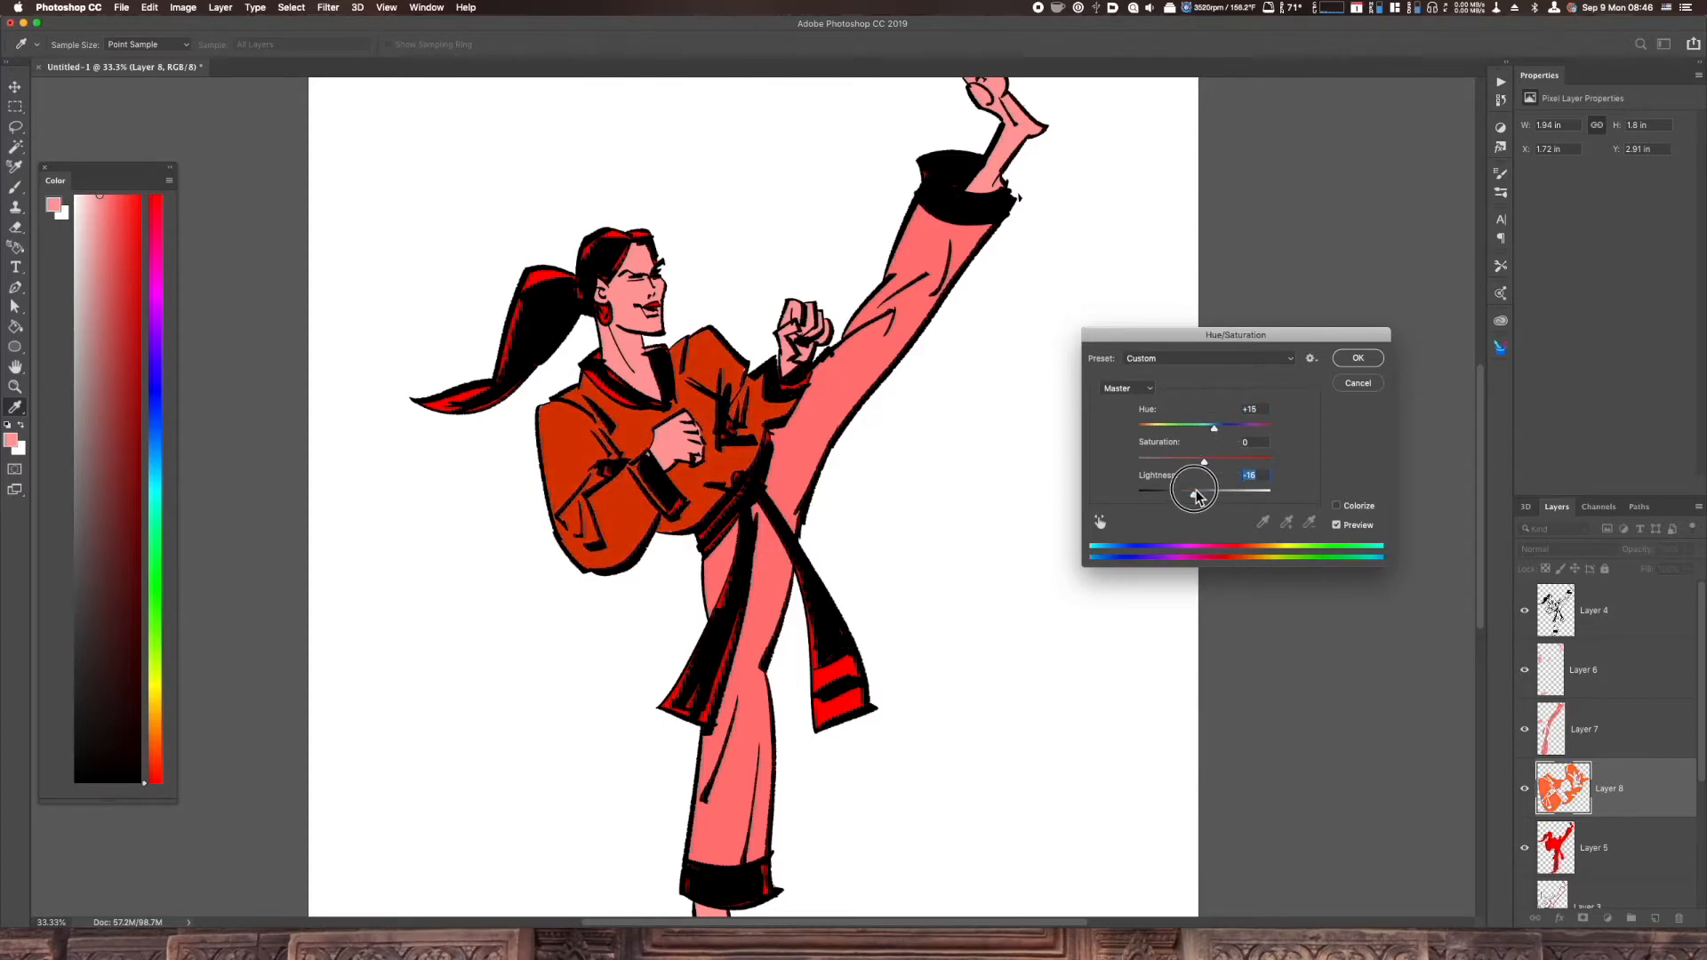
pyautogui.click(1358, 361)
# Select the lips, colour them reddish pink on a new layer, and move that layer directly beneath Layer 4
pyautogui.press('super+plus')
pyautogui.press('super+plus')
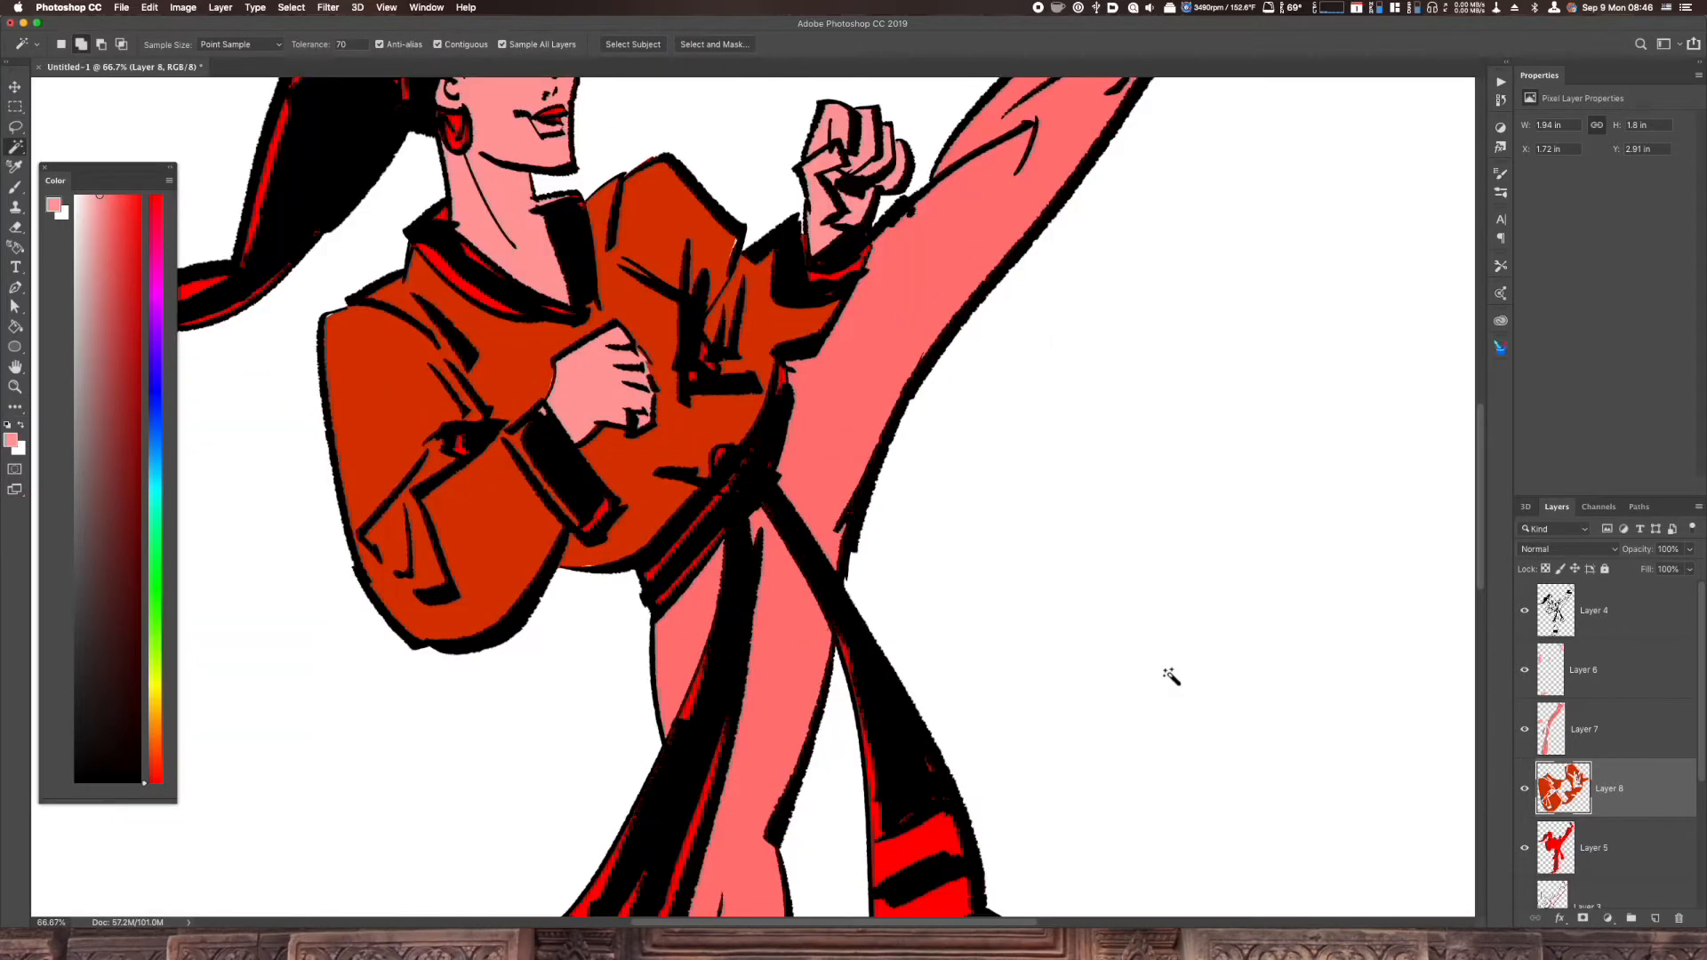
pyautogui.moveTo(979, 537); pyautogui.dragTo(1105, 829)
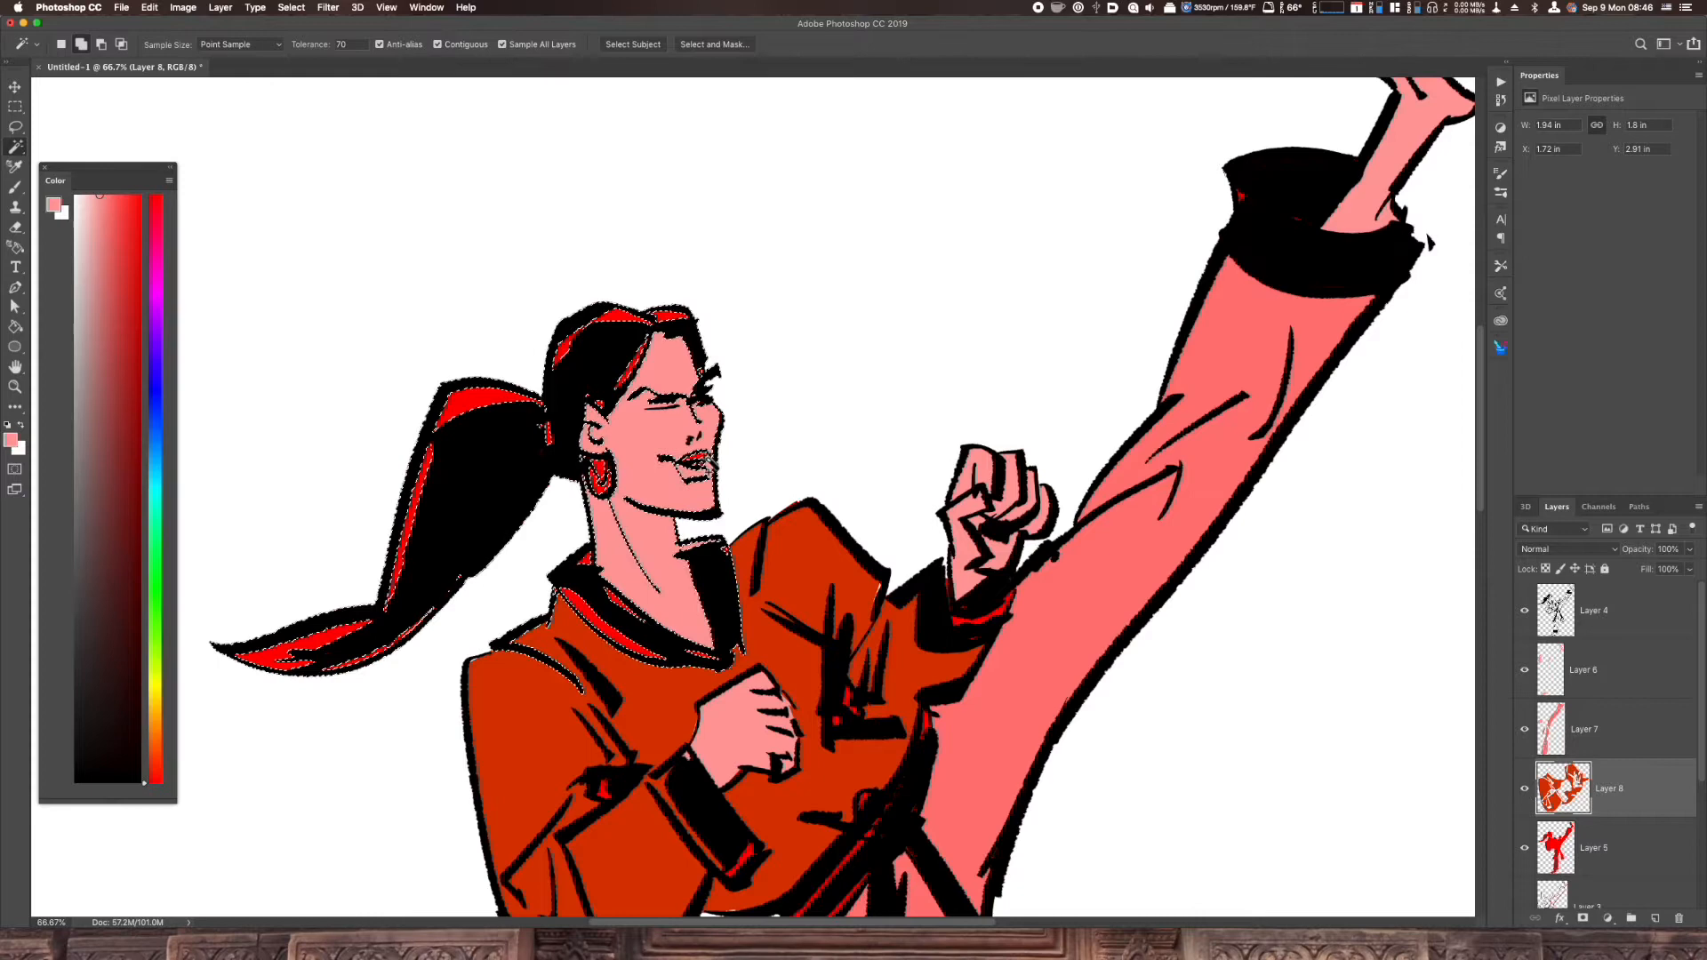
pyautogui.press('l')
pyautogui.moveTo(707, 449)
pyautogui.mouseDown()
pyautogui.moveTo(654, 480)
pyautogui.moveTo(712, 467)
pyautogui.moveTo(697, 493)
pyautogui.moveTo(696, 473)
pyautogui.mouseUp()
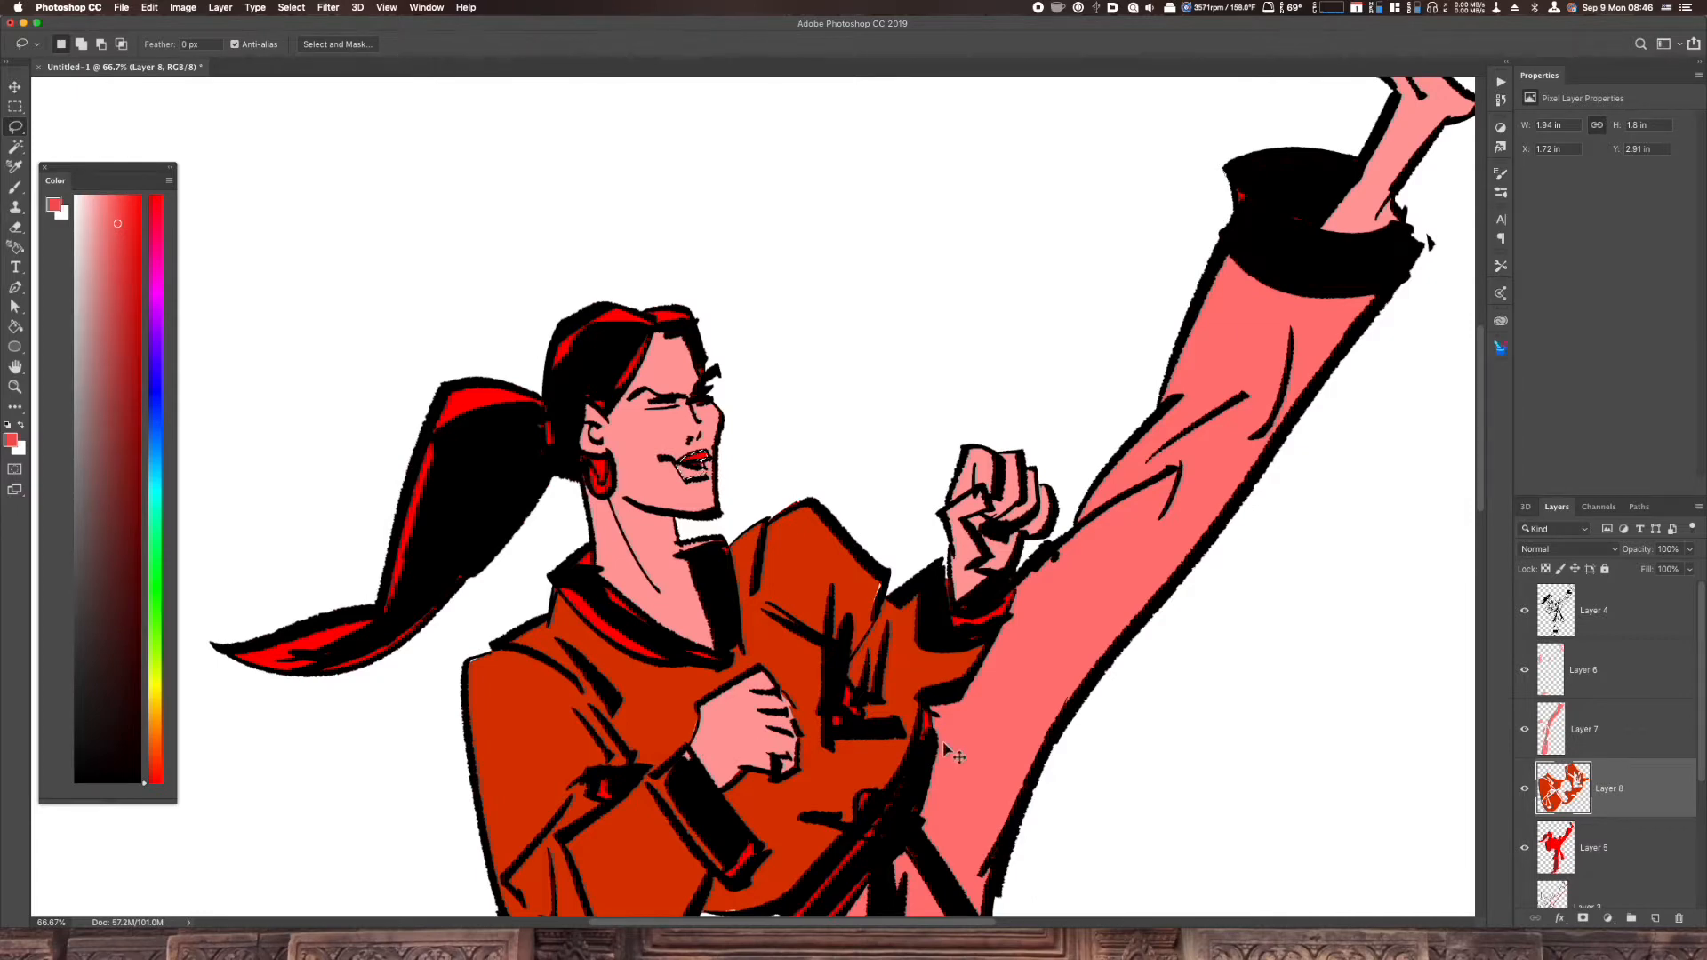
pyautogui.hotkey('ctrl', 'j')
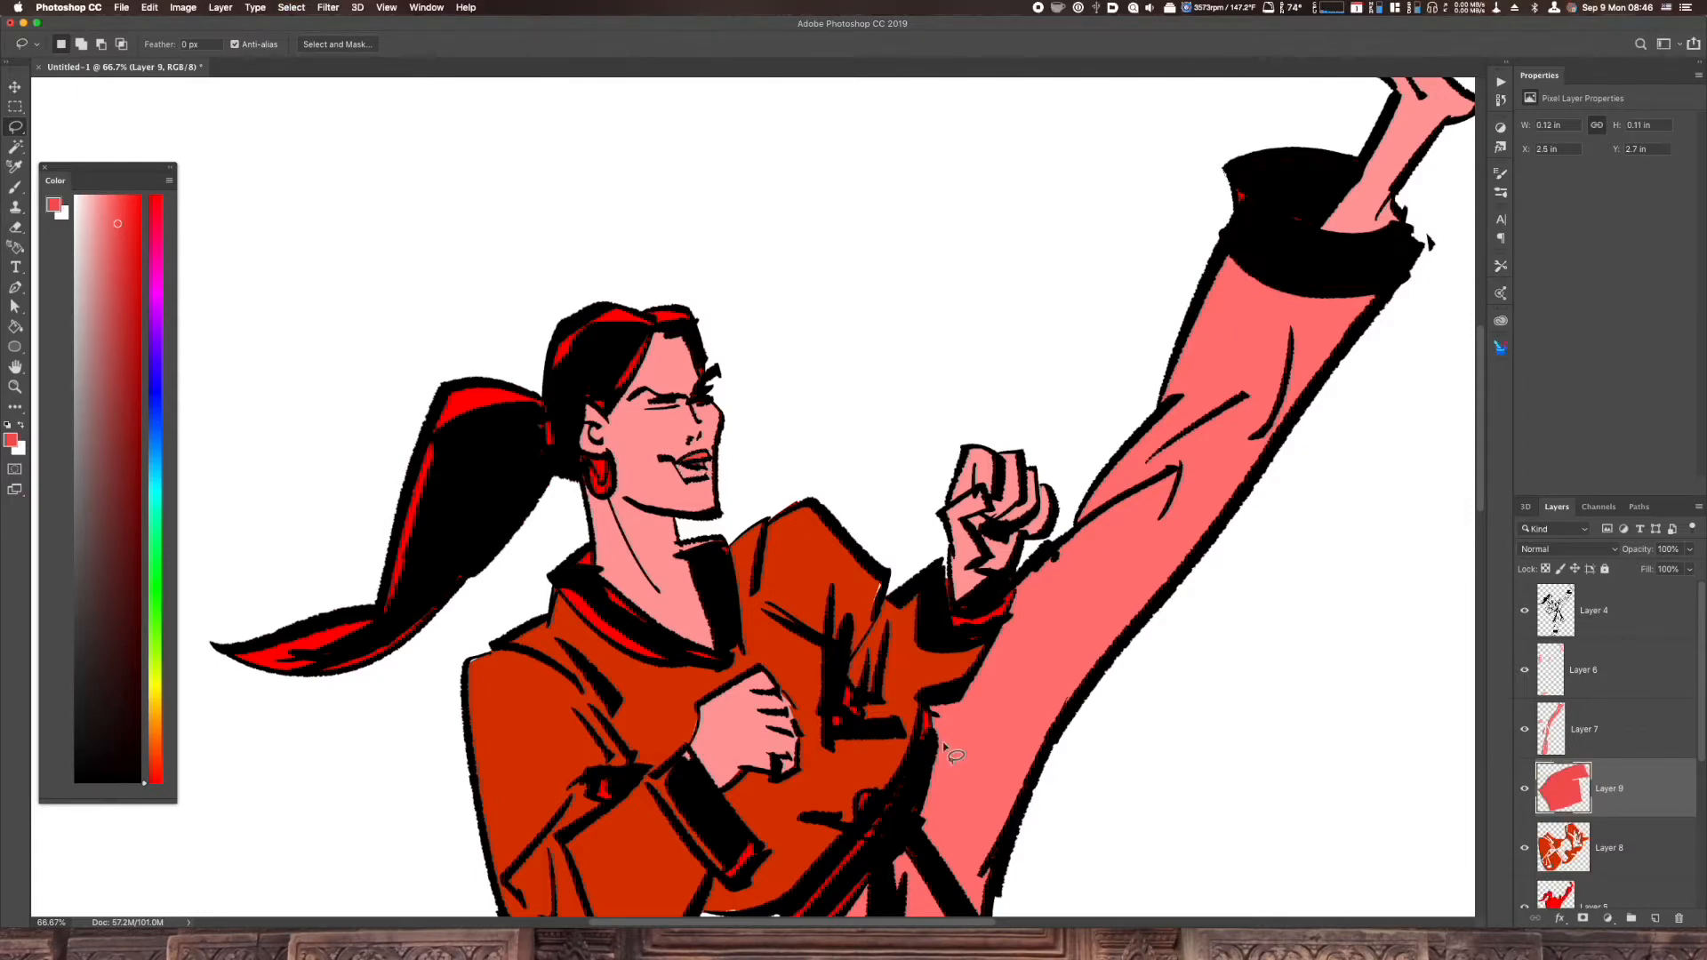
pyautogui.moveTo(1609, 789); pyautogui.dragTo(1640, 653)
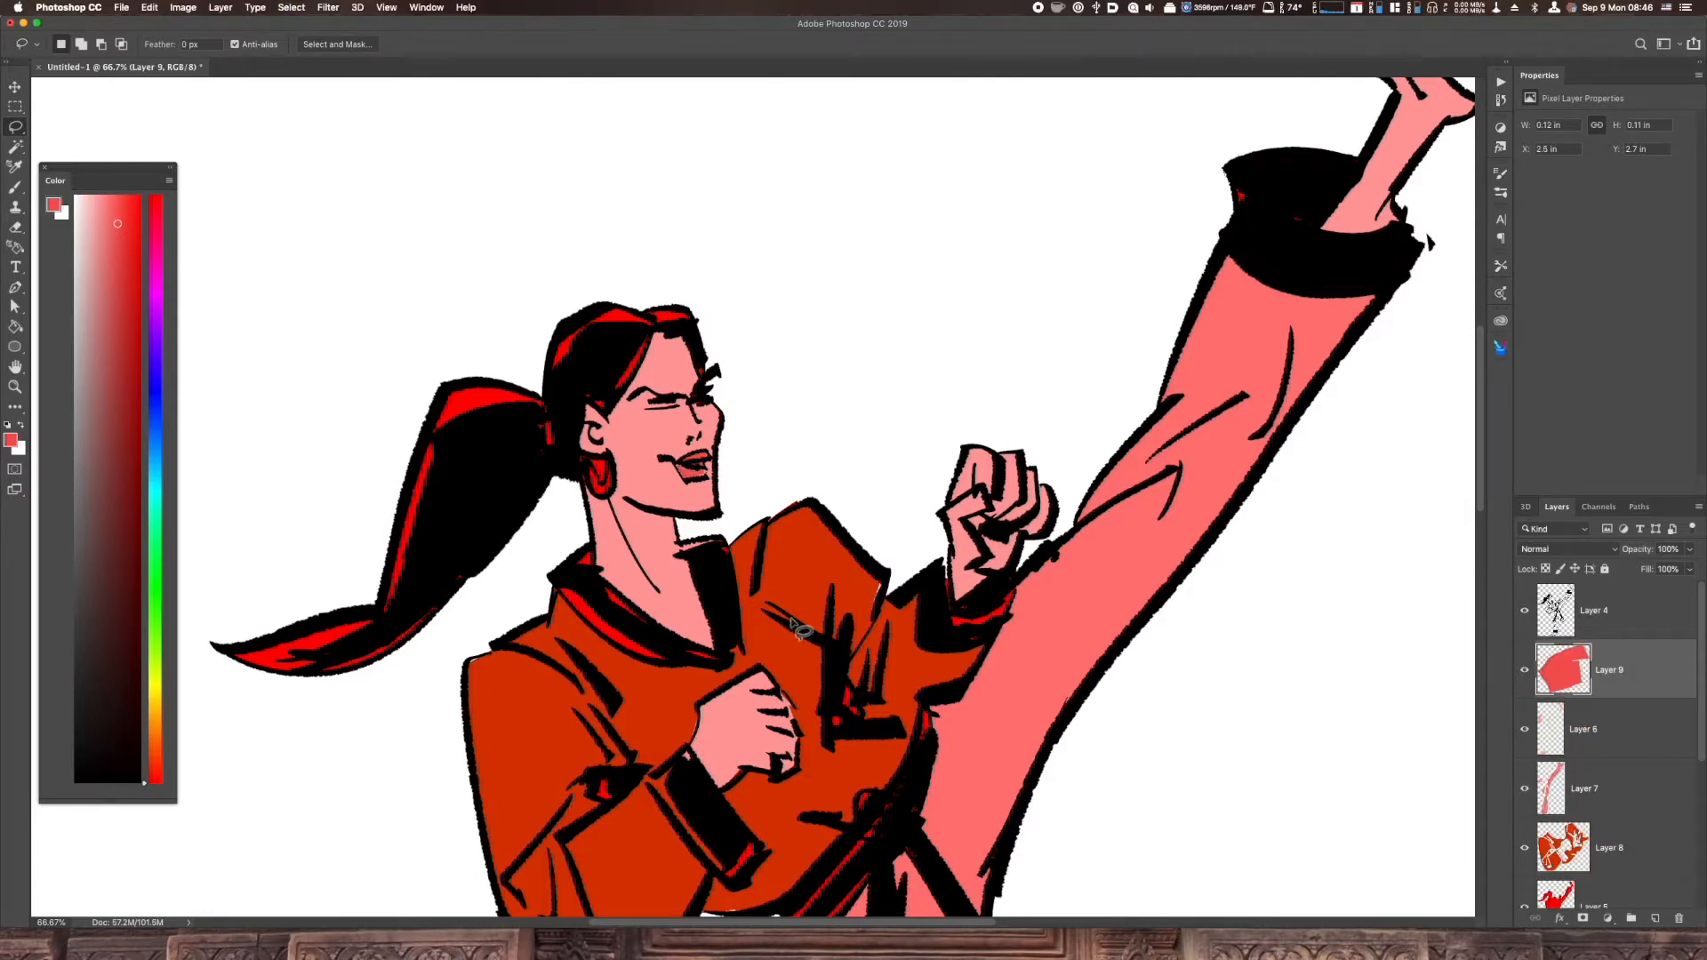
# Fill the earring's opening with sampled skin pink and the hoop itself with pale yellow on Layer 9
pyautogui.press('w')
pyautogui.press('i')
pyautogui.click(629, 455)
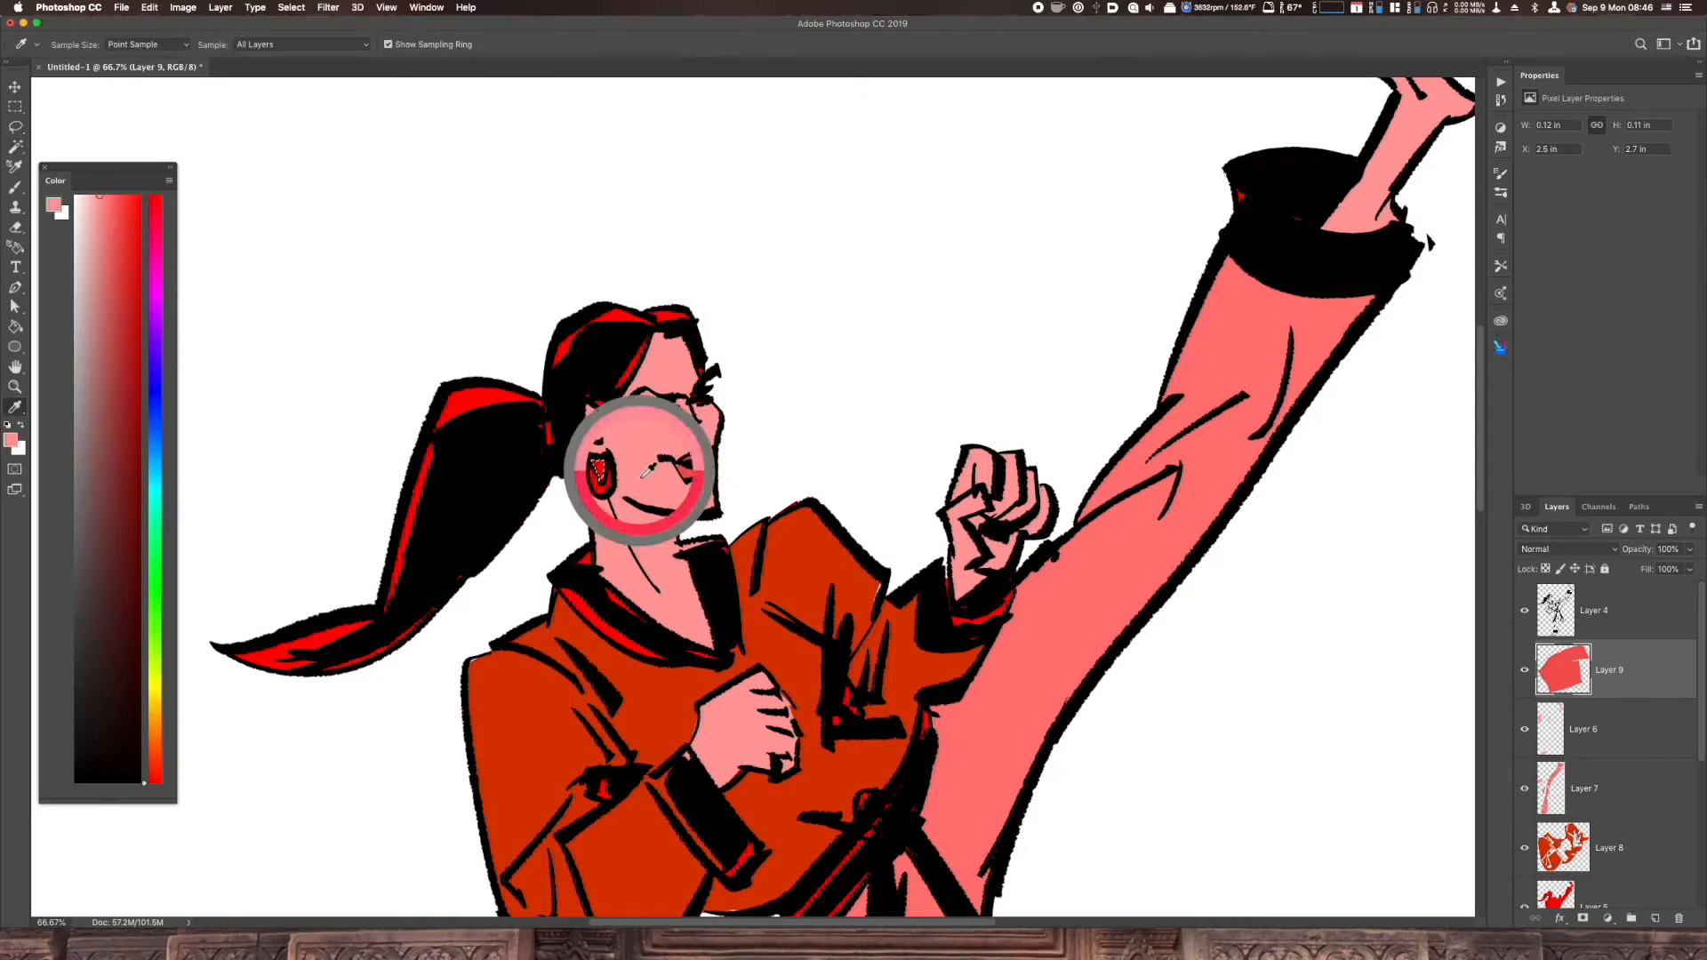
pyautogui.press('w')
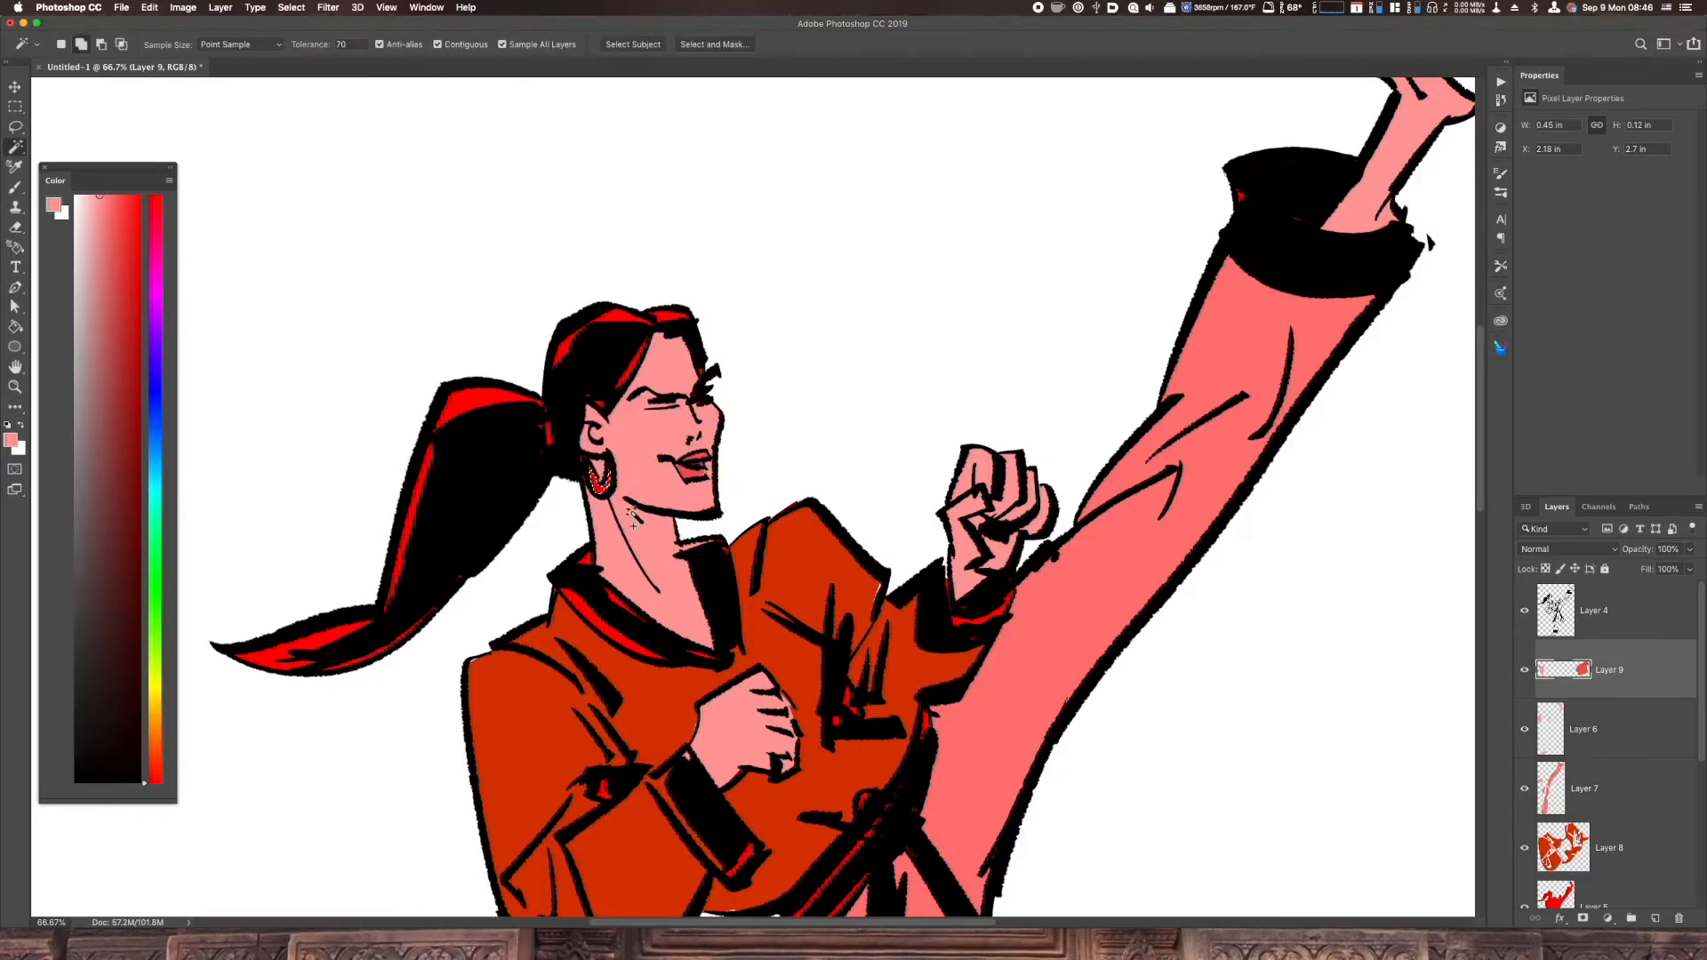
pyautogui.click(155, 686)
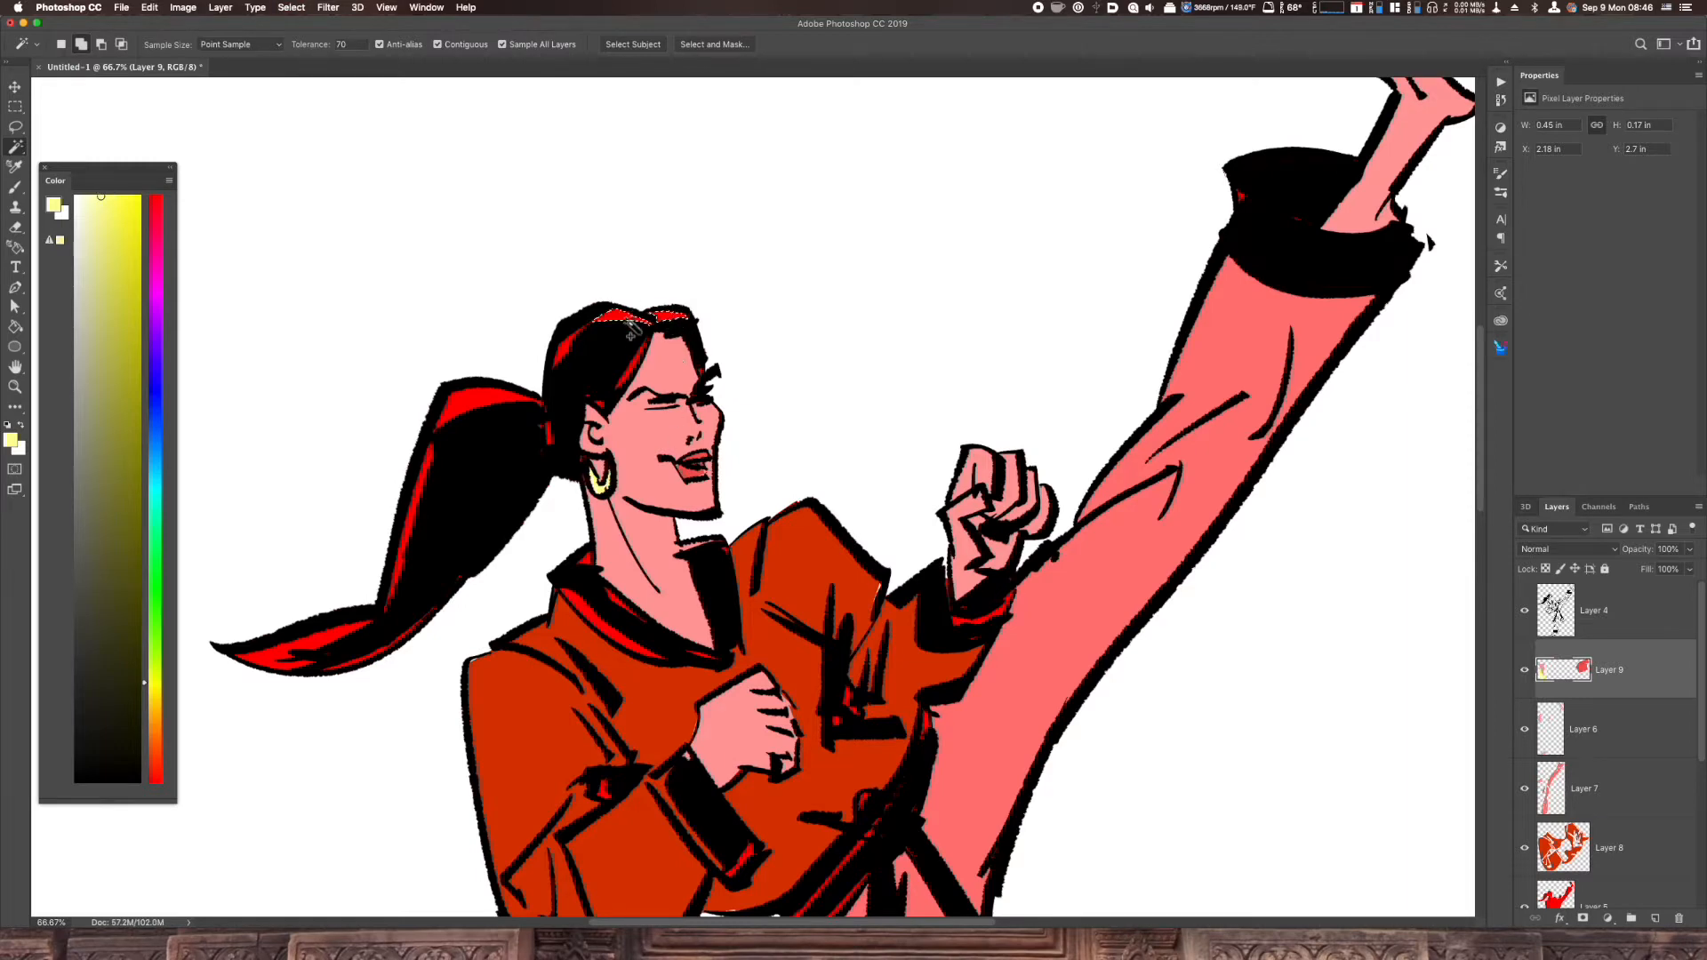
# Select the red highlights in the hair and ponytail and fill them with sampled white on a new layer
pyautogui.press('l')
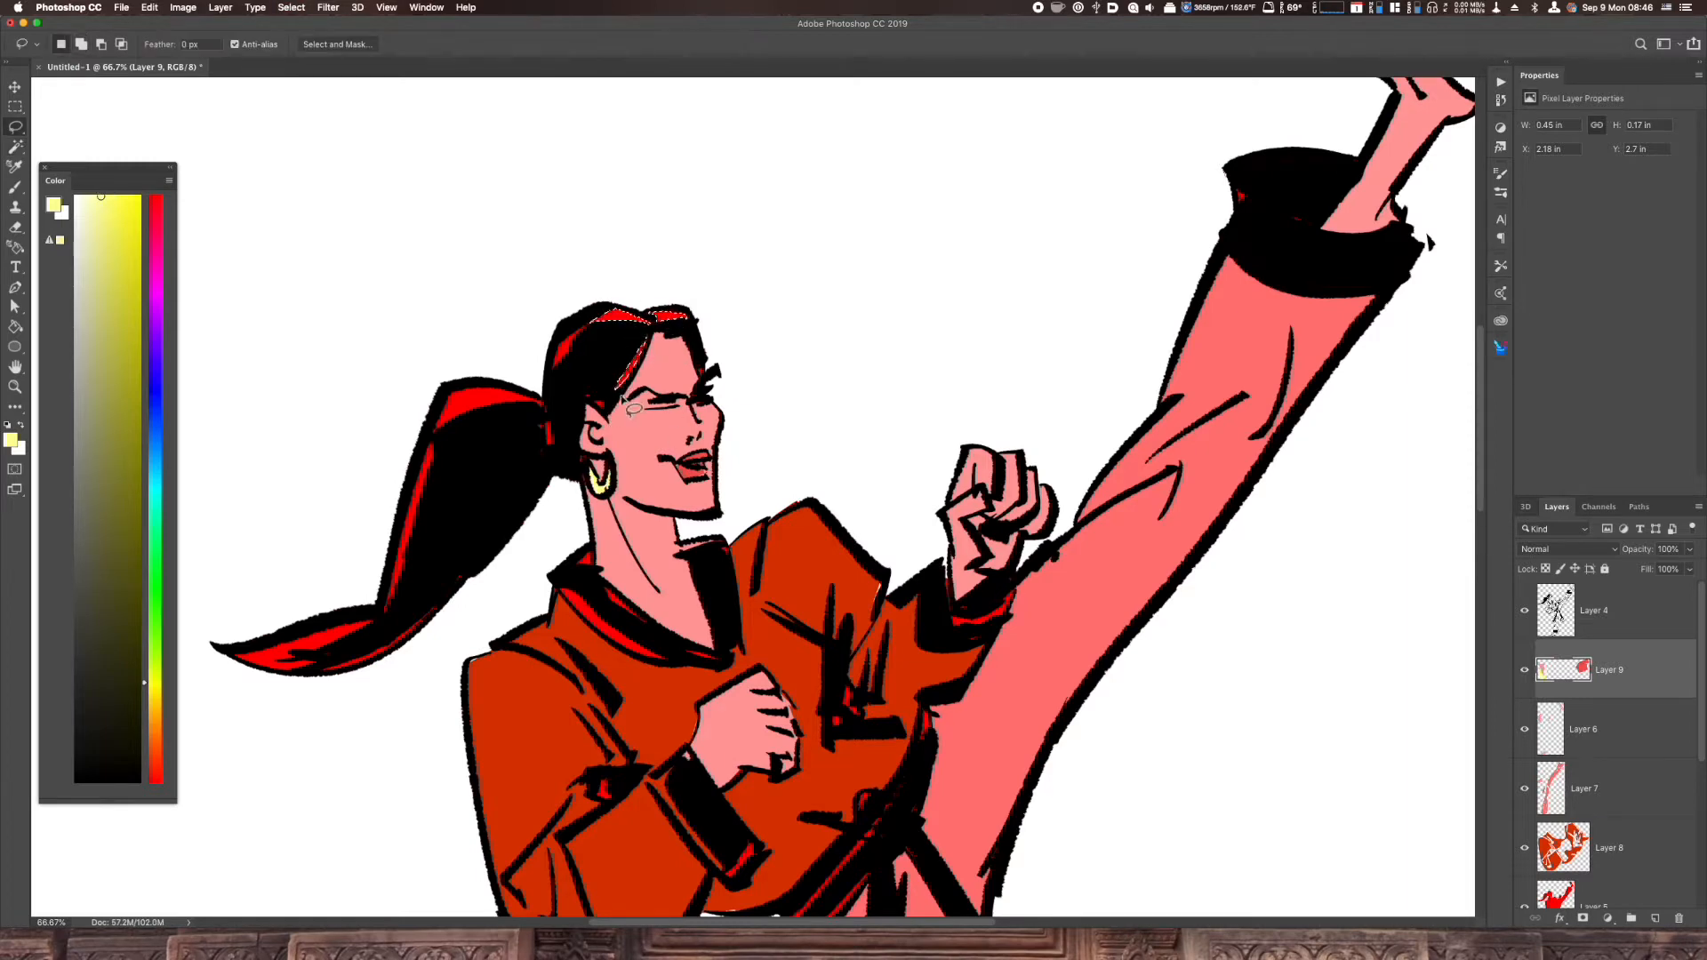
pyautogui.moveTo(569, 364)
pyautogui.mouseDown()
pyautogui.moveTo(610, 304)
pyautogui.moveTo(594, 356)
pyautogui.moveTo(552, 378)
pyautogui.moveTo(530, 421)
pyautogui.moveTo(554, 421)
pyautogui.moveTo(533, 448)
pyautogui.moveTo(710, 350)
pyautogui.moveTo(592, 400)
pyautogui.moveTo(609, 411)
pyautogui.moveTo(585, 388)
pyautogui.moveTo(698, 361)
pyautogui.moveTo(704, 386)
pyautogui.moveTo(703, 364)
pyautogui.moveTo(631, 404)
pyautogui.moveTo(456, 385)
pyautogui.moveTo(381, 608)
pyautogui.moveTo(231, 652)
pyautogui.moveTo(312, 674)
pyautogui.moveTo(385, 652)
pyautogui.moveTo(513, 518)
pyautogui.moveTo(499, 471)
pyautogui.mouseUp()
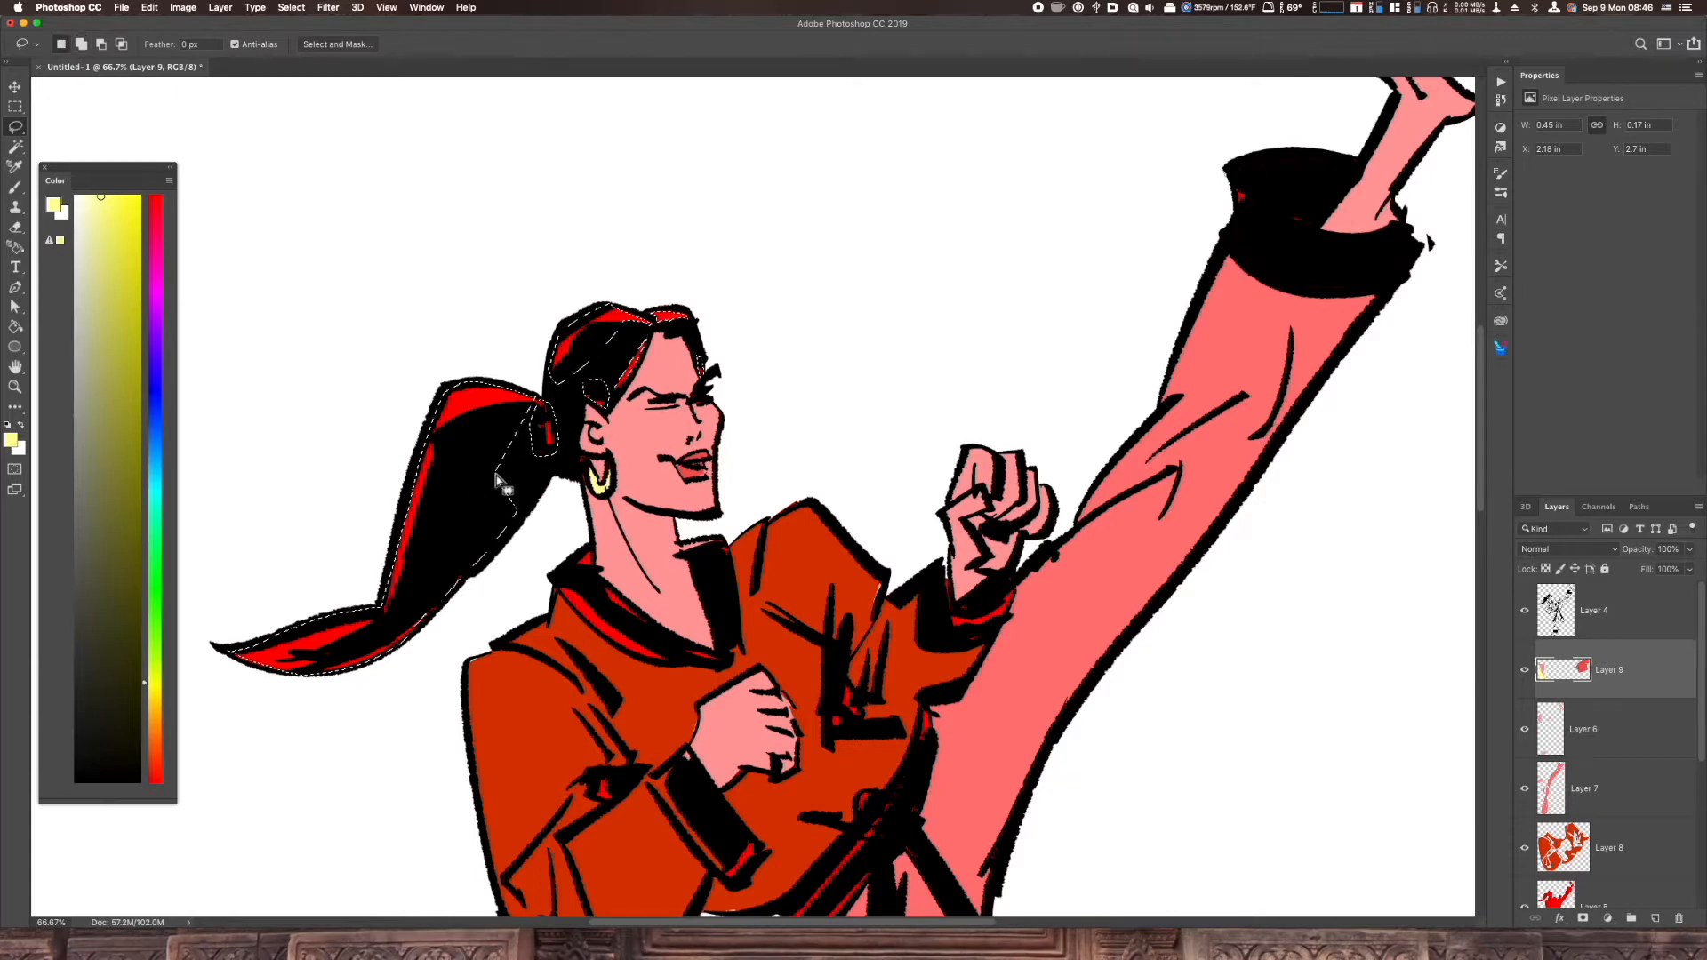
pyautogui.press('i')
pyautogui.click(832, 480)
pyautogui.press('super+shift+alt+n')
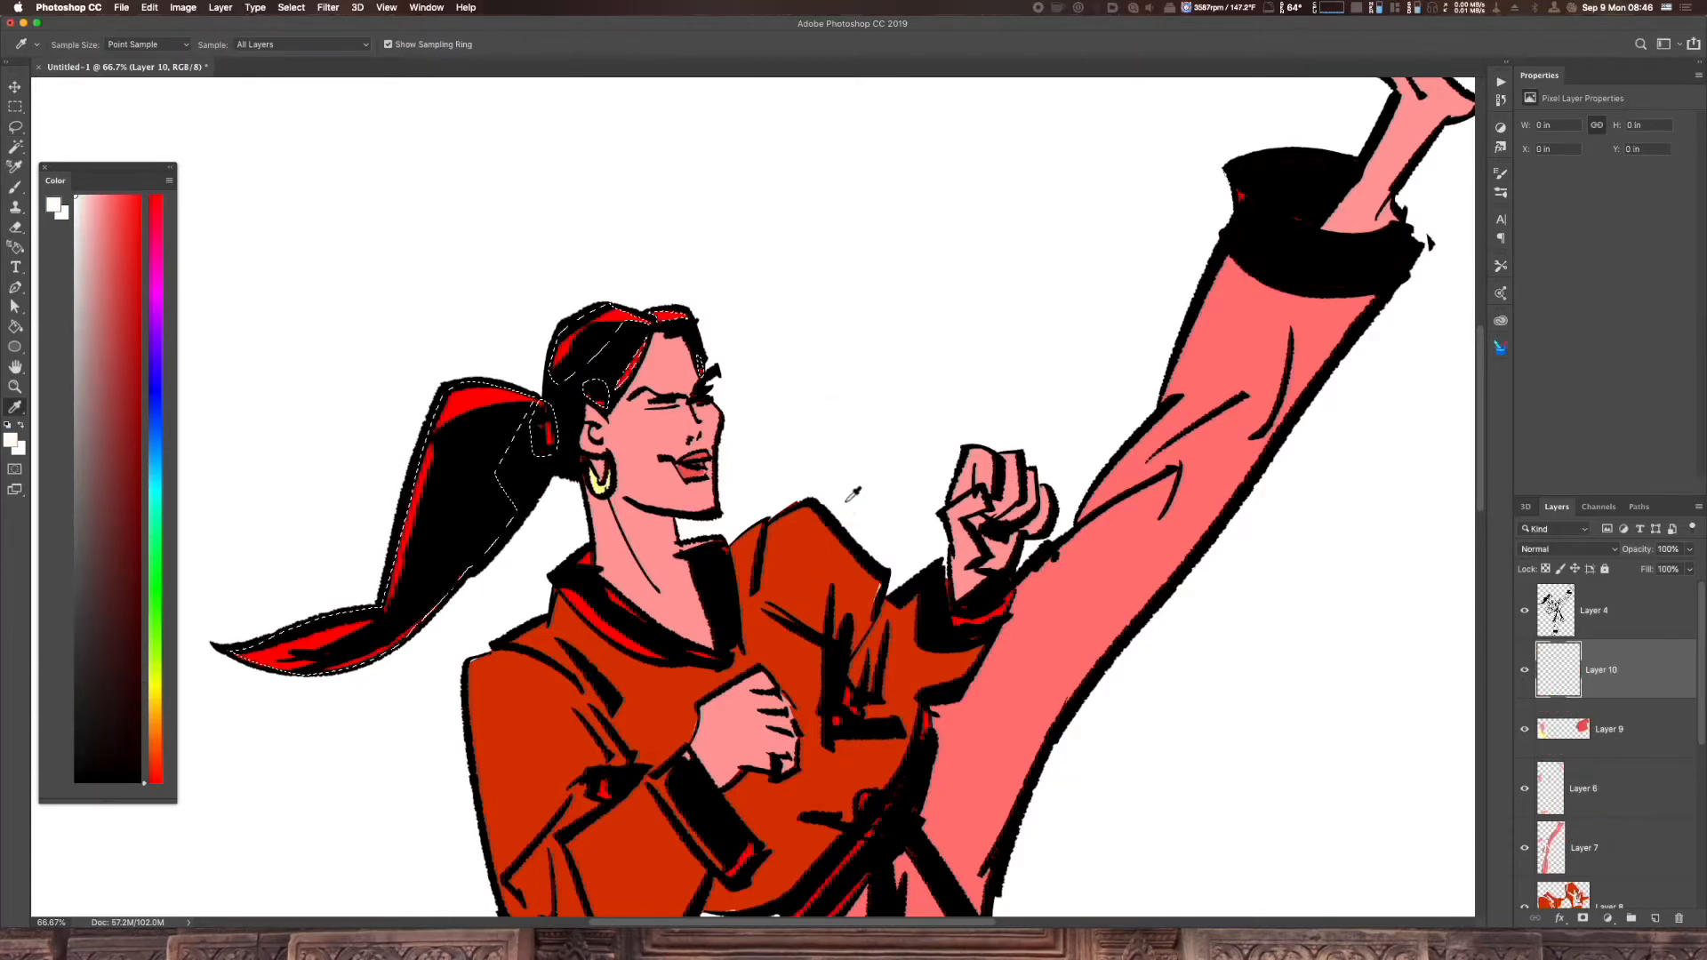
pyautogui.hotkey('alt', 'BackSpace')
pyautogui.press('super+d')
# Select the jacket's collar trim and fill it with sampled white on Layer 10
pyautogui.press('super+minus')
pyautogui.press('super+minus')
pyautogui.press('l')
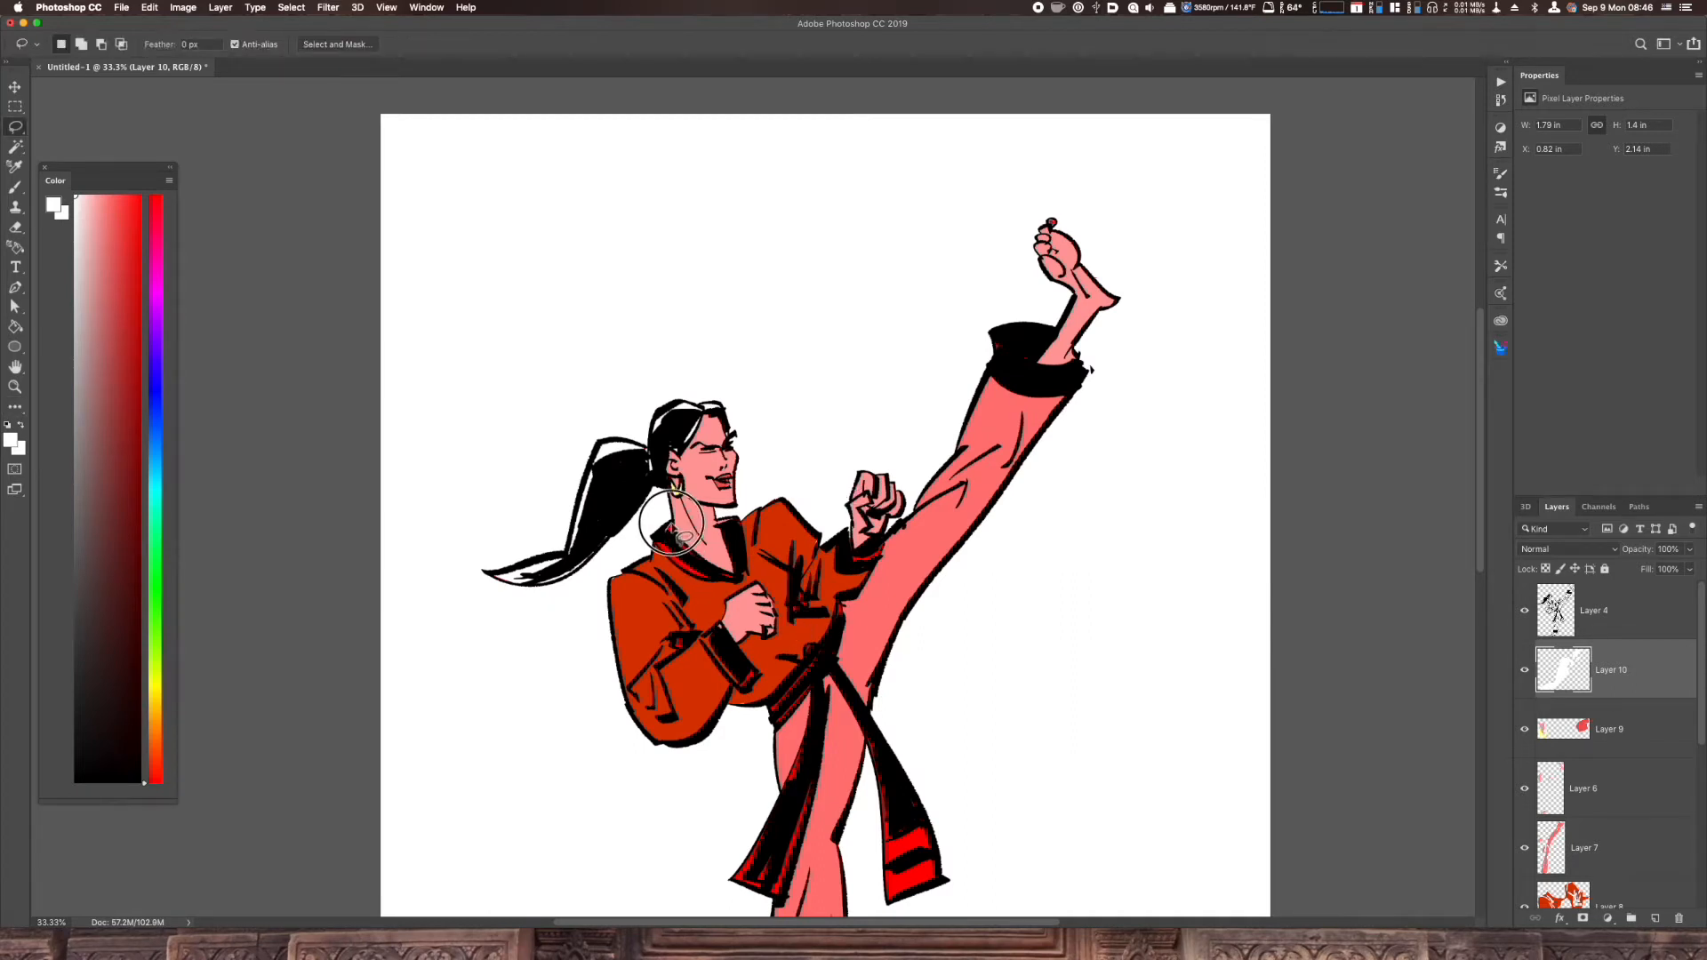
pyautogui.click(727, 587)
pyautogui.moveTo(727, 587)
pyautogui.mouseDown()
pyautogui.moveTo(652, 538)
pyautogui.moveTo(757, 510)
pyautogui.moveTo(717, 523)
pyautogui.moveTo(733, 520)
pyautogui.moveTo(756, 574)
pyautogui.mouseUp()
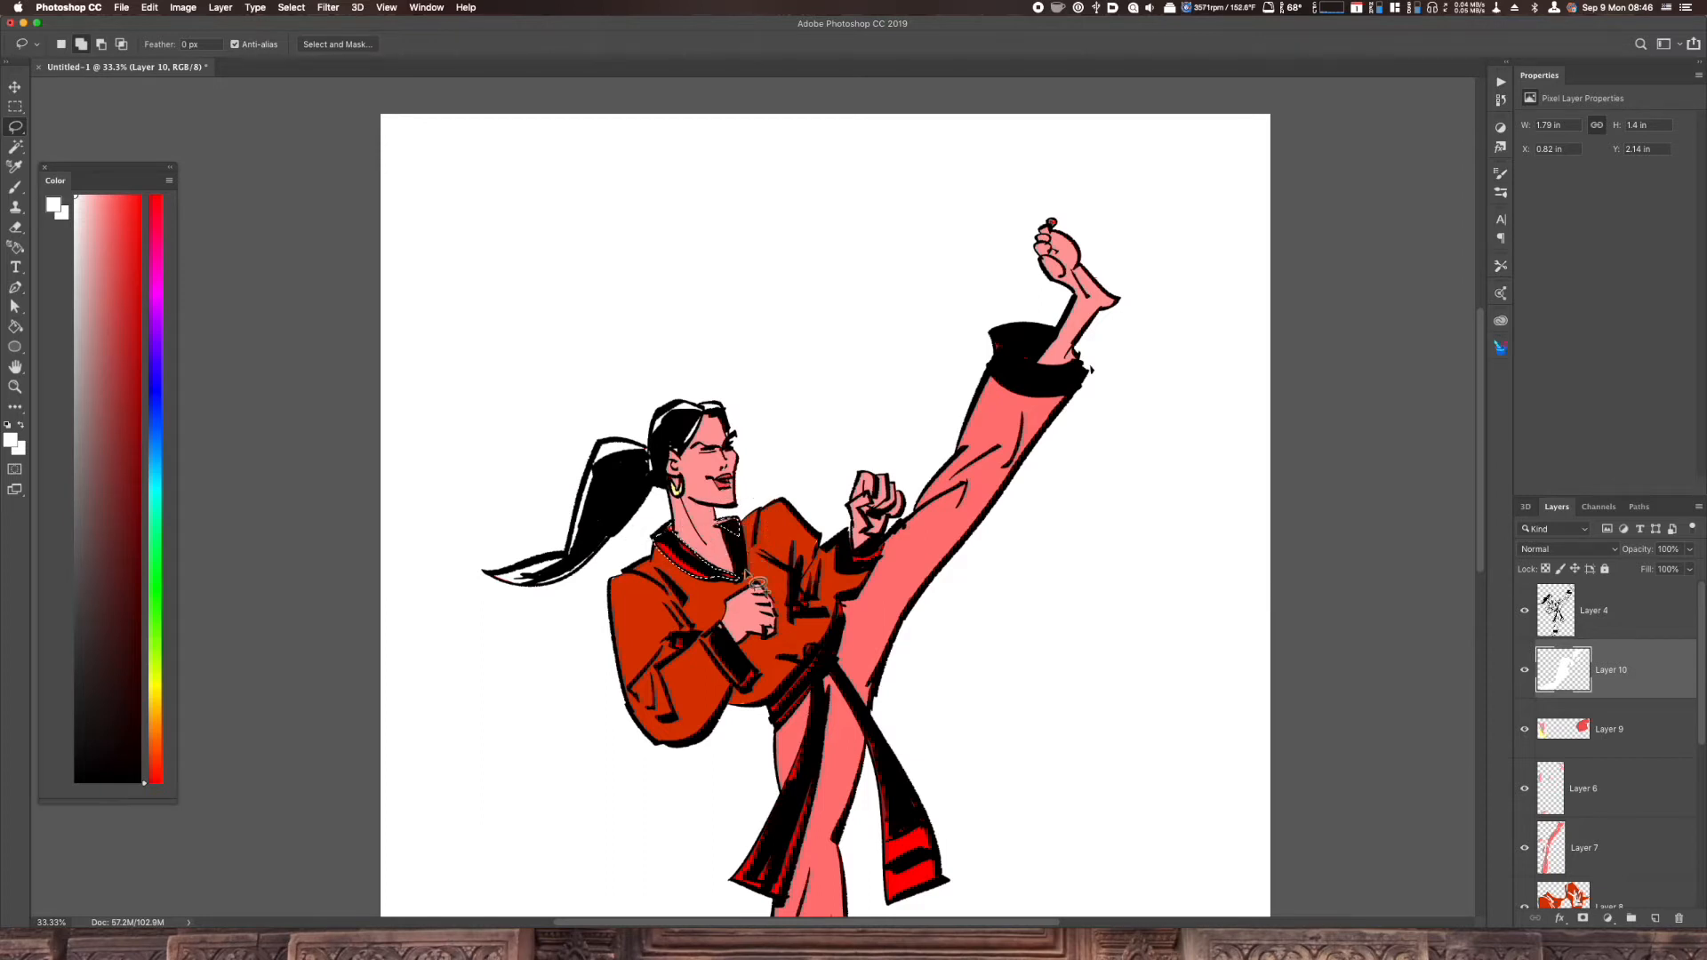
pyautogui.press('i')
pyautogui.click(1016, 747)
pyautogui.hotkey('alt', 'BackSpace')
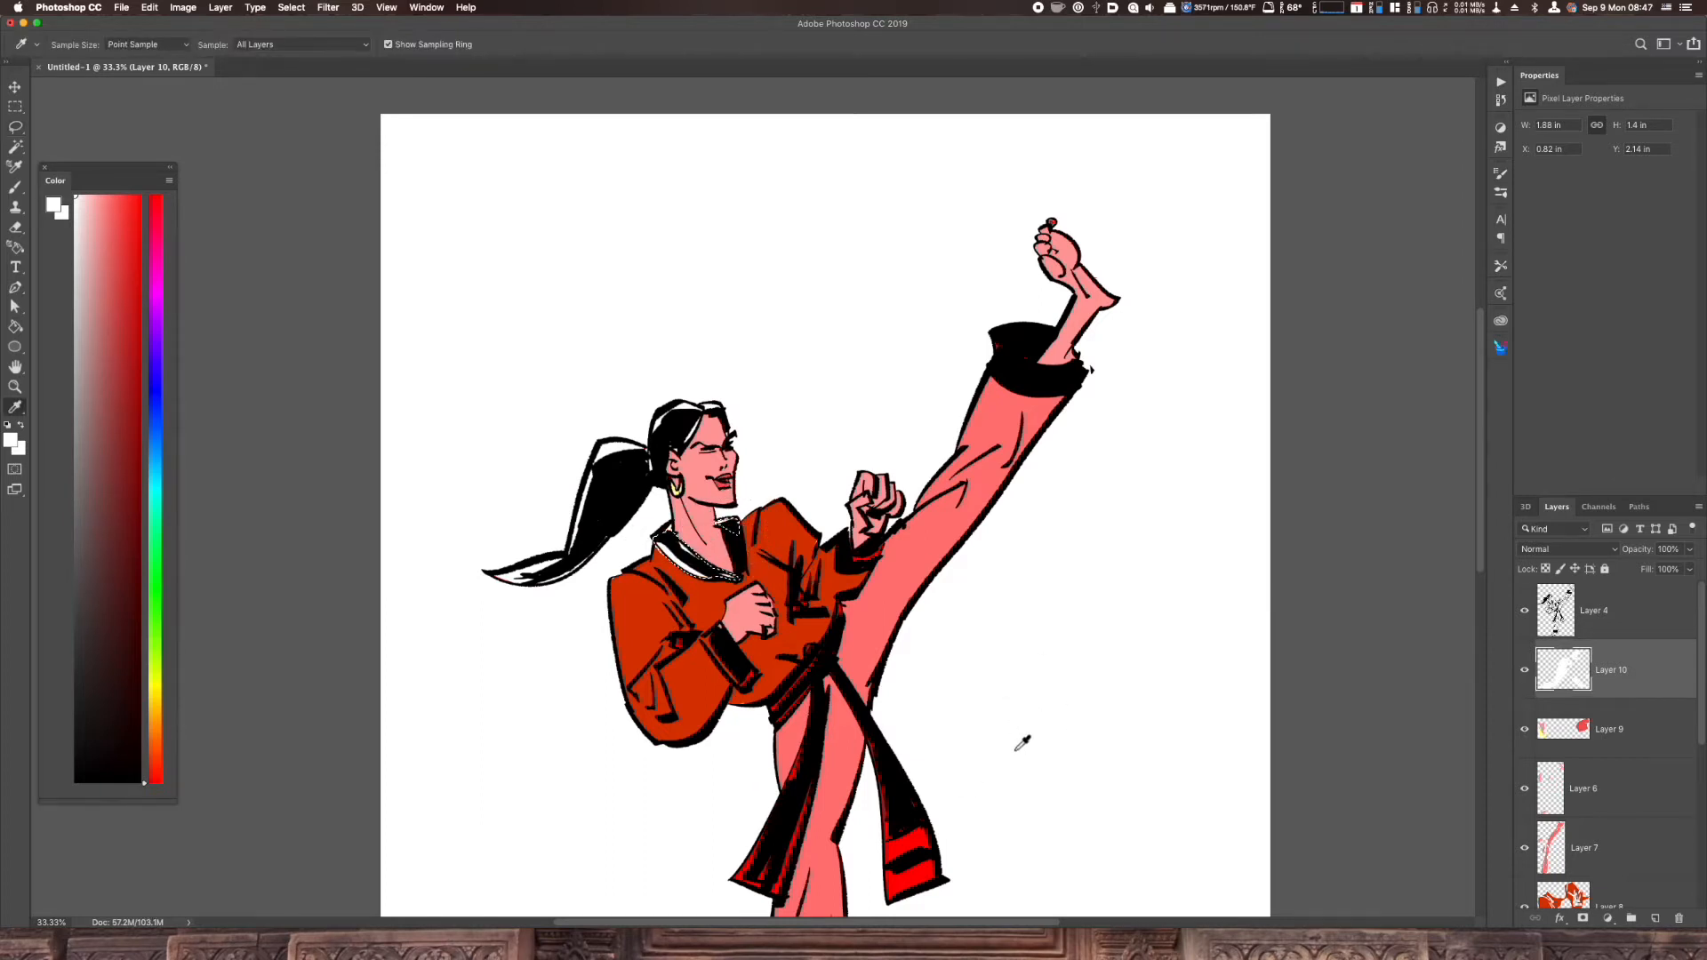
# Fill the red areas of both sleeve cuffs with white on Layer 10
pyautogui.press('w')
pyautogui.press('l')
pyautogui.moveTo(703, 636)
pyautogui.mouseDown()
pyautogui.moveTo(746, 690)
pyautogui.moveTo(745, 660)
pyautogui.moveTo(698, 623)
pyautogui.moveTo(704, 636)
pyautogui.mouseUp()
pyautogui.hotkey('alt', 'BackSpace')
pyautogui.hotkey('ctrl', 'd')
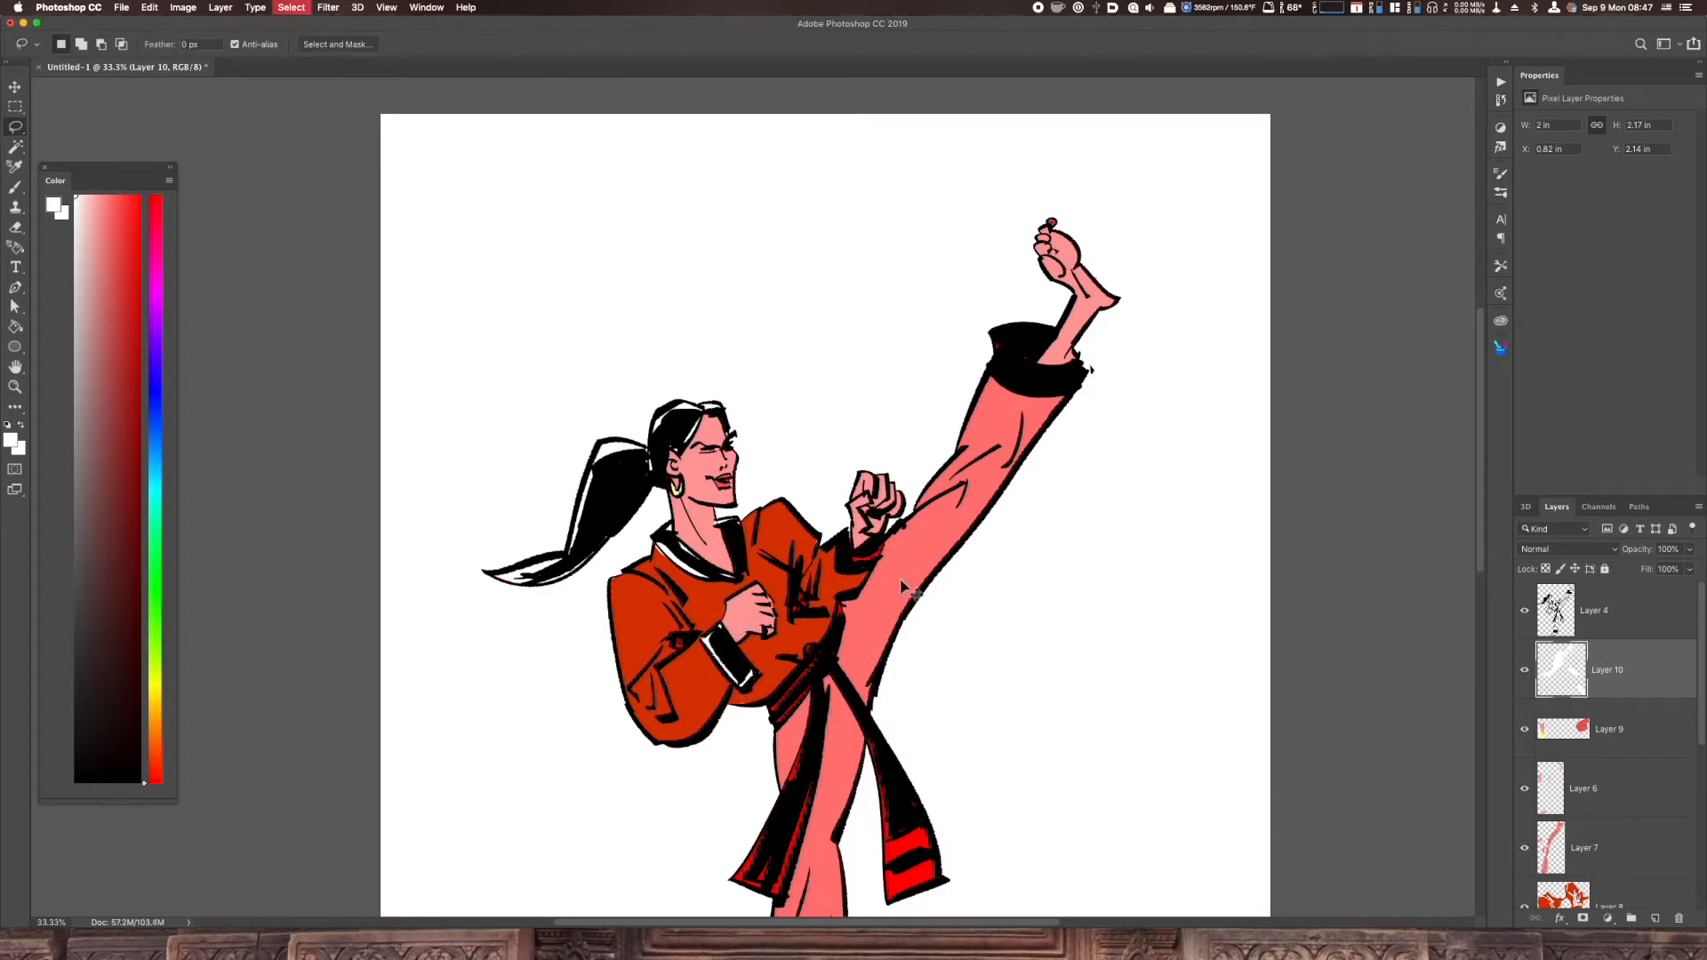
pyautogui.moveTo(869, 560)
pyautogui.mouseDown()
pyautogui.moveTo(885, 520)
pyautogui.moveTo(844, 494)
pyautogui.moveTo(822, 551)
pyautogui.moveTo(861, 538)
pyautogui.moveTo(868, 553)
pyautogui.mouseUp()
pyautogui.hotkey('alt', 'BackSpace')
pyautogui.hotkey('ctrl', 'd')
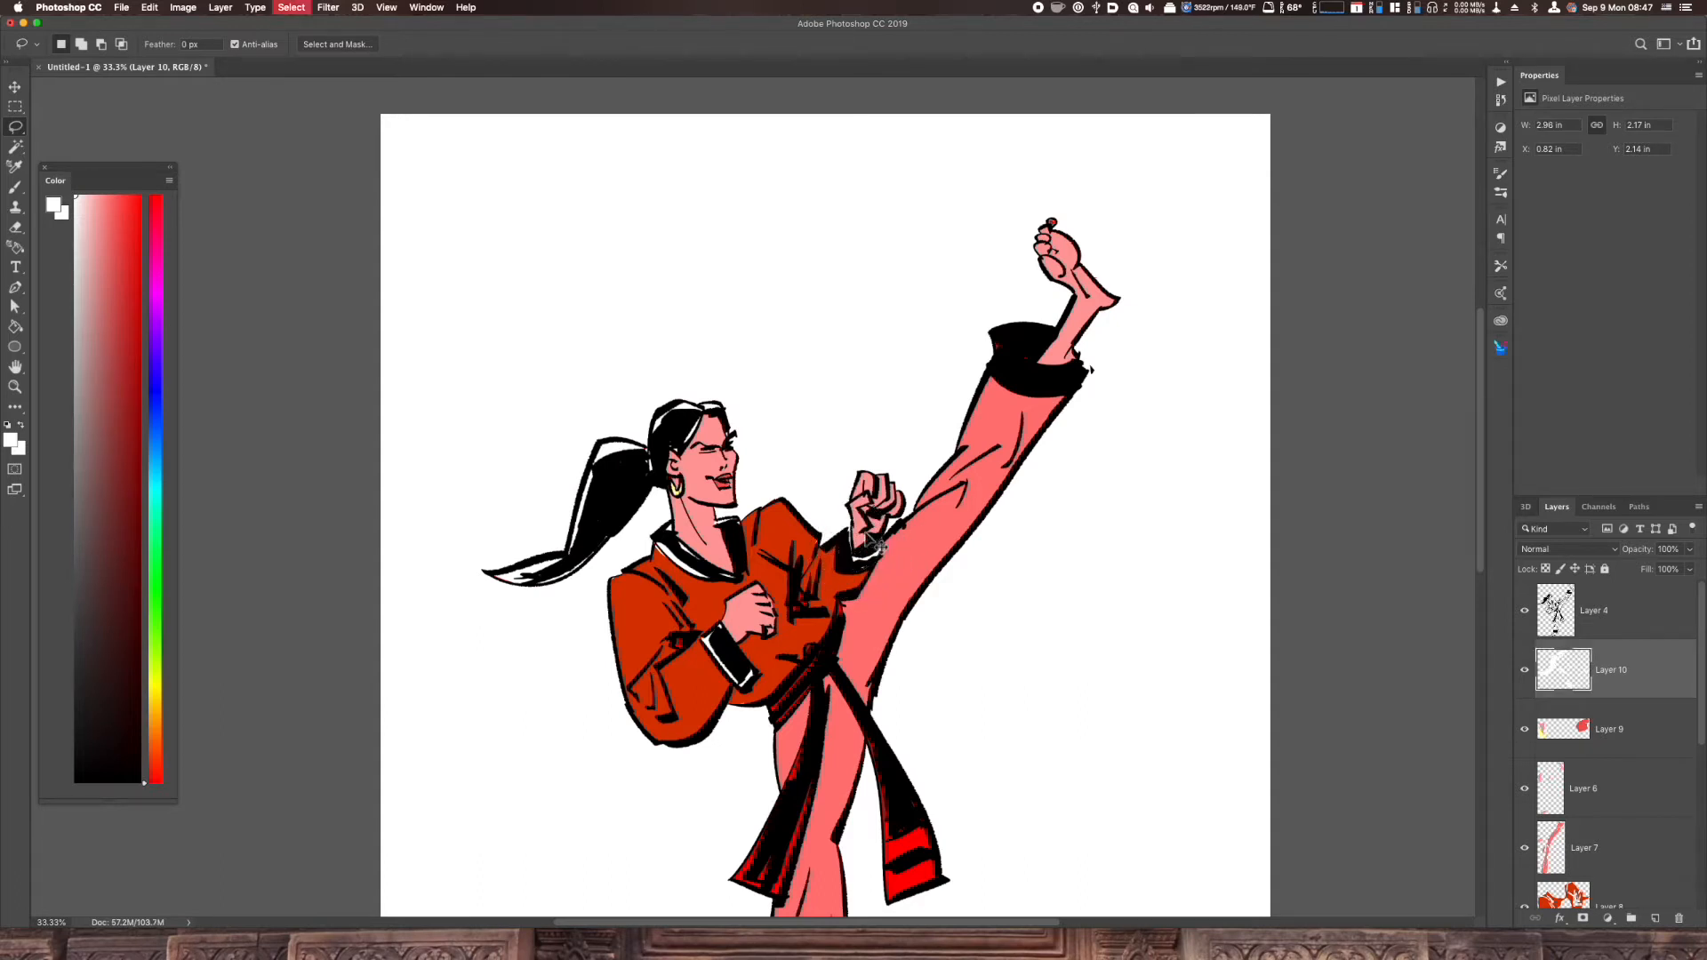
# Fill the red gaps in the raised trouser leg's cuff with white
pyautogui.moveTo(1052, 378)
pyautogui.mouseDown()
pyautogui.moveTo(994, 334)
pyautogui.moveTo(1040, 391)
pyautogui.mouseUp()
pyautogui.hotkey('alt', 'BackSpace')
pyautogui.hotkey('ctrl', 'd')
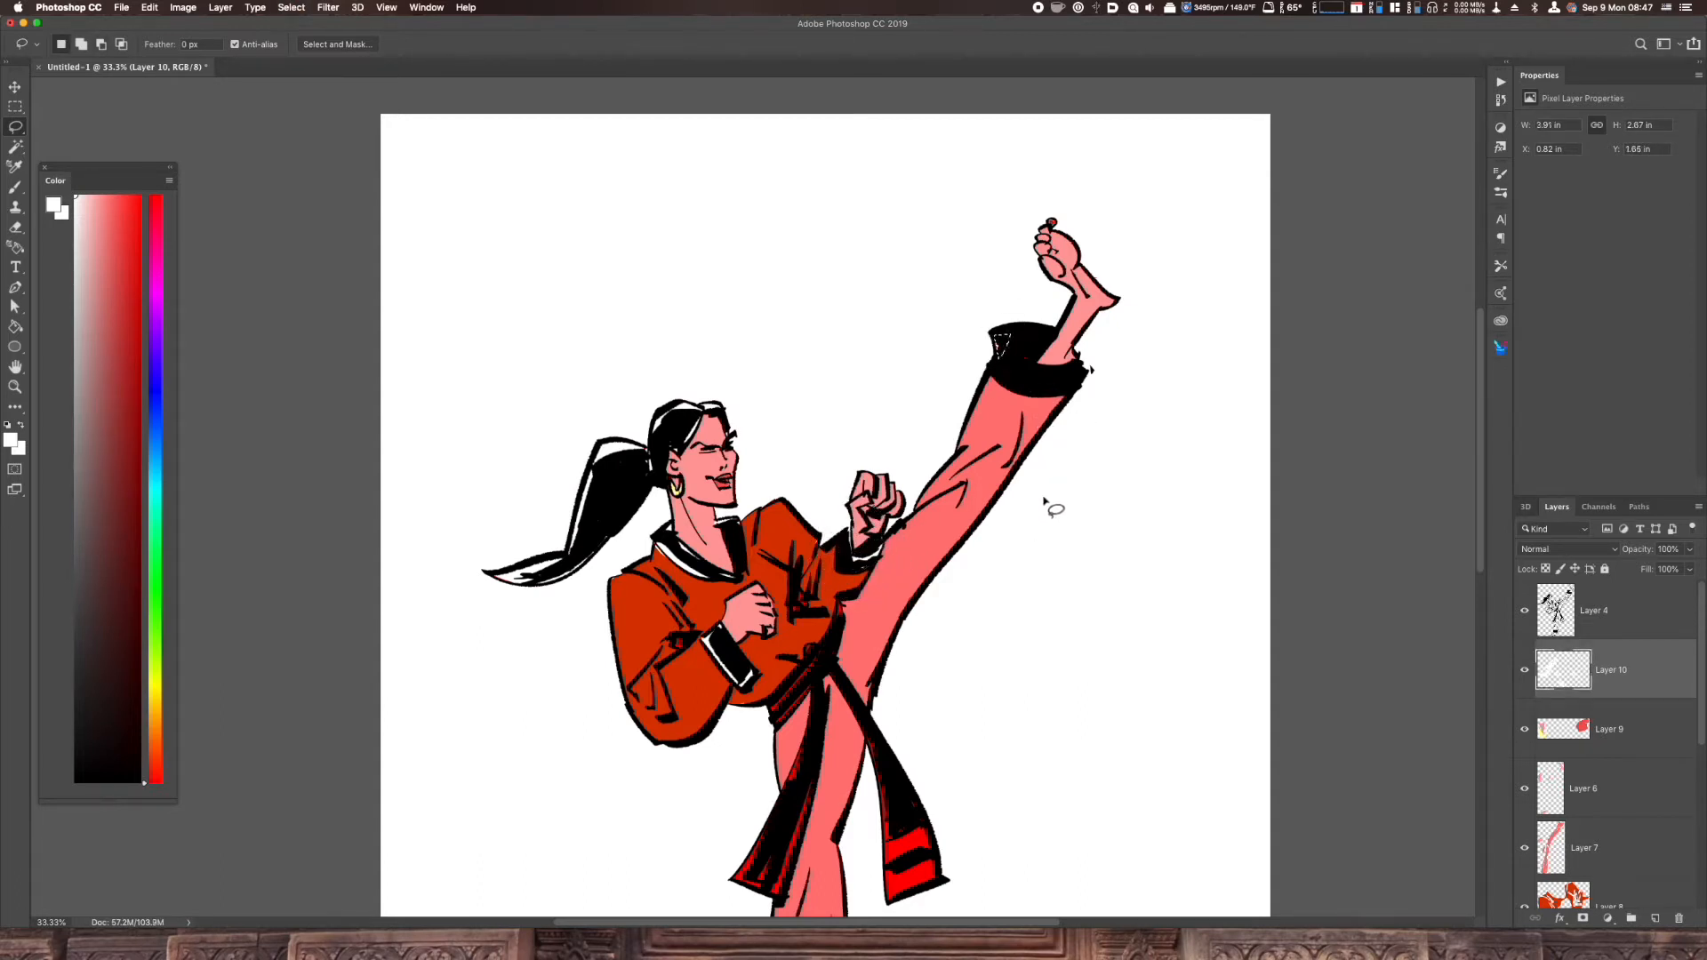
# Select the red parts of the belt's waistband and hanging ends and fill them with white
pyautogui.moveTo(782, 702)
pyautogui.mouseDown()
pyautogui.moveTo(838, 599)
pyautogui.moveTo(830, 652)
pyautogui.moveTo(782, 707)
pyautogui.mouseUp()
pyautogui.hotkey('alt', 'BackSpace')
pyautogui.hotkey('ctrl', 'd')
pyautogui.moveTo(978, 742); pyautogui.dragTo(983, 573)
pyautogui.moveTo(845, 540)
pyautogui.mouseDown()
pyautogui.moveTo(754, 712)
pyautogui.moveTo(800, 732)
pyautogui.moveTo(846, 569)
pyautogui.moveTo(905, 597)
pyautogui.moveTo(915, 712)
pyautogui.moveTo(937, 747)
pyautogui.moveTo(972, 693)
pyautogui.moveTo(889, 563)
pyautogui.mouseUp()
pyautogui.hotkey('alt', 'BackSpace')
pyautogui.hotkey('ctrl', 'd')
# Fill the red gaps in the standing leg's trouser cuff with white
pyautogui.moveTo(1052, 713); pyautogui.dragTo(1070, 602)
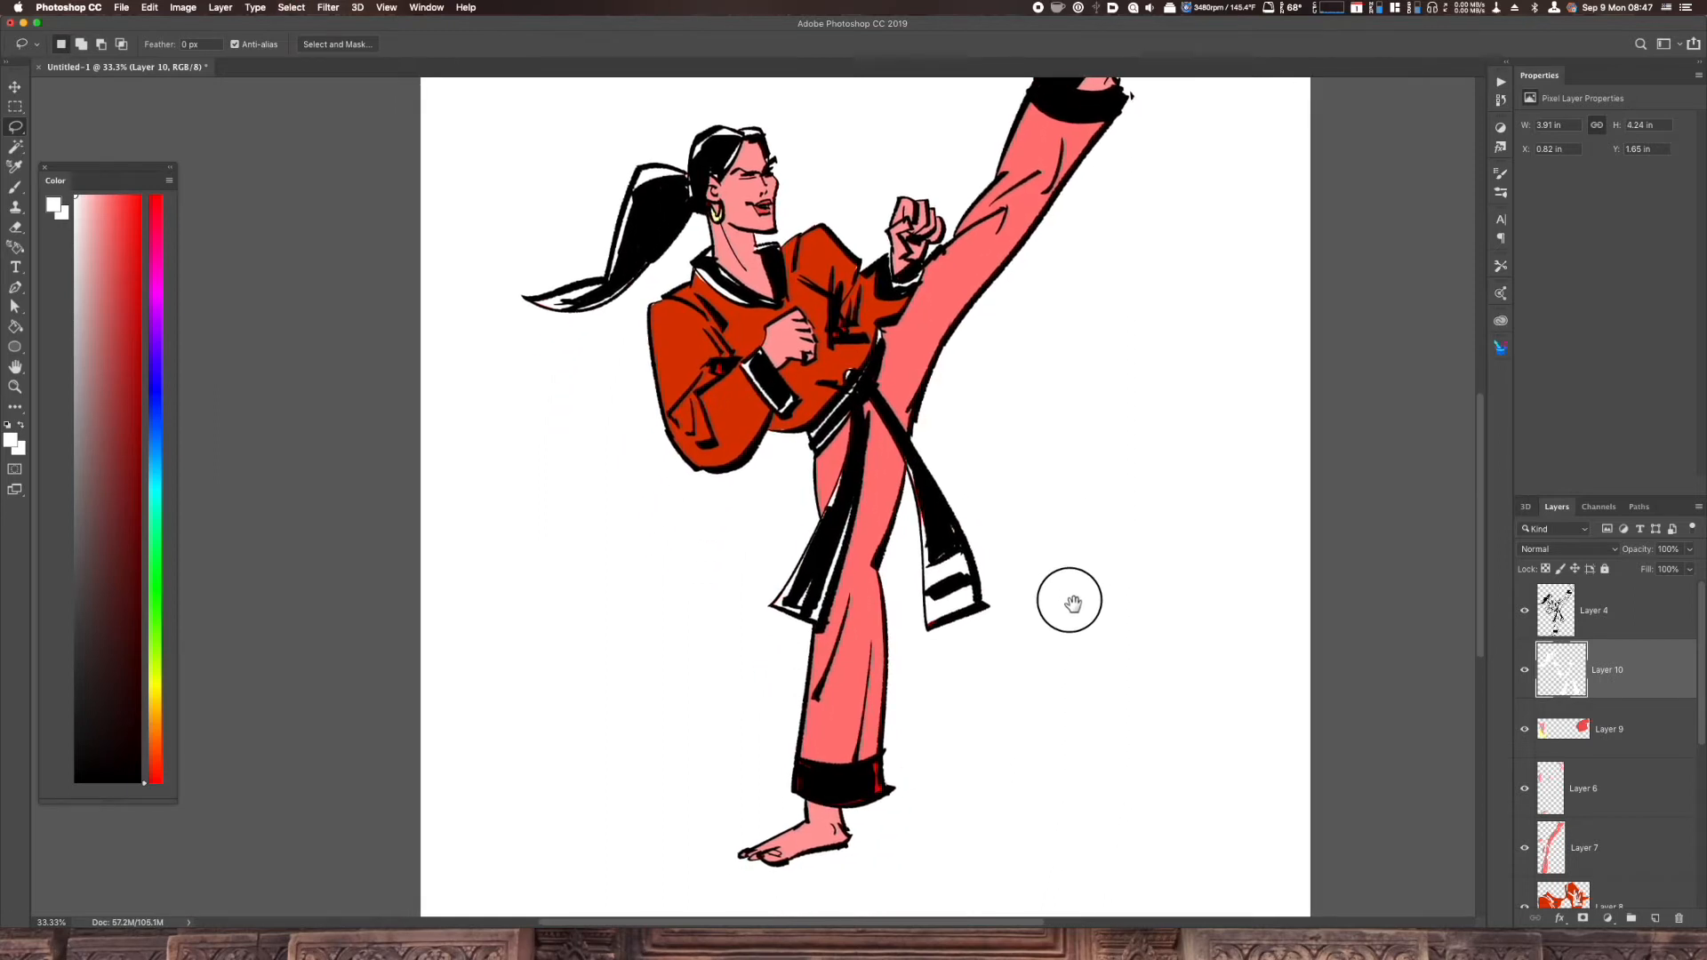
pyautogui.moveTo(797, 796)
pyautogui.mouseDown()
pyautogui.moveTo(782, 751)
pyautogui.moveTo(880, 789)
pyautogui.moveTo(824, 775)
pyautogui.mouseUp()
pyautogui.hotkey('alt', 'BackSpace')
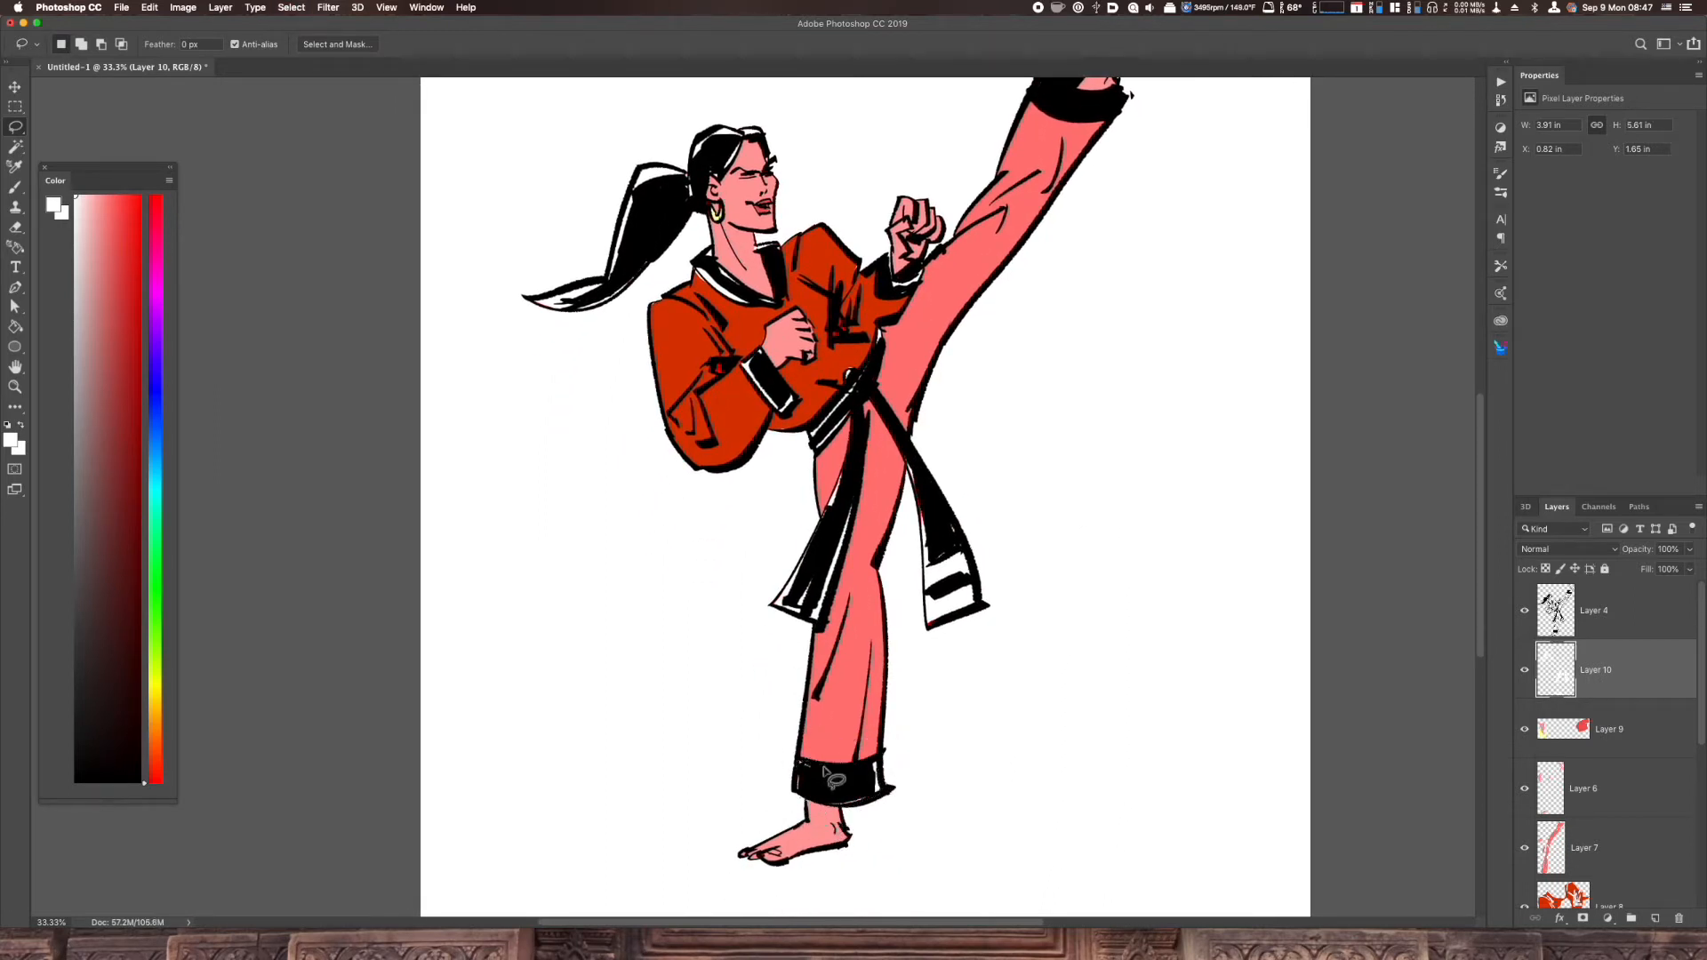
# Merge the separate colour layers from Layer 10 down to Layer 8 into one layer
pyautogui.hotkey('ctrl', '-')
pyautogui.hotkey('ctrl', '-')
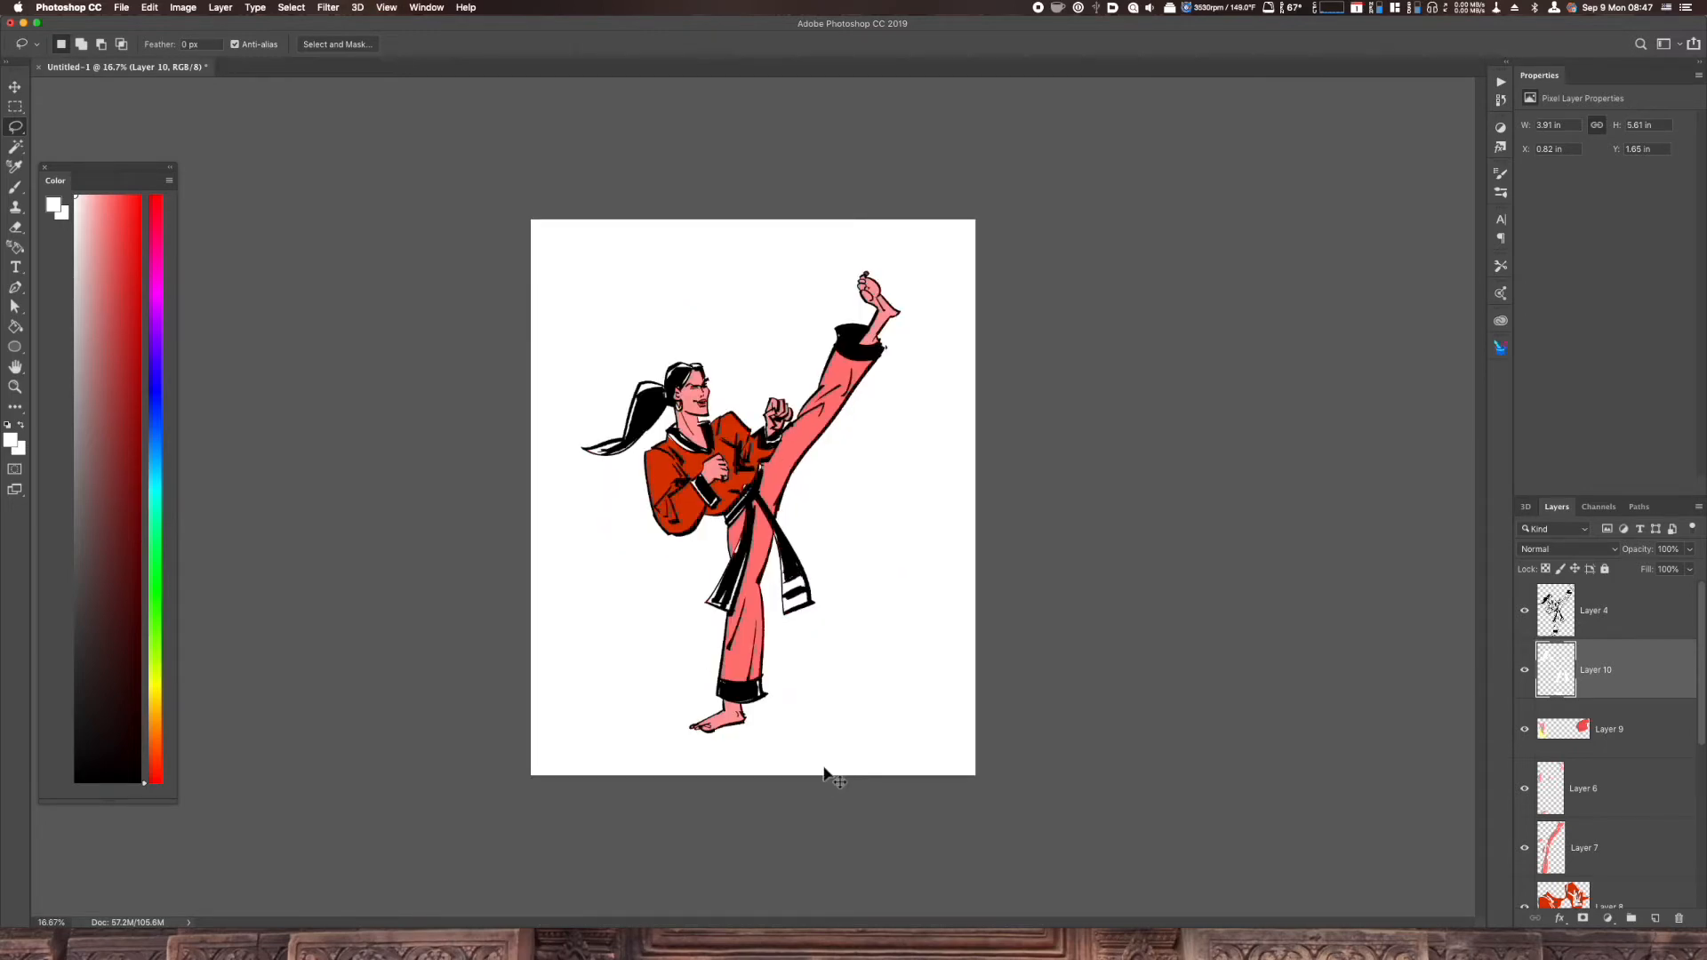
pyautogui.hotkey('ctrl', '+')
pyautogui.keyDown('shift'); pyautogui.click(1644, 893); pyautogui.keyUp('shift')
pyautogui.hotkey('ctrl', 'e')
# Copy a shadow area along the bent sleeve's outer edge from Layer 10 to a new layer and set its Lightness to -18
pyautogui.click(1614, 742)
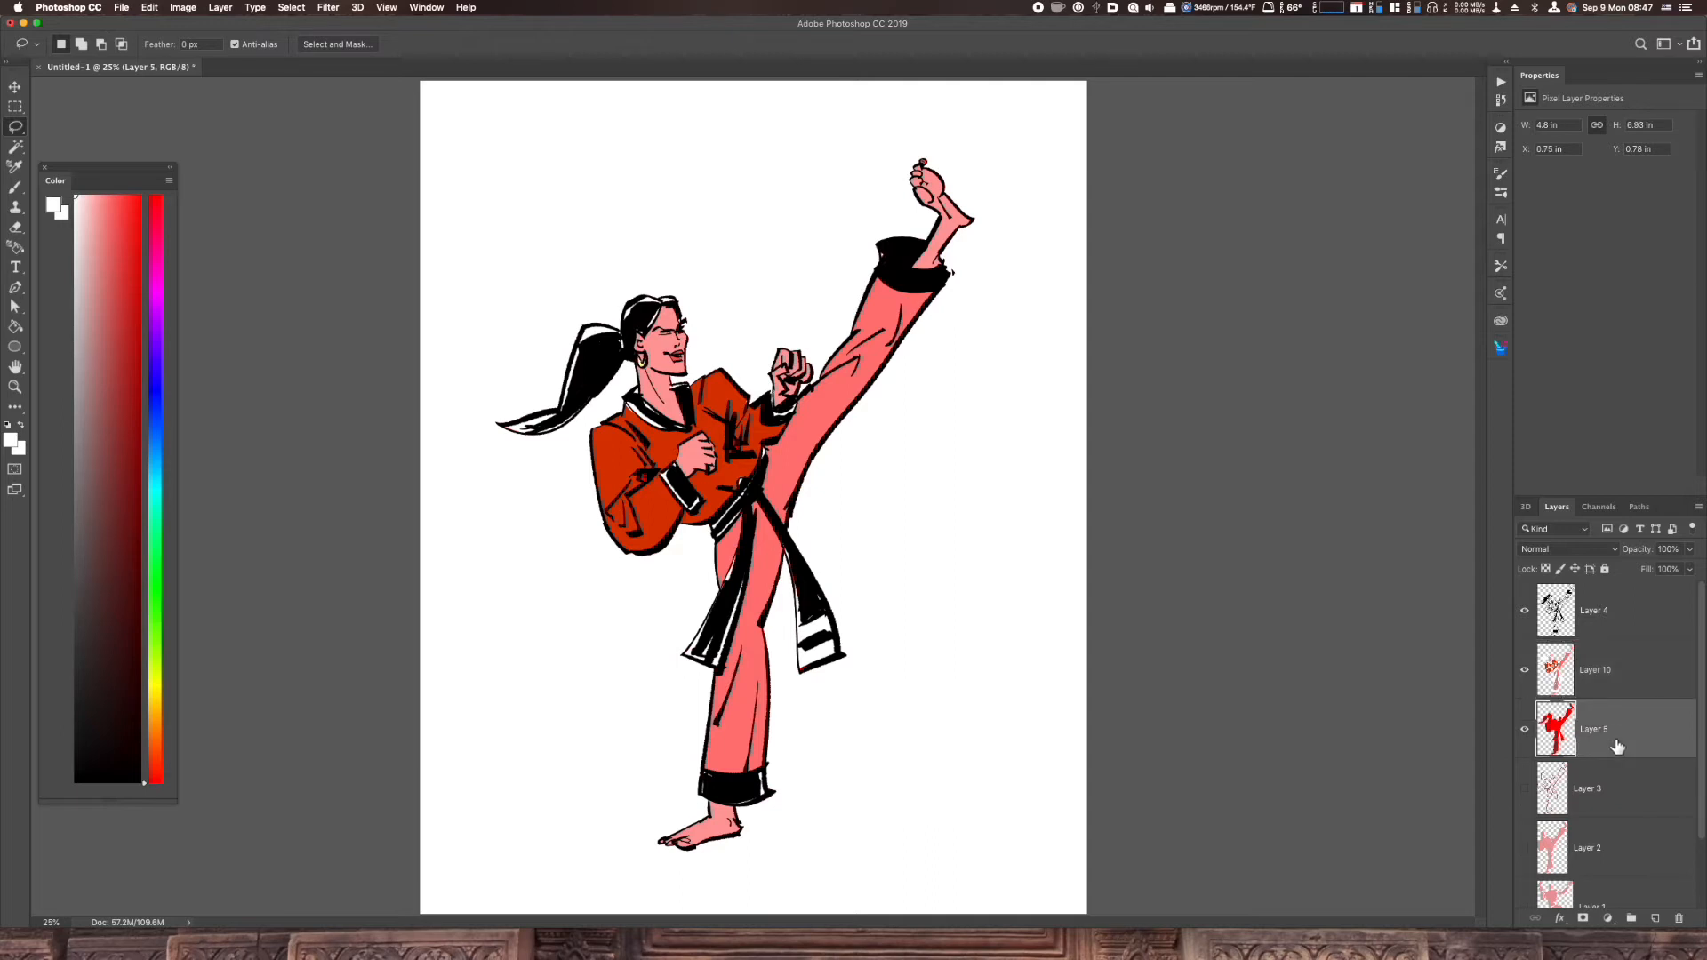
pyautogui.click(1622, 695)
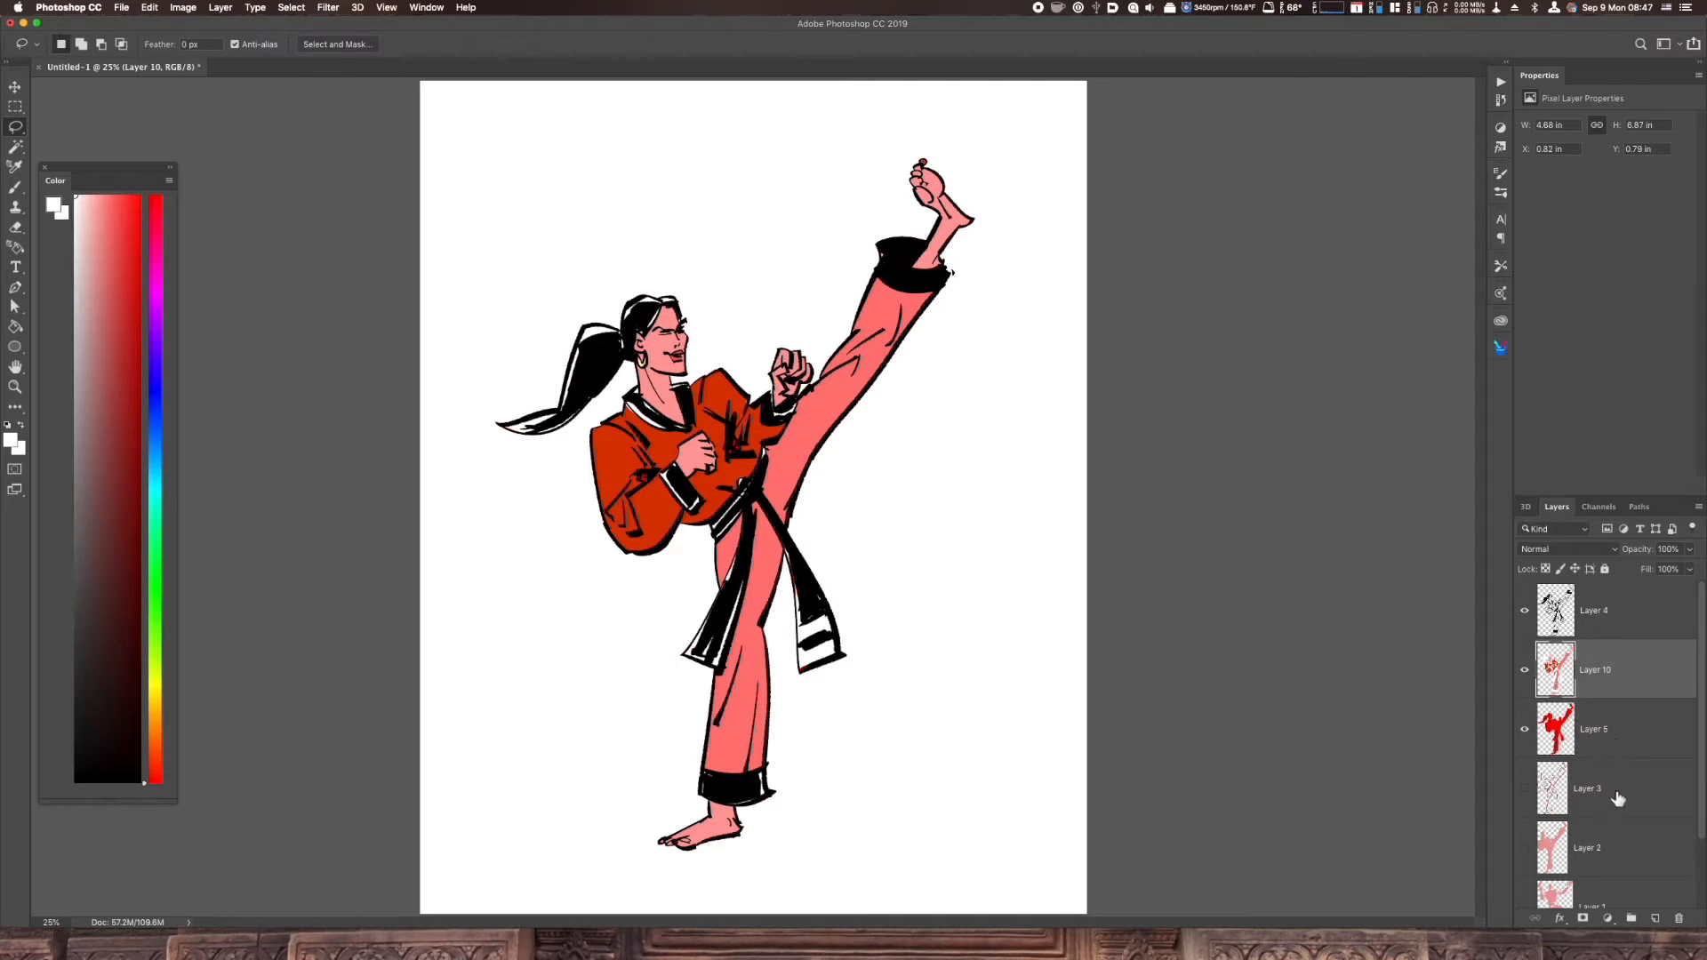
pyautogui.click(1612, 854)
pyautogui.click(1624, 702)
pyautogui.press('super+plus')
pyautogui.press('super+plus')
pyautogui.moveTo(952, 473)
pyautogui.mouseDown()
pyautogui.moveTo(1014, 735)
pyautogui.moveTo(1012, 671)
pyautogui.mouseUp()
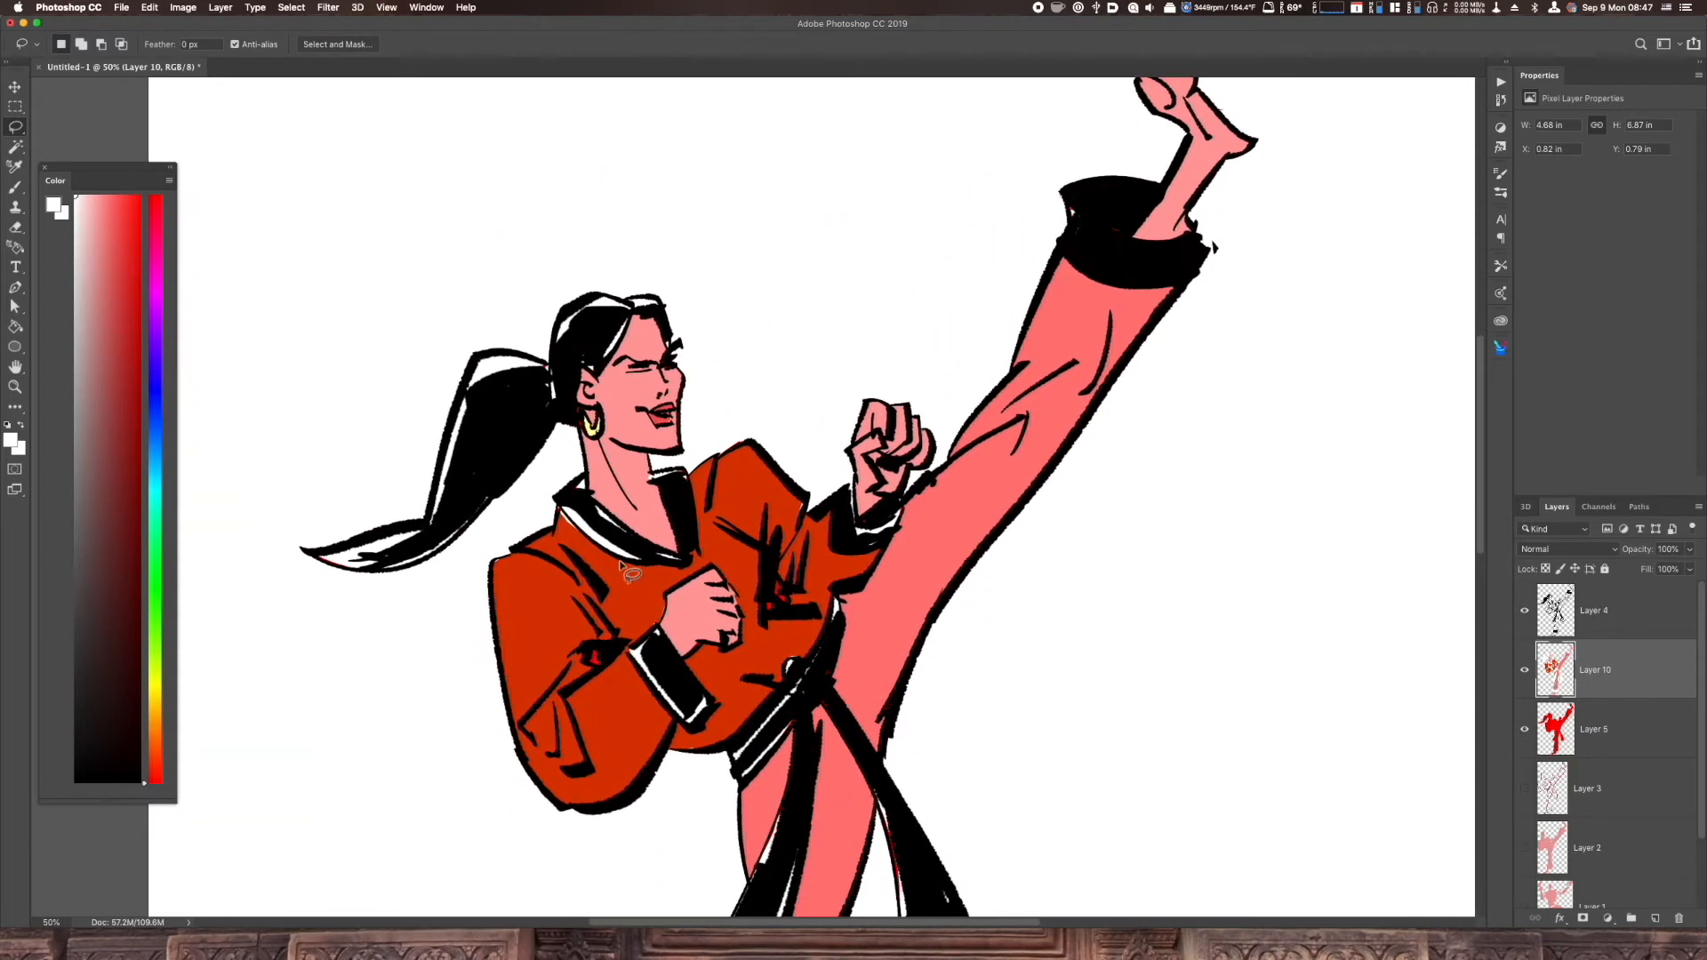
pyautogui.moveTo(513, 553)
pyautogui.mouseDown()
pyautogui.moveTo(546, 746)
pyautogui.moveTo(554, 711)
pyautogui.moveTo(558, 750)
pyautogui.moveTo(568, 724)
pyautogui.moveTo(592, 762)
pyautogui.moveTo(664, 739)
pyautogui.moveTo(605, 808)
pyautogui.moveTo(480, 563)
pyautogui.mouseUp()
pyautogui.press('super+j')
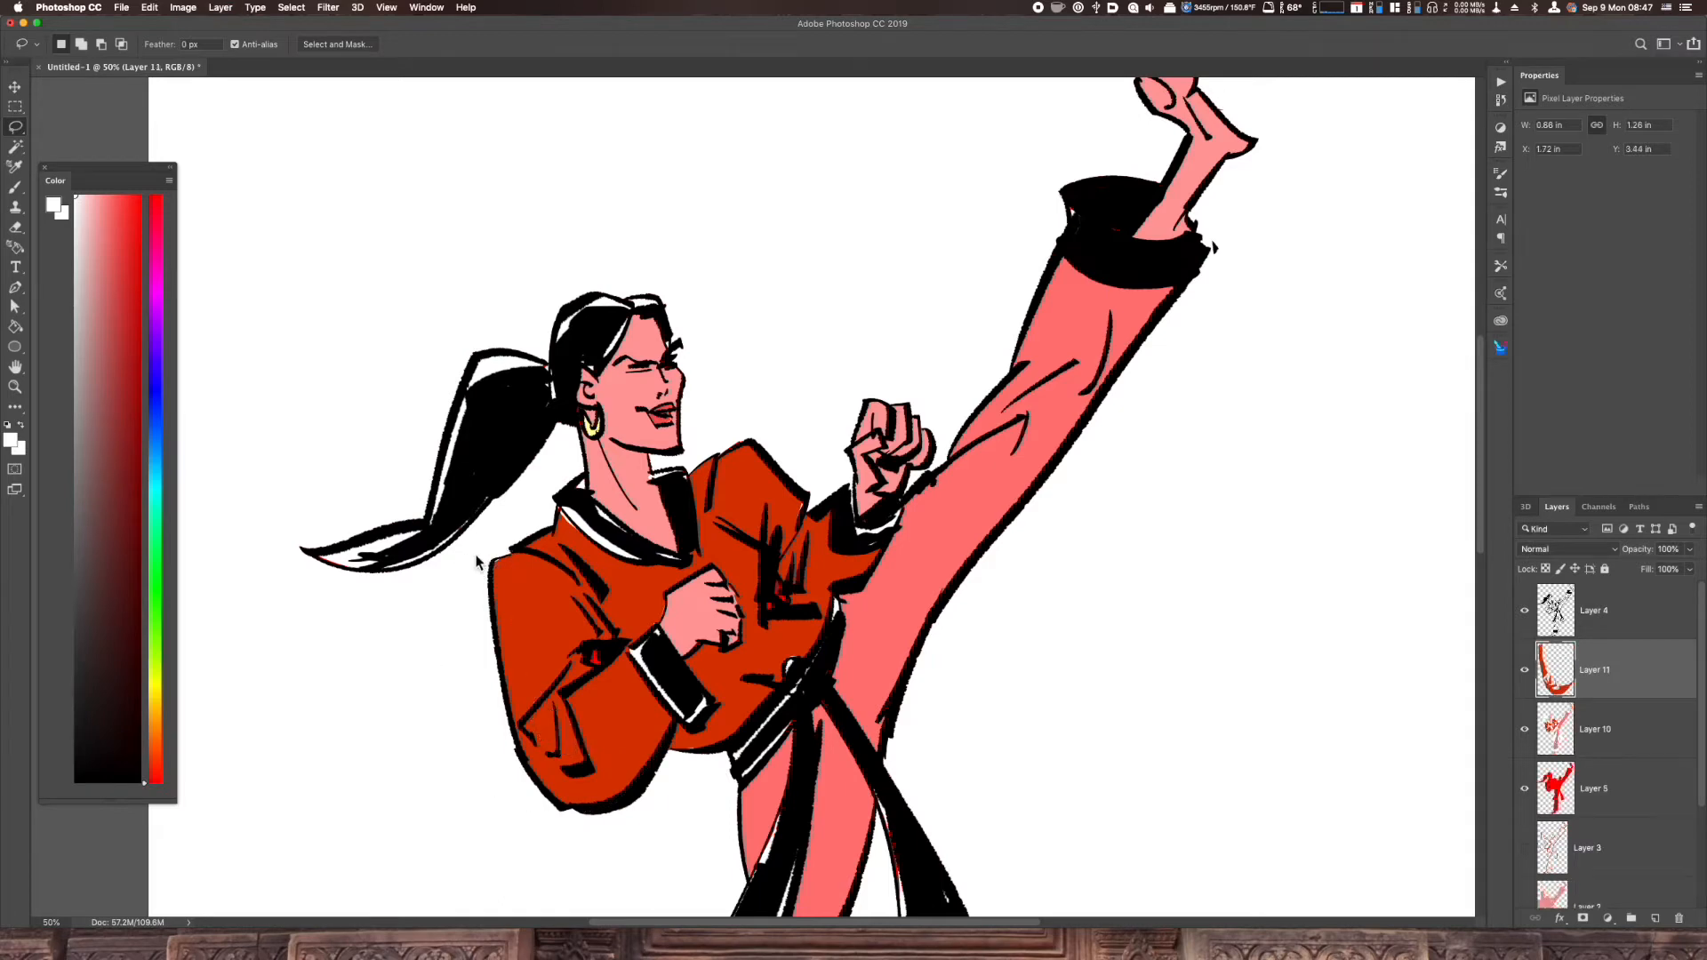
pyautogui.press('super+u')
pyautogui.moveTo(1203, 491); pyautogui.dragTo(1191, 492)
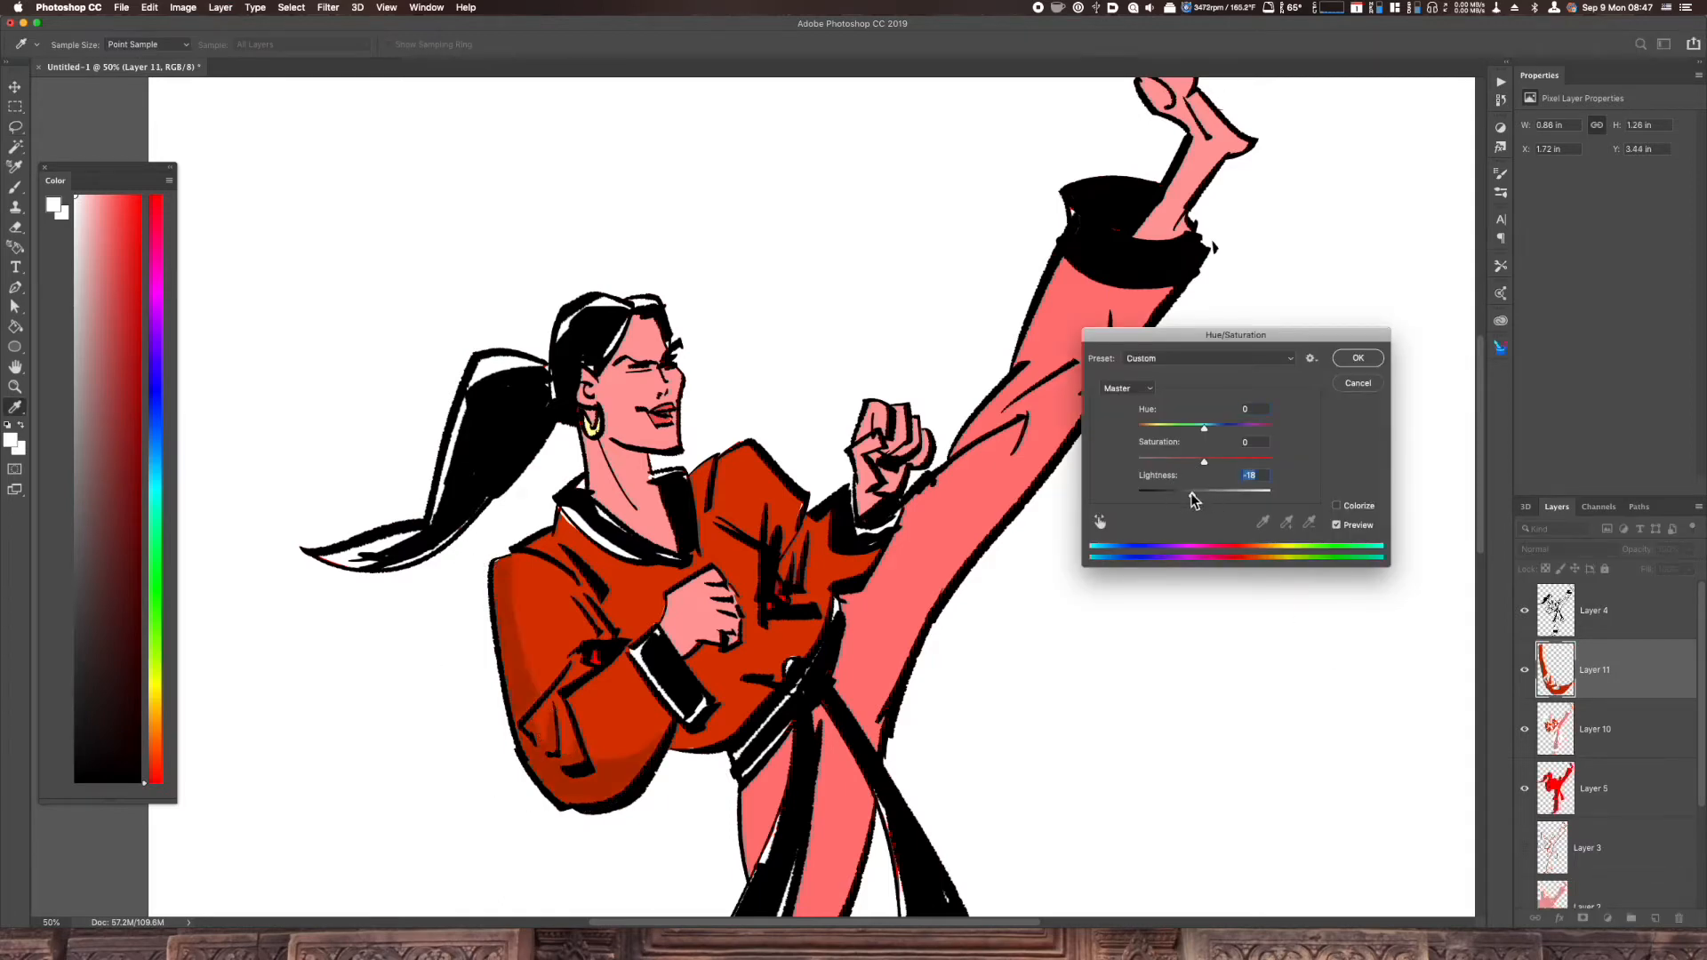
pyautogui.click(1357, 358)
# Add a shadow at the bent sleeve's elbow fold on Layer 11 using the darker orange
pyautogui.press('l')
pyautogui.moveTo(582, 653)
pyautogui.mouseDown()
pyautogui.moveTo(525, 698)
pyautogui.moveTo(573, 671)
pyautogui.mouseUp()
pyautogui.press('i')
pyautogui.click(625, 786)
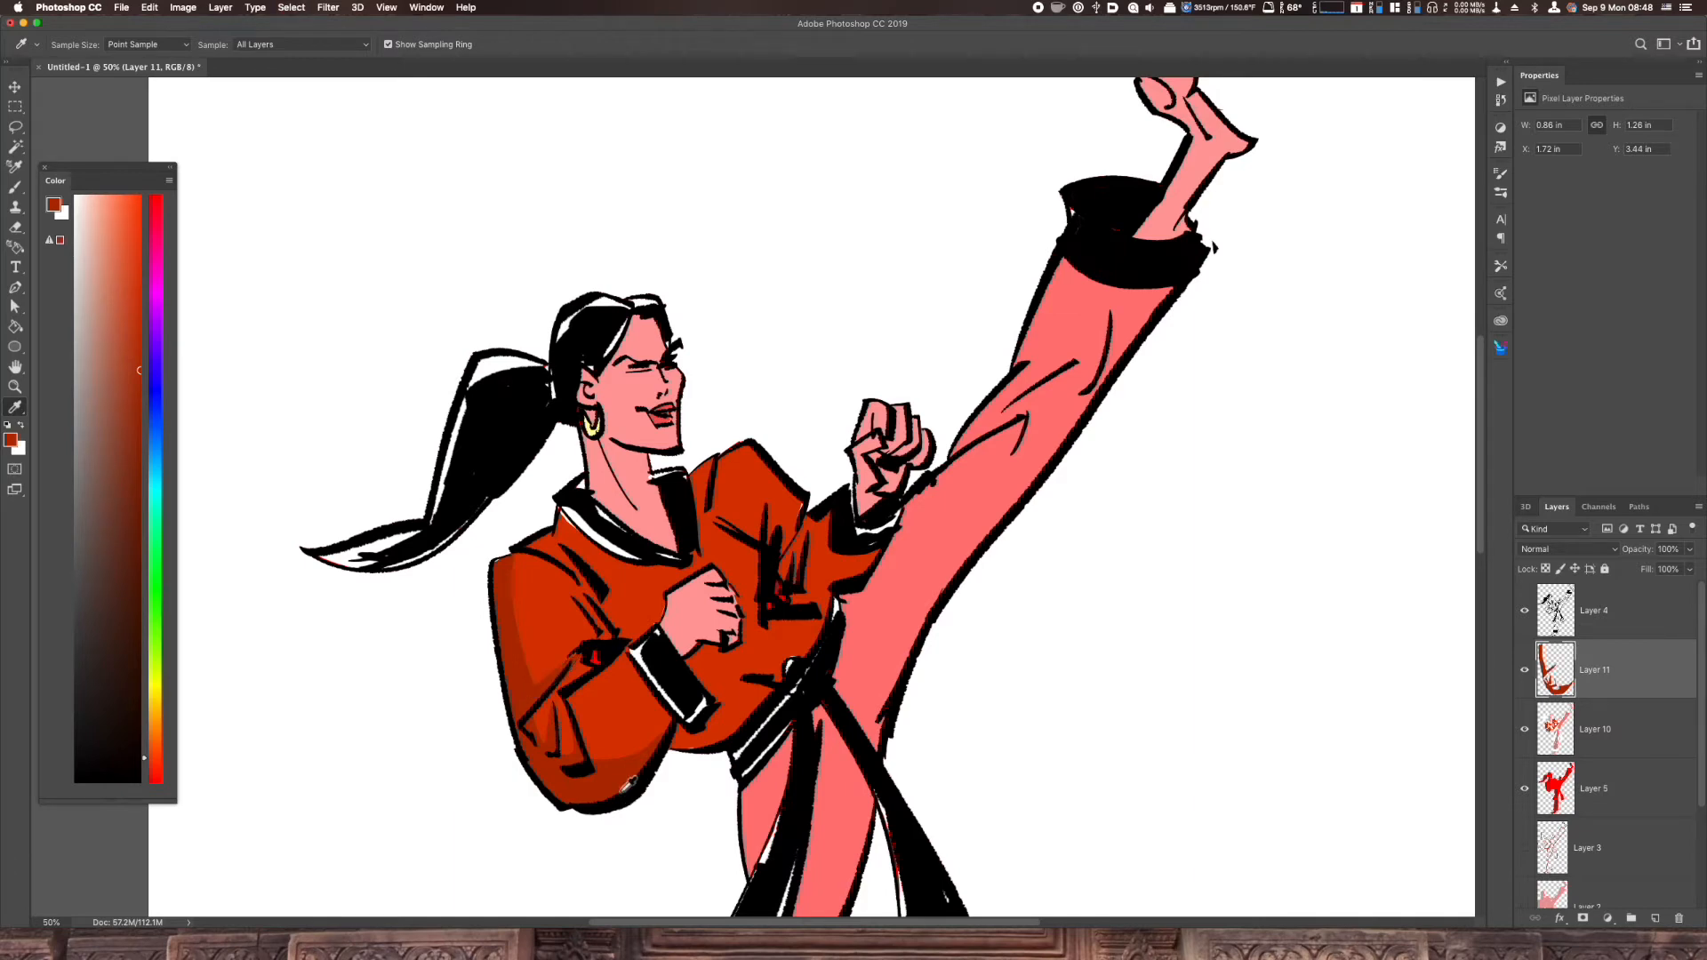
# Select a shadow shape along the jacket's lower hem and fill it with the sampled darker orange on Layer 11
pyautogui.press('l')
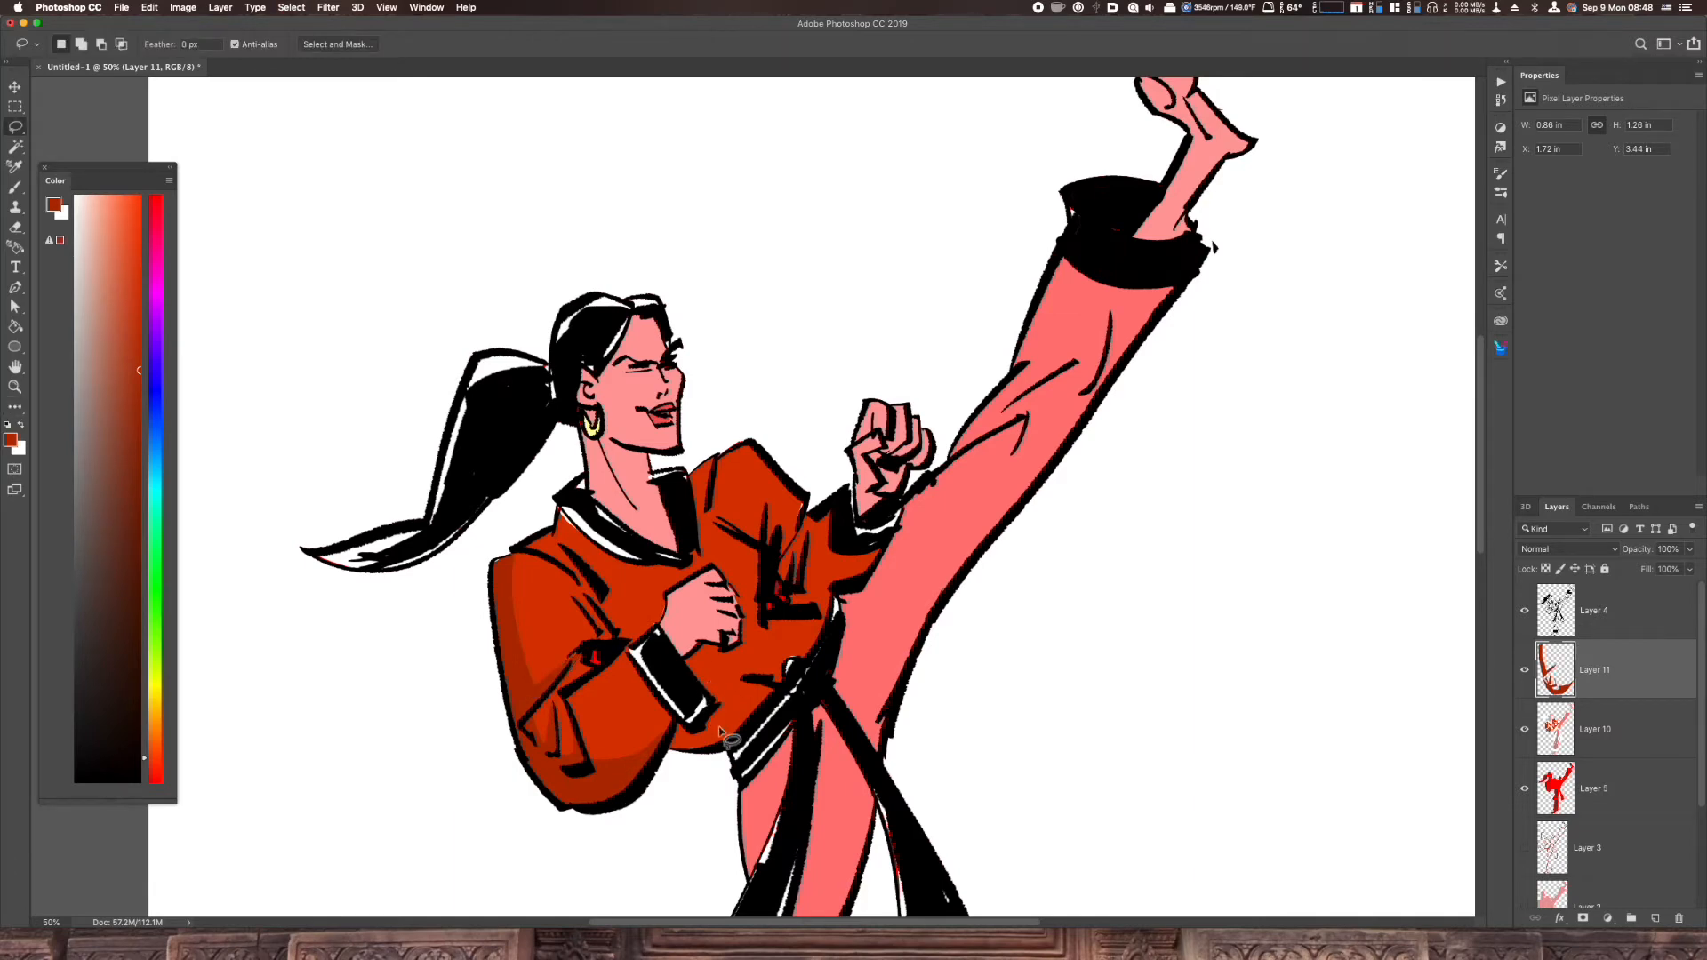
pyautogui.moveTo(742, 736)
pyautogui.mouseDown()
pyautogui.moveTo(685, 729)
pyautogui.moveTo(756, 765)
pyautogui.moveTo(738, 774)
pyautogui.moveTo(703, 754)
pyautogui.mouseUp()
pyautogui.press('i')
pyautogui.click(635, 766)
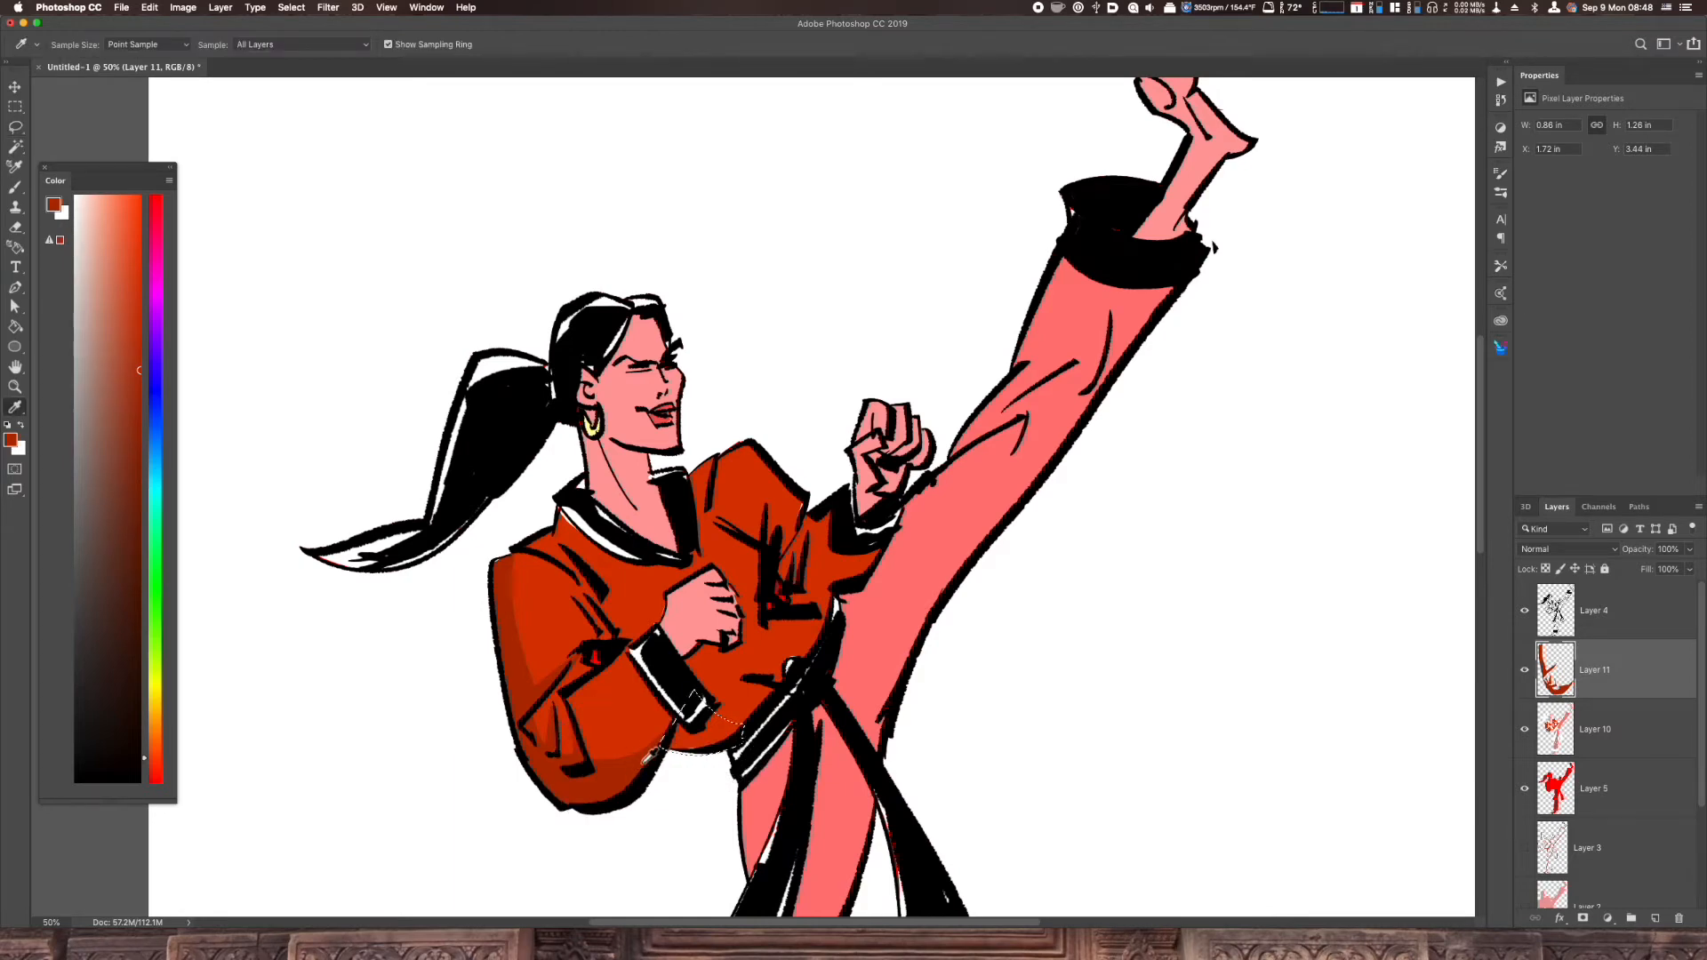
pyautogui.hotkey('alt', 'BackSpace')
# Copy a shadow area on the raised fist from Layer 10 to a new layer and set its Lightness to -34
pyautogui.press('l')
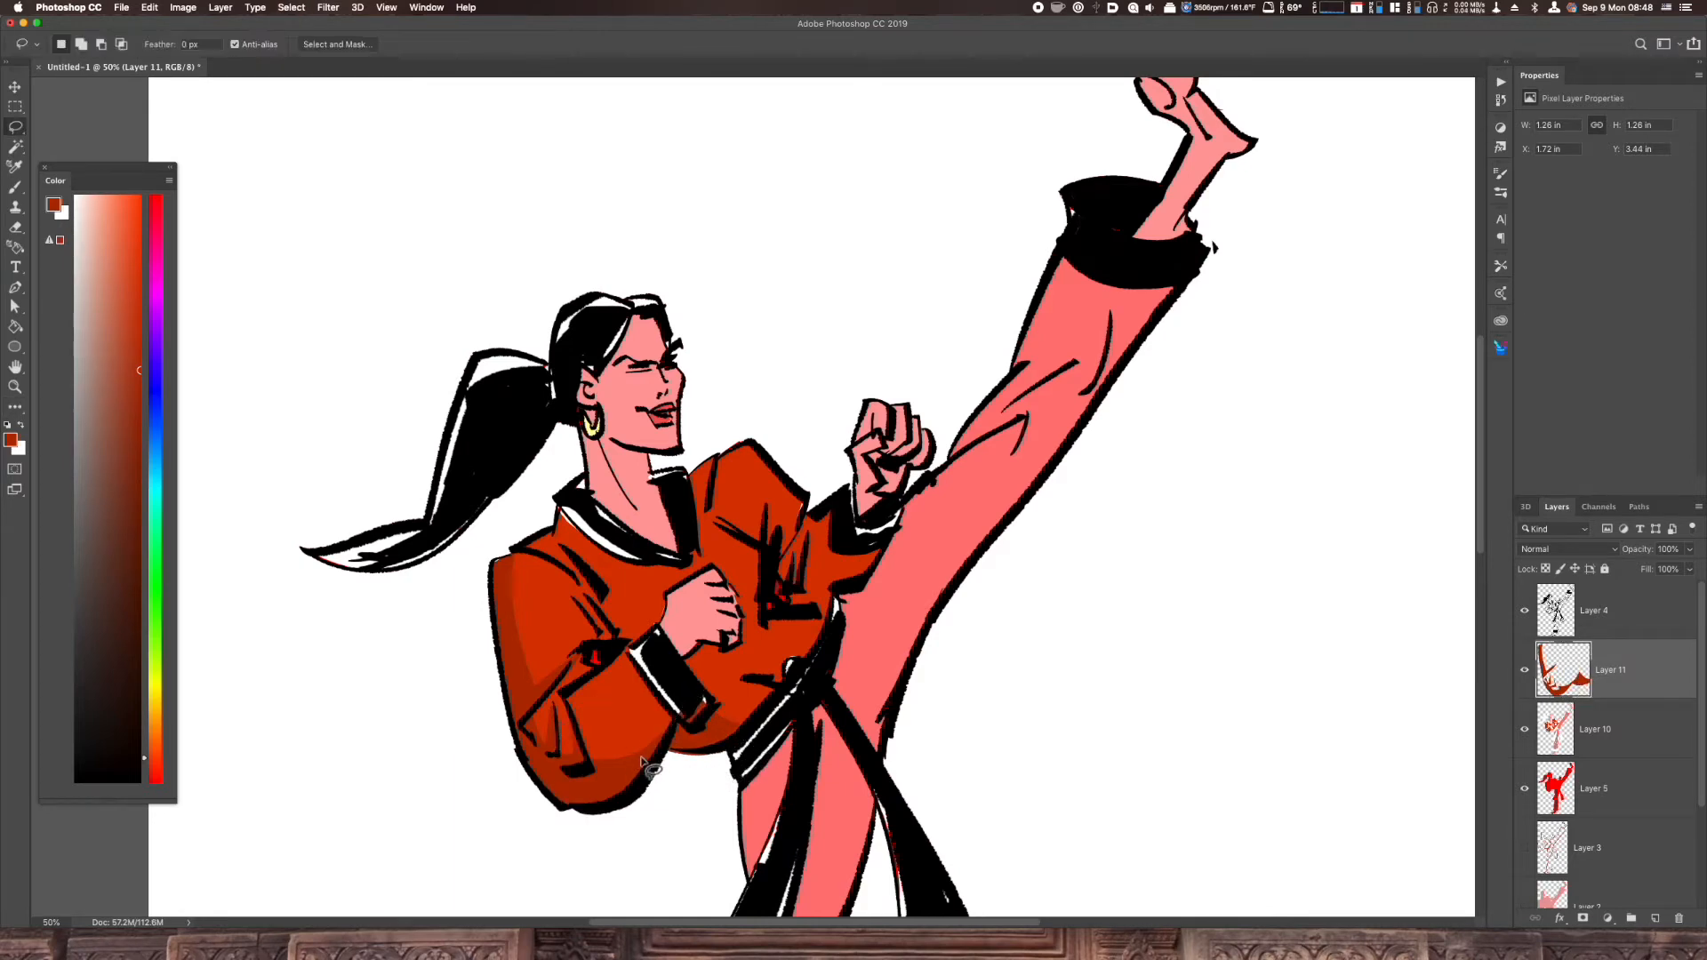
pyautogui.moveTo(889, 465)
pyautogui.mouseDown()
pyautogui.moveTo(920, 440)
pyautogui.moveTo(902, 498)
pyautogui.moveTo(862, 476)
pyautogui.moveTo(880, 453)
pyautogui.mouseUp()
pyautogui.click(1597, 752)
pyautogui.press('i')
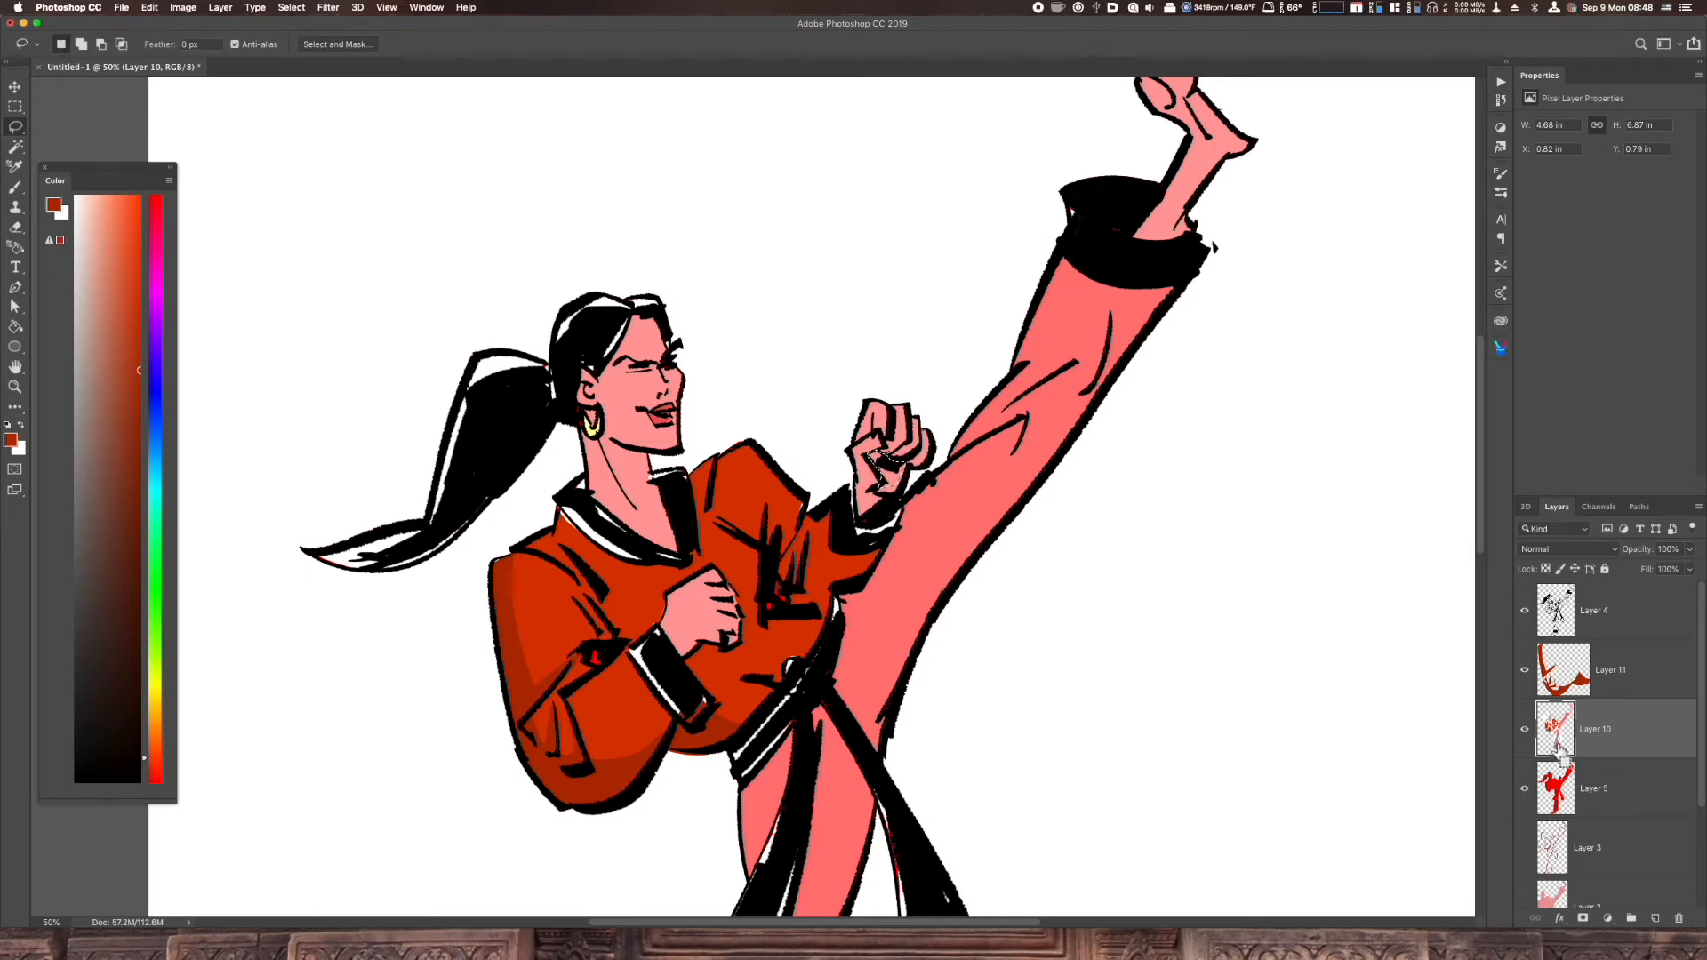
pyautogui.press('super+j')
pyautogui.press('super+u')
pyautogui.click(1184, 494)
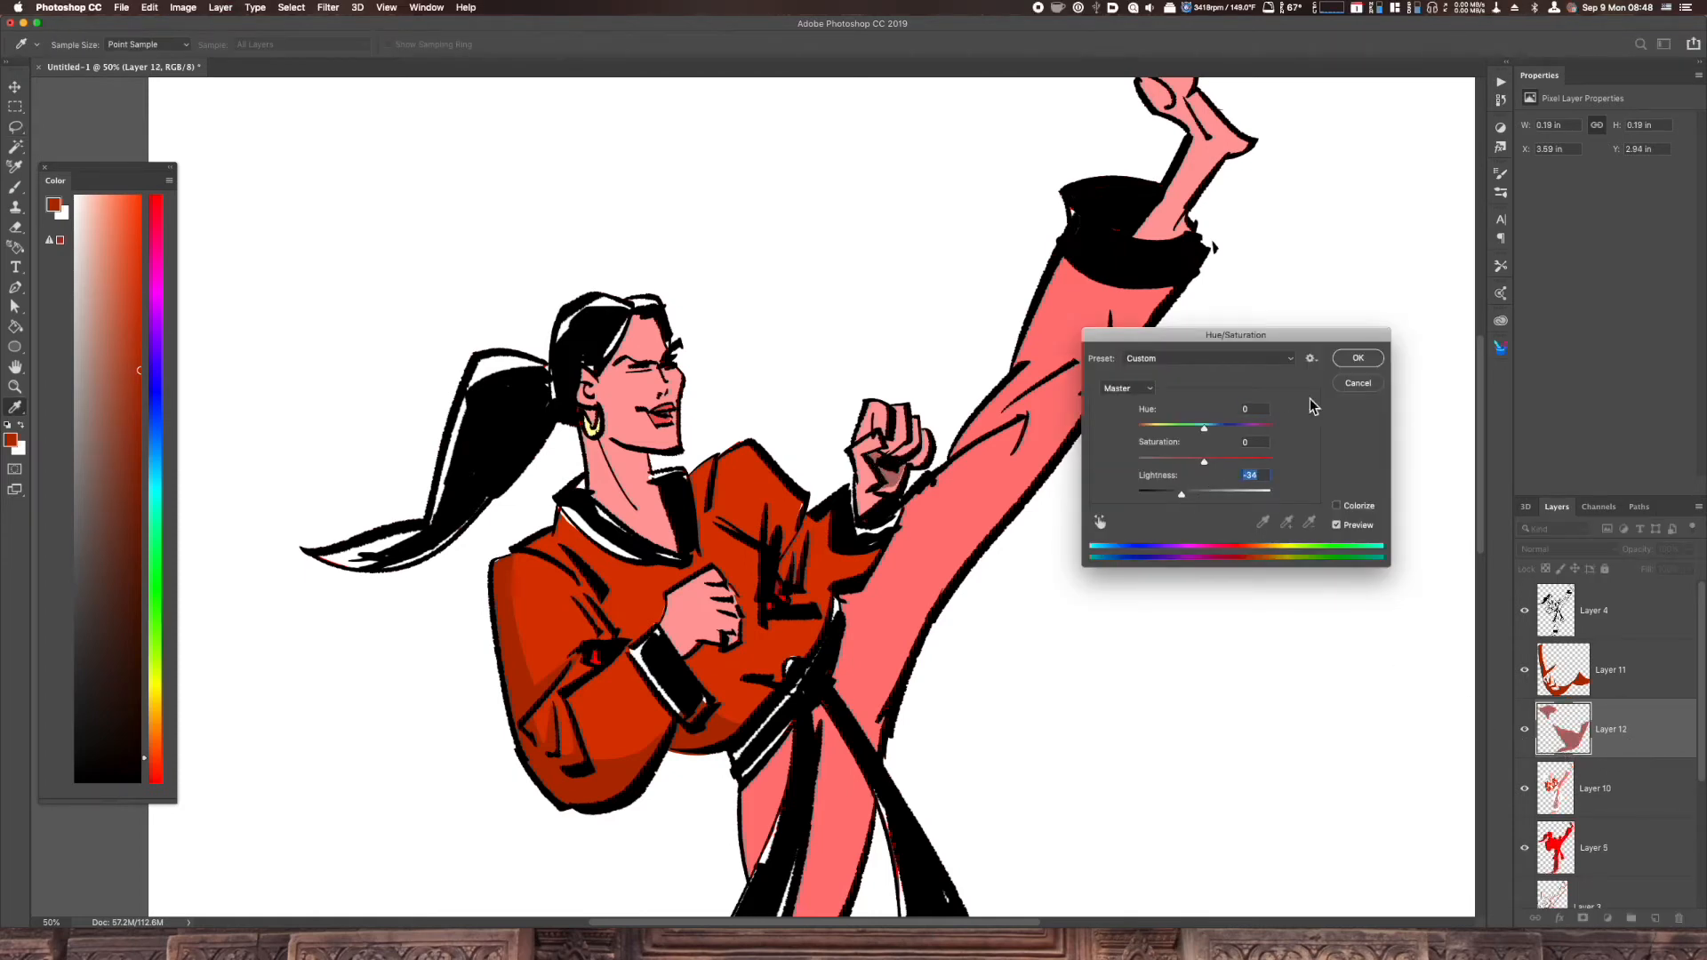
pyautogui.press('Return')
# Select further shadow shapes on the raised fist and wrist and fill them with the sampled darker pink on Layer 12
pyautogui.press('l')
pyautogui.moveTo(865, 451)
pyautogui.mouseDown()
pyautogui.moveTo(880, 418)
pyautogui.moveTo(889, 454)
pyautogui.mouseUp()
pyautogui.press('i')
pyautogui.click(903, 498)
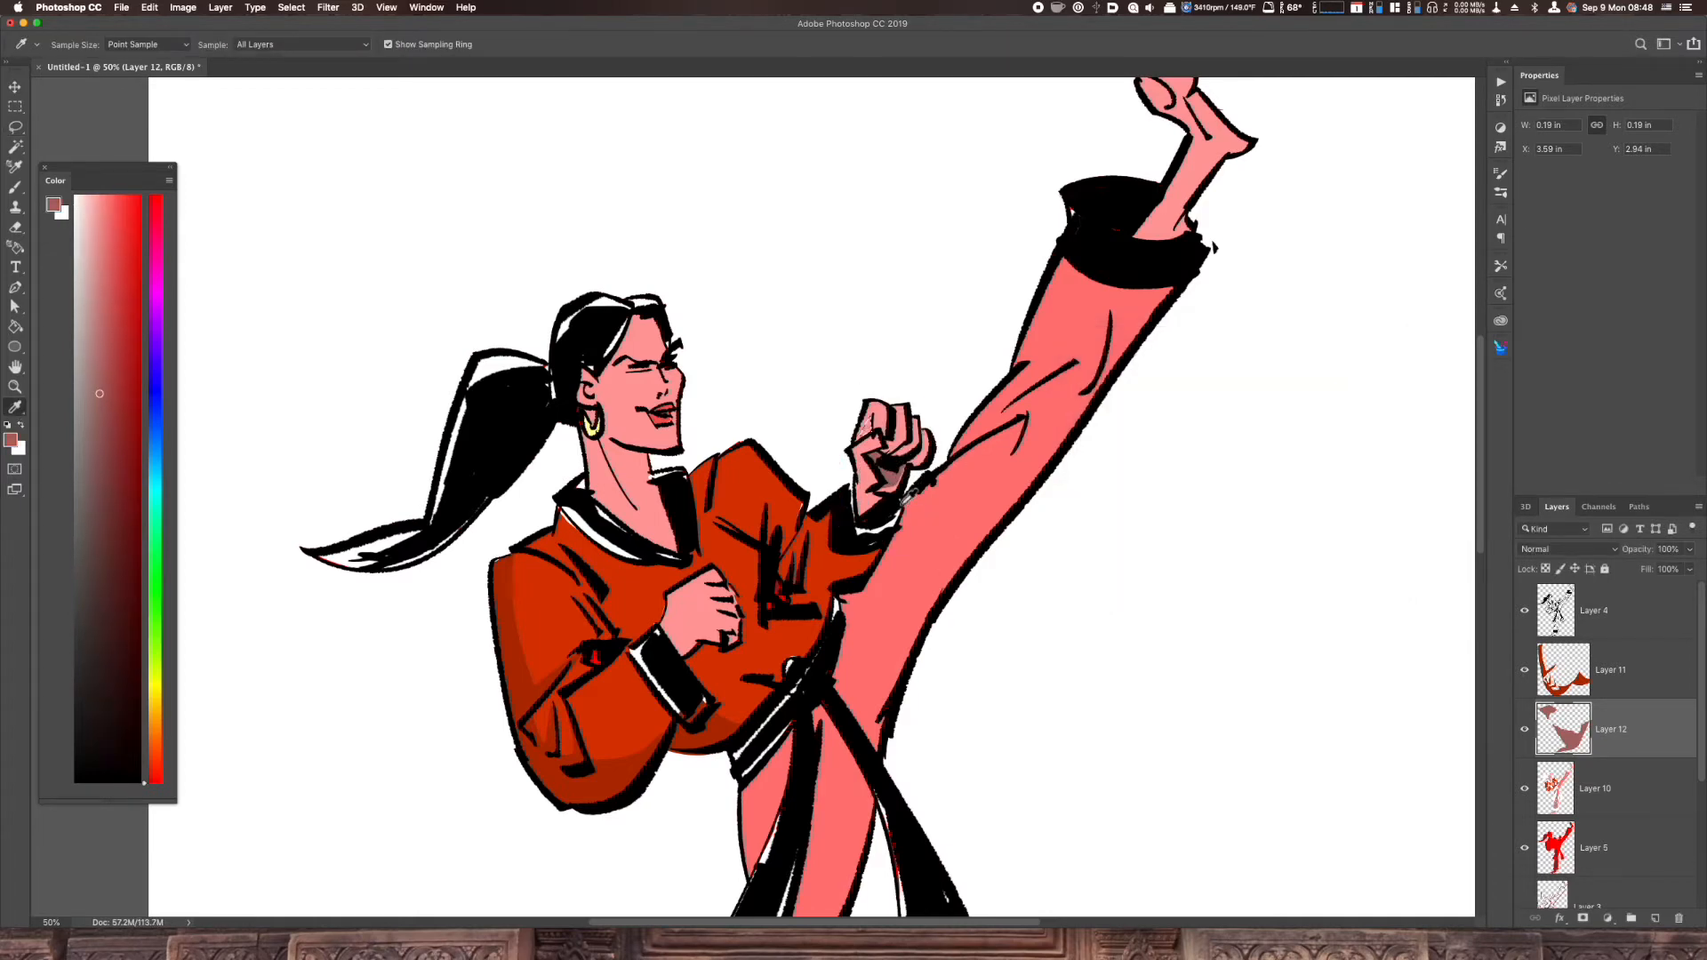
# Copy a shadow area on the neck beneath the jaw from Layer 10 to a new layer and set its Lightness to -37
pyautogui.press('super+minus')
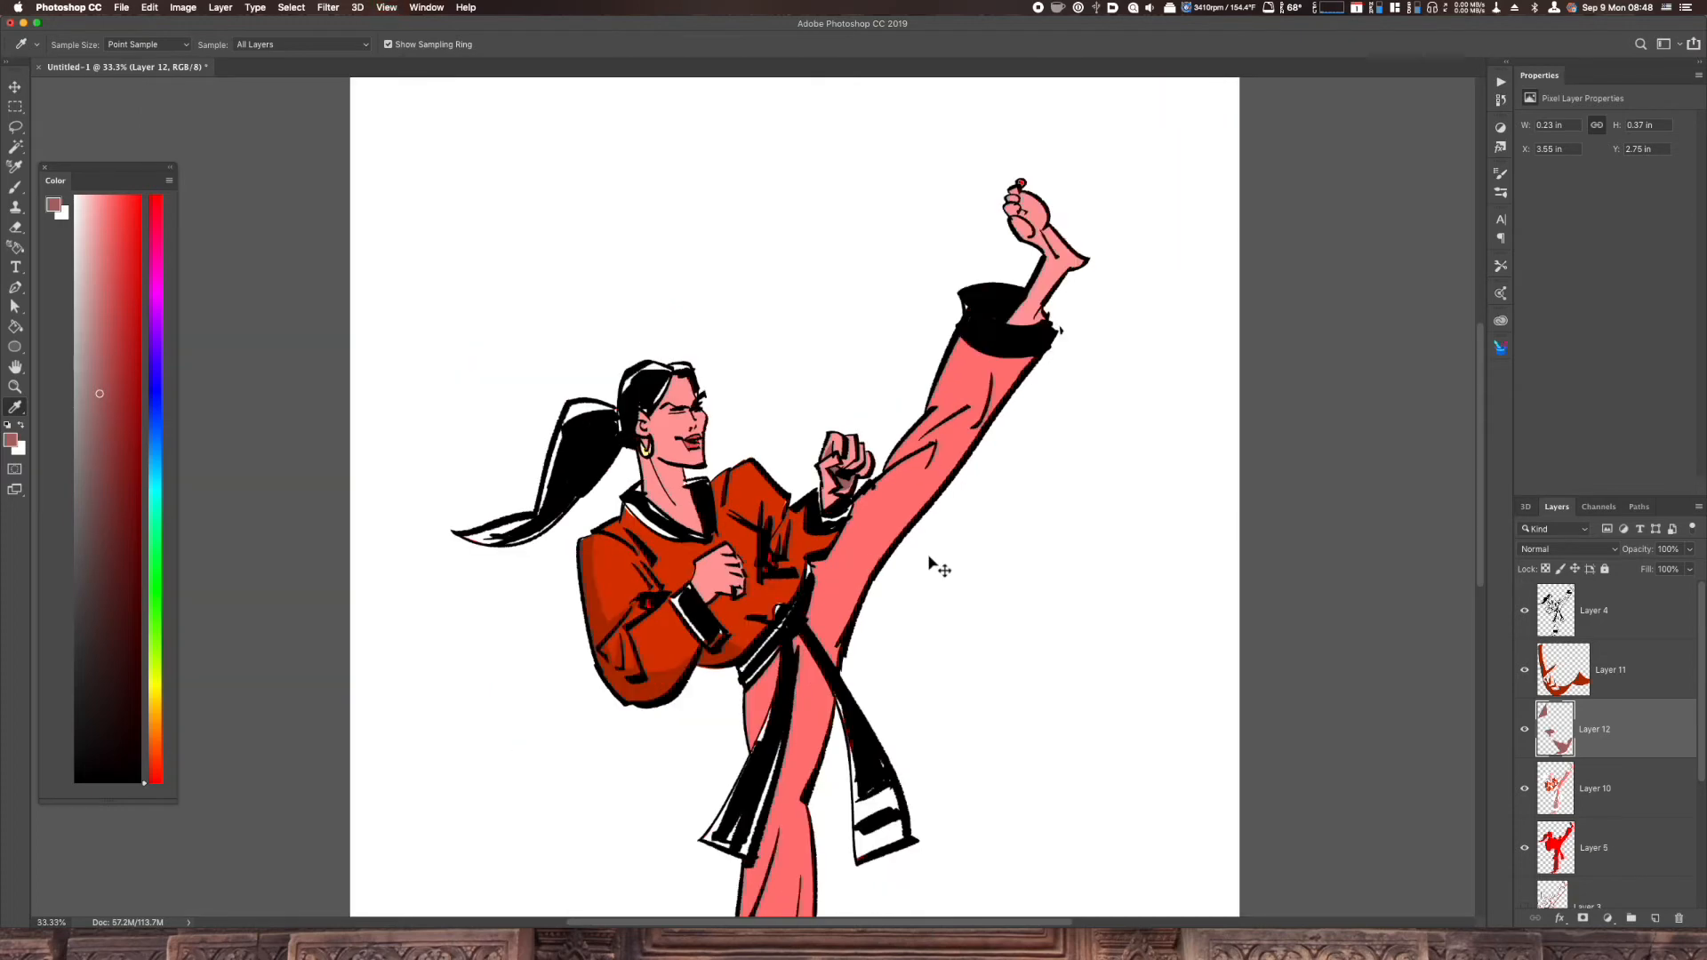
pyautogui.press('l')
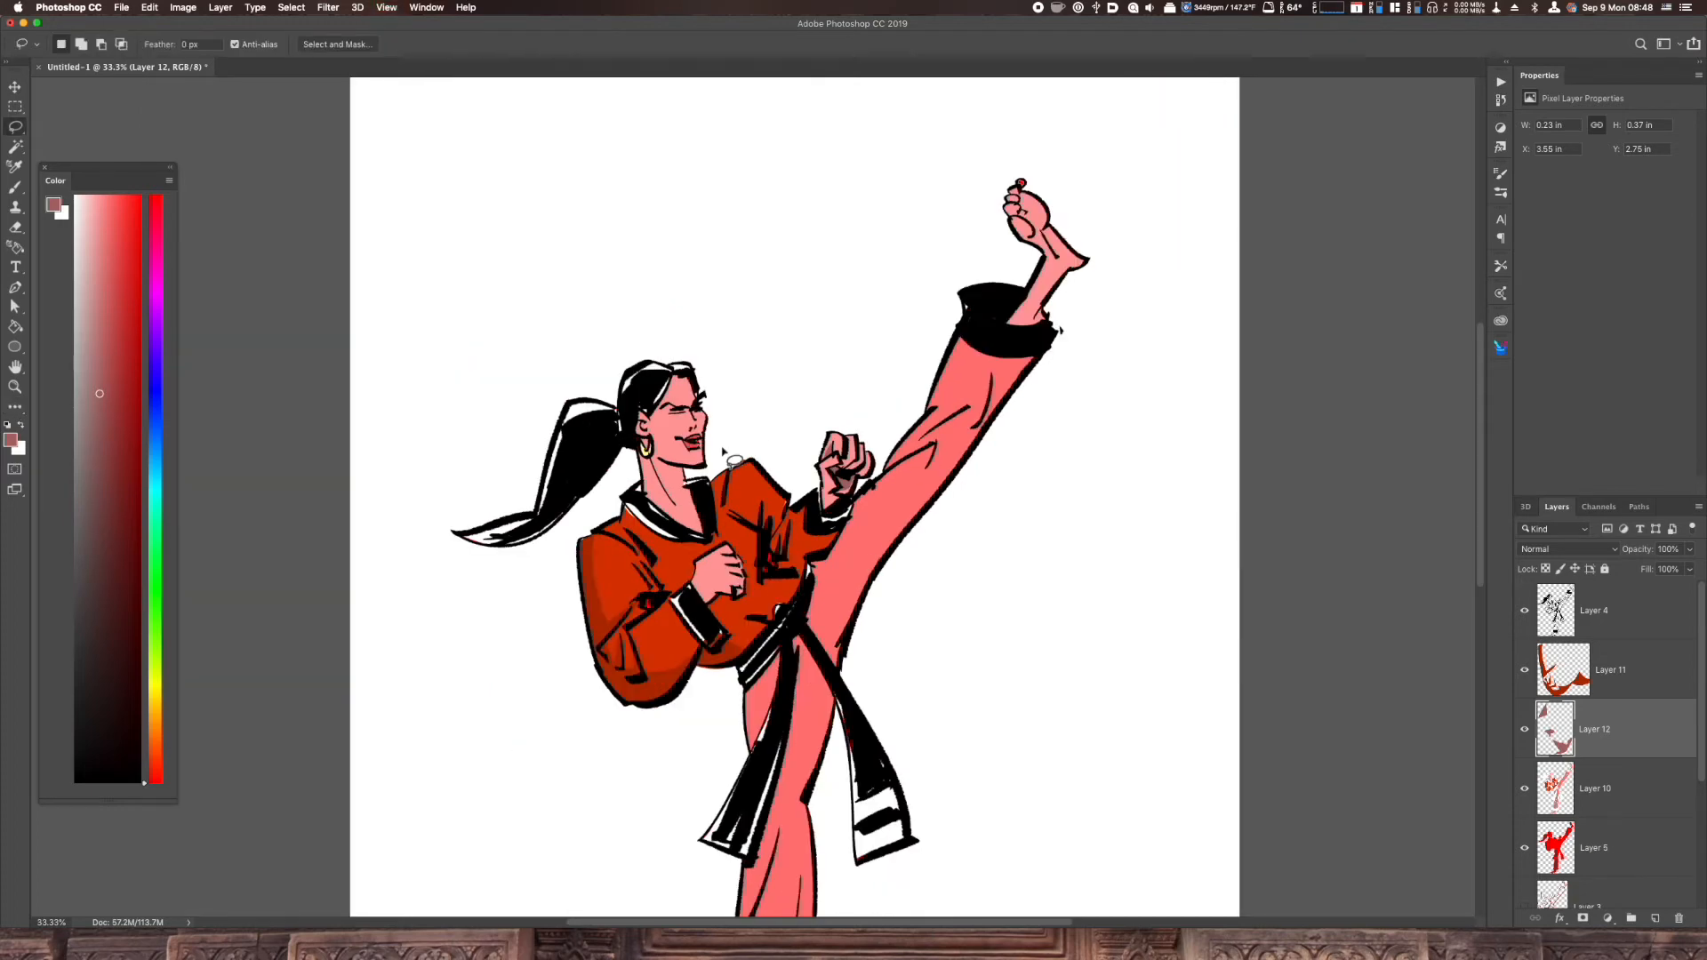
pyautogui.moveTo(671, 469)
pyautogui.mouseDown()
pyautogui.moveTo(707, 513)
pyautogui.moveTo(716, 445)
pyautogui.moveTo(658, 434)
pyautogui.moveTo(677, 476)
pyautogui.mouseUp()
pyautogui.click(1594, 788)
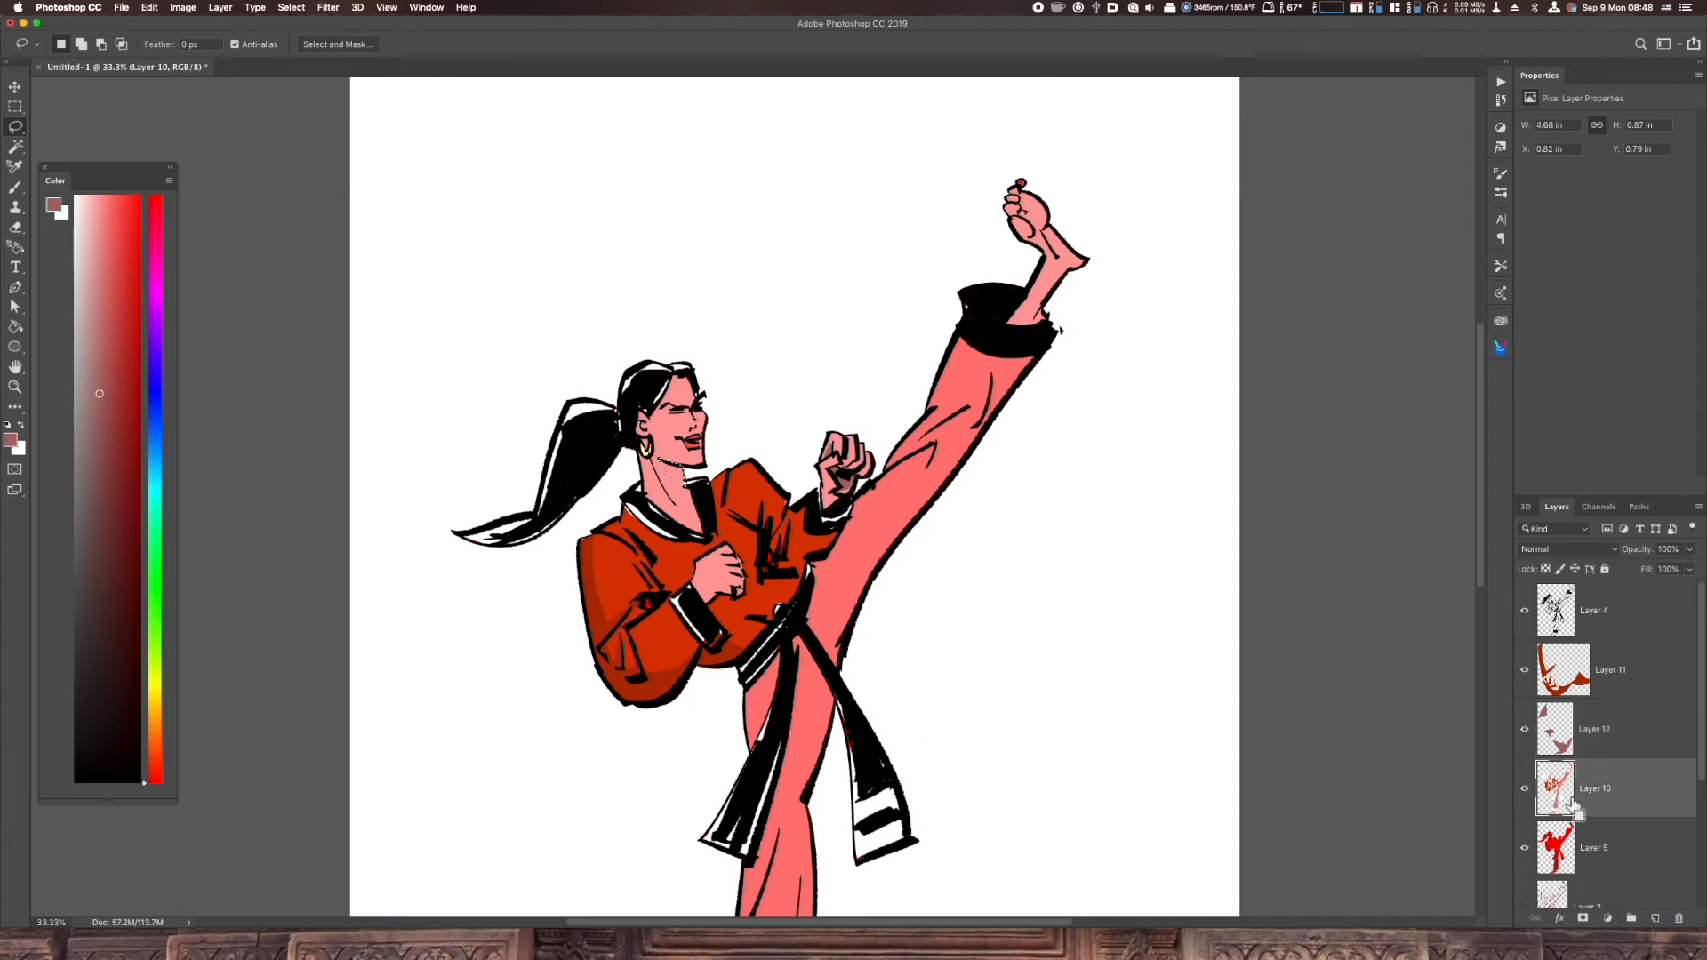
pyautogui.press('super+j')
pyautogui.press('super+u')
pyautogui.moveTo(1204, 493); pyautogui.dragTo(1182, 495)
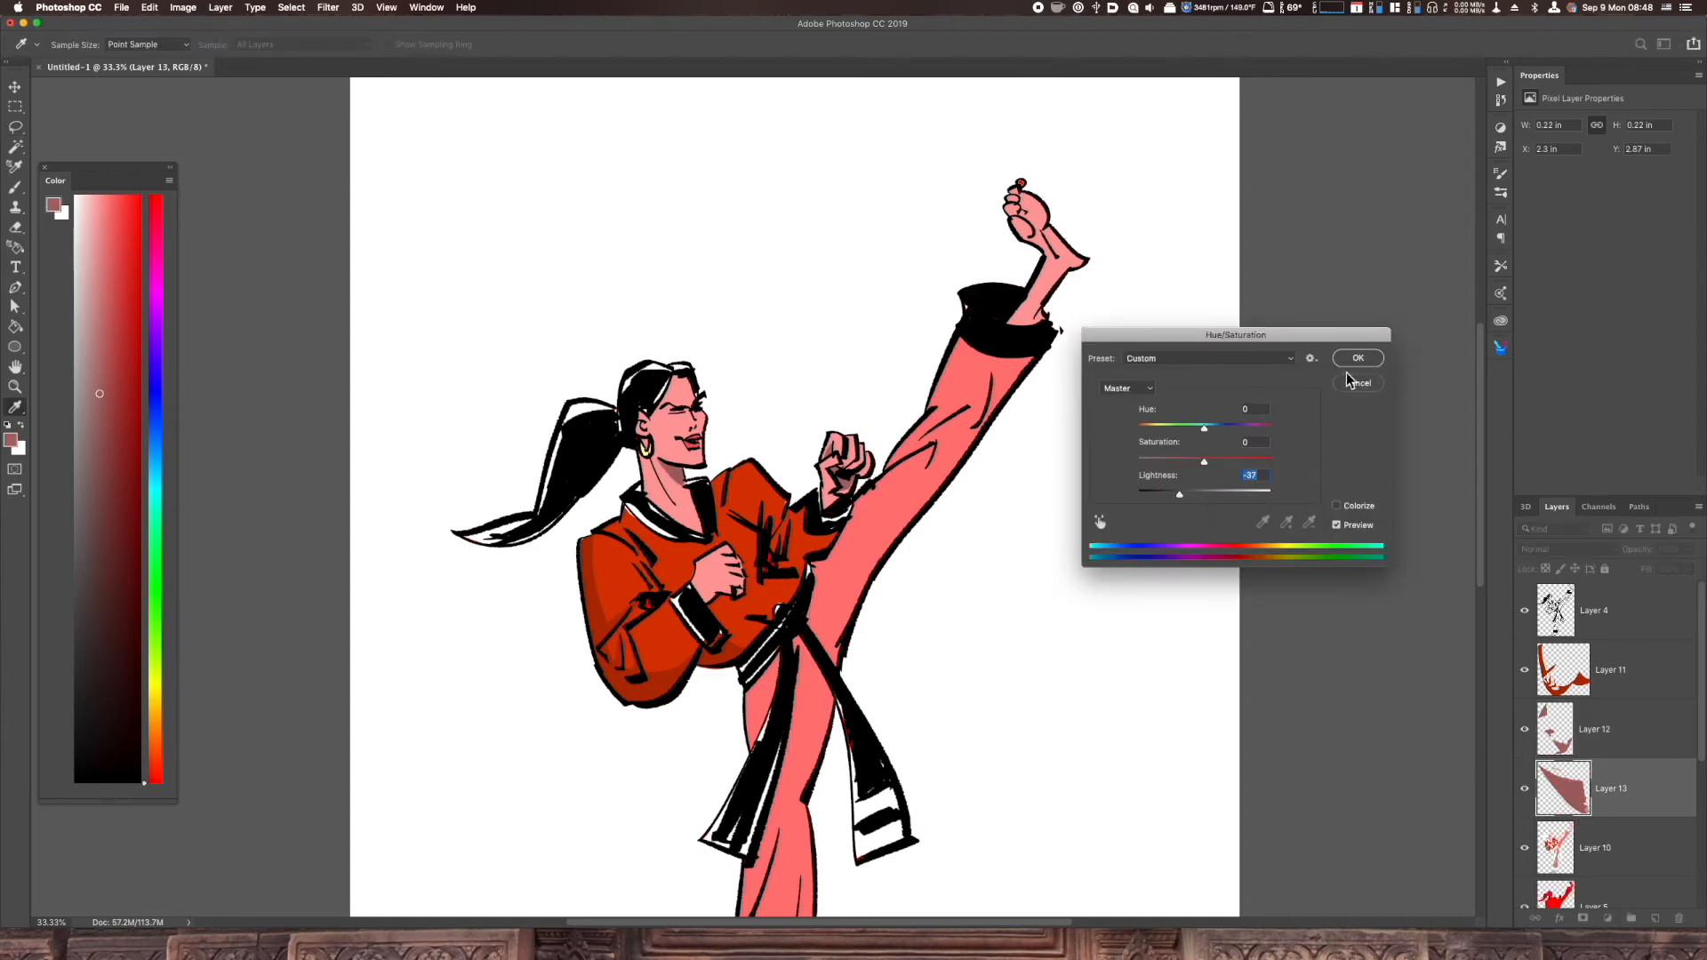
pyautogui.click(1376, 359)
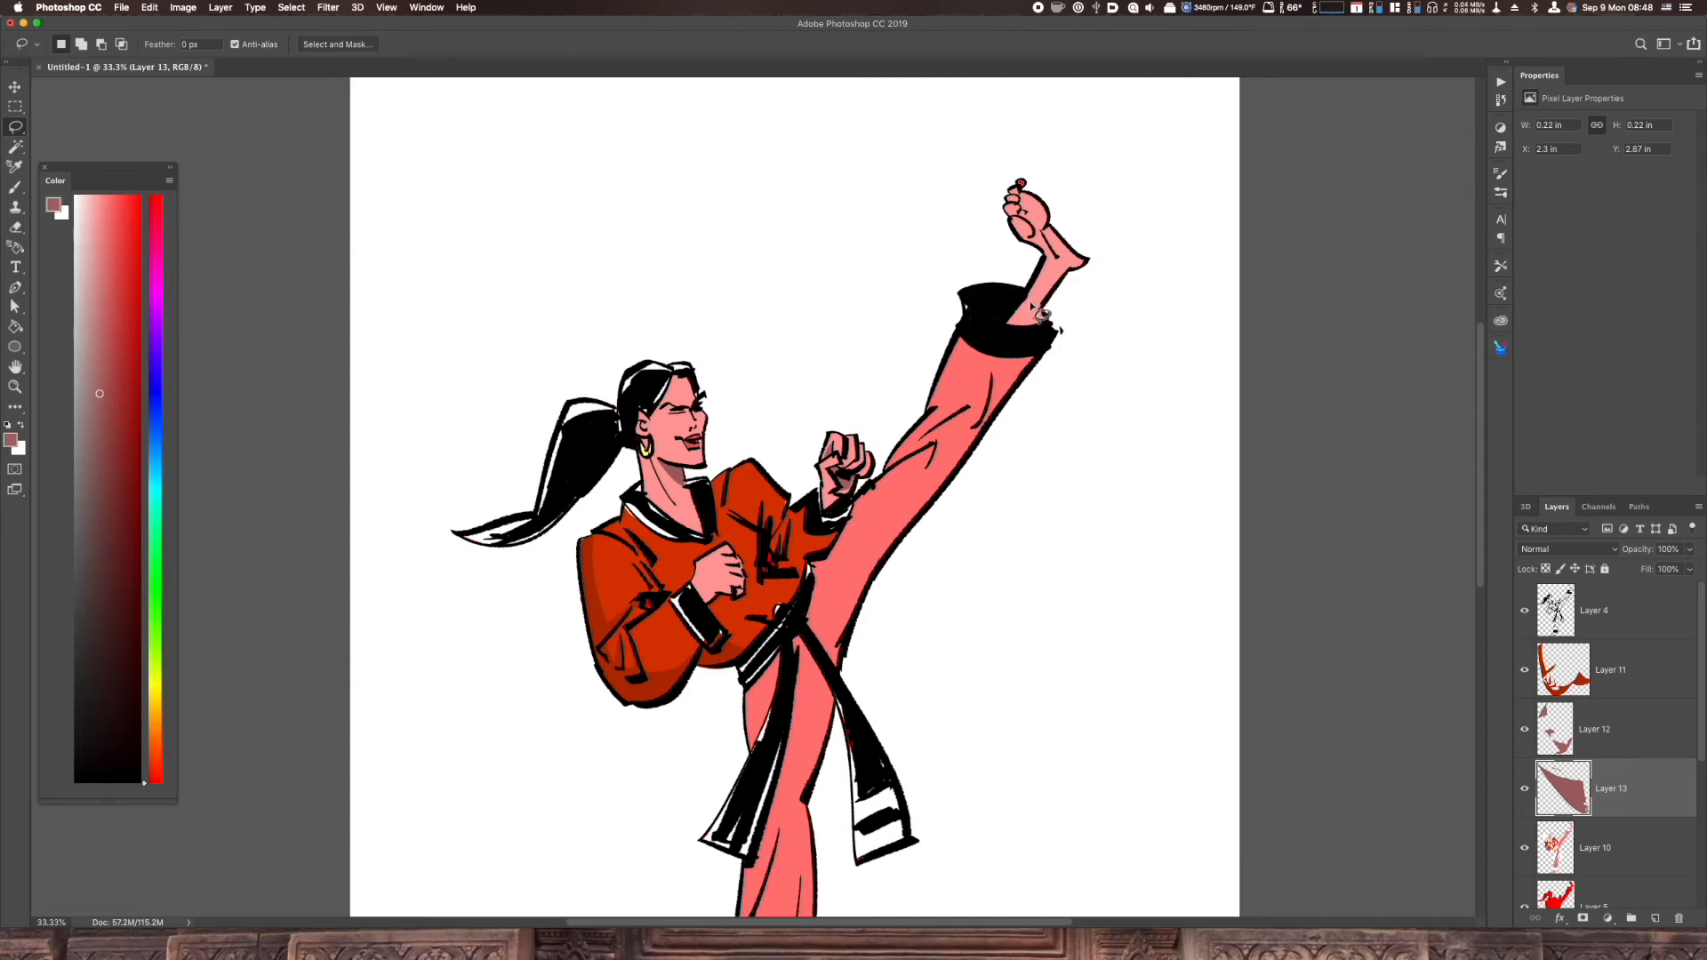
# Select the patch on the raised foot's toe and fill it with the sampled skin pink on Layer 10
pyautogui.press('w')
pyautogui.click(1021, 185)
pyautogui.click(1611, 855)
pyautogui.press('i')
pyautogui.click(713, 582)
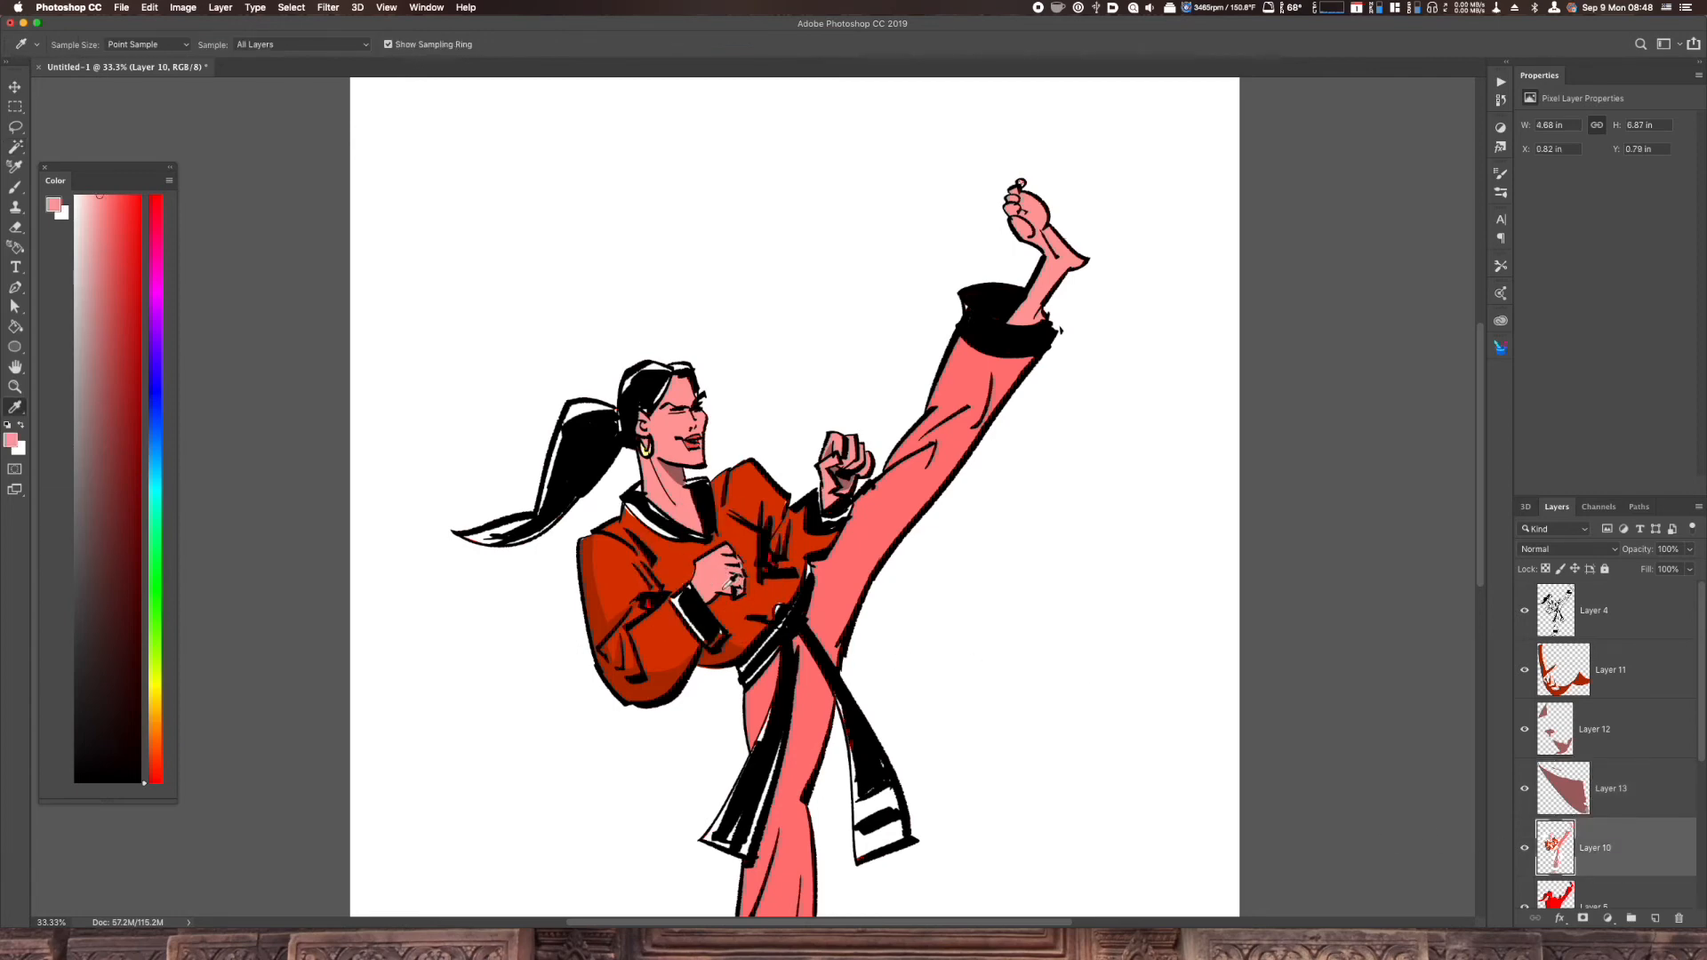
# Copy a narrow shadow area by the ear and the side of the neck from Layer 10 to a new layer with Lightness -34
pyautogui.press('super+minus')
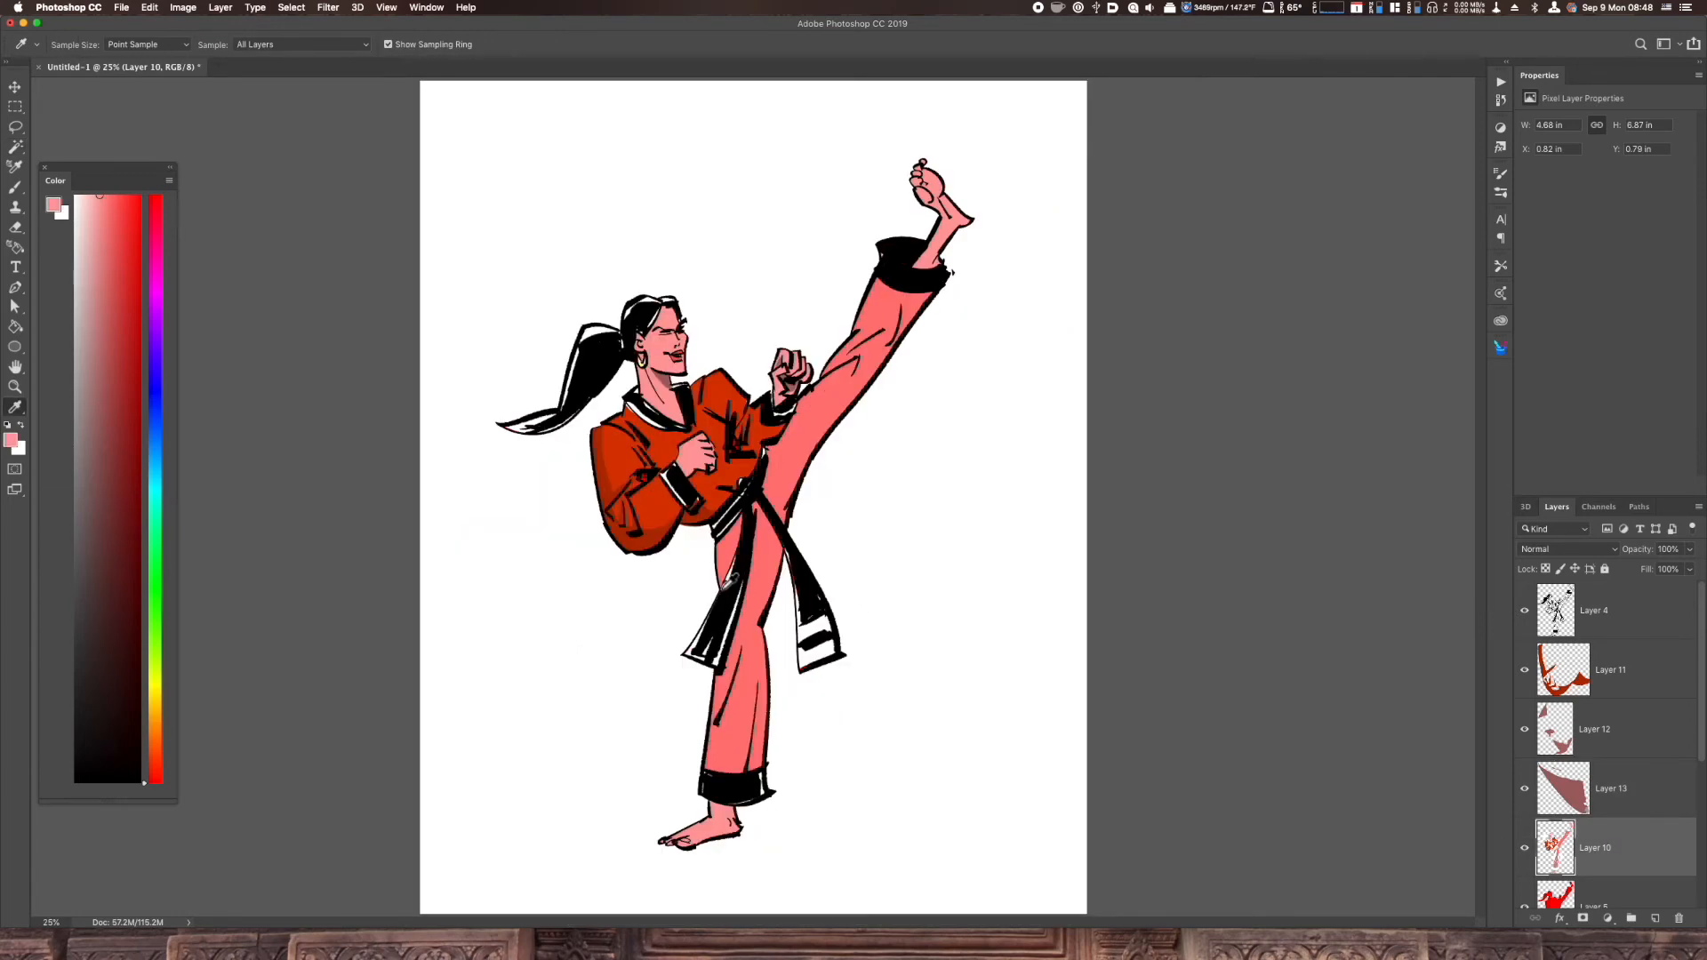
pyautogui.press('super+plus')
pyautogui.press('super+plus')
pyautogui.press('super+plus')
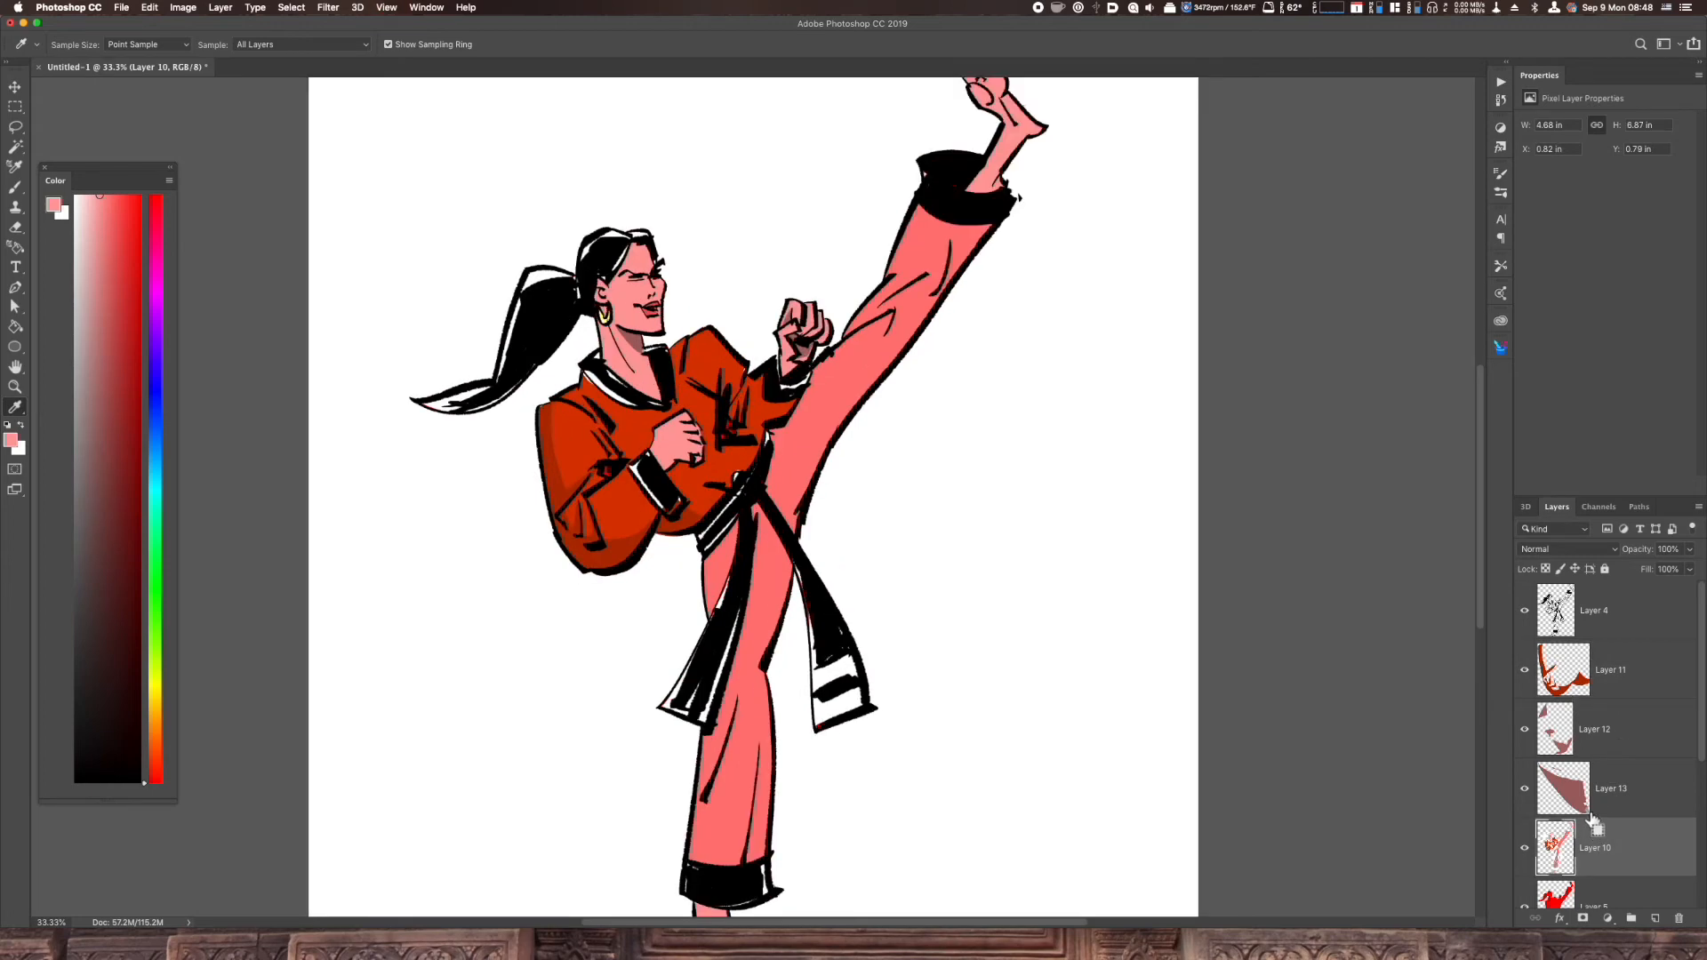
pyautogui.scroll(10, 903, 690)
pyautogui.press('l')
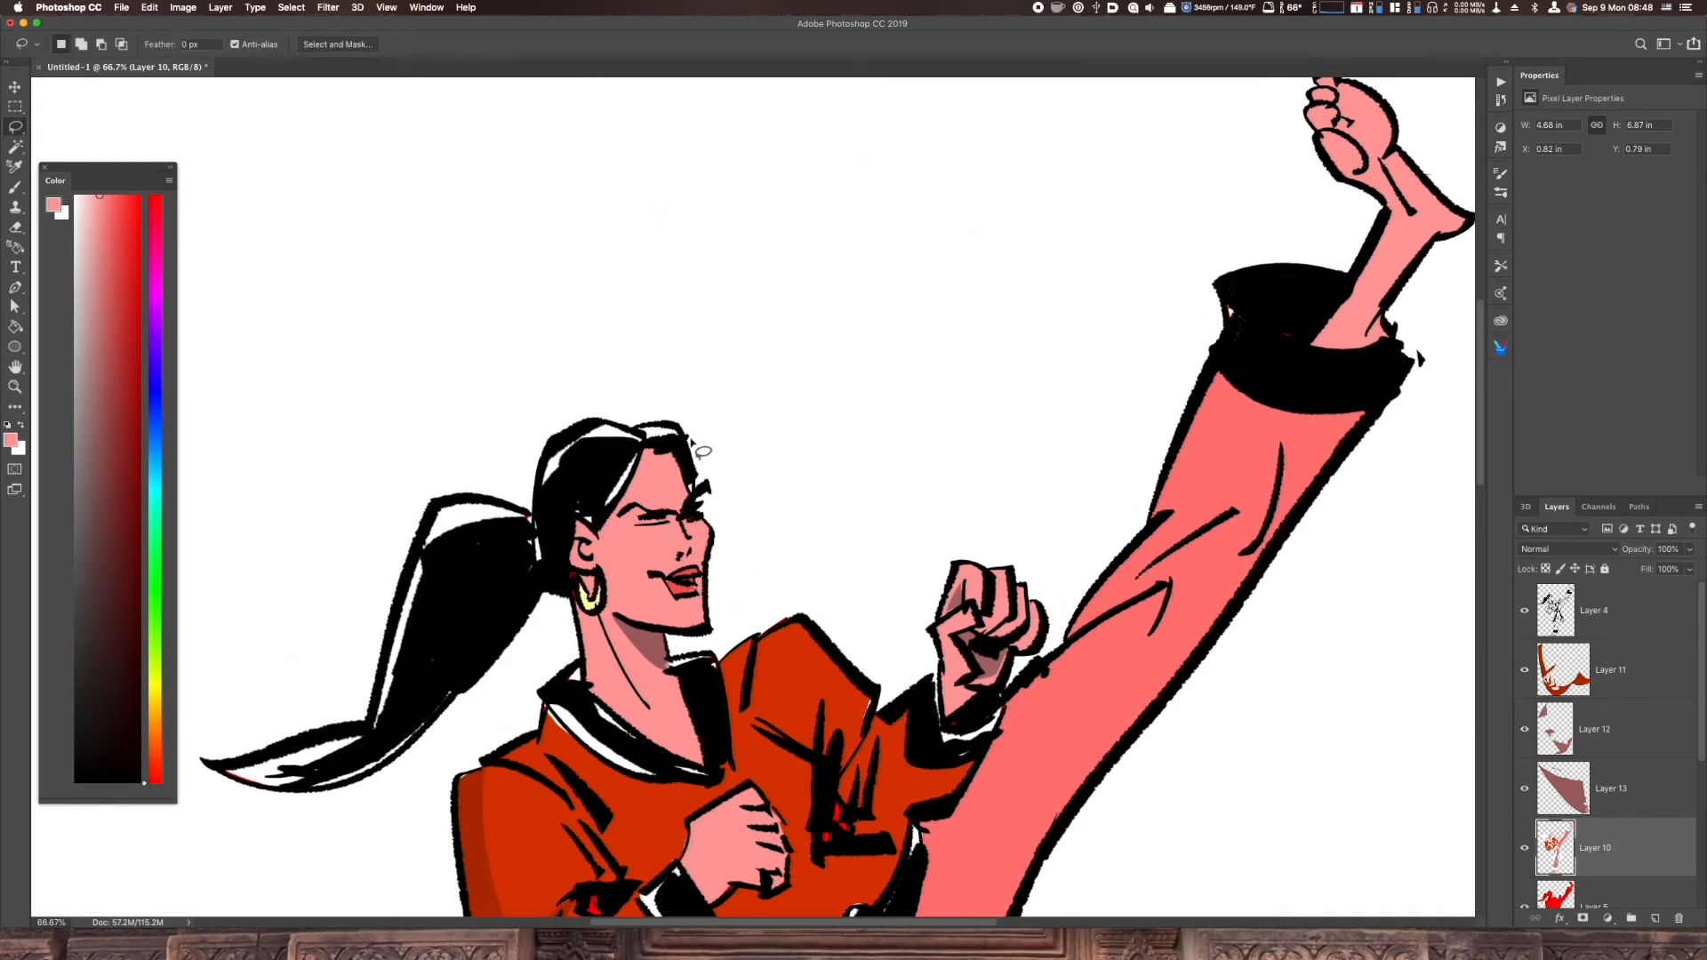
pyautogui.moveTo(582, 538)
pyautogui.mouseDown()
pyautogui.moveTo(582, 613)
pyautogui.moveTo(602, 628)
pyautogui.mouseUp()
pyautogui.press('super+j')
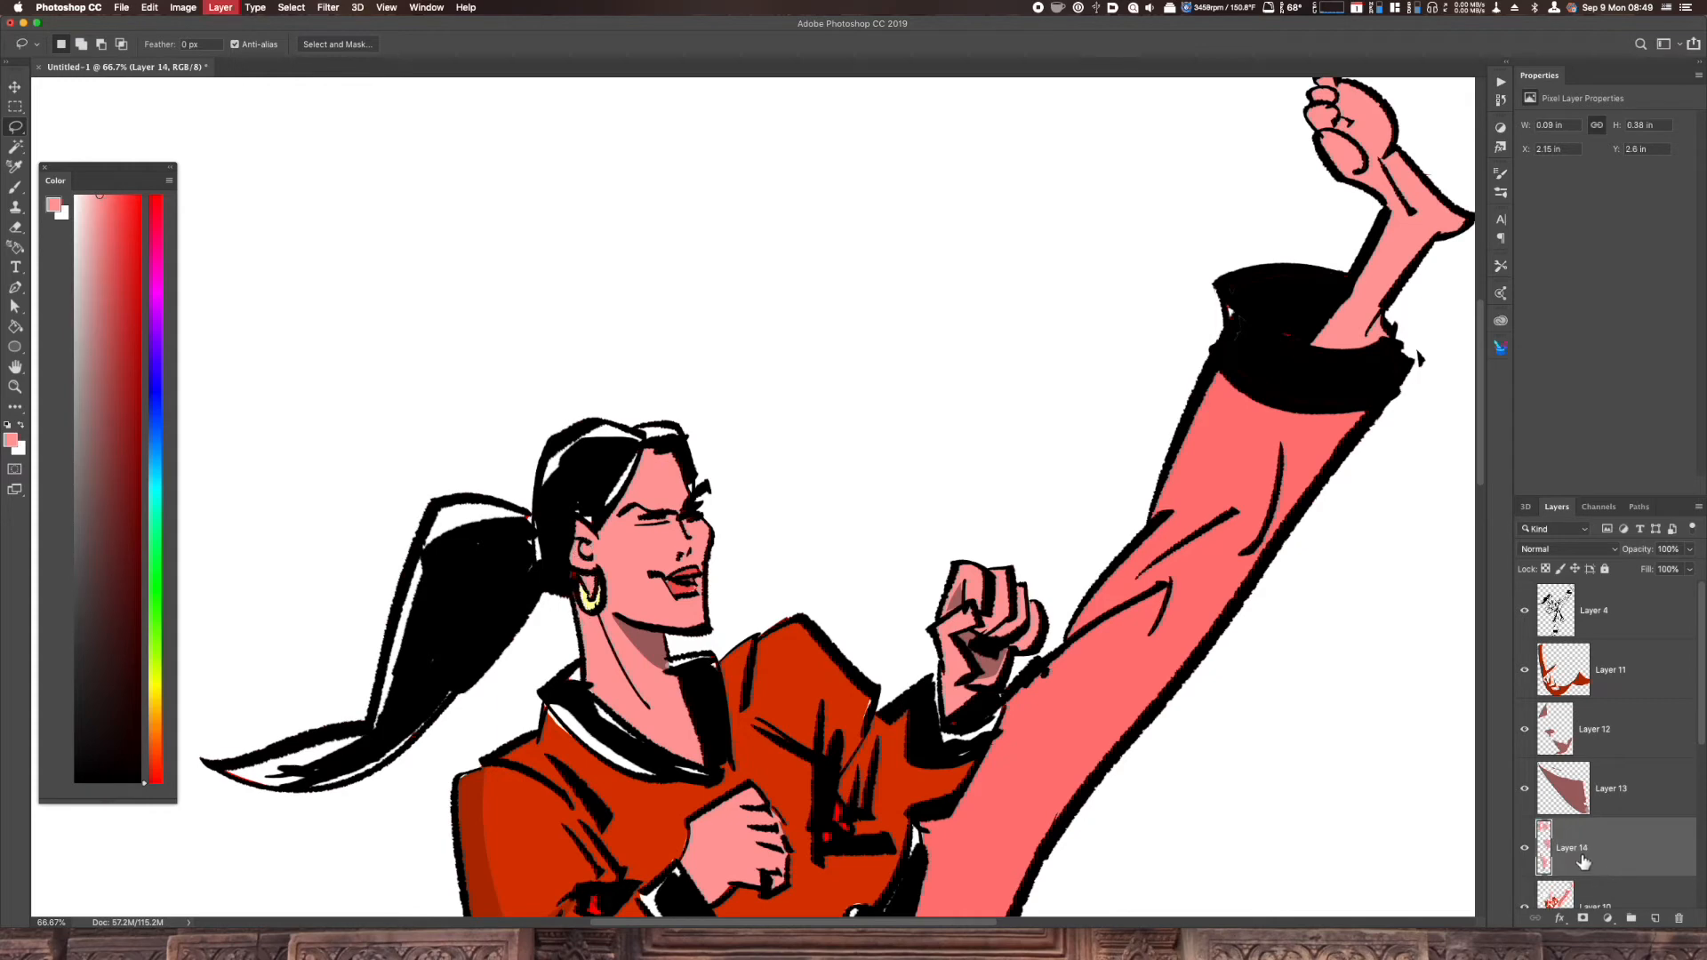
pyautogui.press('super+u')
pyautogui.moveTo(1203, 491); pyautogui.dragTo(1182, 496)
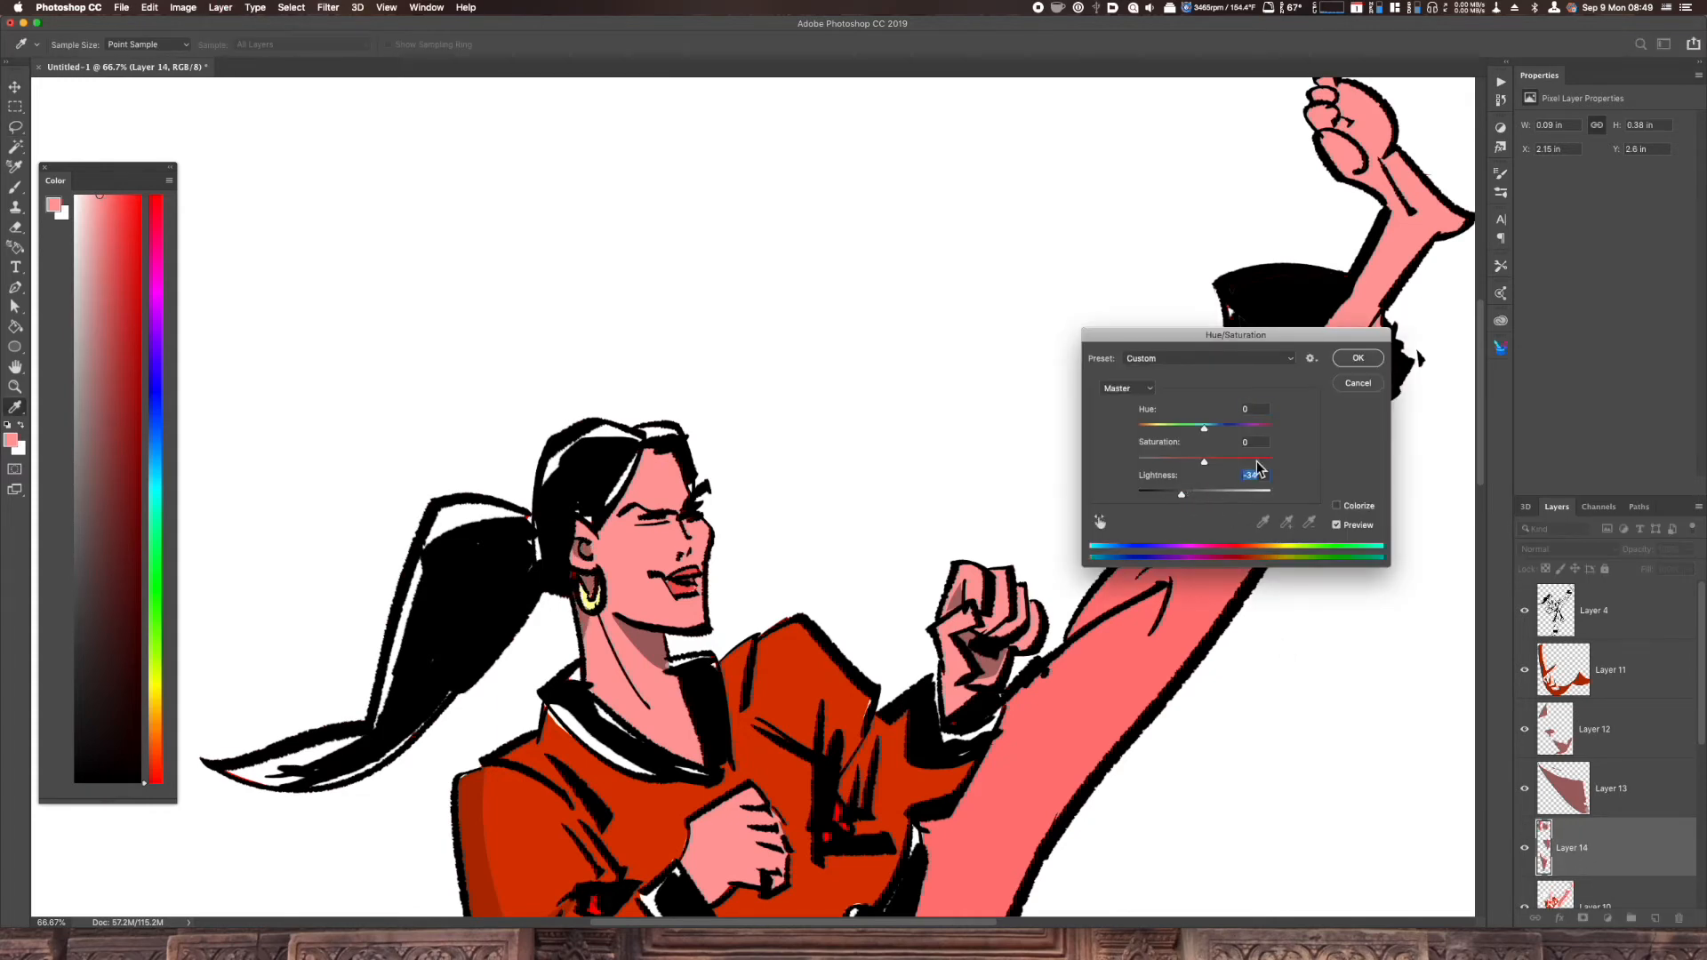
pyautogui.click(1360, 358)
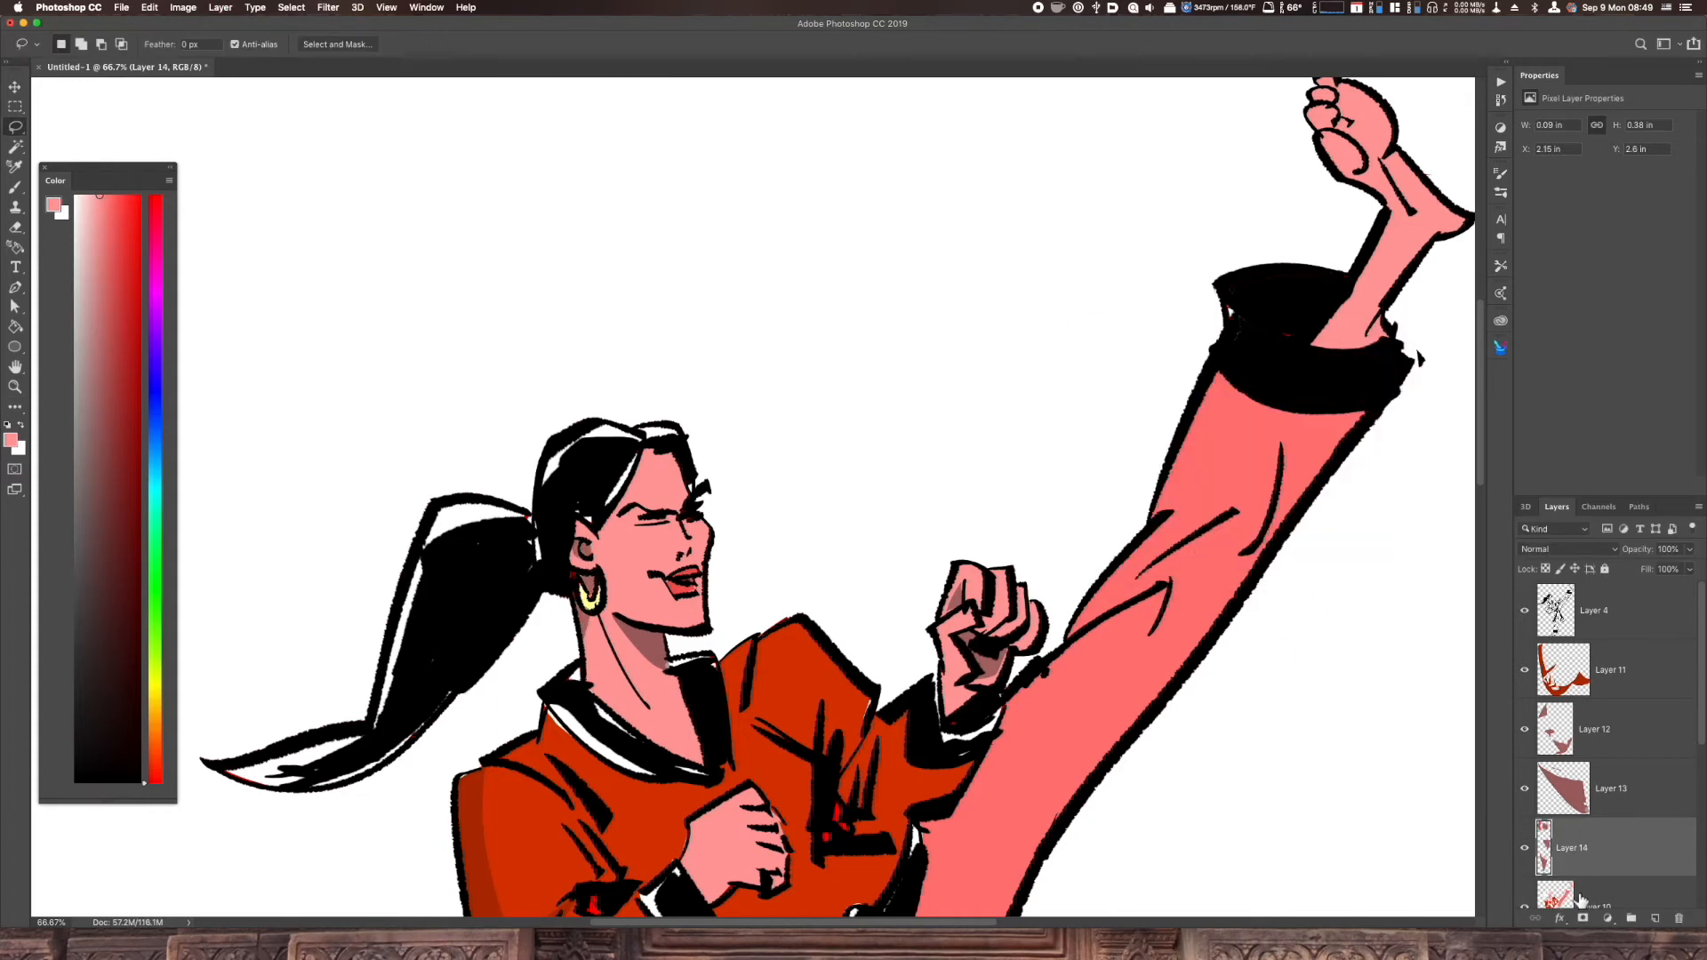
# Select the area at the front edge of the face on Layer 10 and fill it with the sampled skin pink
pyautogui.click(1578, 900)
pyautogui.moveTo(731, 555)
pyautogui.mouseDown()
pyautogui.moveTo(686, 536)
pyautogui.moveTo(689, 500)
pyautogui.moveTo(707, 562)
pyautogui.mouseUp()
pyautogui.press('i')
pyautogui.click(695, 500)
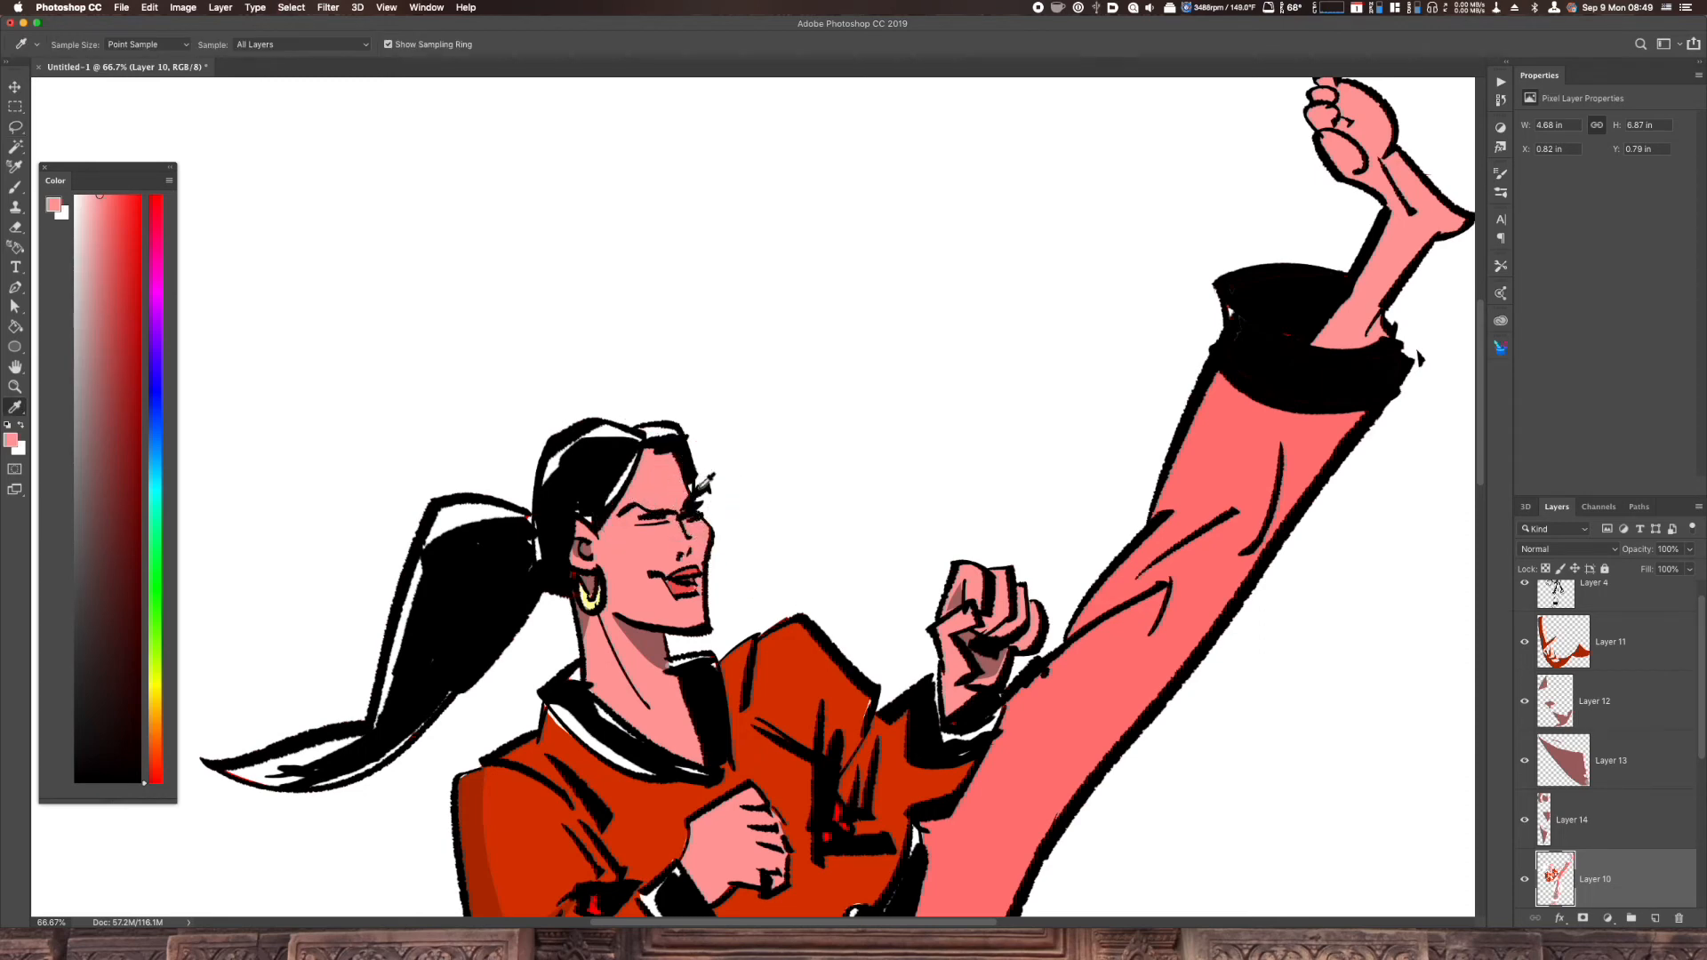
# Create a new layer above Layer 5 and select a large rectangle spanning the figure from head to lower leg
pyautogui.press('super+0')
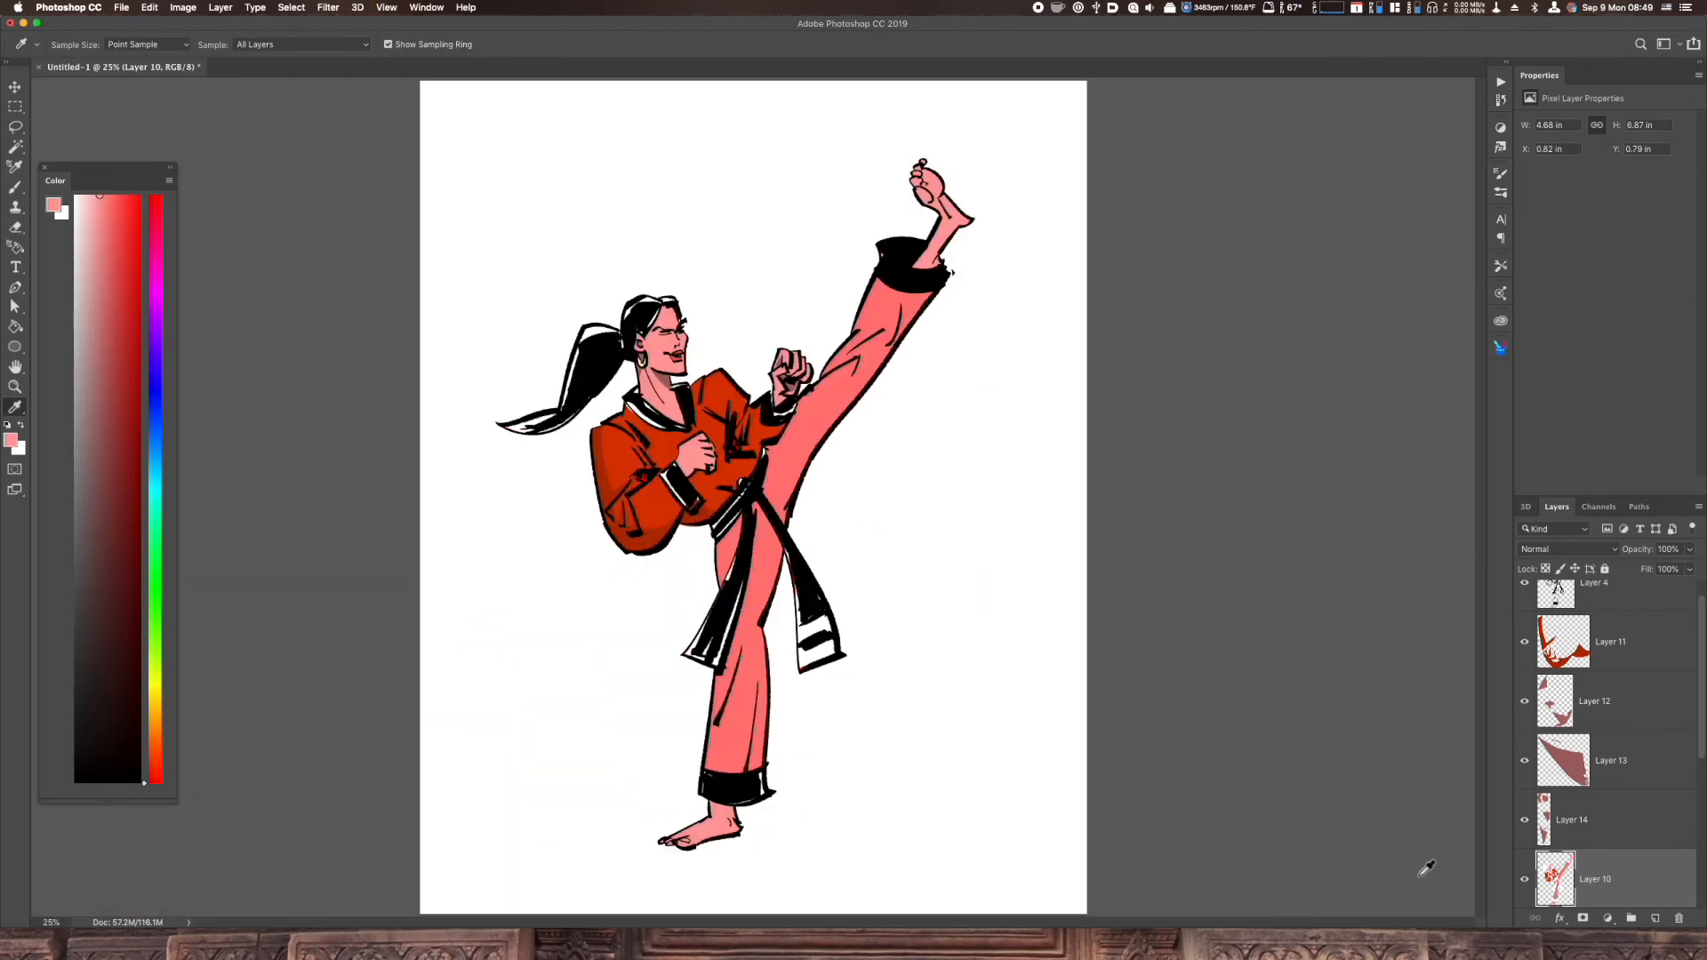
pyautogui.scroll(-5, 1696, 874)
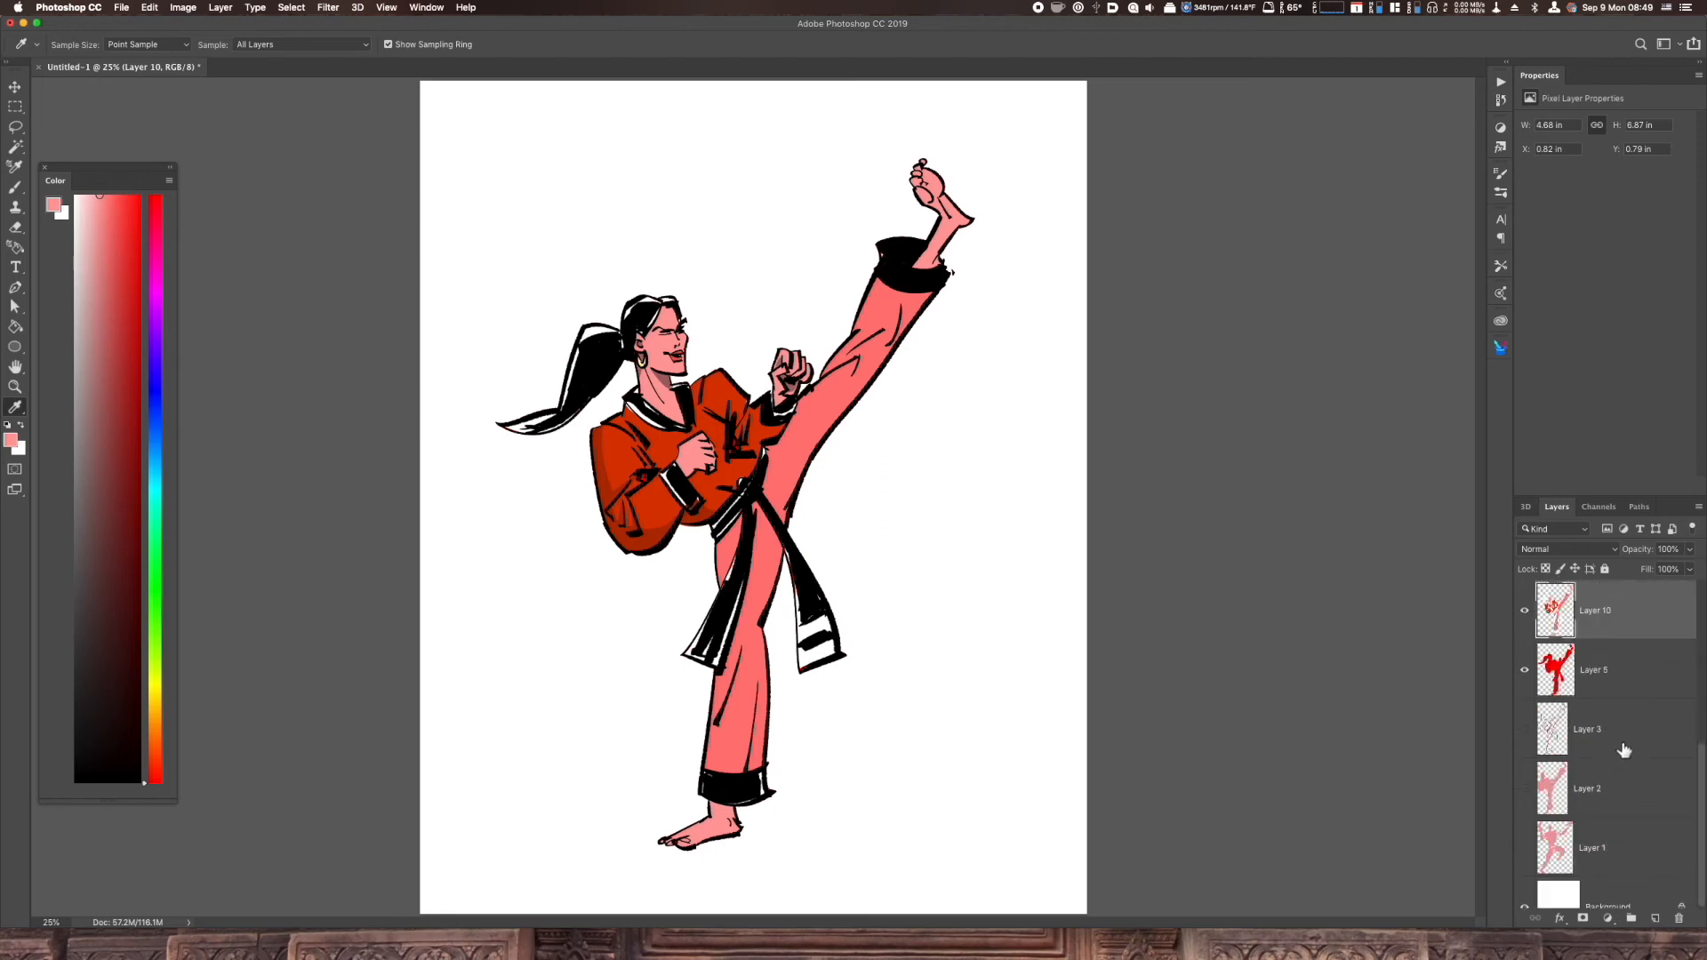
pyautogui.click(1624, 735)
pyautogui.click(1613, 699)
pyautogui.press('super+shift+alt+n')
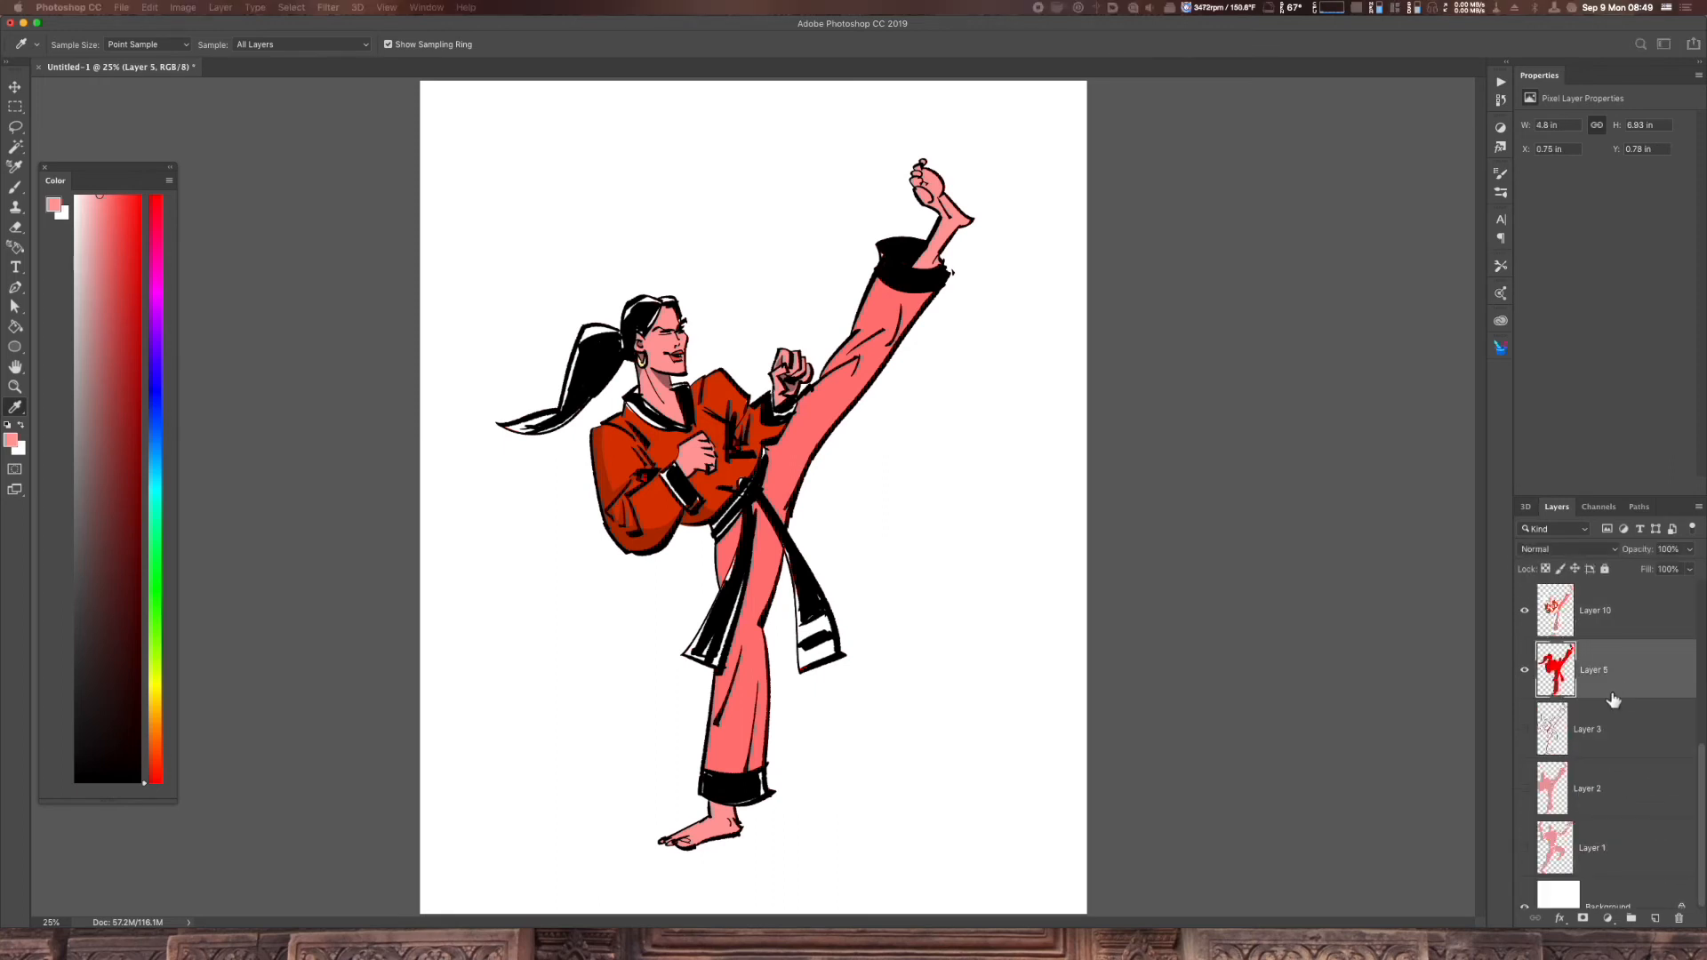
pyautogui.press('m')
pyautogui.moveTo(492, 338); pyautogui.dragTo(965, 745)
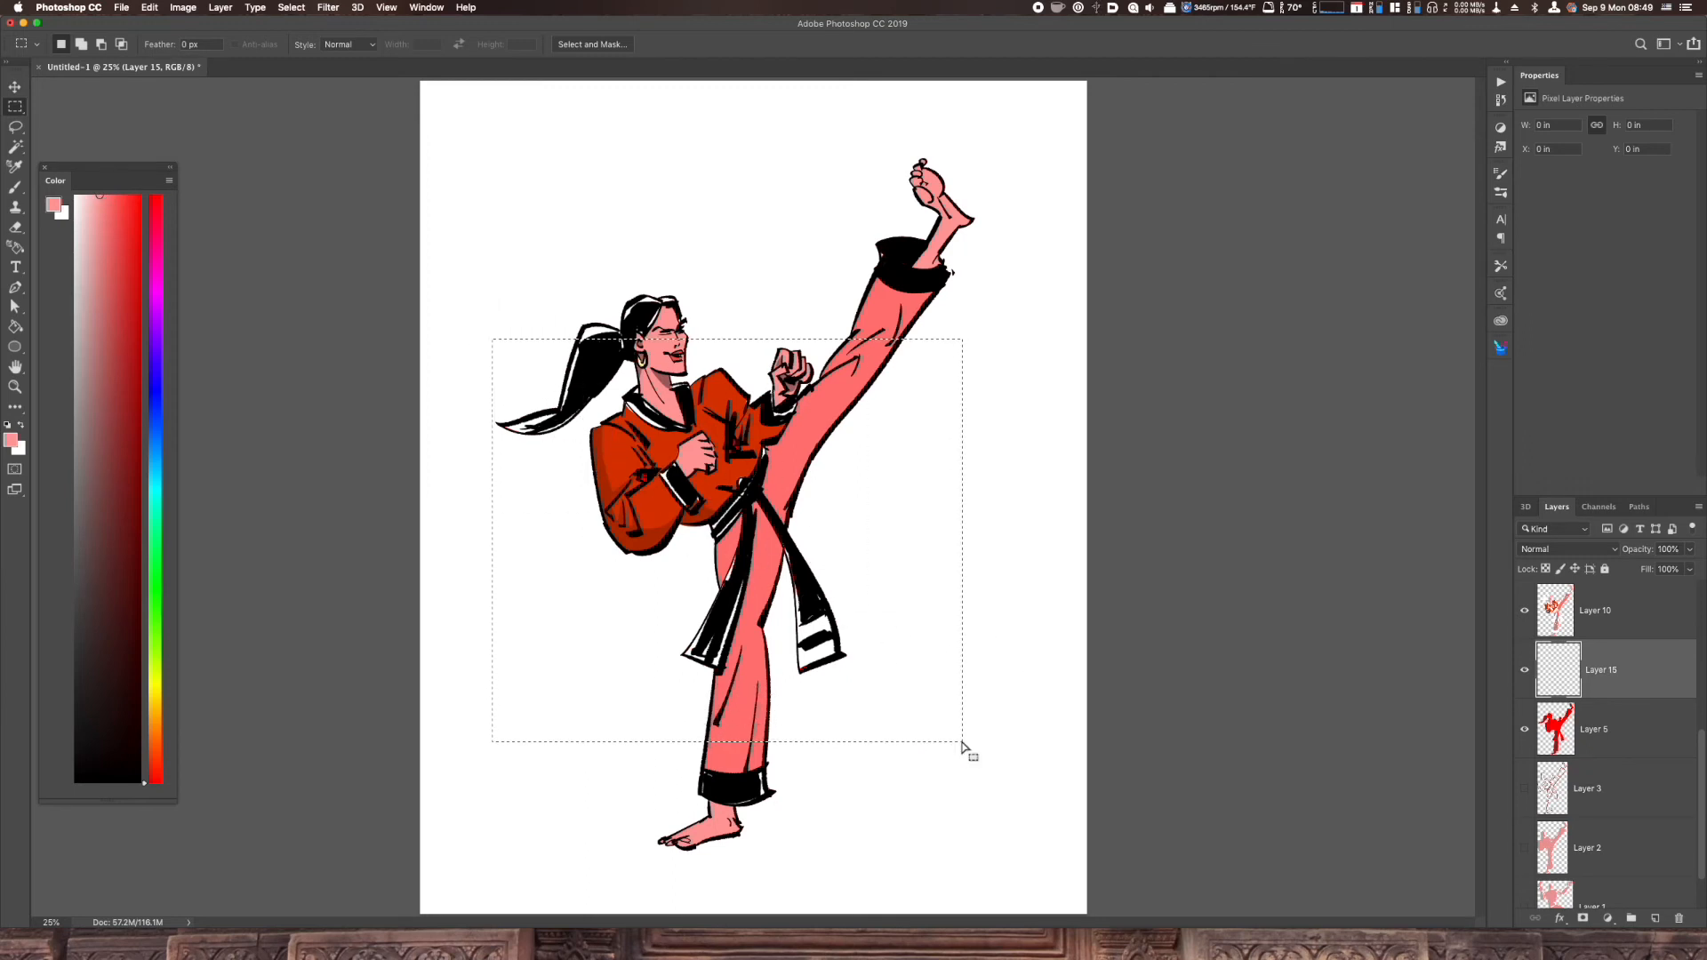
# Fill the rectangular selection with a light green on the new layer and deselect it
pyautogui.click(157, 637)
pyautogui.click(134, 502)
pyautogui.click(113, 318)
pyautogui.moveTo(114, 319); pyautogui.dragTo(105, 279)
pyautogui.hotkey('alt', 'BackSpace')
pyautogui.hotkey('ctrl', 'd')
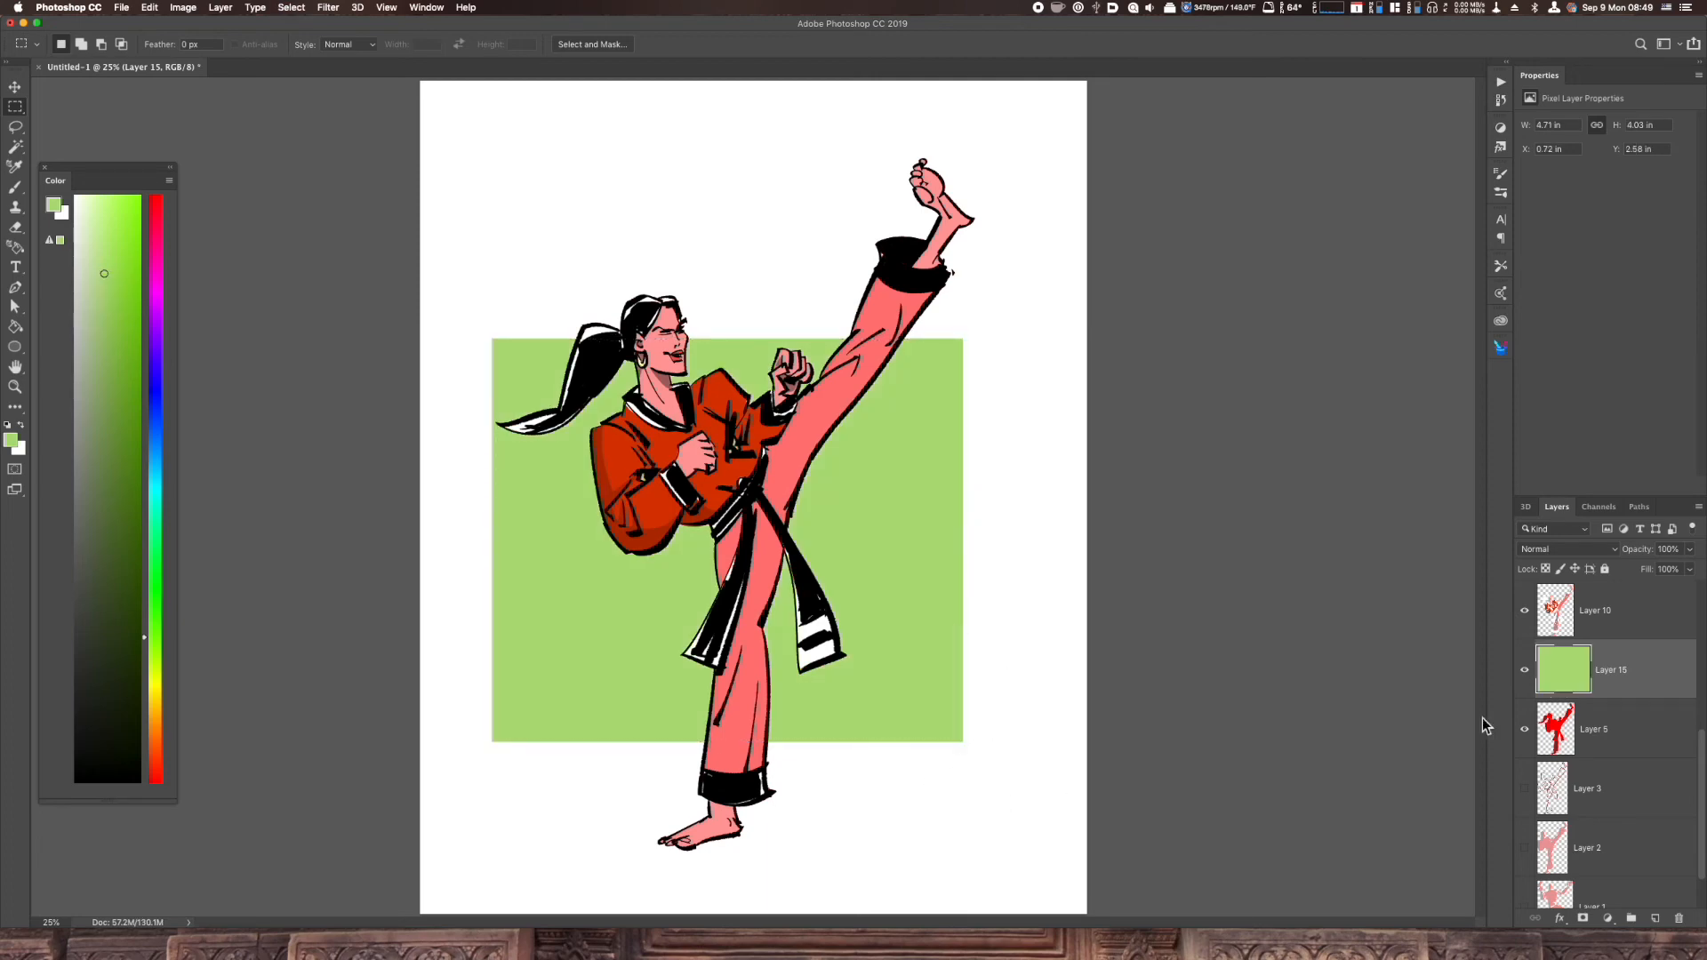
# Add a thin black Stroke effect to the green rectangle on Layer 15
pyautogui.moveTo(1703, 736); pyautogui.dragTo(1696, 636)
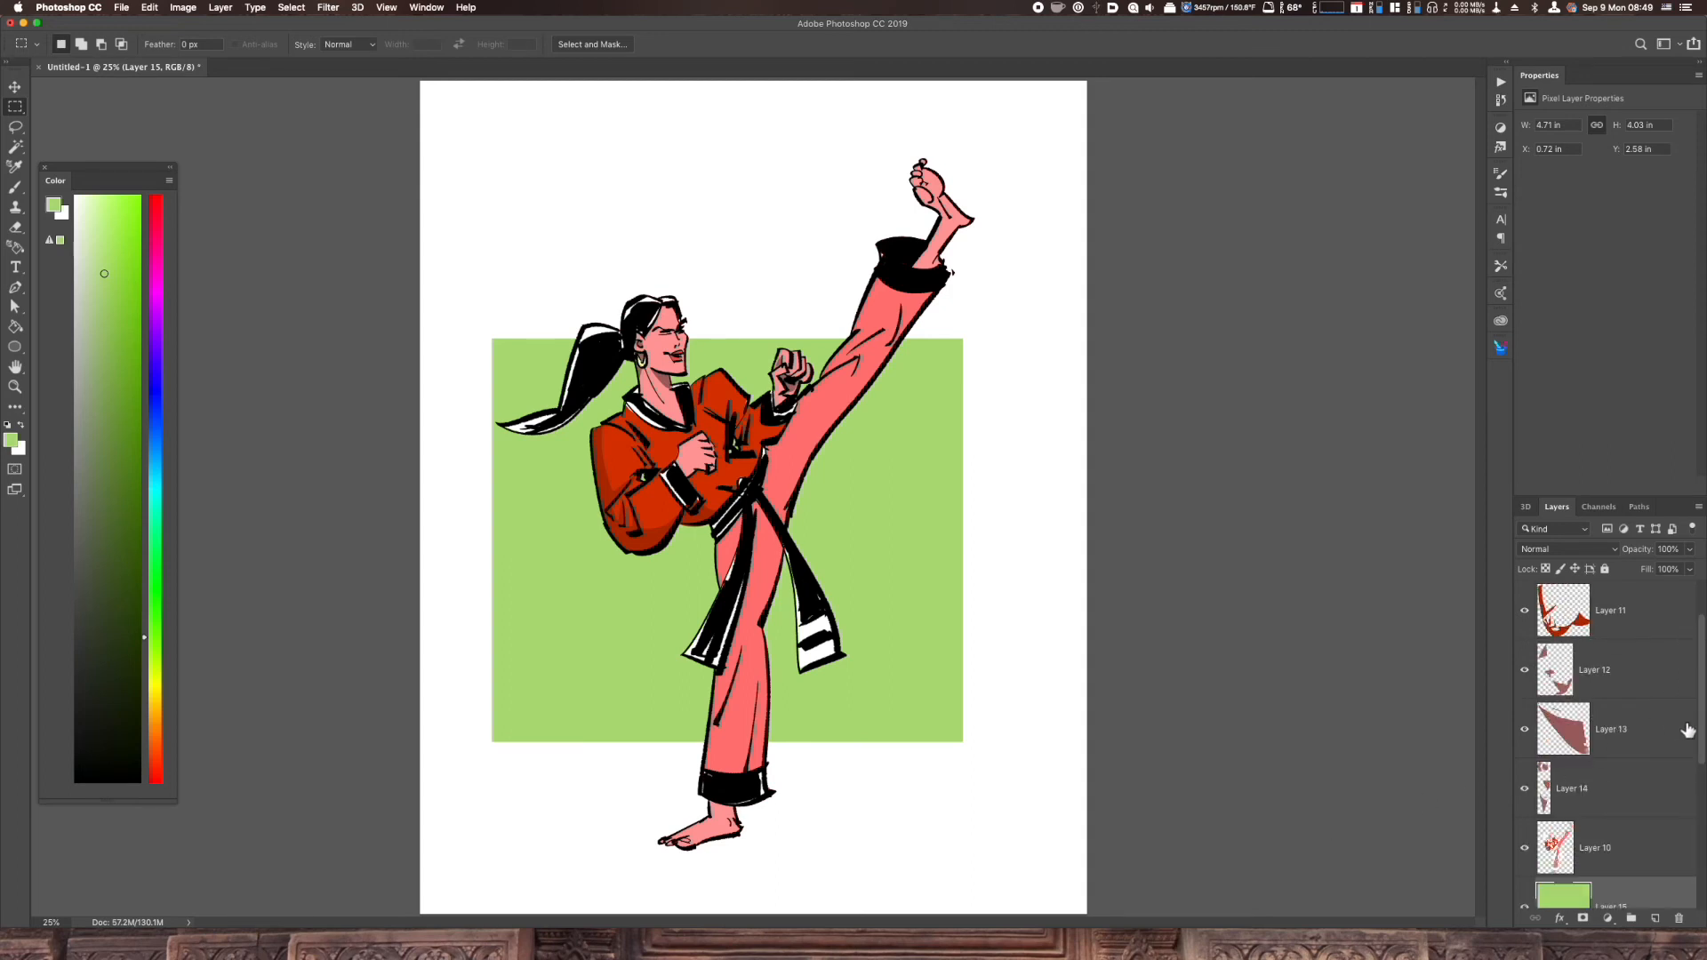
pyautogui.click(1606, 852)
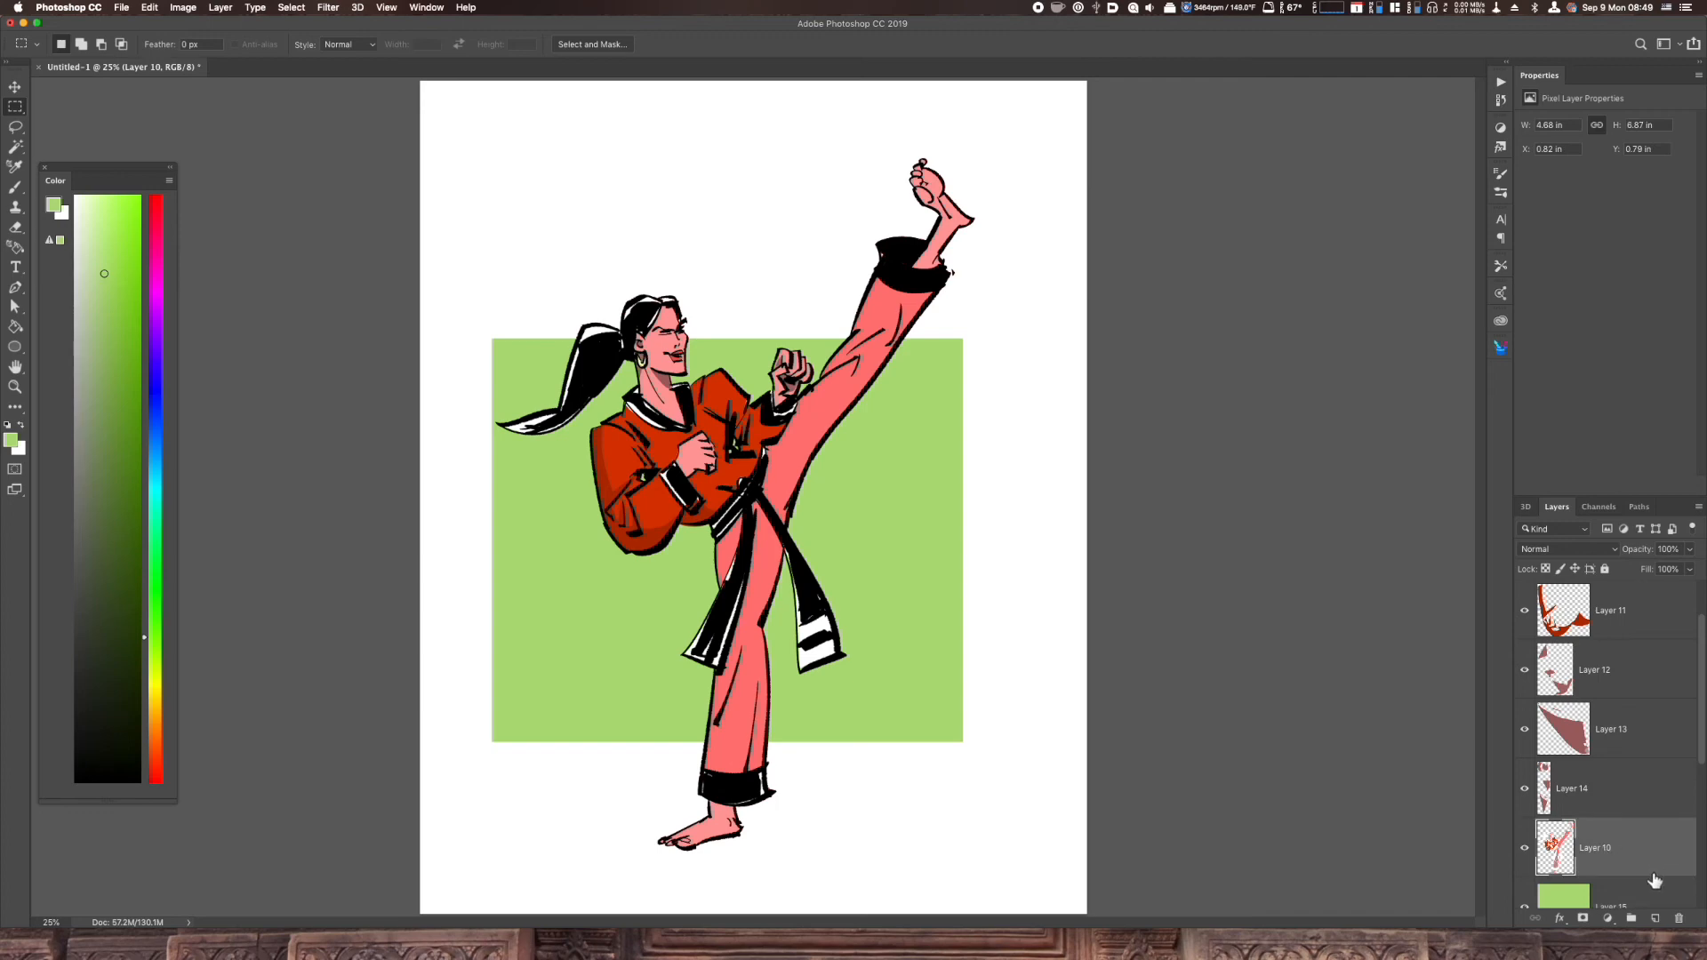
pyautogui.click(1632, 902)
pyautogui.click(1558, 919)
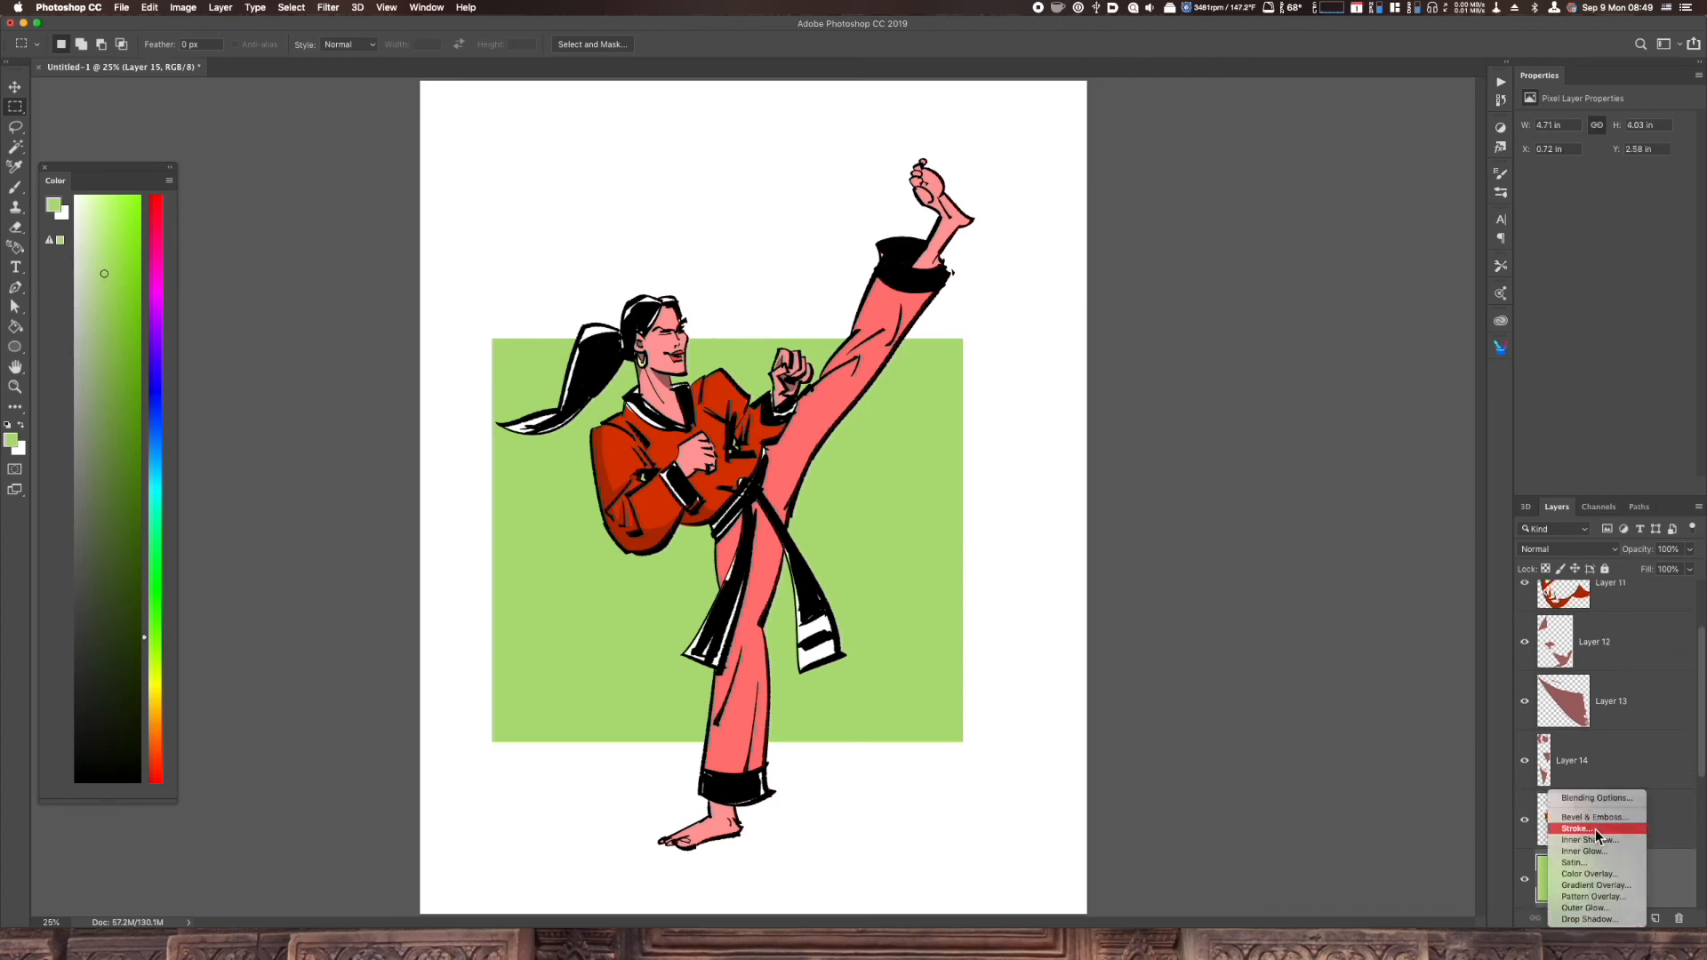
pyautogui.click(1596, 835)
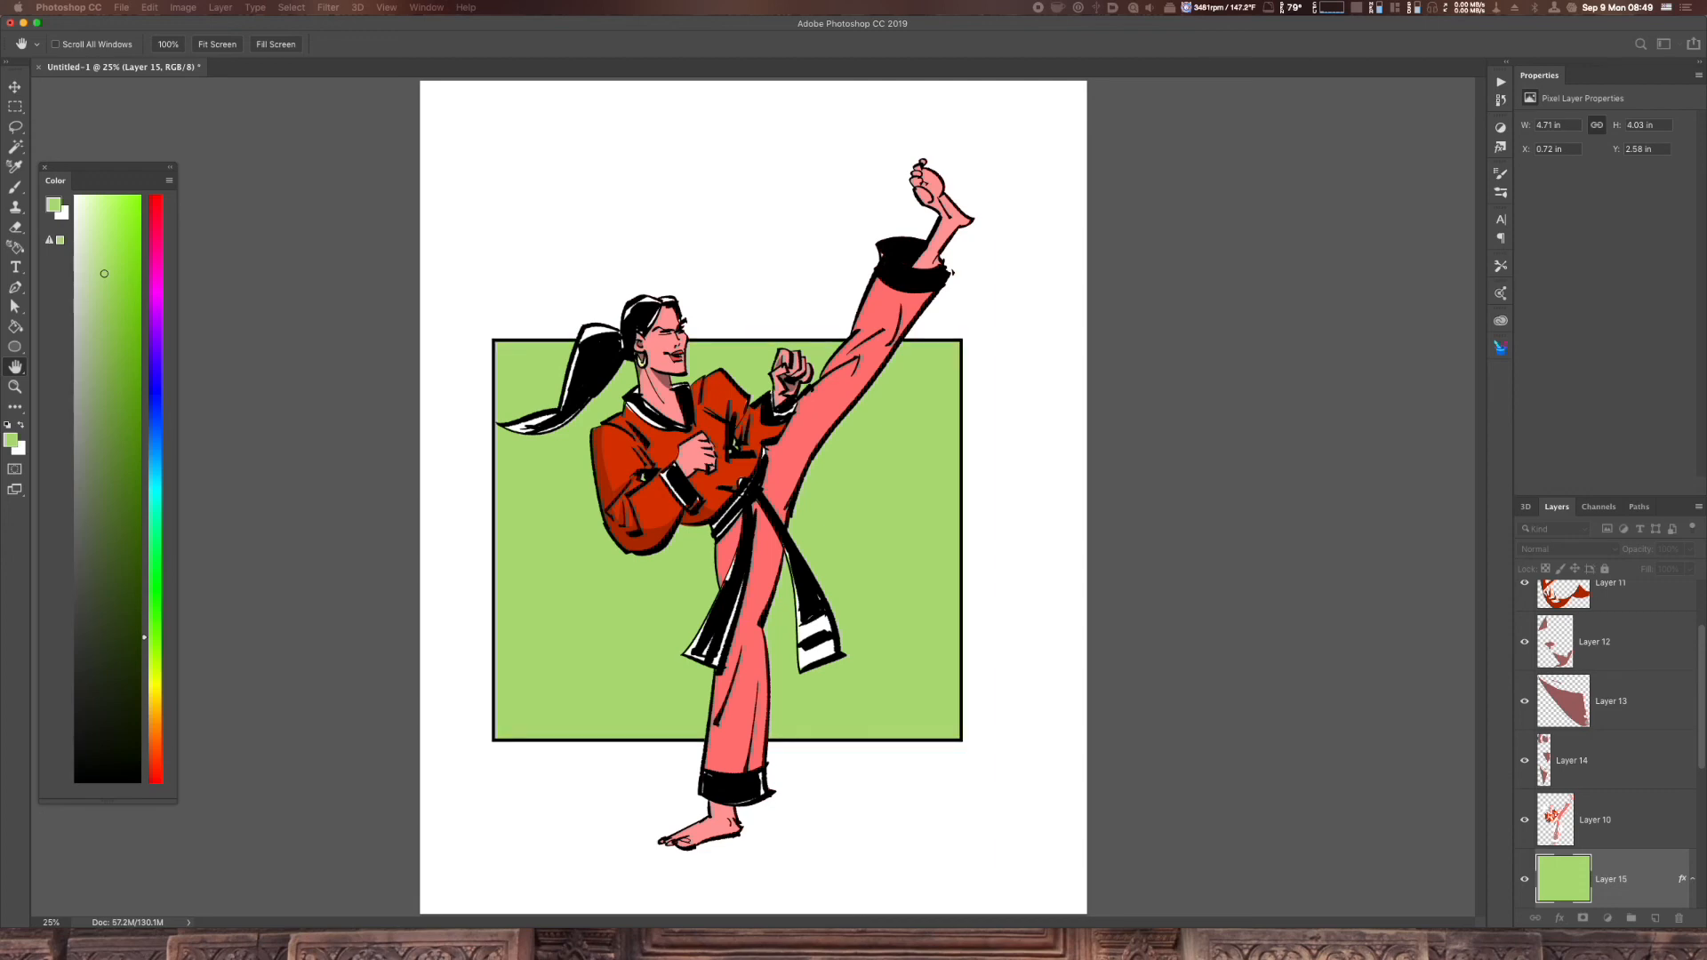
pyautogui.press('Return')
pyautogui.press('m')
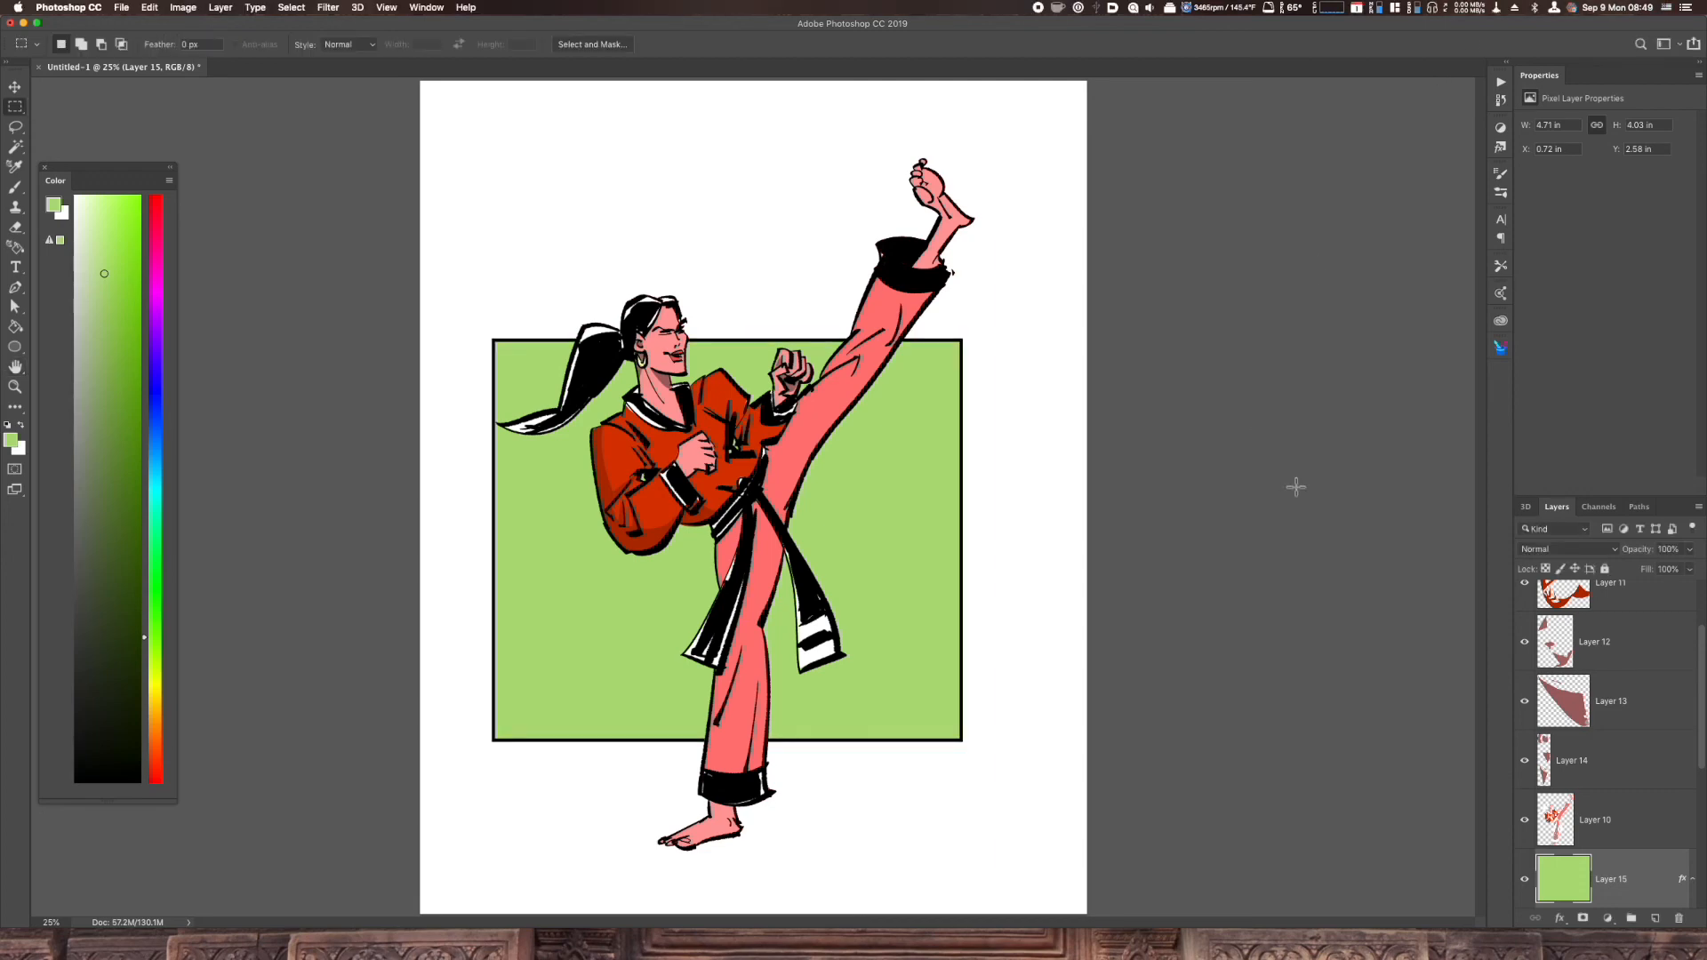
# Scale the red silhouette on Layer 5 to about 2.05 by 2.95 in and place its layer above the green rectangle
pyautogui.press('super+minus')
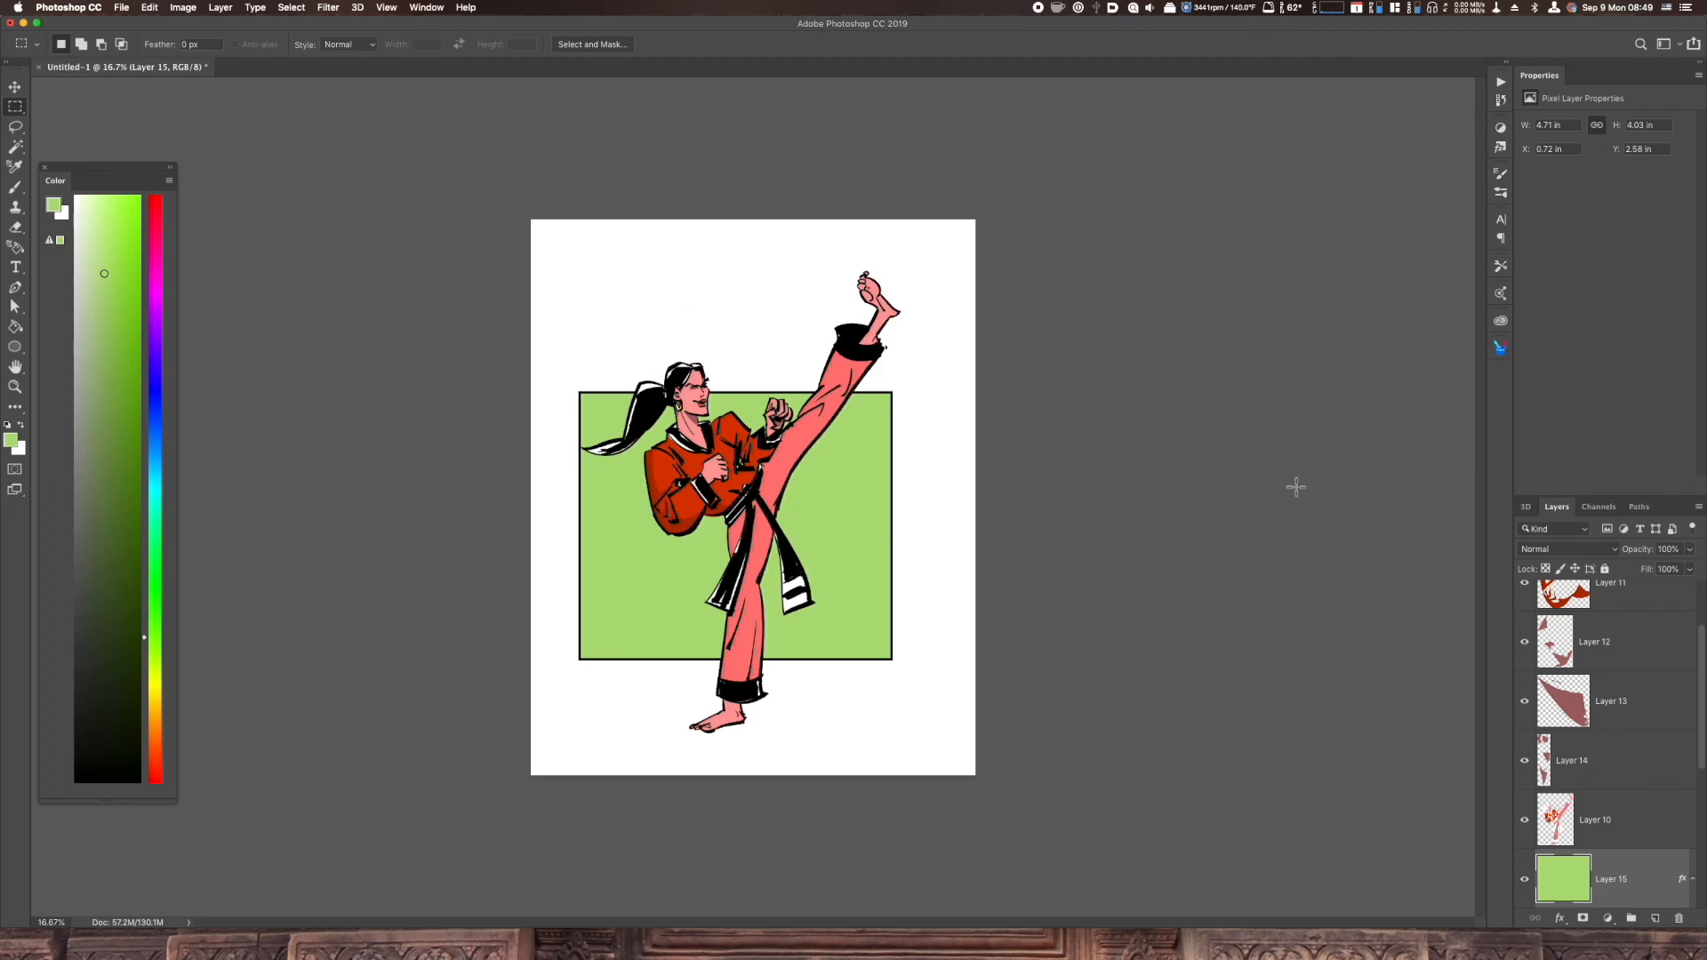
pyautogui.click(1628, 828)
pyautogui.scroll(-5, 1632, 844)
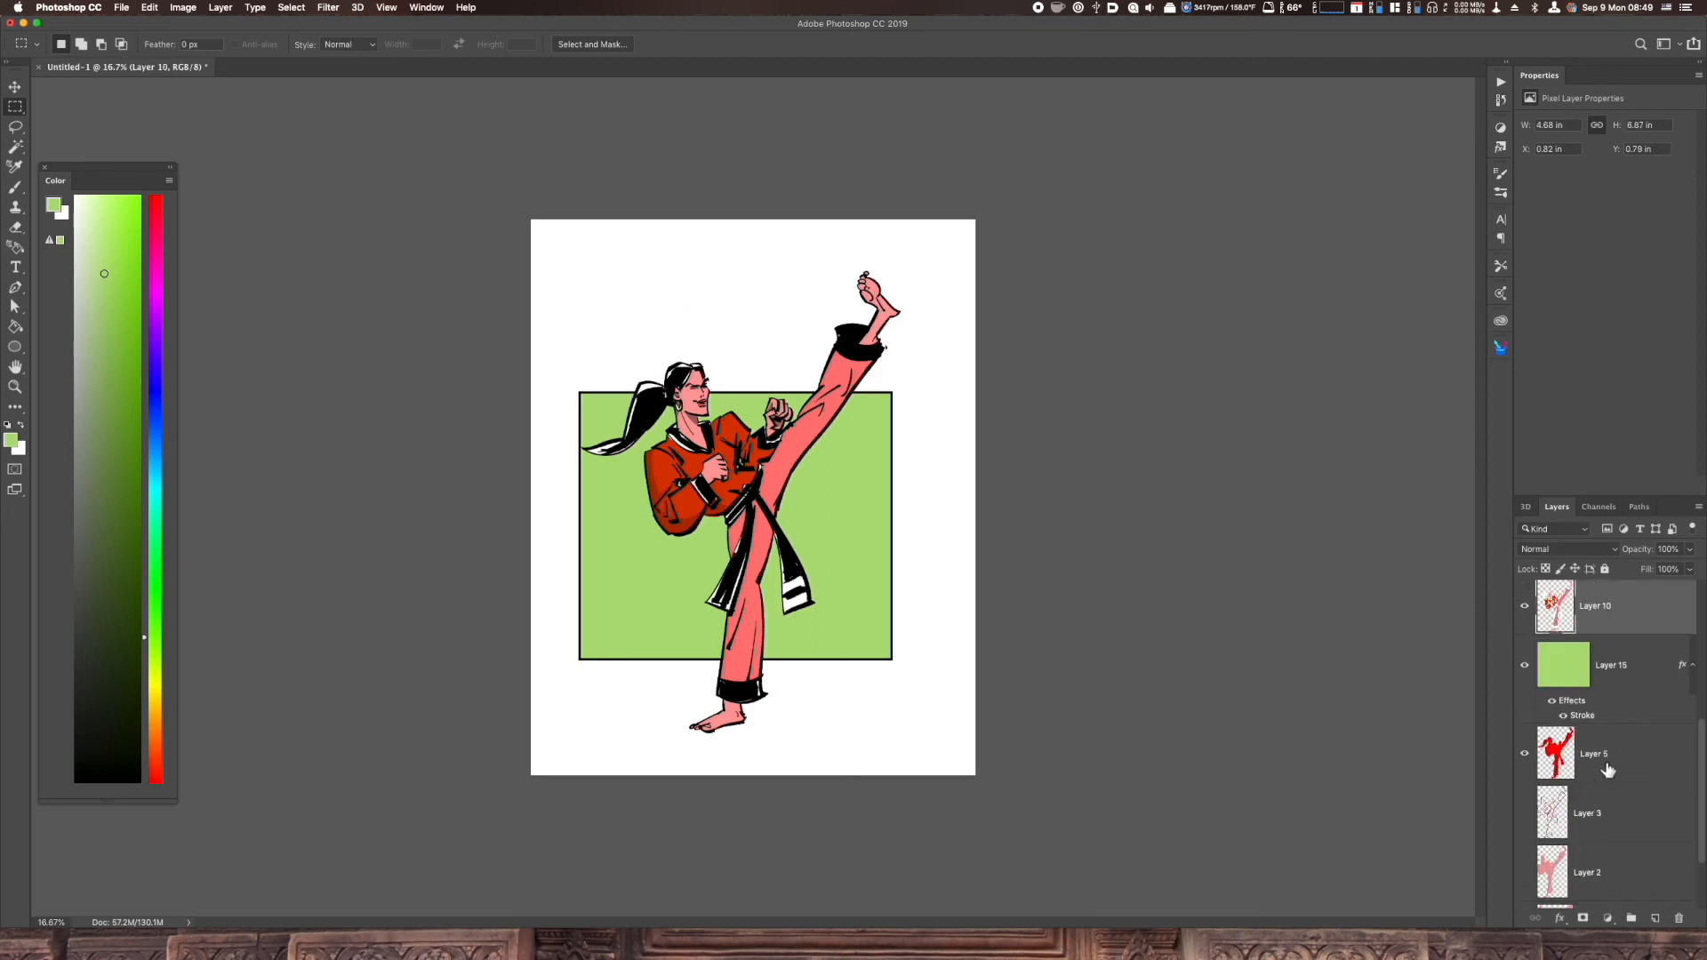
pyautogui.click(1607, 771)
pyautogui.press('super+t')
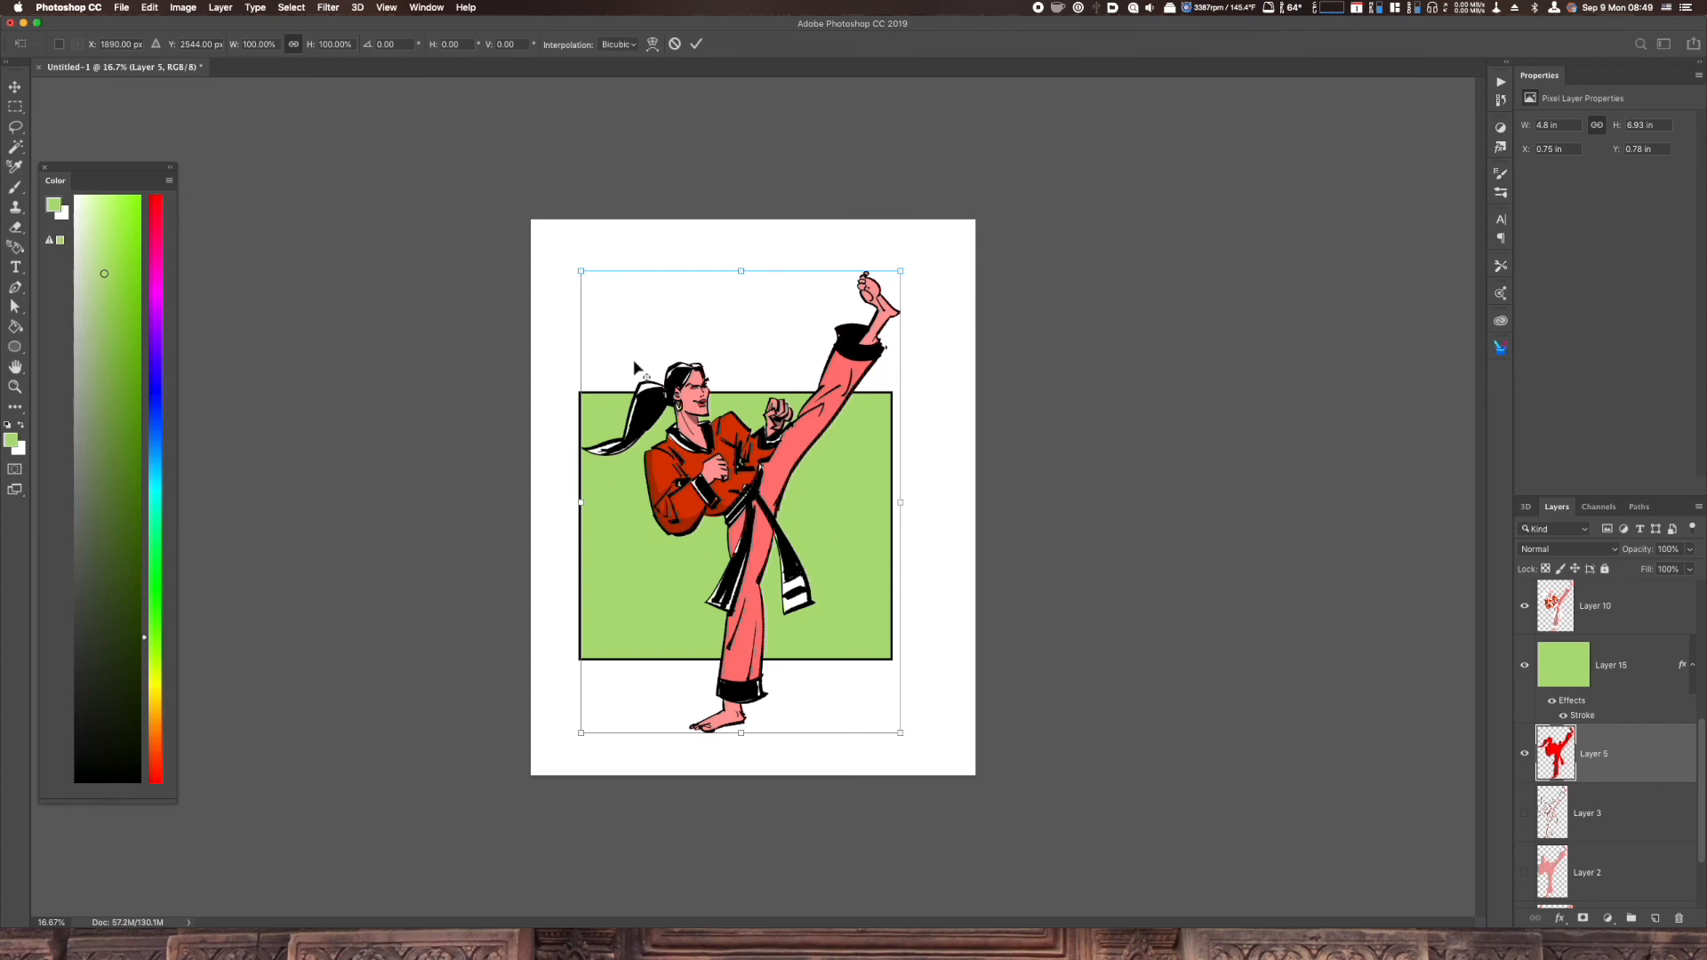
pyautogui.moveTo(582, 274); pyautogui.dragTo(672, 403)
pyautogui.moveTo(705, 475); pyautogui.dragTo(839, 557)
pyautogui.moveTo(1548, 727); pyautogui.dragTo(1555, 658)
# Move the small red silhouette over the green rectangle's lower-left corner, at about X 0.57 in and Y 4.81 in
pyautogui.press('m')
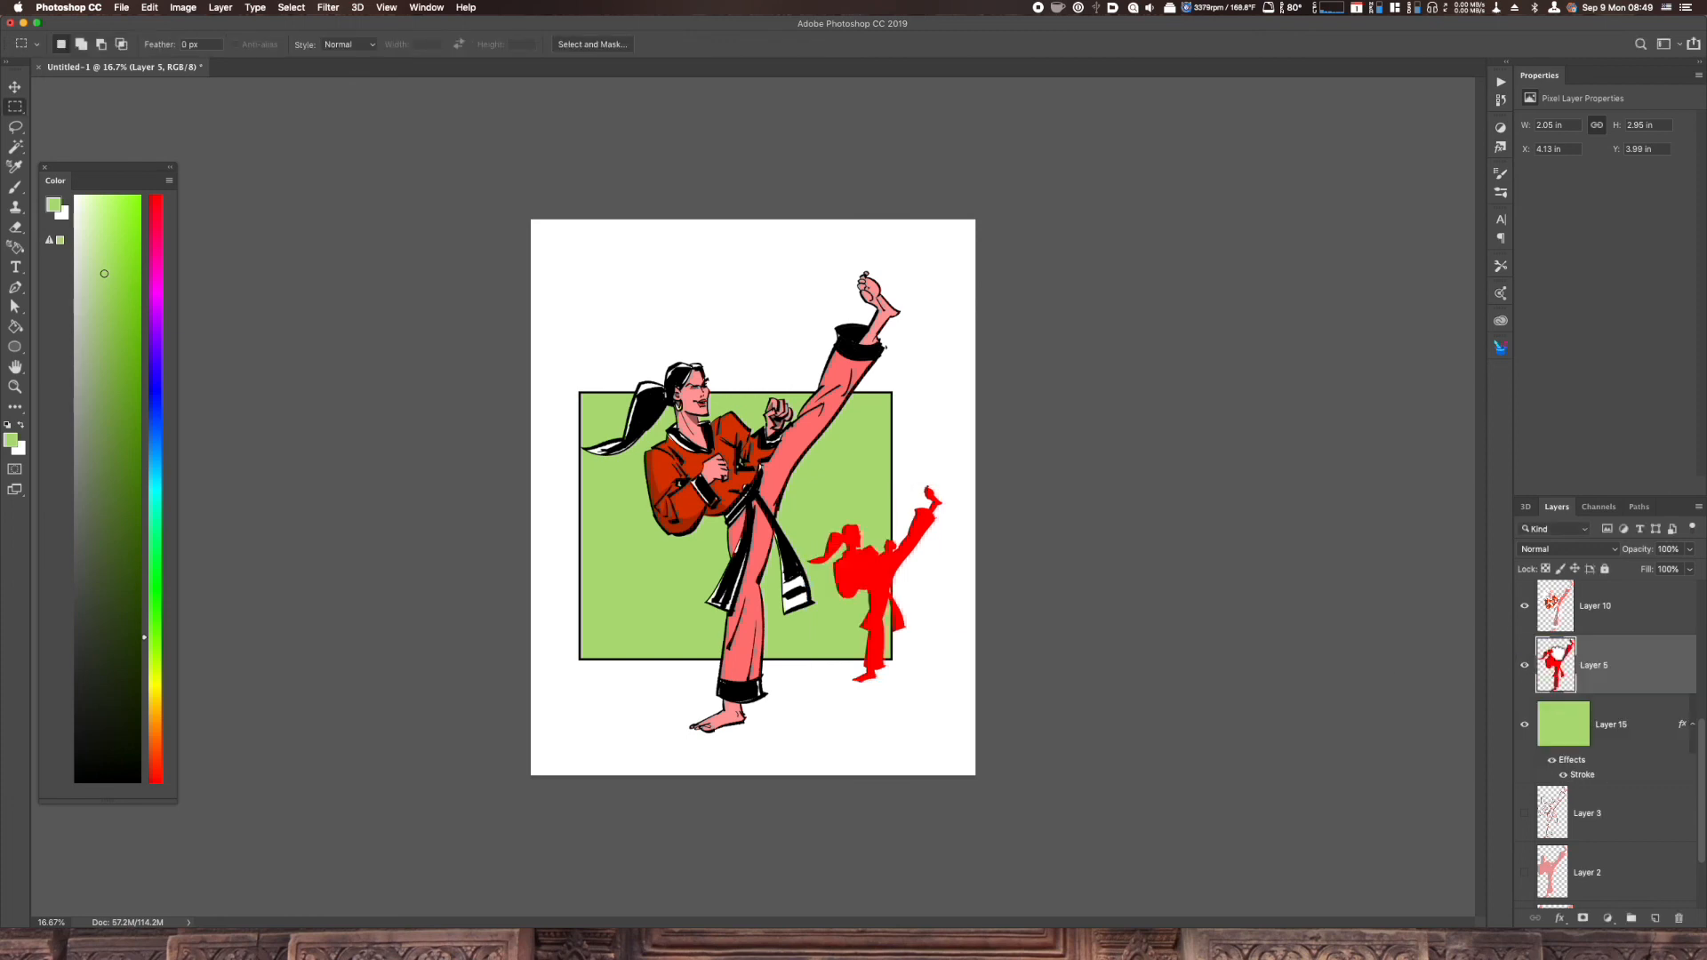
pyautogui.moveTo(909, 601)
pyautogui.mouseDown()
pyautogui.moveTo(887, 660)
pyautogui.moveTo(649, 685)
pyautogui.mouseUp()
pyautogui.press('v')
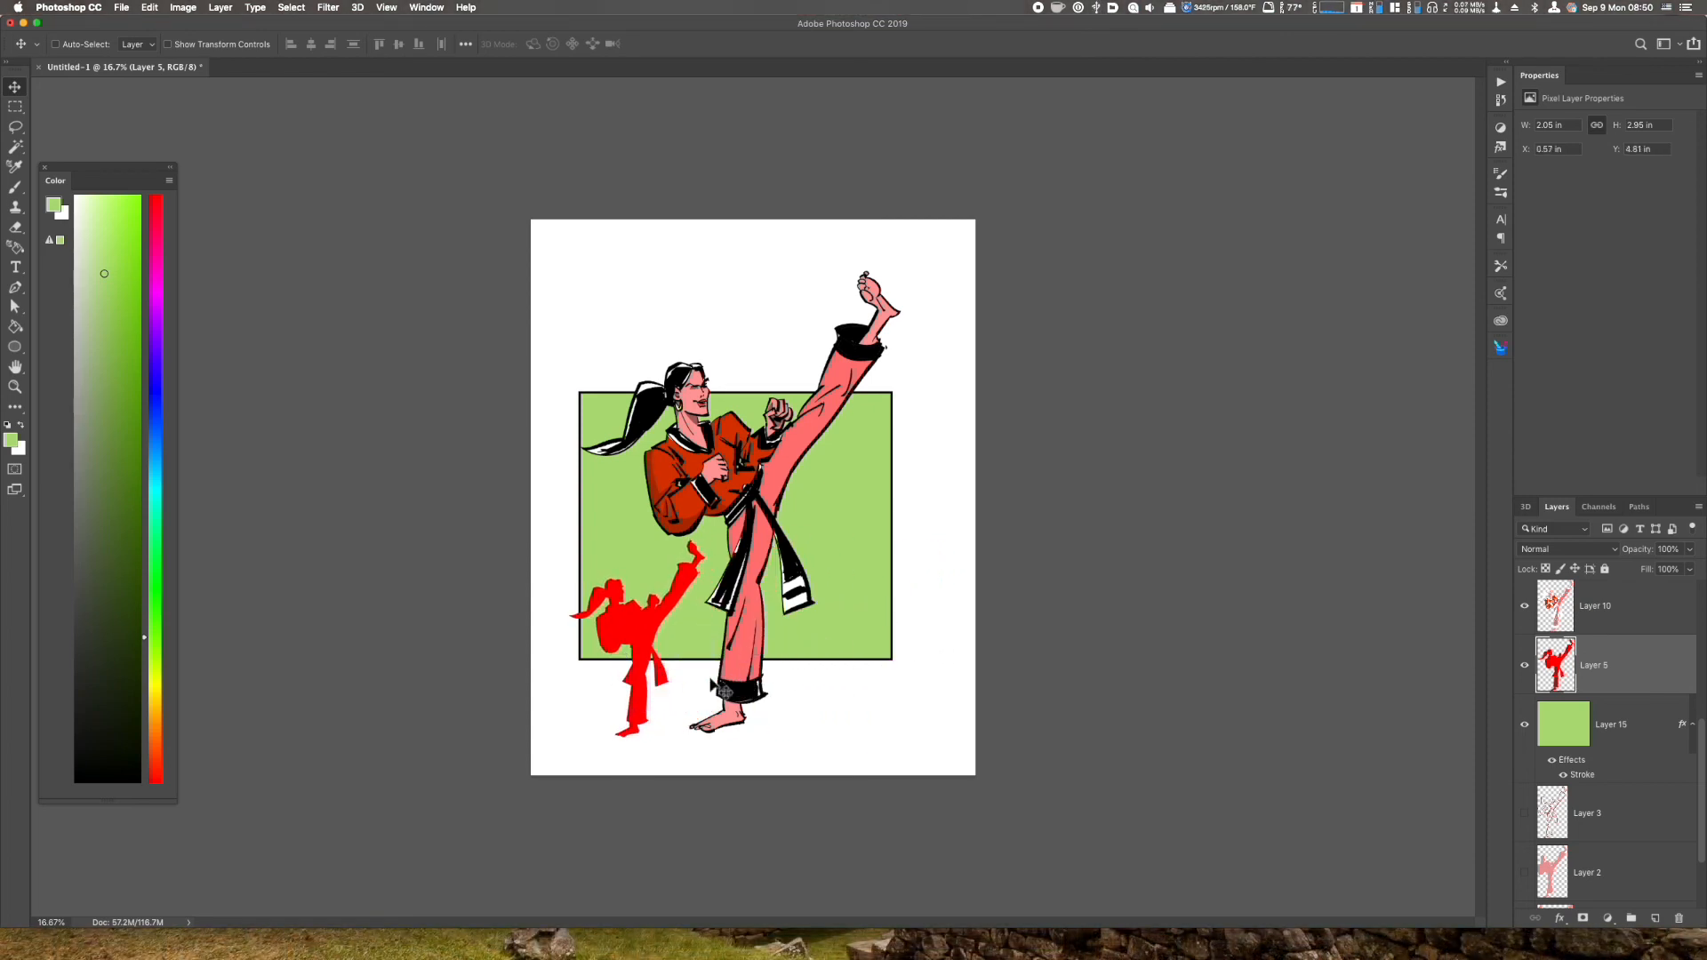
pyautogui.press('super+equal')
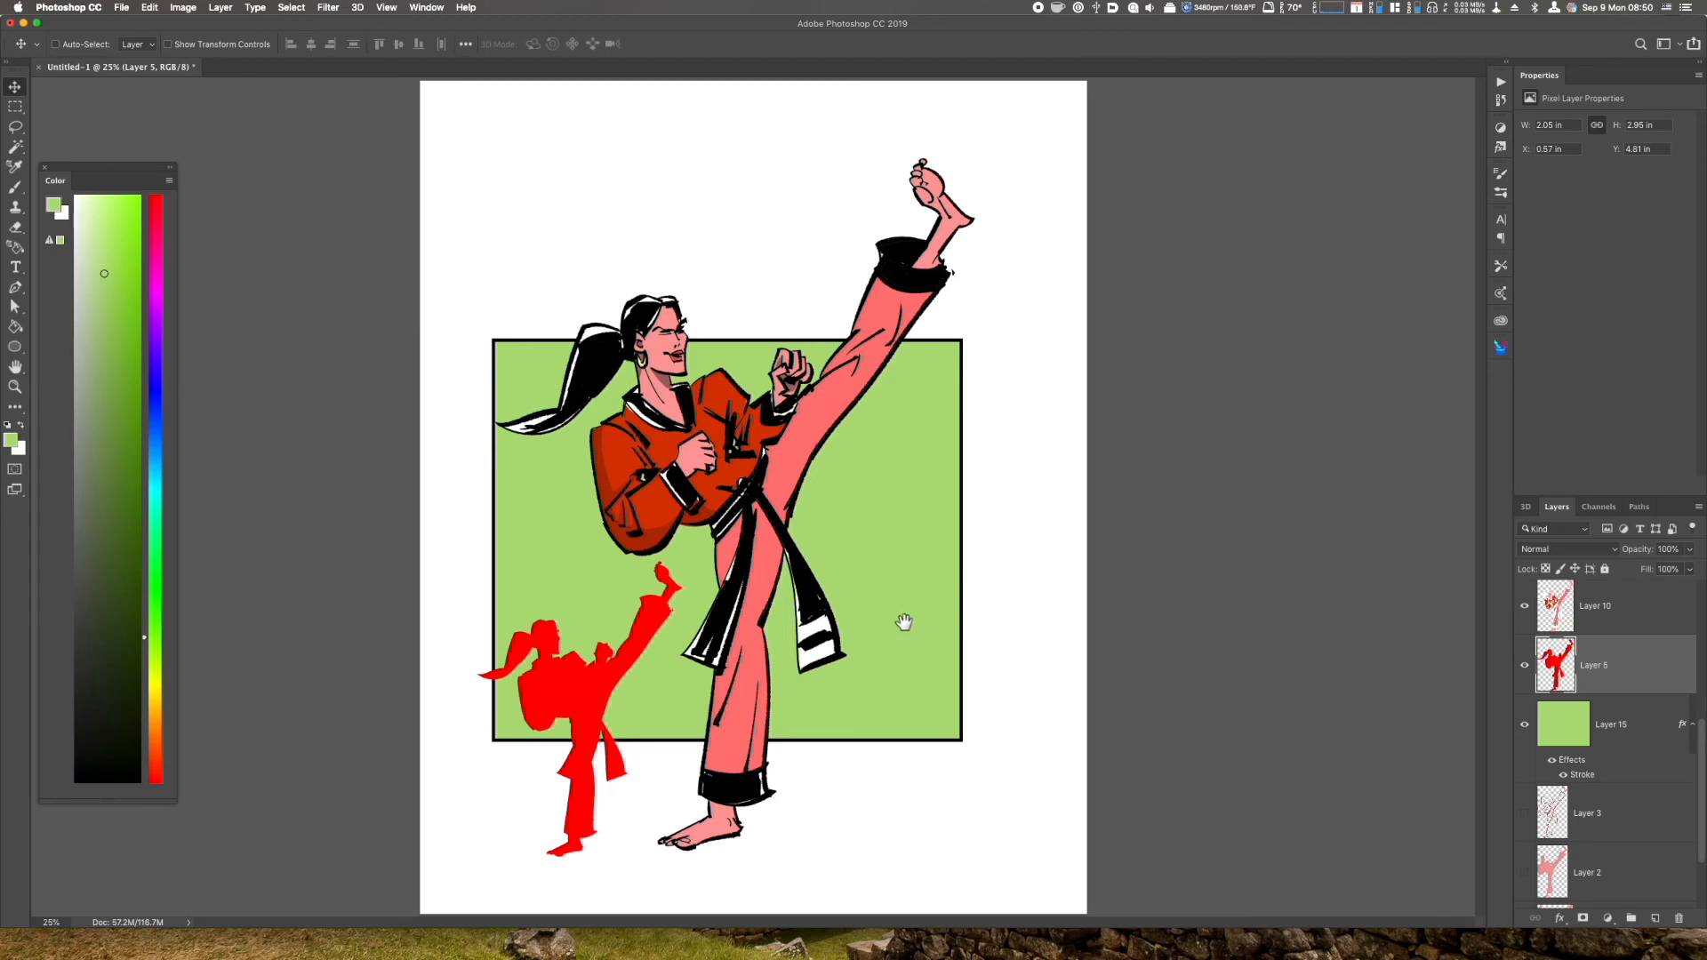